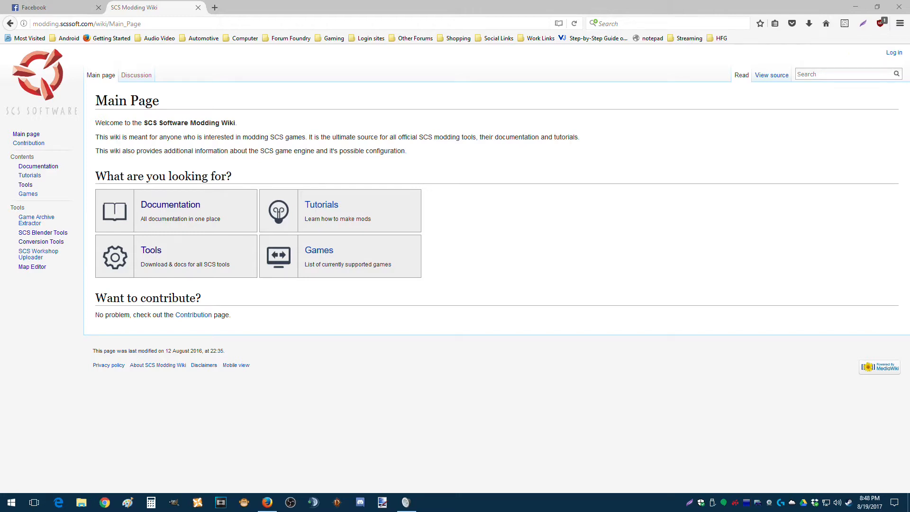
Step: Open the wiki's tools documentation from the main page and go to its Game Archive Extractor section
{"action": "left_click", "coordinate": [26, 135]}
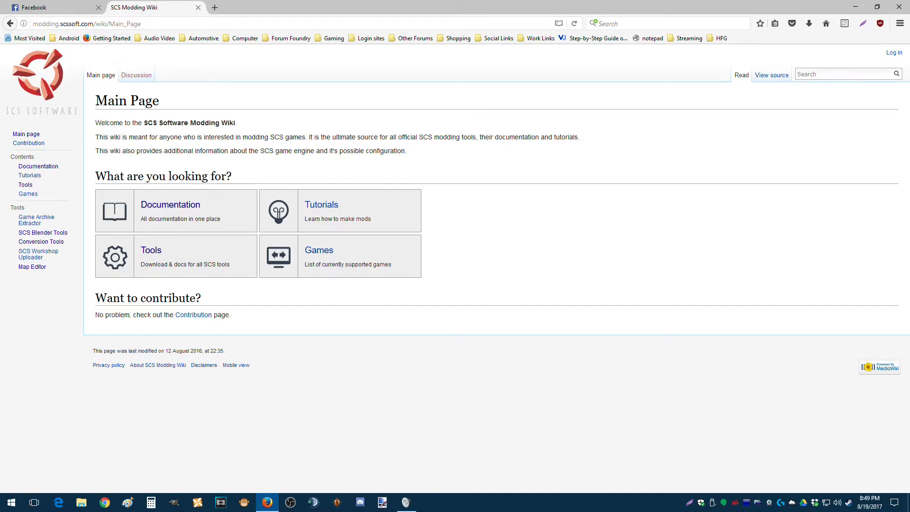
{"action": "left_click", "coordinate": [149, 250]}
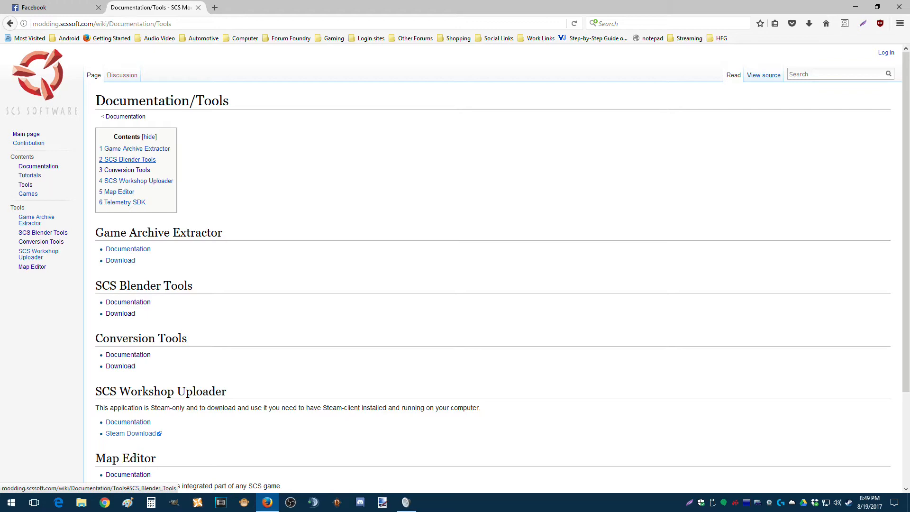
{"action": "left_click", "coordinate": [134, 149]}
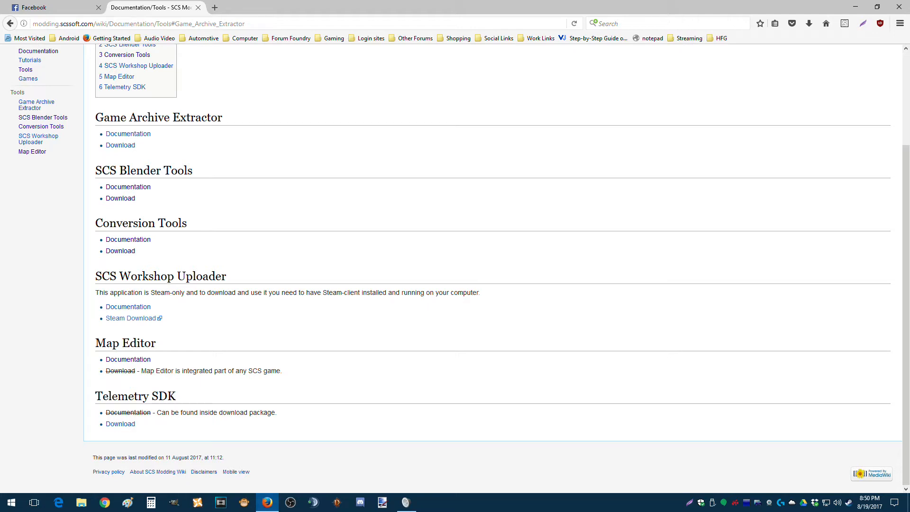
Step: Search the web for converterpix in a new browser tab and open the mwl4/ConverterPIX GitHub repository
{"action": "left_click", "coordinate": [215, 7]}
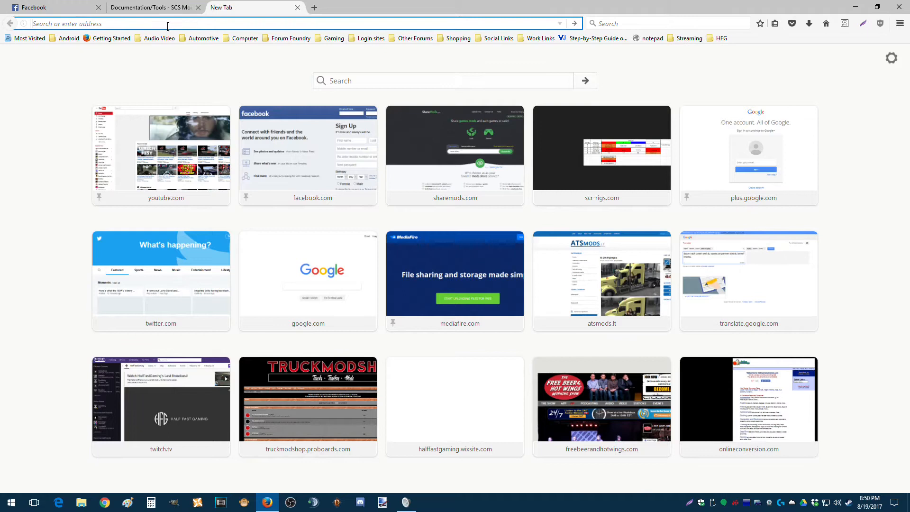
{"action": "type", "text": "converterp"}
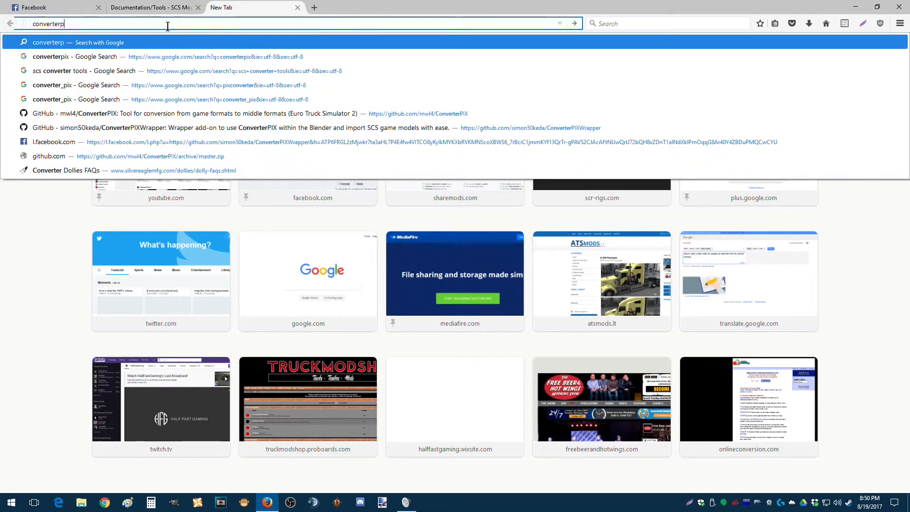
{"action": "type", "text": "ix"}
{"action": "key", "text": "Return"}
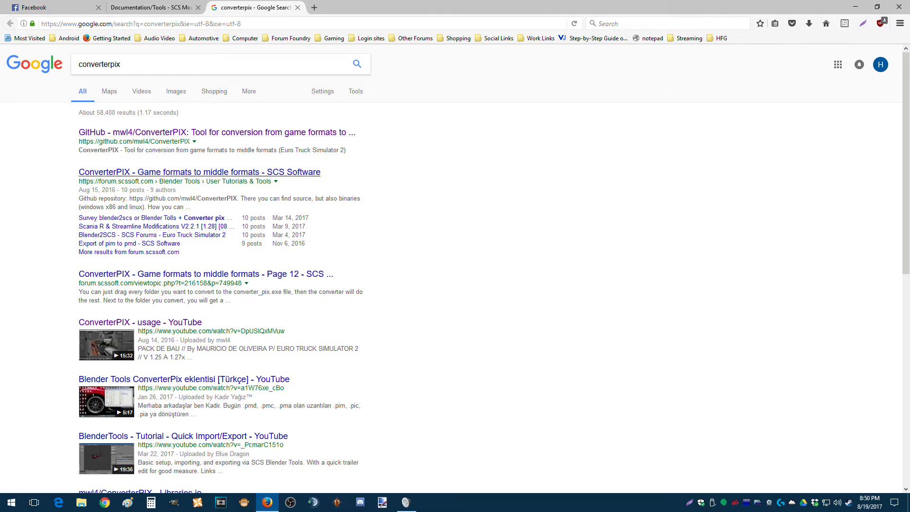
{"action": "left_click", "coordinate": [189, 132]}
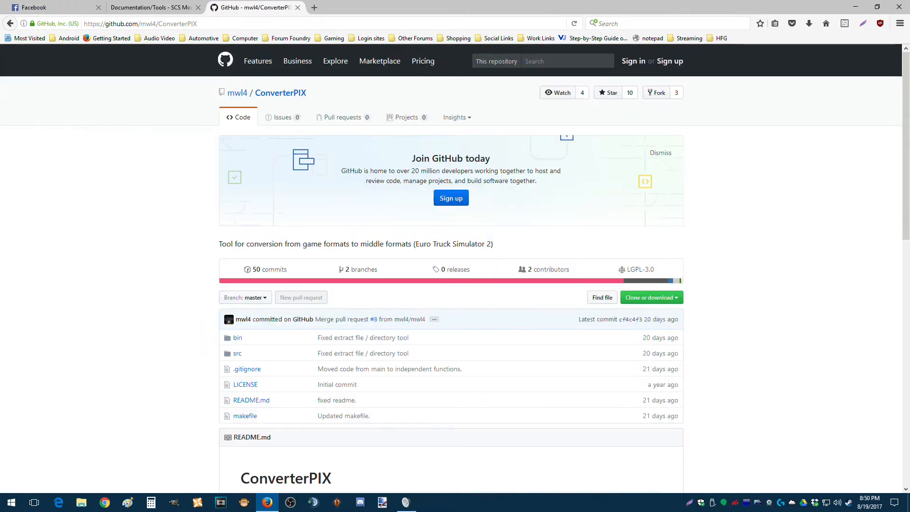
Step: Show the ConverterPIX repository's download options, then close its page and return to the start of the wiki's tools documentation
{"action": "left_click", "coordinate": [651, 297]}
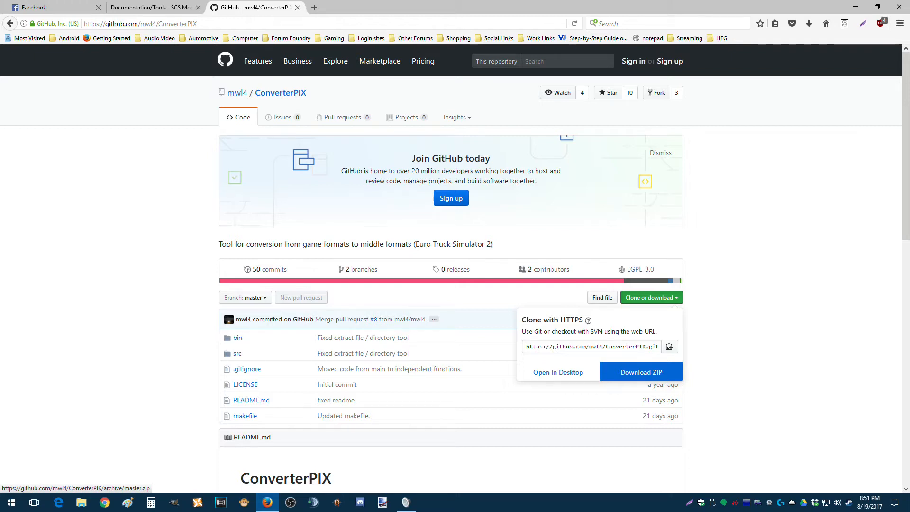
{"action": "key", "text": "Escape"}
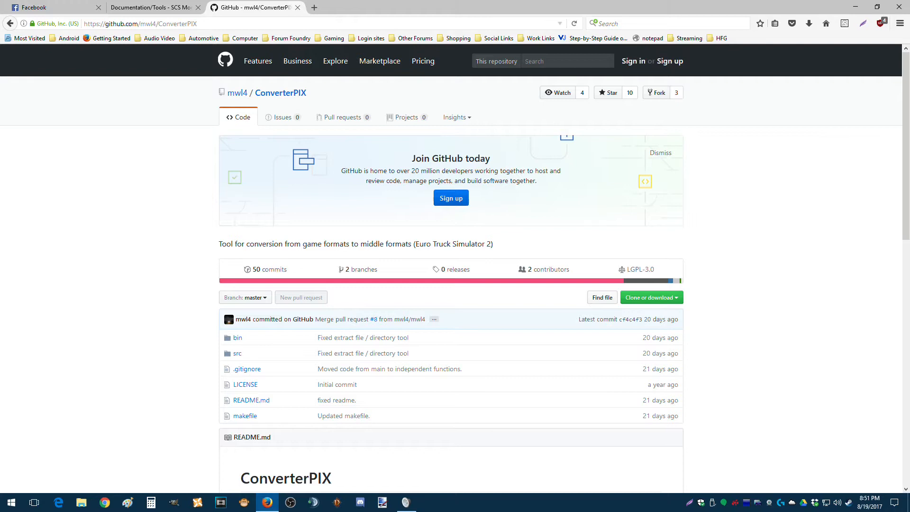
{"action": "left_click", "coordinate": [297, 7]}
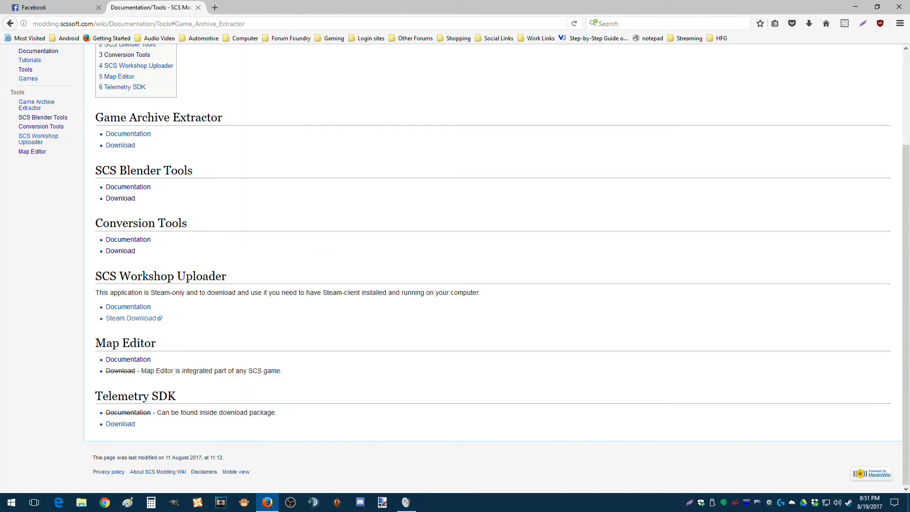
{"action": "scroll", "coordinate": [455, 266], "scroll_direction": "up", "scroll_amount": 3}
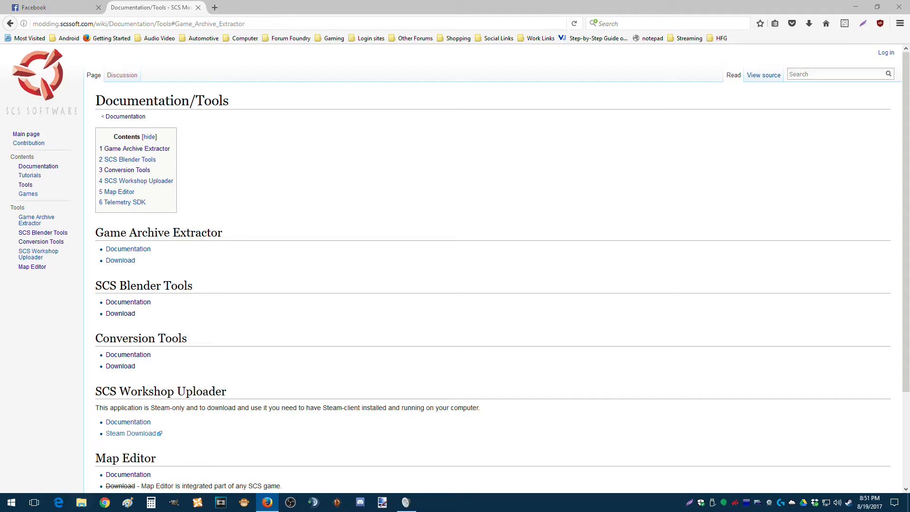
Step: Switch to the file explorer and open the BlenderTools-1.6 folder inside SCS_modding_tools on Local Disk (D:)
{"action": "left_click_drag", "start_coordinate": [909, 6], "coordinate": [360, 1]}
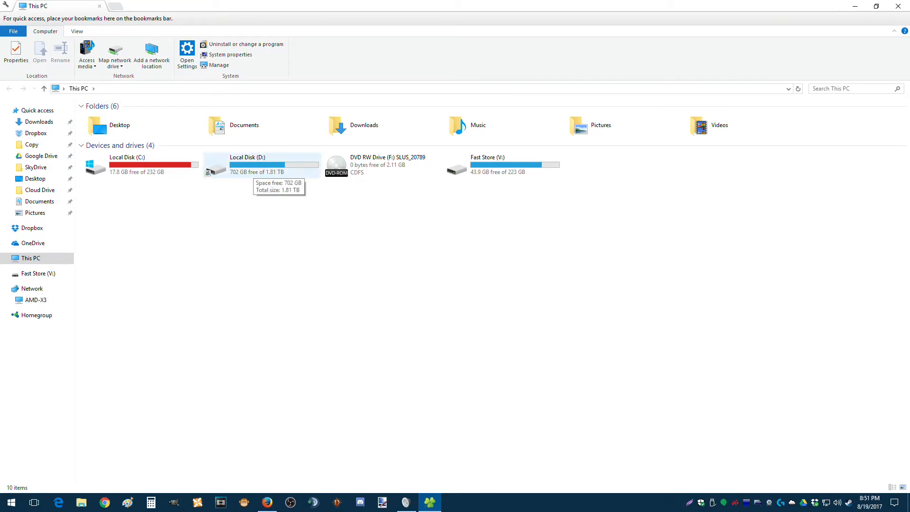
{"action": "double_click", "coordinate": [256, 165]}
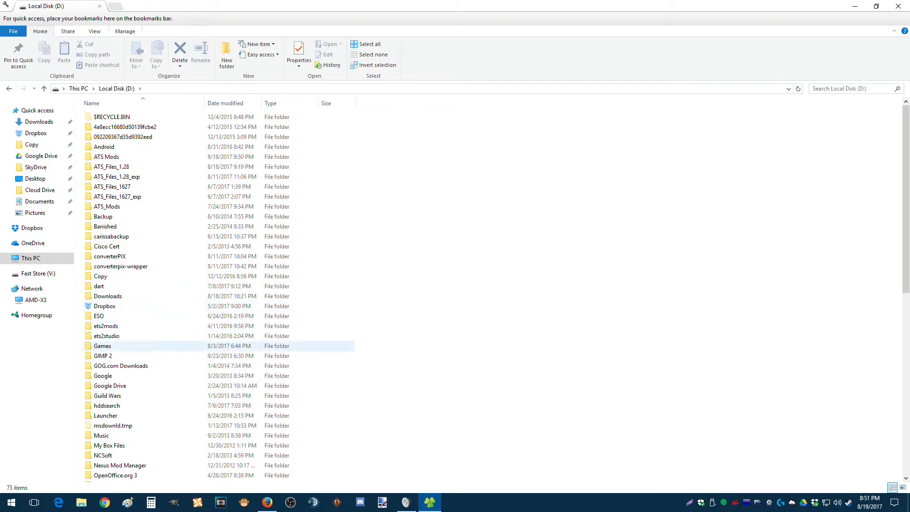
{"action": "scroll", "coordinate": [189, 346], "scroll_direction": "down", "scroll_amount": 4}
{"action": "scroll", "coordinate": [218, 294], "scroll_direction": "down", "scroll_amount": 2}
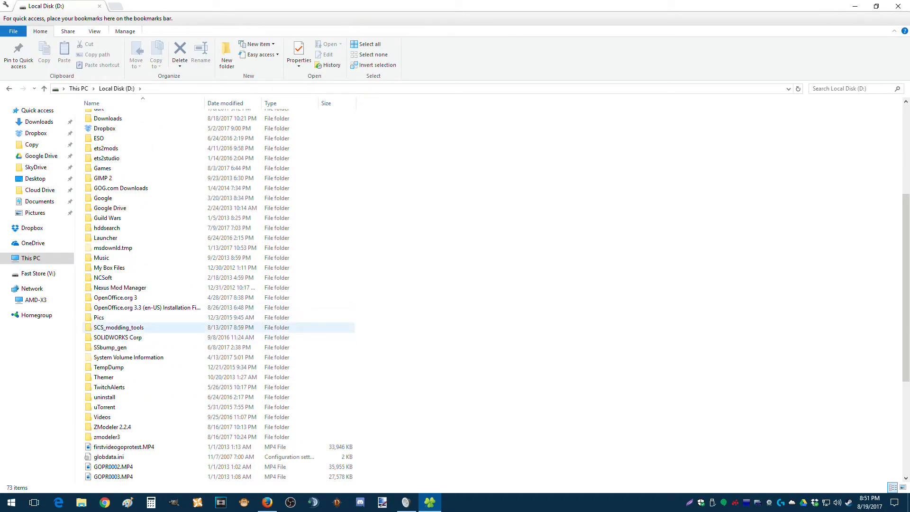
{"action": "double_click", "coordinate": [118, 327]}
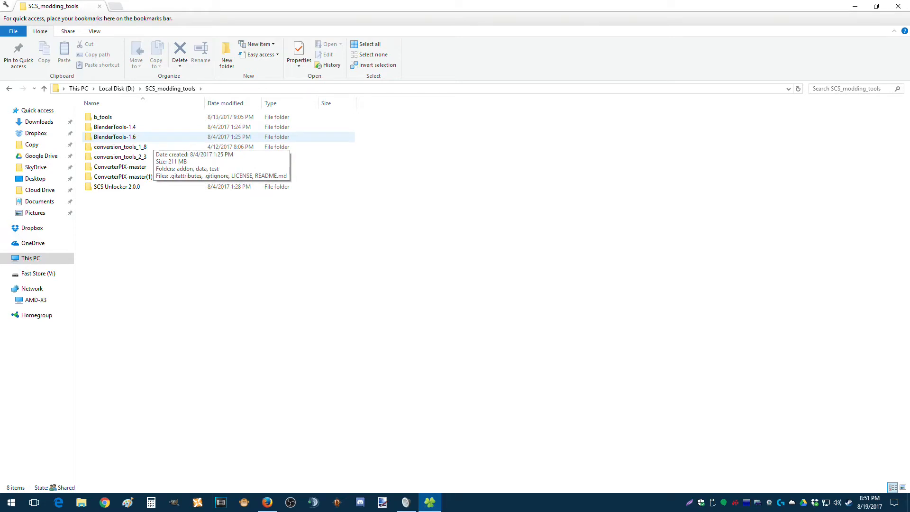
{"action": "double_click", "coordinate": [124, 137]}
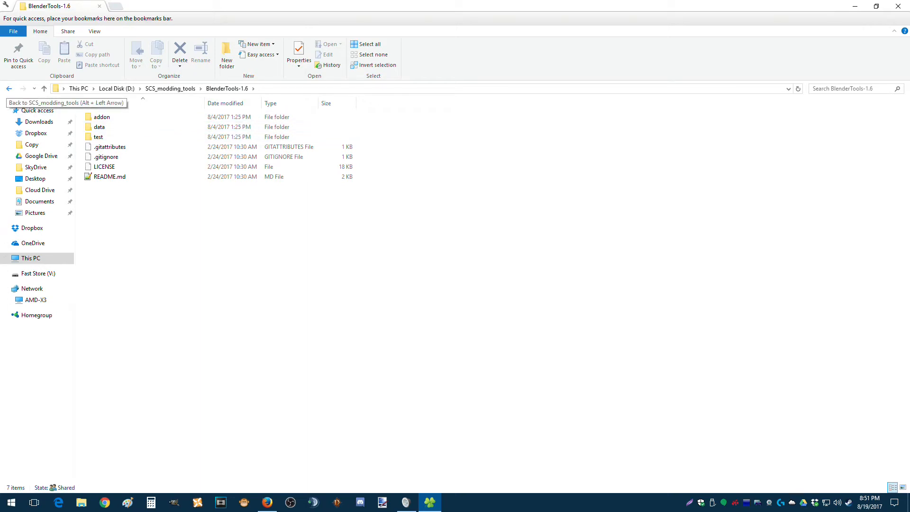
Step: Go back to the root of Local Disk (D:) and open the converterPIX folder
{"action": "left_click", "coordinate": [9, 89]}
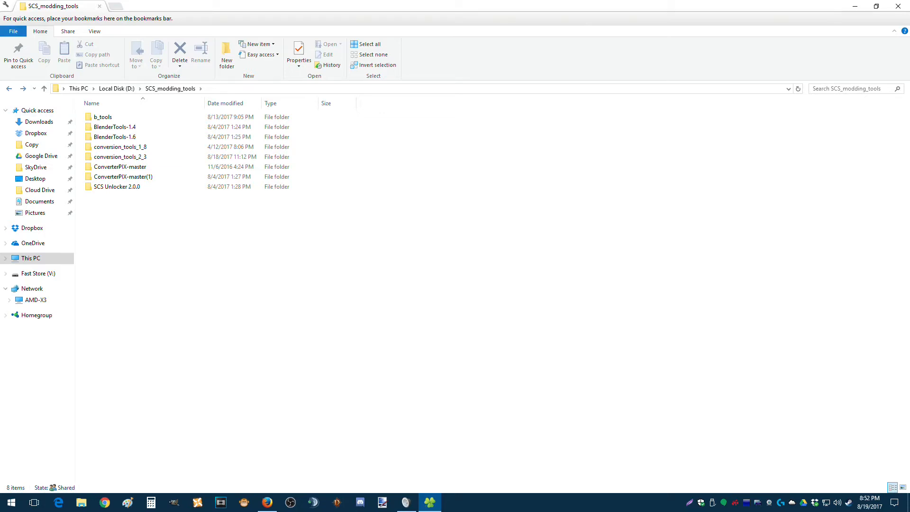
{"action": "key", "text": "alt+Up"}
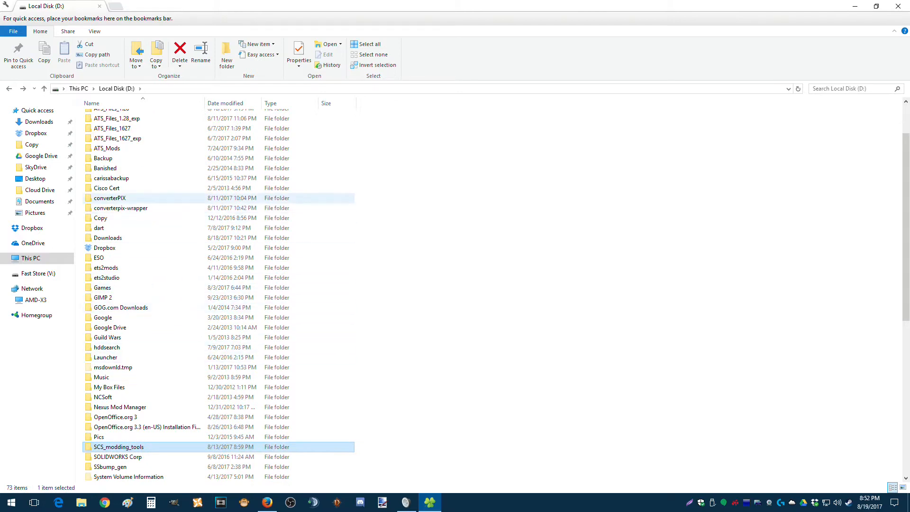
{"action": "double_click", "coordinate": [109, 198]}
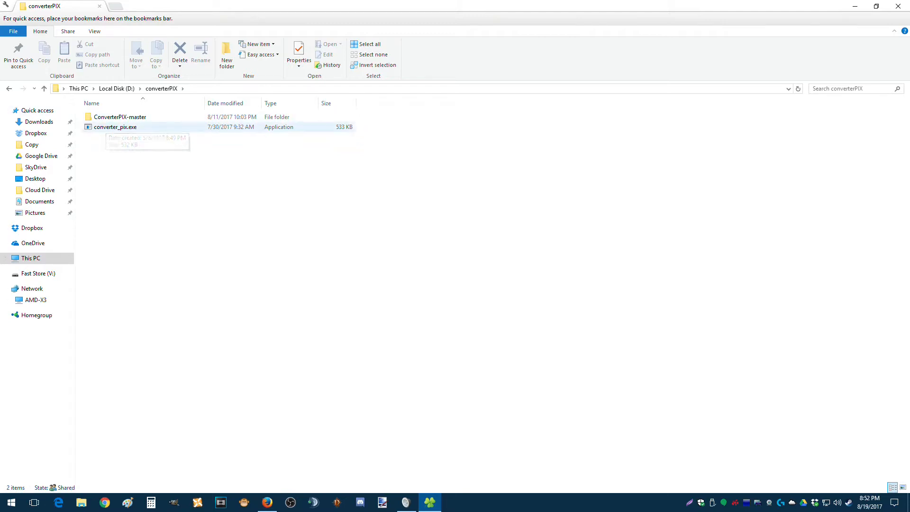
Step: Open the ATS_Mods folder on Local Disk (D:) in a new explorer tab and look over its mod folders
{"action": "key", "text": "ctrl+t"}
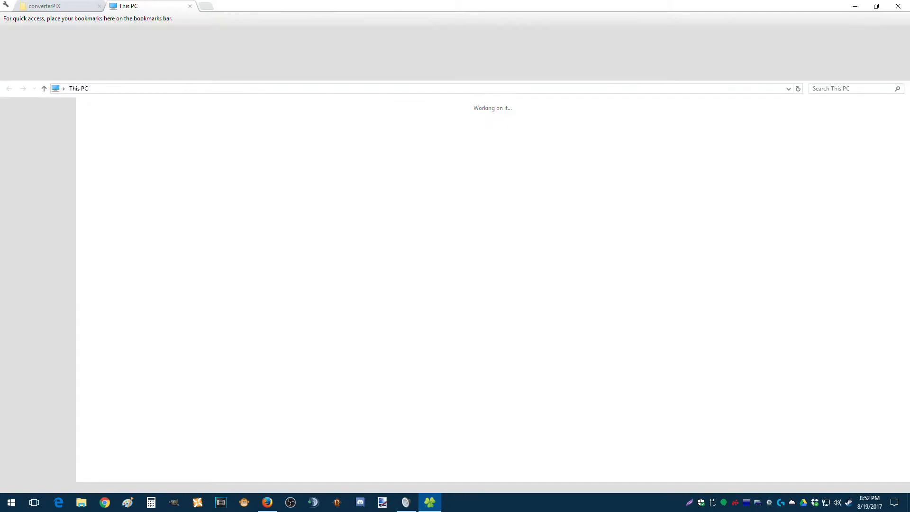
{"action": "double_click", "coordinate": [260, 164]}
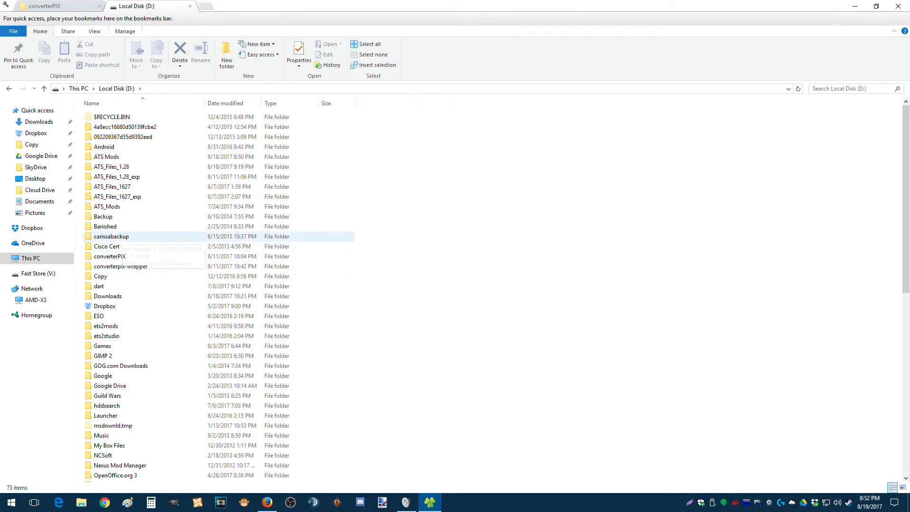
{"action": "double_click", "coordinate": [142, 206]}
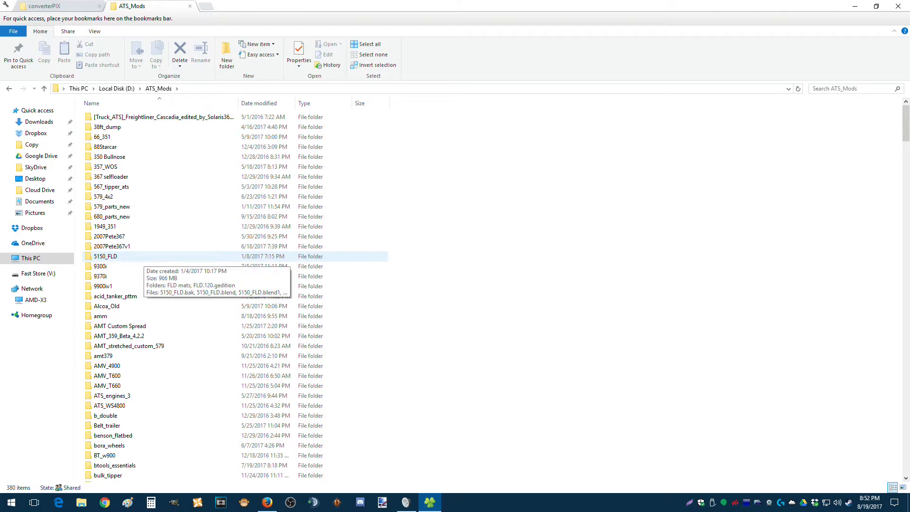
{"action": "left_click_drag", "start_coordinate": [107, 126], "coordinate": [151, 16]}
{"action": "left_click", "coordinate": [455, 207]}
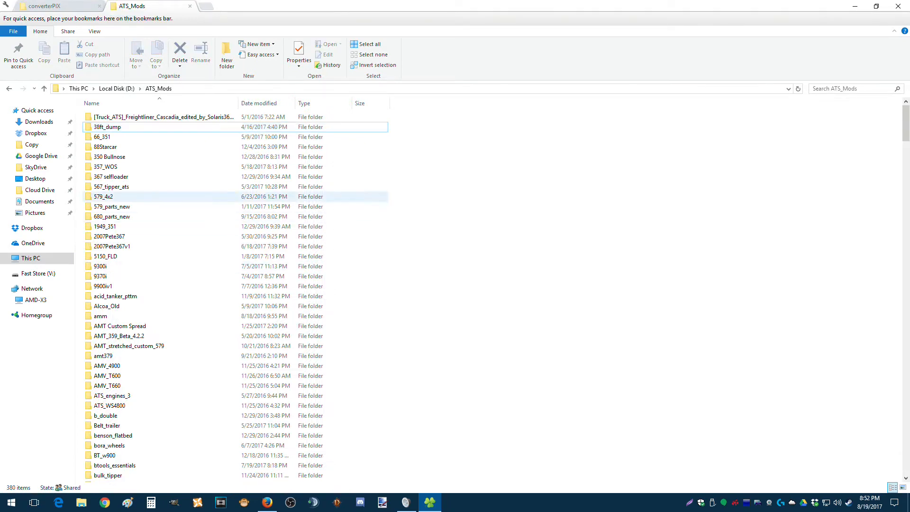
{"action": "scroll", "coordinate": [185, 293], "scroll_direction": "down", "scroll_amount": 1}
{"action": "scroll", "coordinate": [184, 290], "scroll_direction": "up", "scroll_amount": 1}
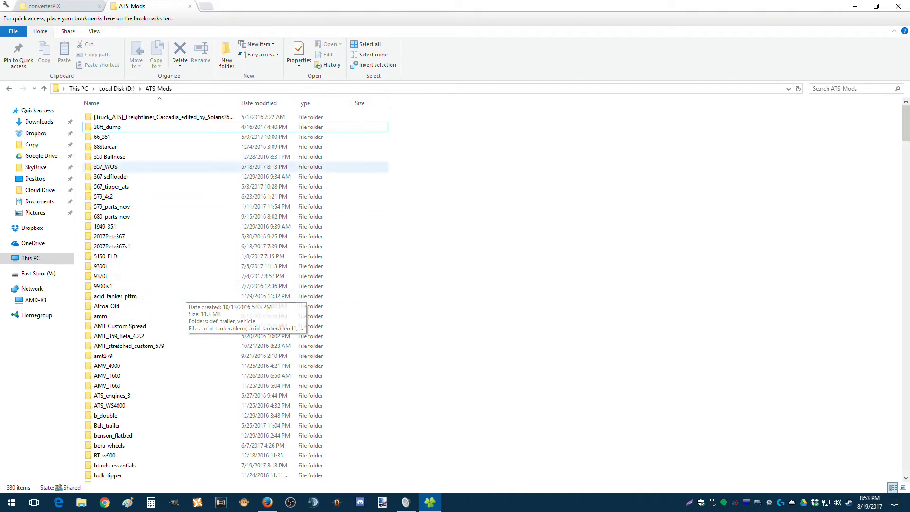
Step: Extract dlc_steampunk.scs in the ATS_Files_1.28 folder on drive D by passing it to scs_extractor.exe
{"action": "left_click", "coordinate": [117, 89]}
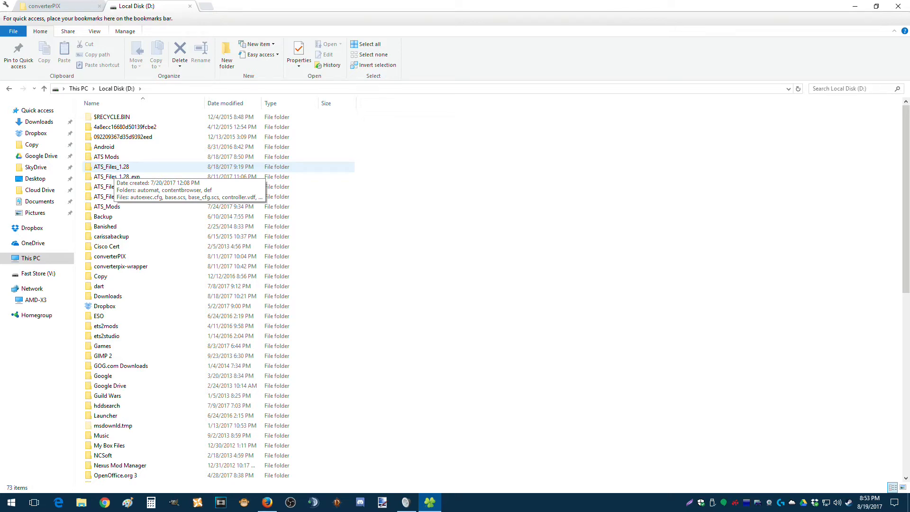
{"action": "left_click", "coordinate": [114, 168]}
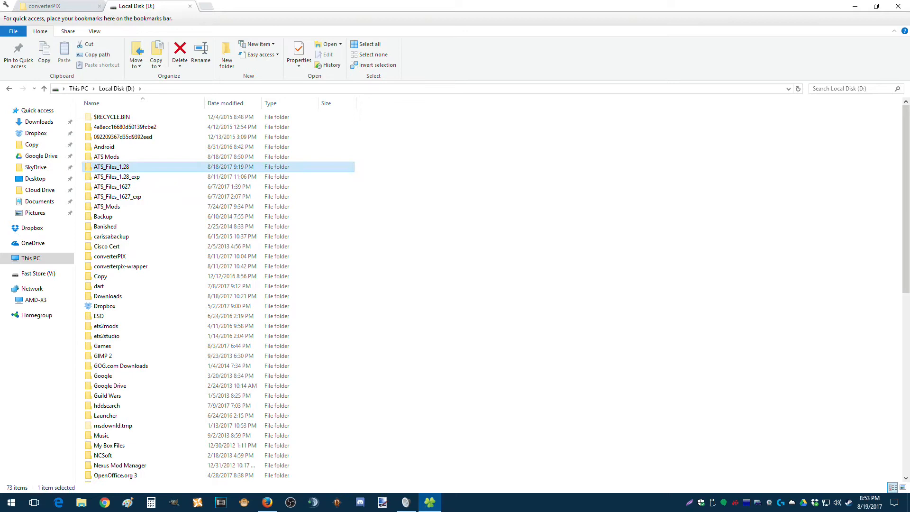
{"action": "double_click", "coordinate": [114, 167]}
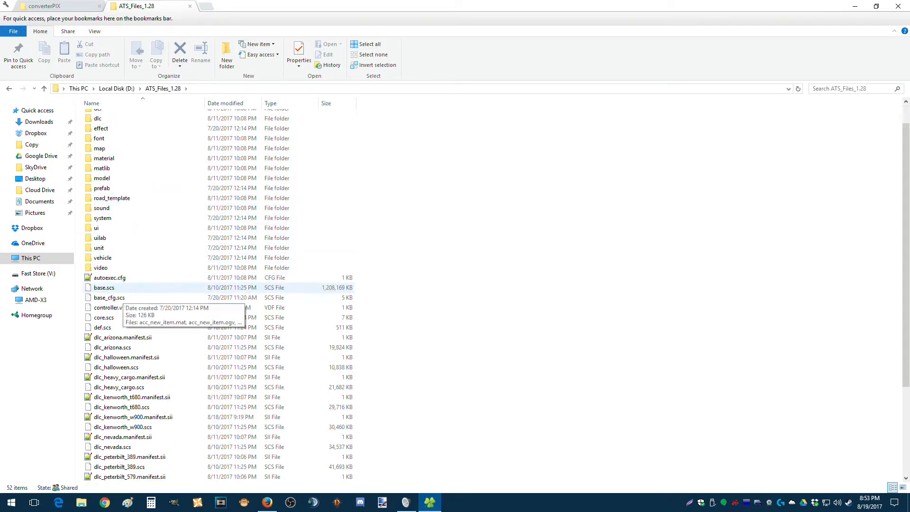
{"action": "scroll", "coordinate": [119, 294], "scroll_direction": "down", "scroll_amount": 4}
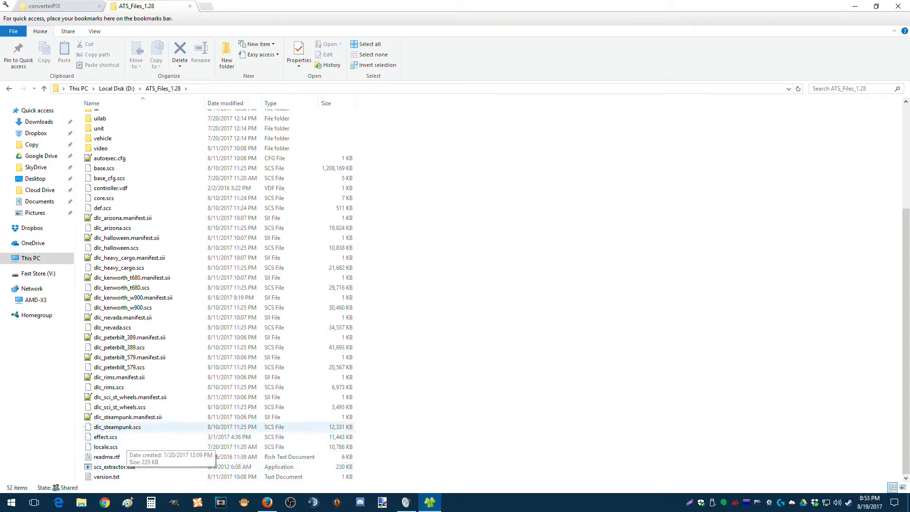
{"action": "left_click", "coordinate": [117, 427]}
{"action": "left_click_drag", "start_coordinate": [117, 427], "coordinate": [115, 466]}
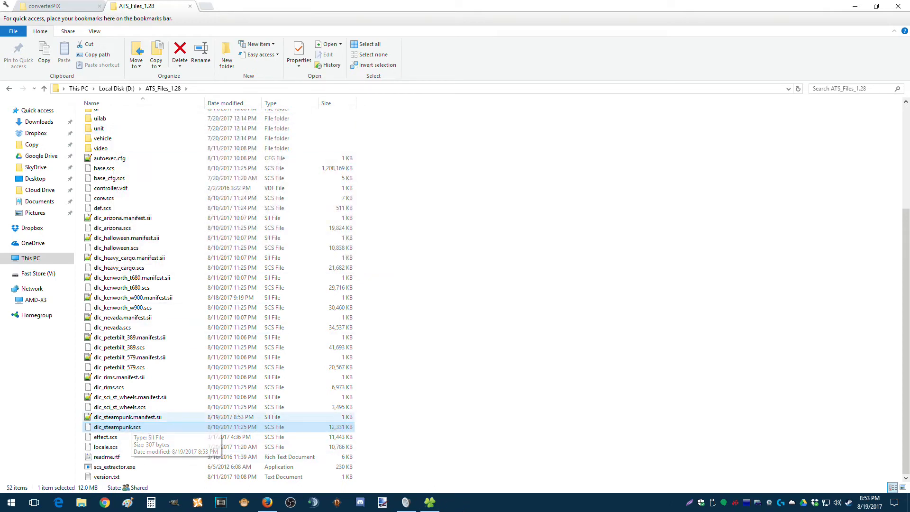
Step: Open the vehicle/truck/peterbilt_389 folder within ATS_Files_1.28 to examine the extracted truck files
{"action": "scroll", "coordinate": [123, 327], "scroll_direction": "up", "scroll_amount": 4}
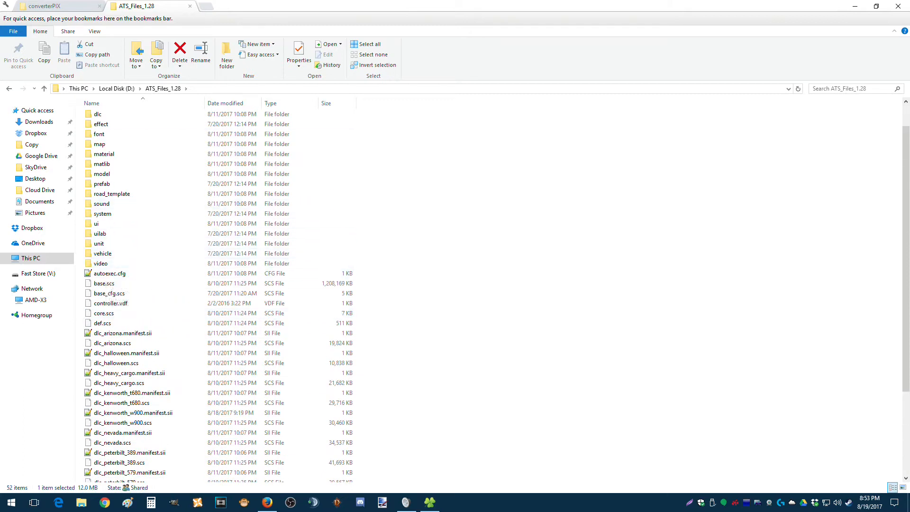
{"action": "scroll", "coordinate": [142, 233], "scroll_direction": "up", "scroll_amount": 1}
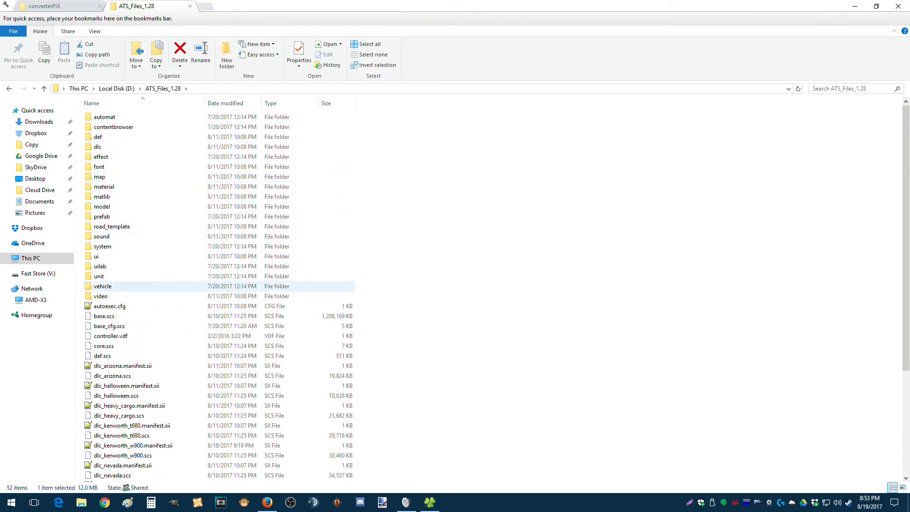
{"action": "double_click", "coordinate": [102, 285]}
{"action": "double_click", "coordinate": [102, 157]}
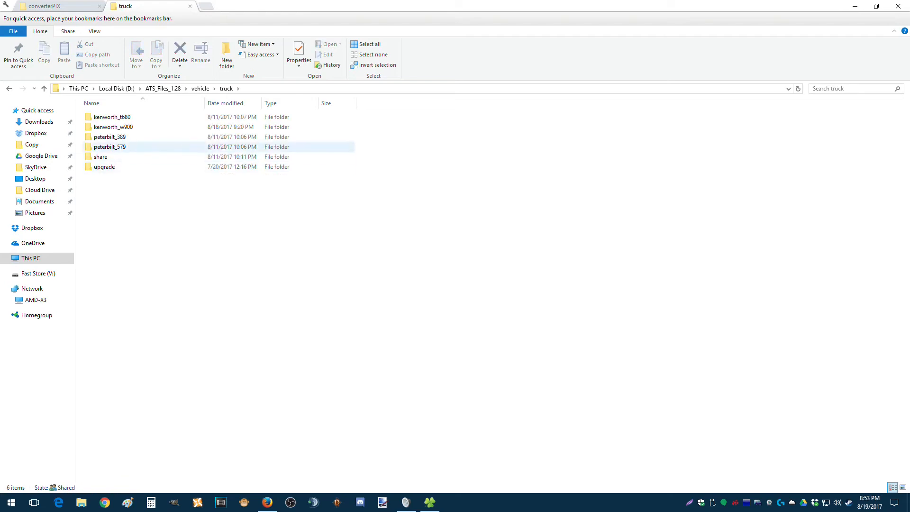
{"action": "double_click", "coordinate": [110, 136]}
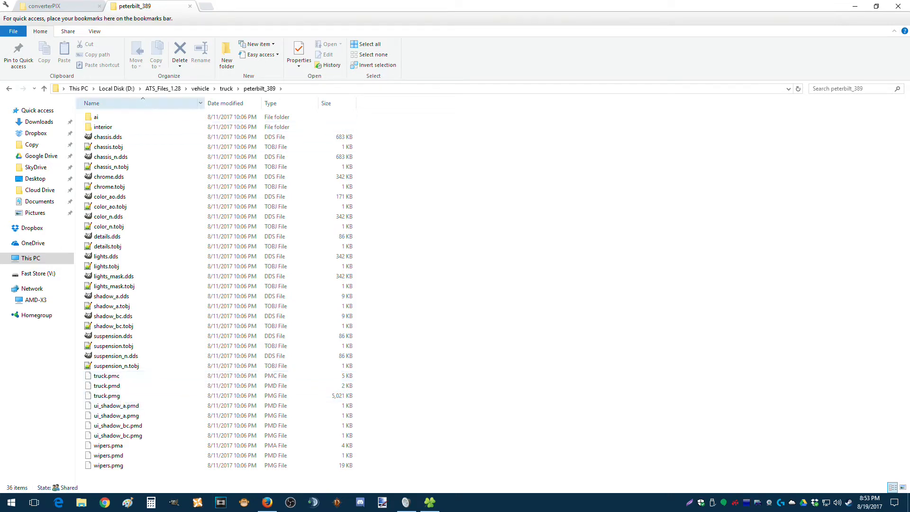
Step: Return from the peterbilt_389 folder to the root of Local Disk (D:)
{"action": "key", "text": "BackSpace"}
{"action": "key", "text": "BackSpace"}
{"action": "key", "text": "BackSpace"}
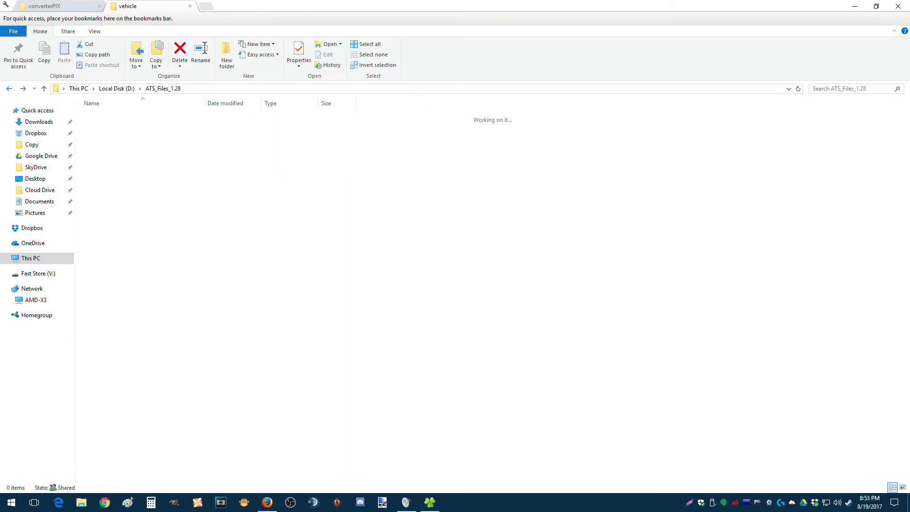
{"action": "key", "text": "BackSpace"}
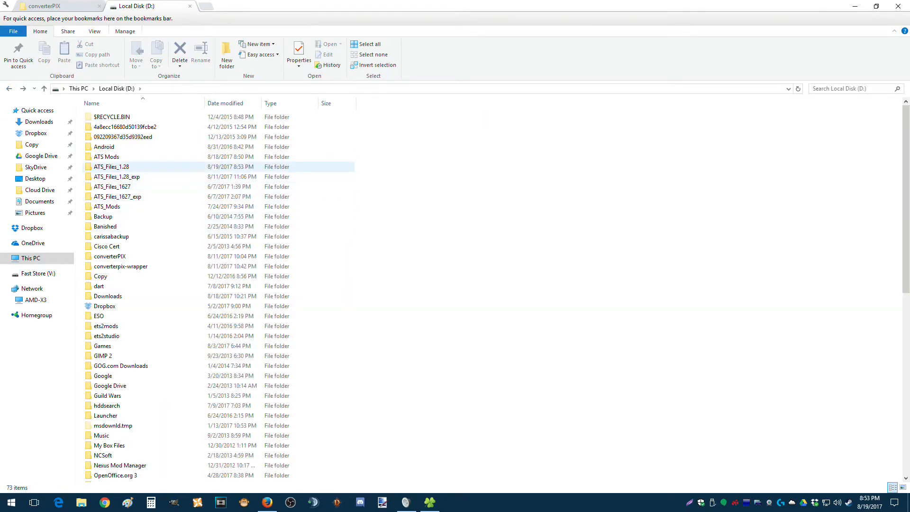
Step: Check the converterPIX folder and open ATS_Files_1.28_exp on drive D to look over its folders
{"action": "left_click", "coordinate": [124, 167]}
{"action": "left_click", "coordinate": [69, 6]}
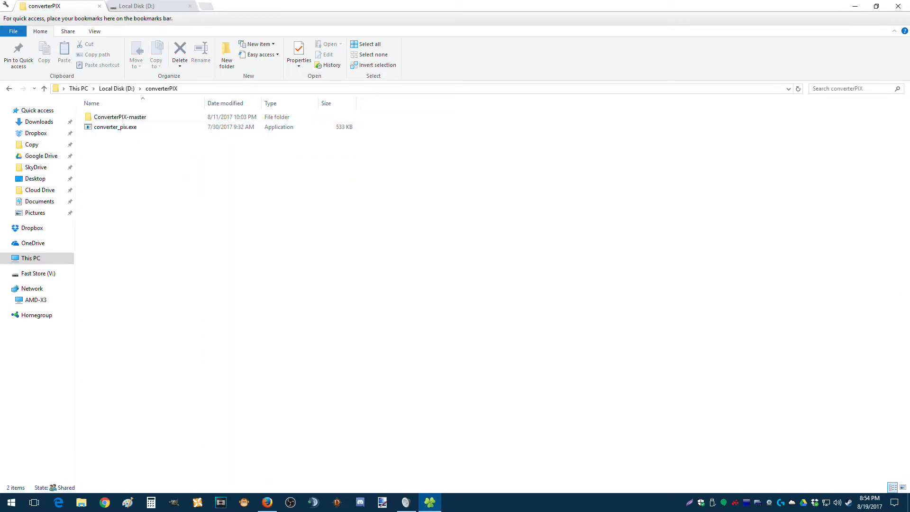
{"action": "left_click", "coordinate": [142, 6]}
{"action": "left_click", "coordinate": [124, 176]}
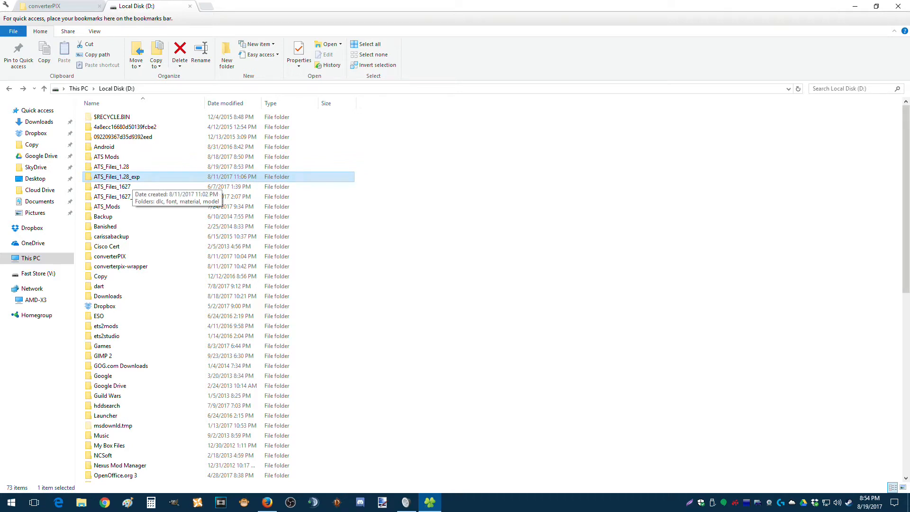
{"action": "double_click", "coordinate": [133, 179]}
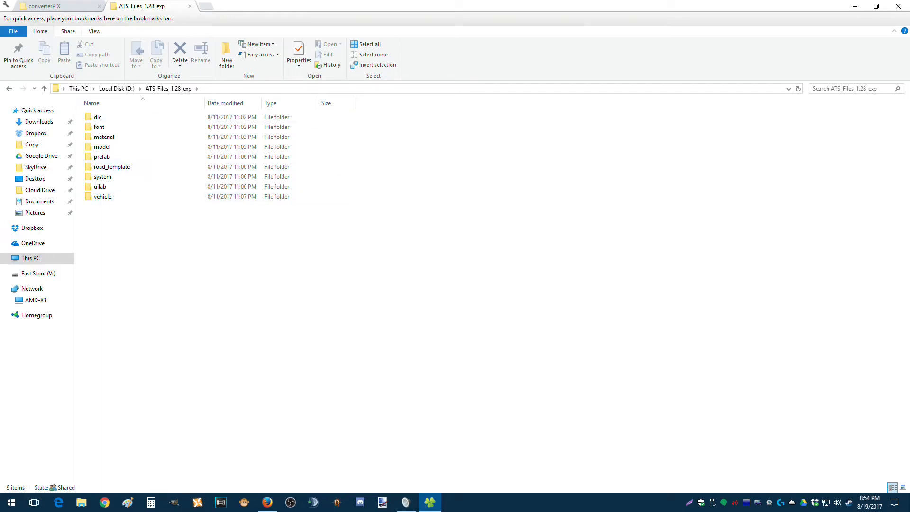
Step: Open ATS_Files_1.28 to compare its contents with the exported folder, and return to the root of drive D
{"action": "left_click", "coordinate": [117, 88]}
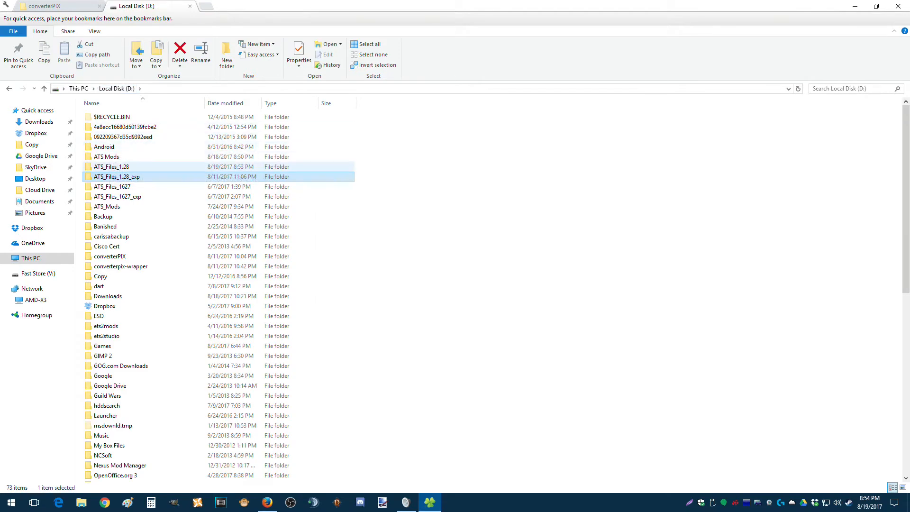
{"action": "left_click", "coordinate": [121, 167]}
{"action": "double_click", "coordinate": [121, 167]}
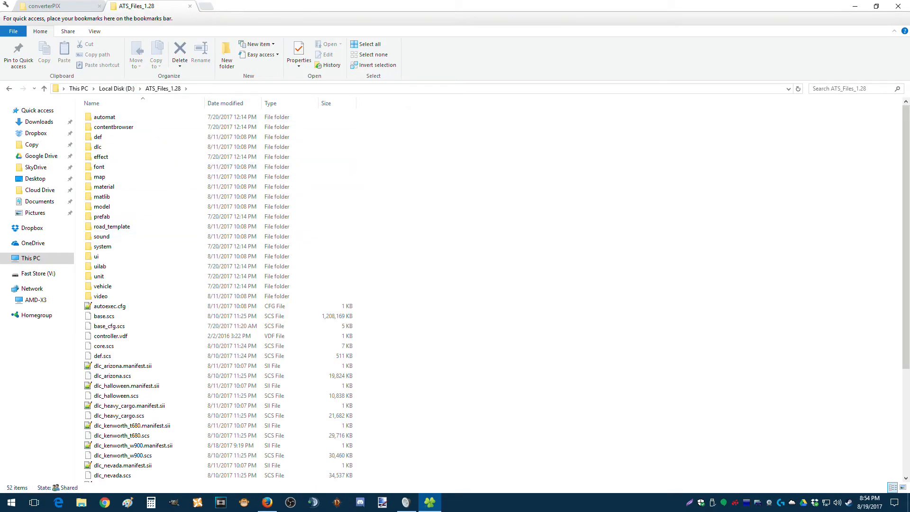
{"action": "left_click", "coordinate": [117, 89]}
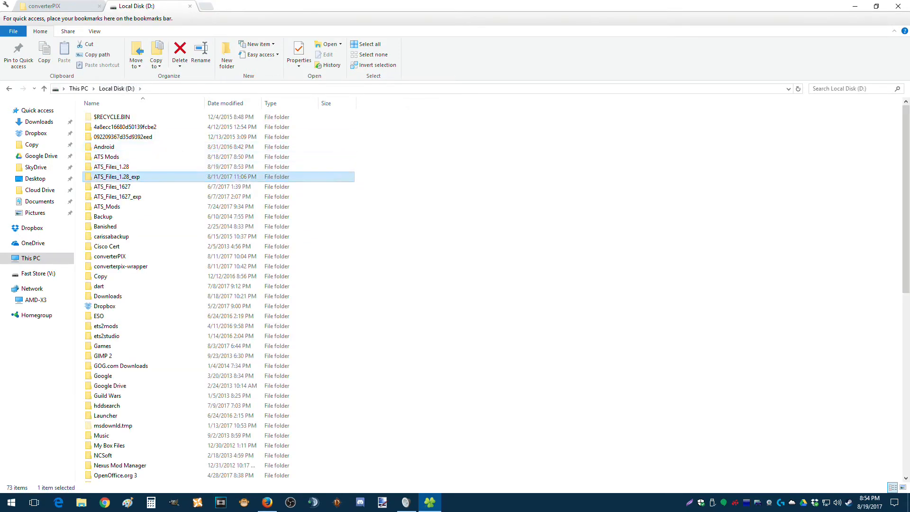
Step: Open the vehicle/truck/peterbilt_389 folder within ATS_Files_1.28_exp to examine the converted truck files
{"action": "double_click", "coordinate": [121, 177]}
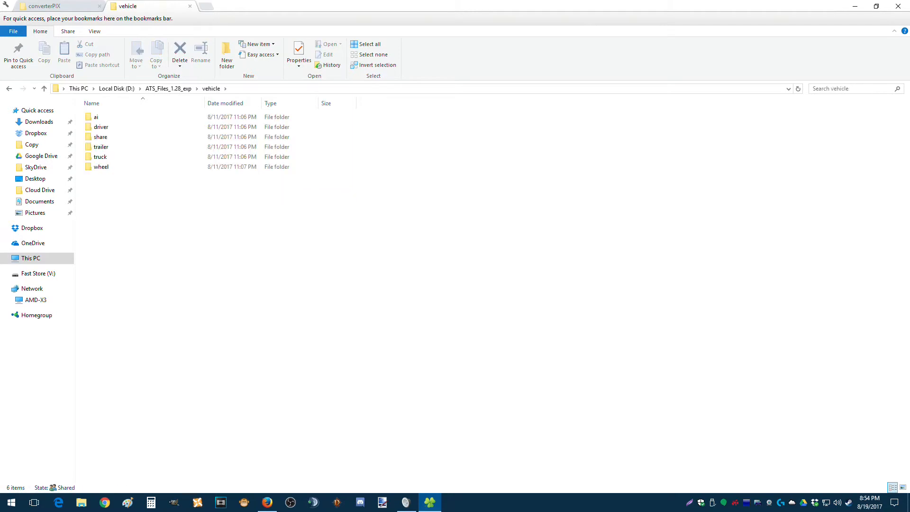
{"action": "double_click", "coordinate": [100, 156]}
{"action": "left_click", "coordinate": [110, 137]}
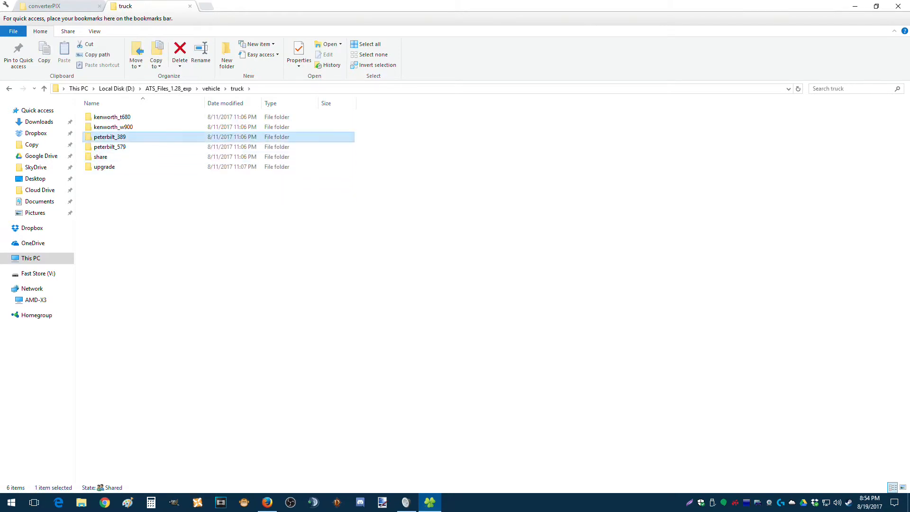
{"action": "key", "text": "Return"}
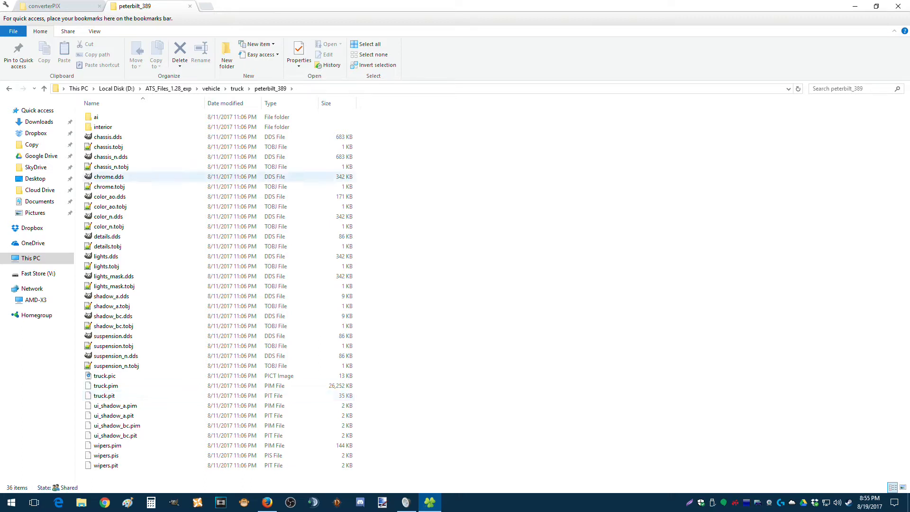
Step: Go back from the exported peterbilt_389 folder to the root of Local Disk (D:) and look over its folders
{"action": "left_click", "coordinate": [168, 88]}
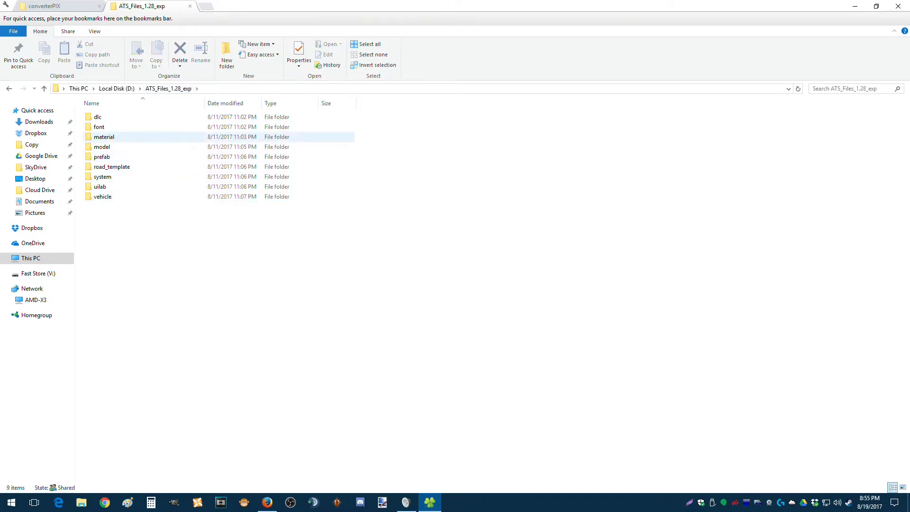
{"action": "left_click", "coordinate": [117, 88]}
{"action": "left_click", "coordinate": [427, 189]}
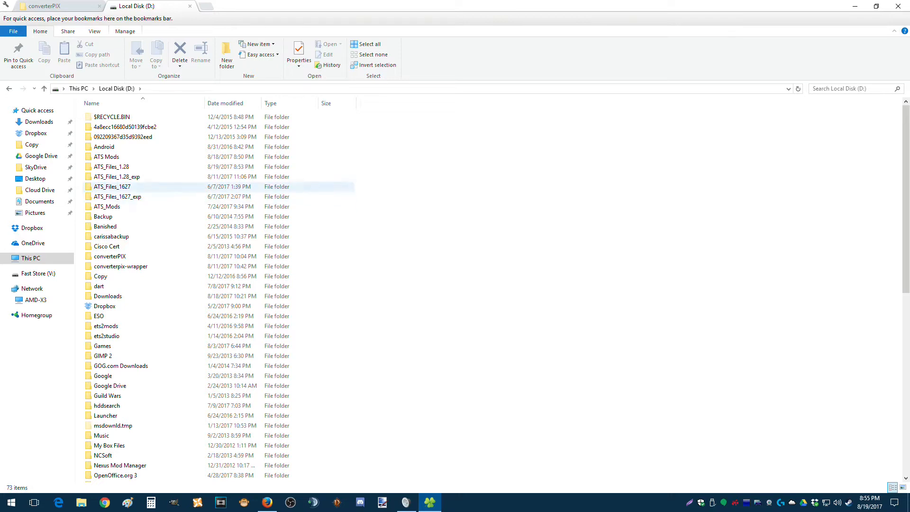
{"action": "scroll", "coordinate": [190, 317], "scroll_direction": "down", "scroll_amount": 2}
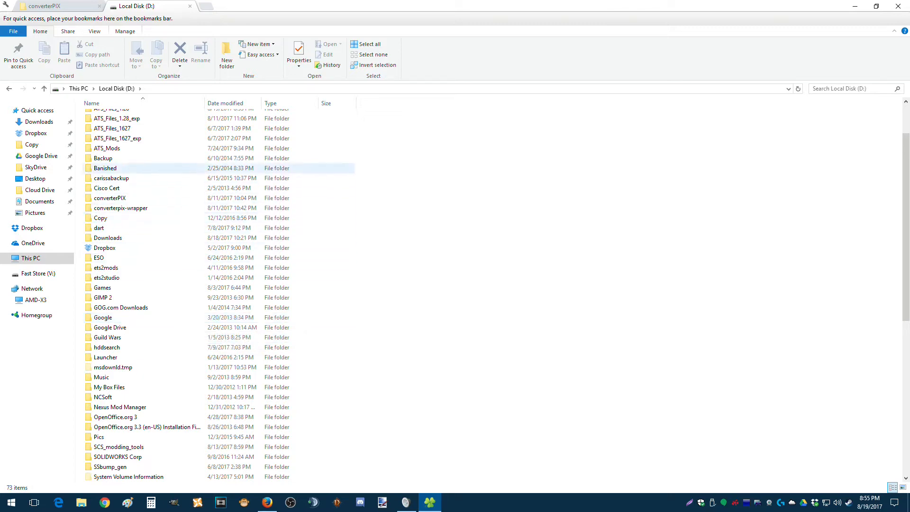
{"action": "scroll", "coordinate": [189, 166], "scroll_direction": "up", "scroll_amount": 1}
Step: Look over the vehicle/share, vehicle/trailer and vehicle/trailer/share folders within ATS_Files_1.28_exp
{"action": "double_click", "coordinate": [117, 144]}
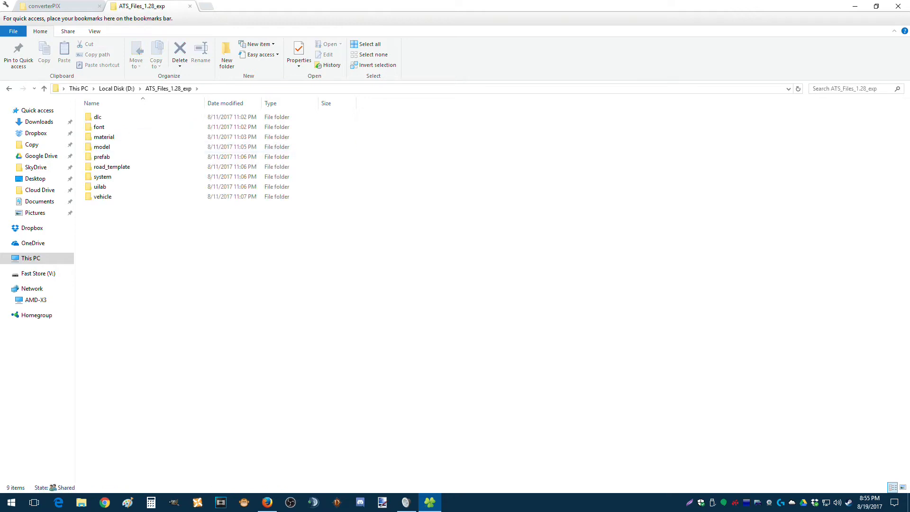
{"action": "double_click", "coordinate": [102, 197]}
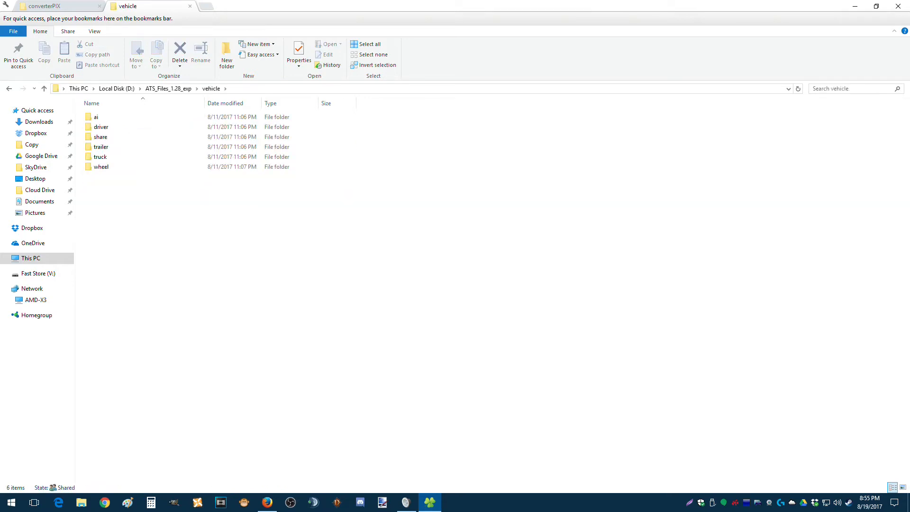
{"action": "double_click", "coordinate": [101, 137]}
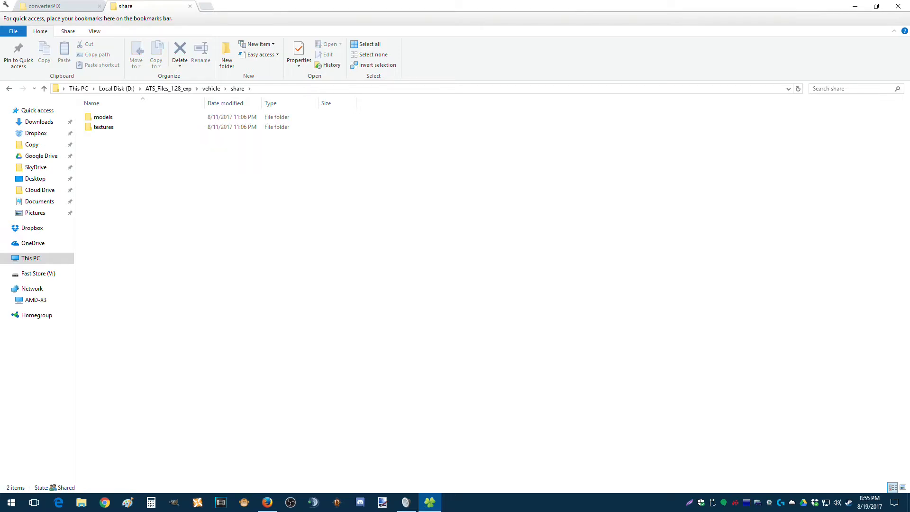
{"action": "left_click", "coordinate": [9, 89]}
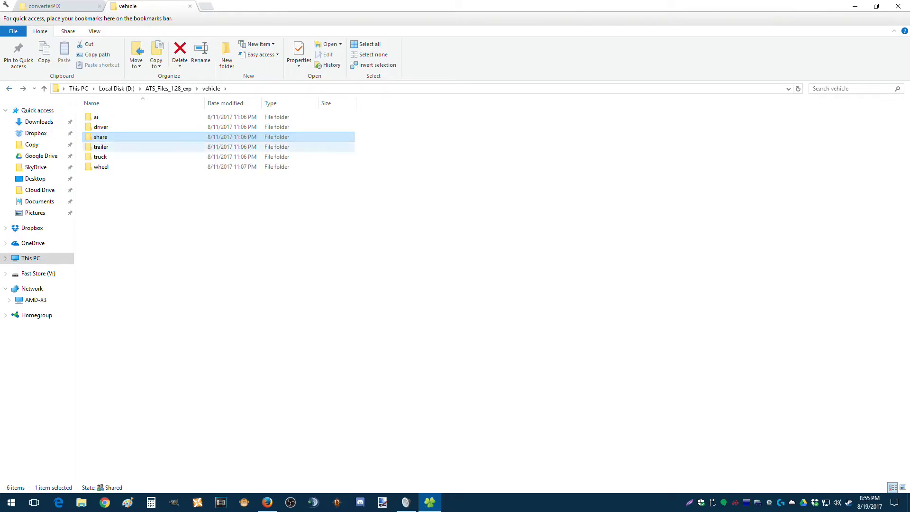
{"action": "double_click", "coordinate": [100, 146]}
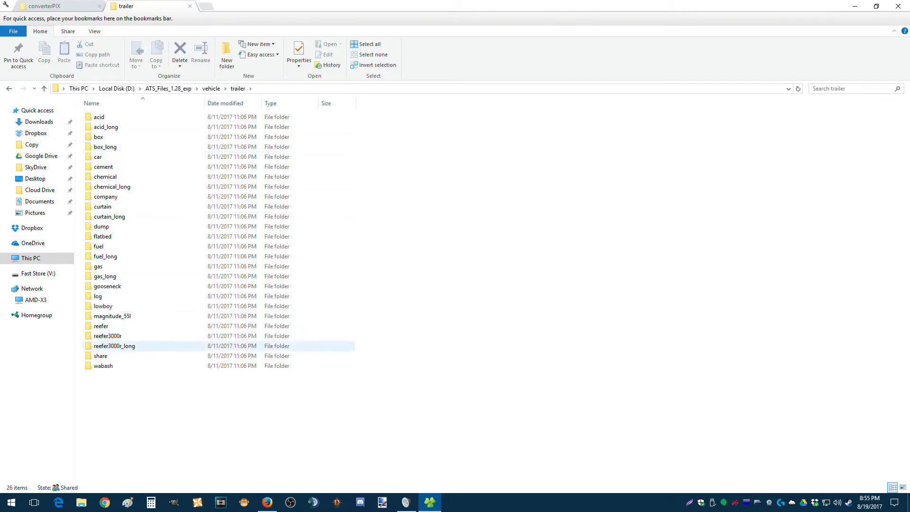
{"action": "double_click", "coordinate": [101, 355]}
{"action": "left_click", "coordinate": [9, 88]}
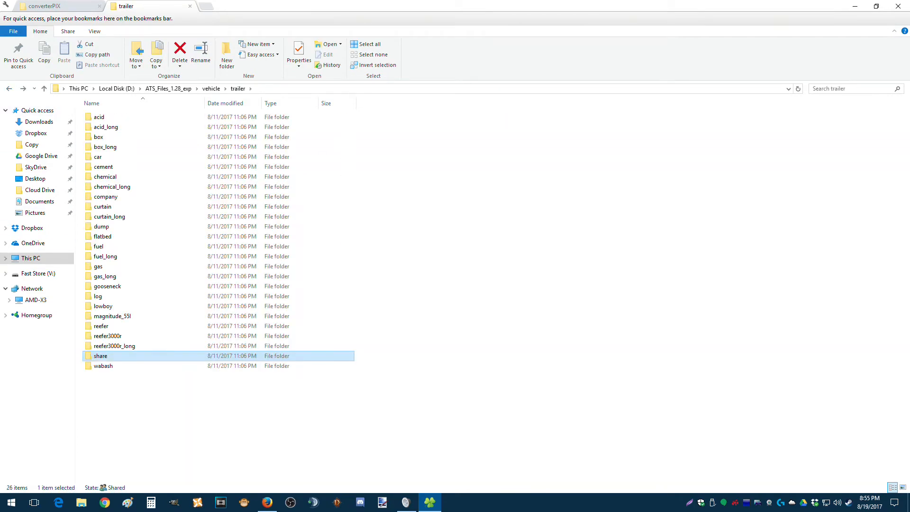
Step: Examine the shared truck files in vehicle/truck/share within ATS_Files_1.28_exp and return to the truck folder
{"action": "left_click", "coordinate": [9, 88]}
{"action": "double_click", "coordinate": [100, 156]}
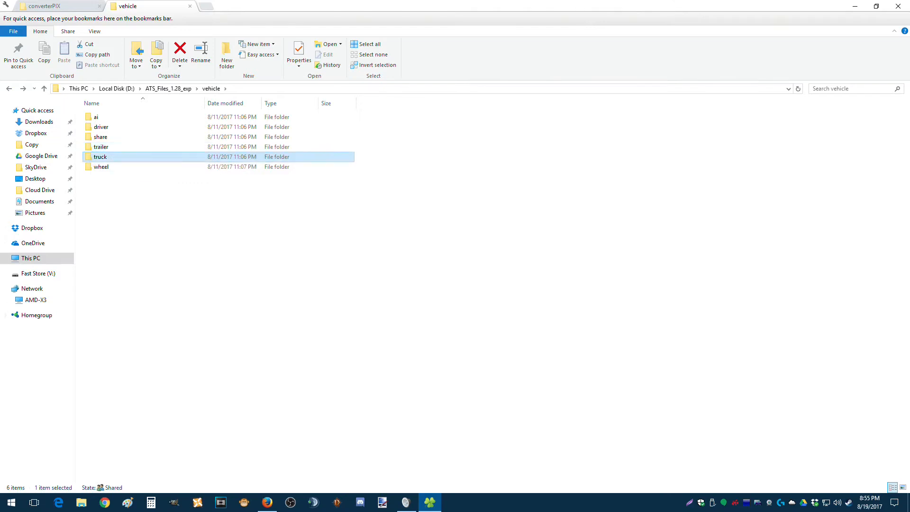
{"action": "double_click", "coordinate": [101, 156]}
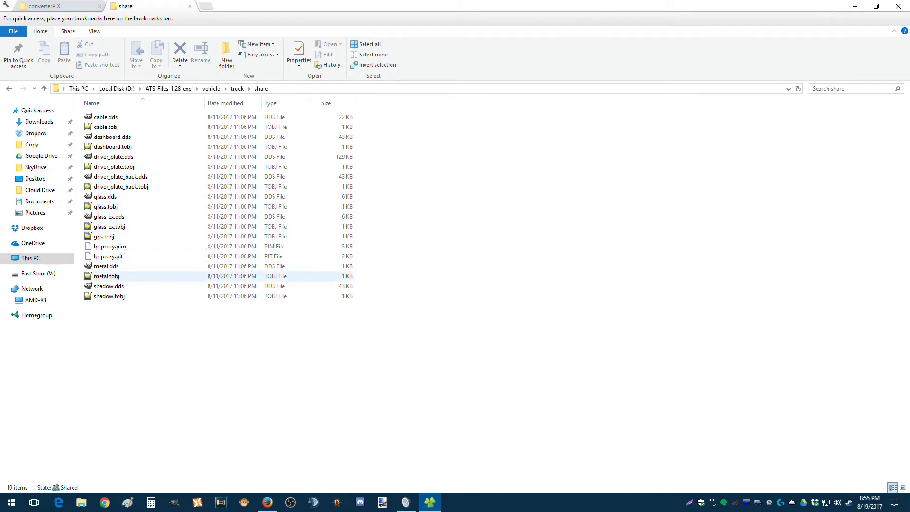
{"action": "left_click", "coordinate": [9, 88]}
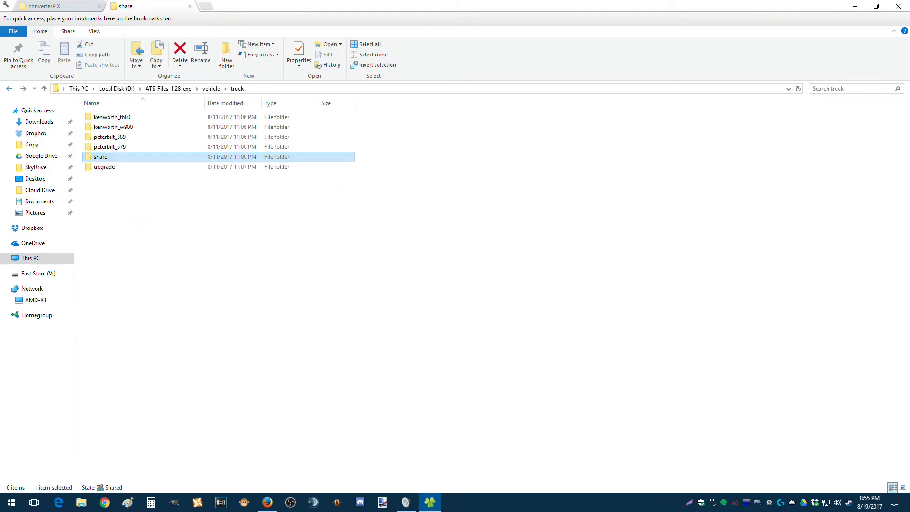
{"action": "left_click", "coordinate": [199, 204]}
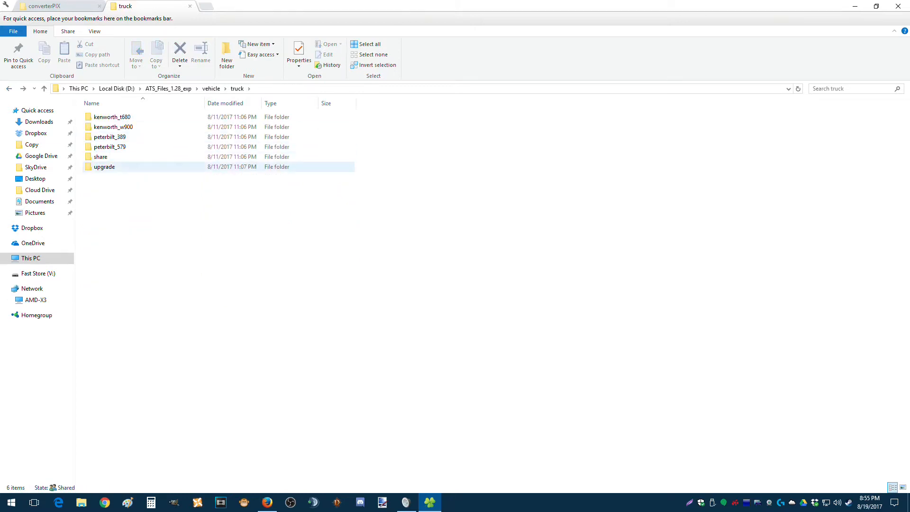
Step: Open the b_tools folder inside SCS_modding_tools on Local Disk (D:)
{"action": "left_click", "coordinate": [211, 89]}
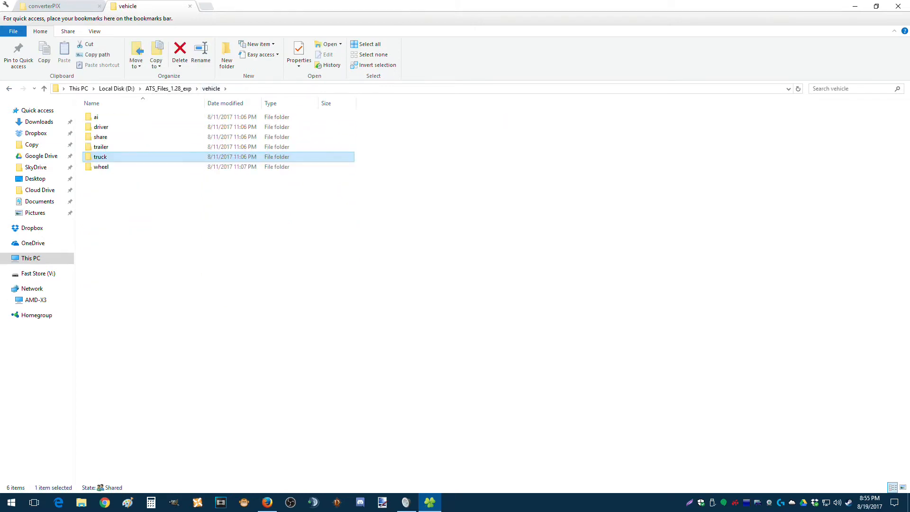
{"action": "left_click", "coordinate": [168, 88]}
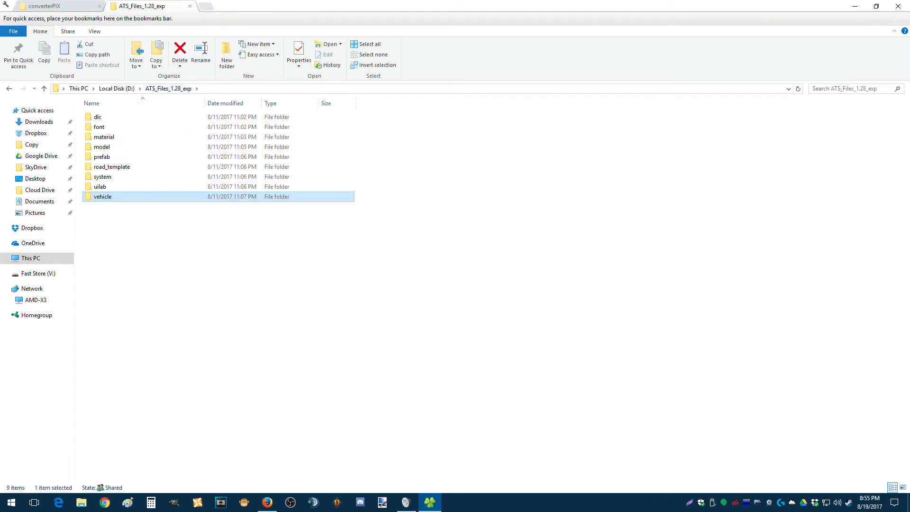
{"action": "left_click", "coordinate": [116, 89]}
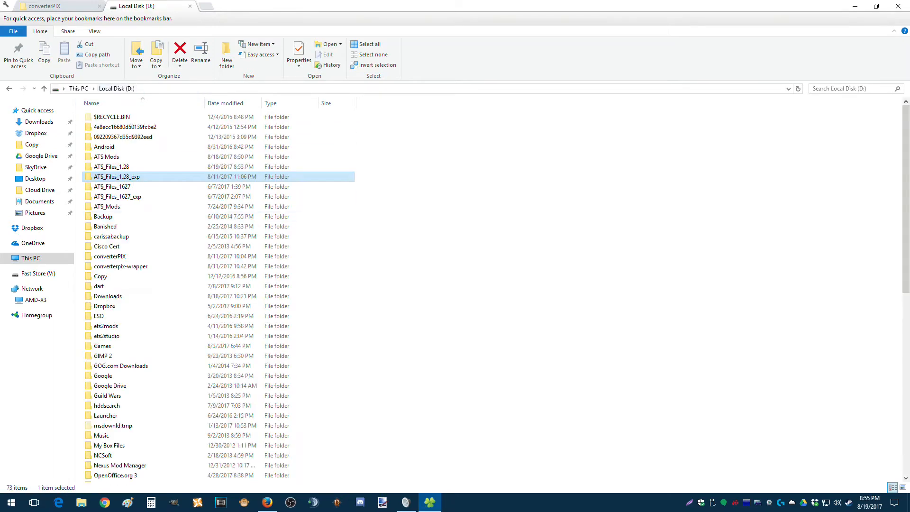
{"action": "scroll", "coordinate": [142, 327], "scroll_direction": "down", "scroll_amount": 4}
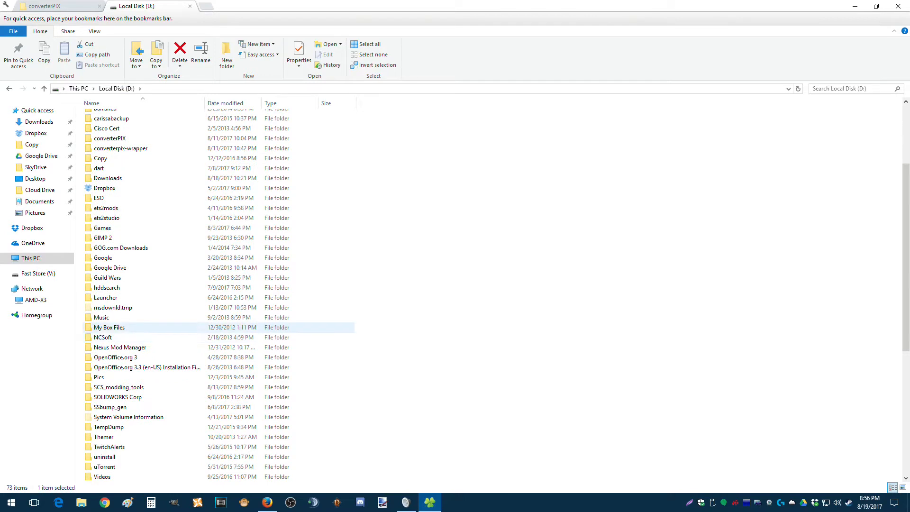
{"action": "left_click", "coordinate": [119, 387]}
{"action": "double_click", "coordinate": [119, 387]}
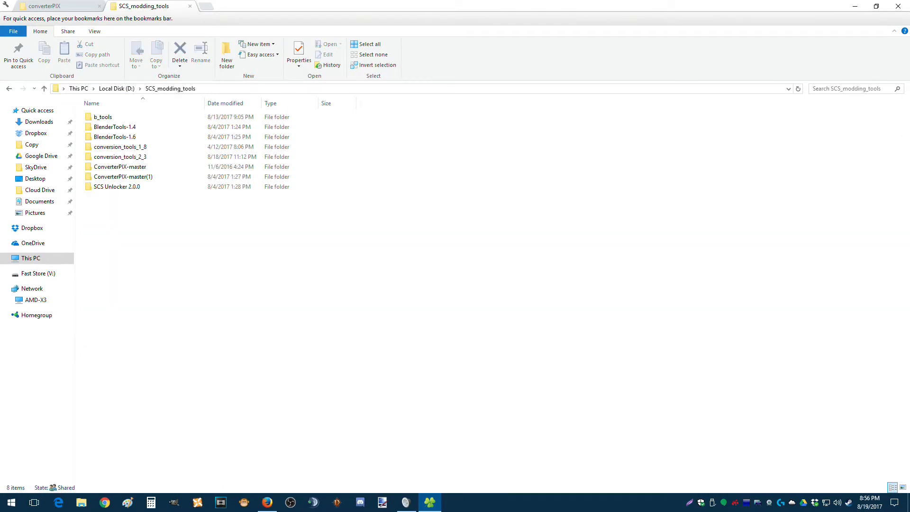
{"action": "double_click", "coordinate": [102, 117]}
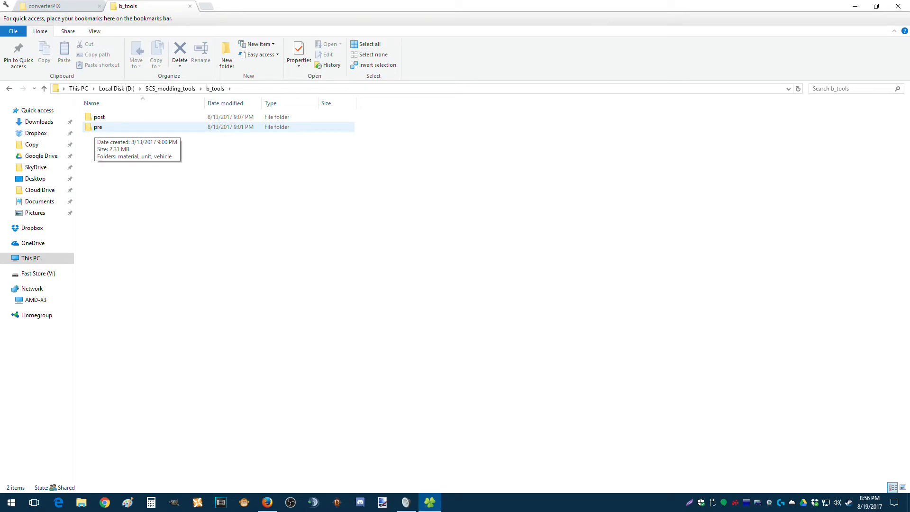
Step: Open pre/material/environment within b_tools and look through its reflection and weather material files
{"action": "double_click", "coordinate": [98, 127]}
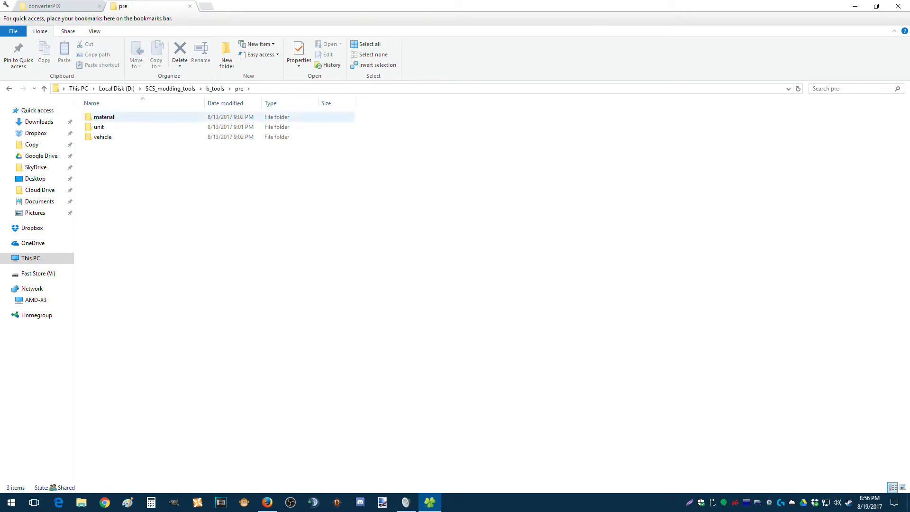
{"action": "double_click", "coordinate": [104, 117]}
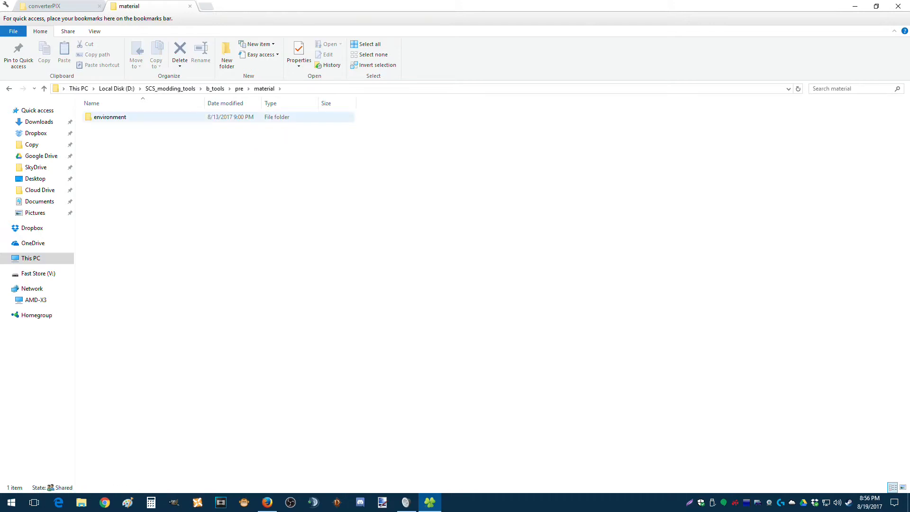
{"action": "left_click", "coordinate": [9, 89]}
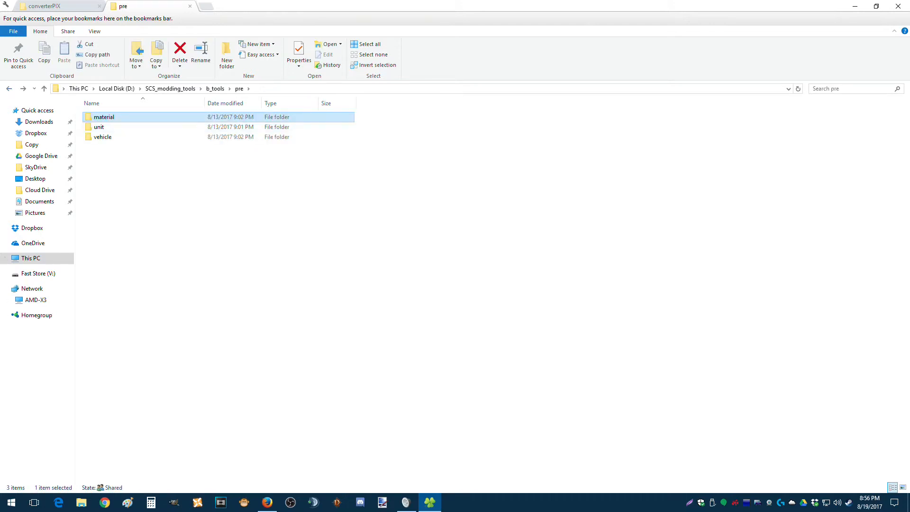
{"action": "double_click", "coordinate": [103, 117]}
{"action": "double_click", "coordinate": [110, 116]}
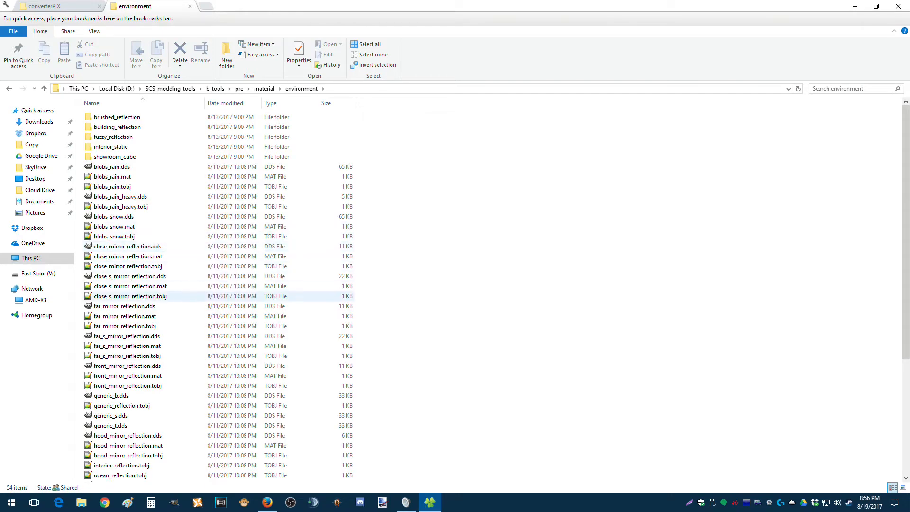
{"action": "scroll", "coordinate": [142, 308], "scroll_direction": "down", "scroll_amount": 6}
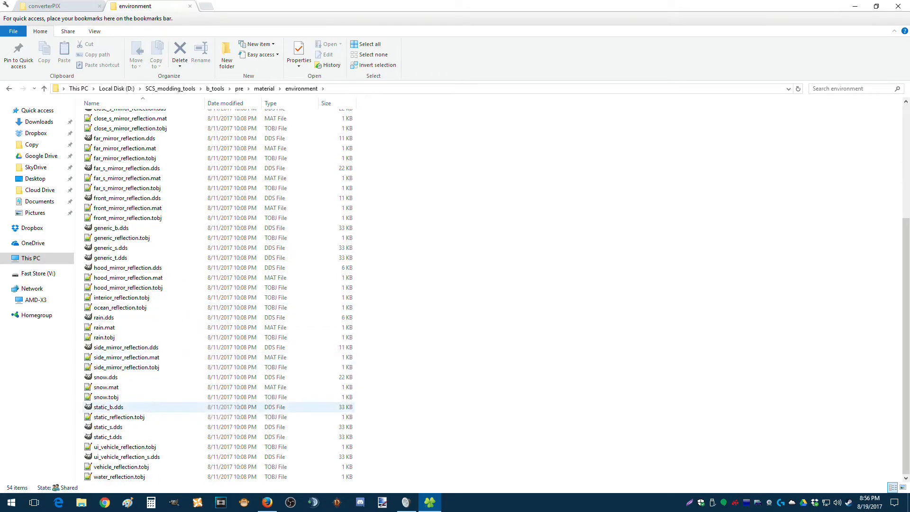
{"action": "scroll", "coordinate": [142, 474], "scroll_direction": "up", "scroll_amount": 6}
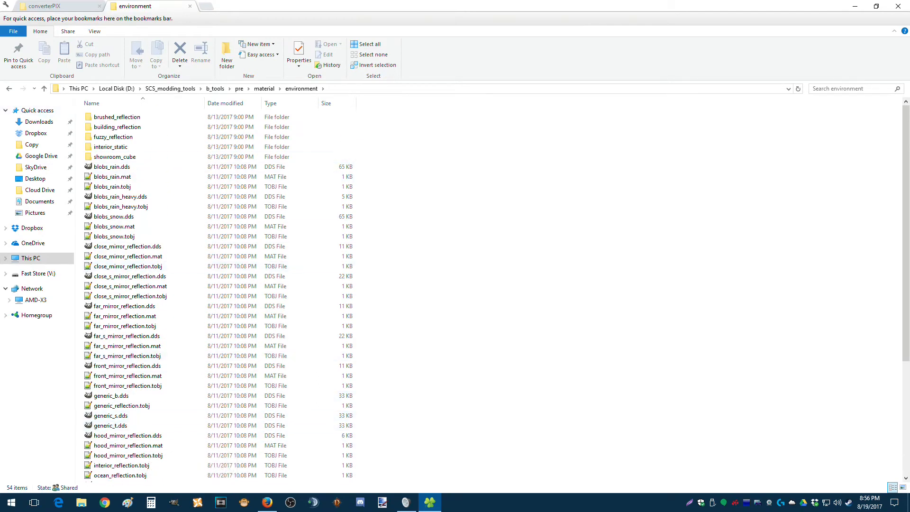
Step: Go back to the pre folder and open unit/hookup to examine its SII files
{"action": "key", "text": "alt+Left"}
{"action": "key", "text": "alt+Left"}
{"action": "key", "text": "Down"}
{"action": "key", "text": "Return"}
{"action": "key", "text": "Down"}
{"action": "key", "text": "Return"}
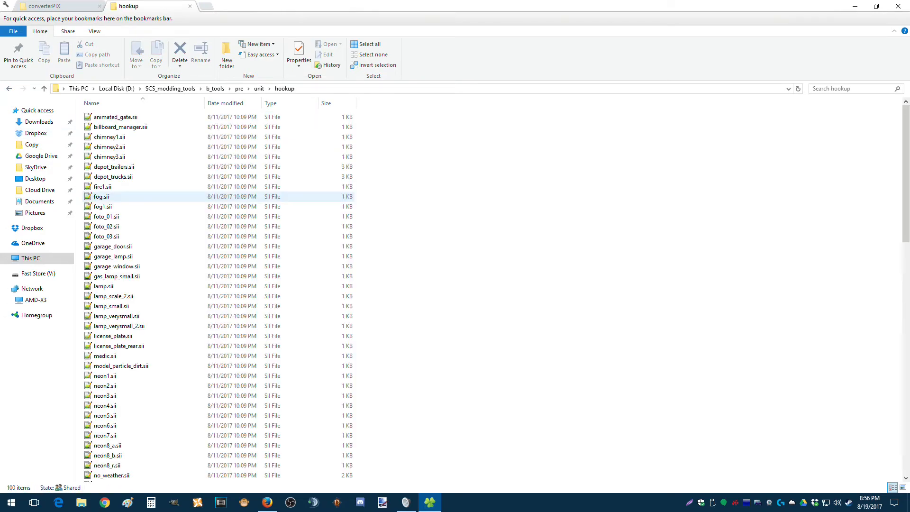
Step: Look through the SII files in unit/hookup and go back up to the pre folder
{"action": "scroll", "coordinate": [142, 317], "scroll_direction": "down", "scroll_amount": 8}
{"action": "scroll", "coordinate": [142, 316], "scroll_direction": "down", "scroll_amount": 10}
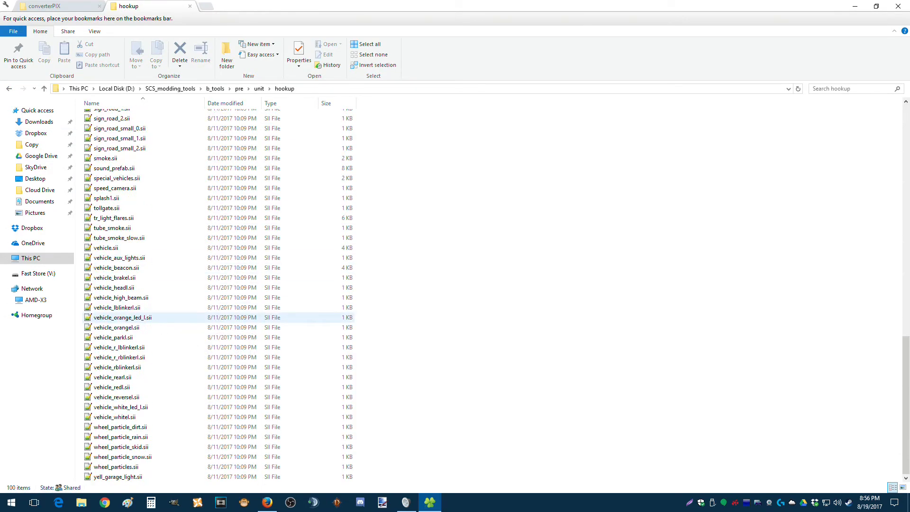
{"action": "scroll", "coordinate": [142, 313], "scroll_direction": "up", "scroll_amount": 17}
{"action": "scroll", "coordinate": [143, 313], "scroll_direction": "up", "scroll_amount": 3}
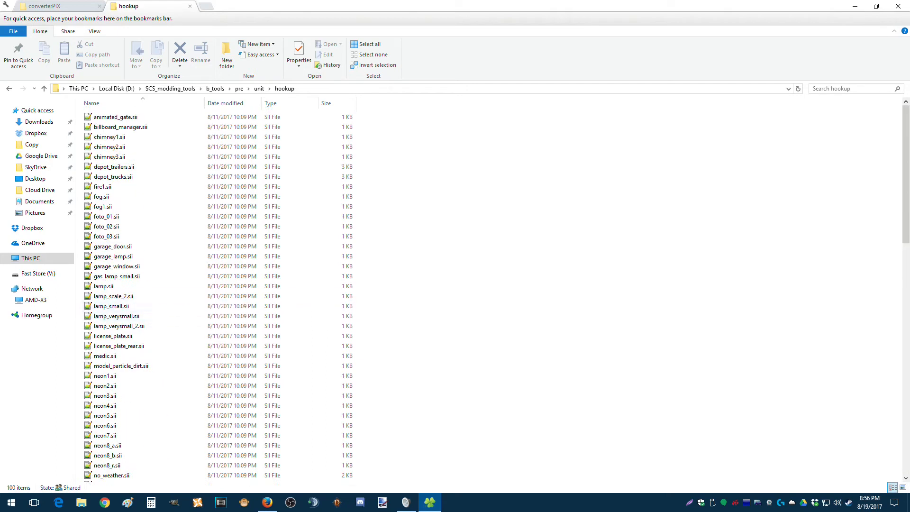
{"action": "key", "text": "BackSpace"}
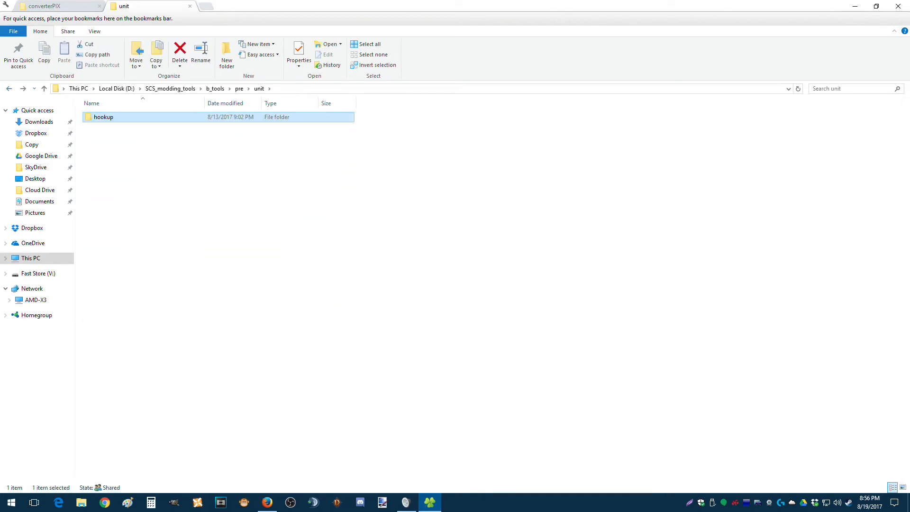
{"action": "key", "text": "BackSpace"}
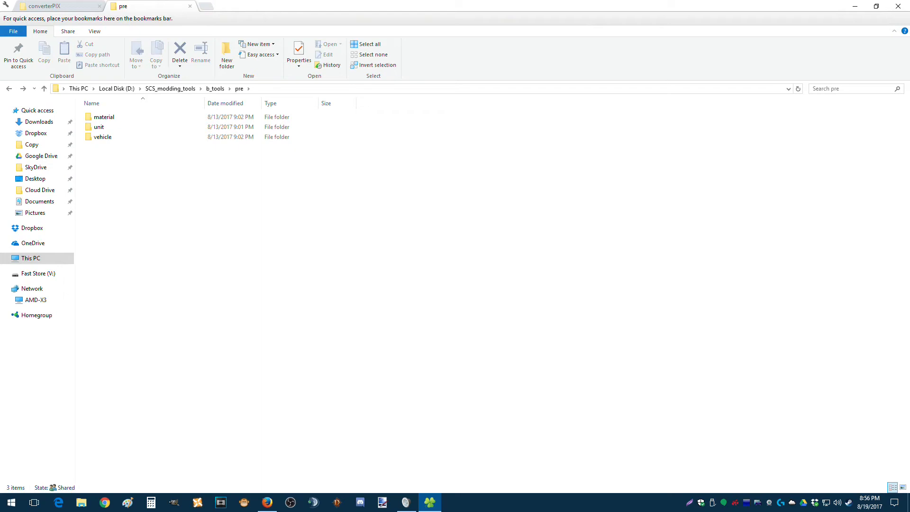
Step: Inspect the share and trailer folders in pre/vehicle, and open truck/upgrade/share to view its DDS and TOBJ files
{"action": "double_click", "coordinate": [103, 137]}
{"action": "double_click", "coordinate": [100, 117]}
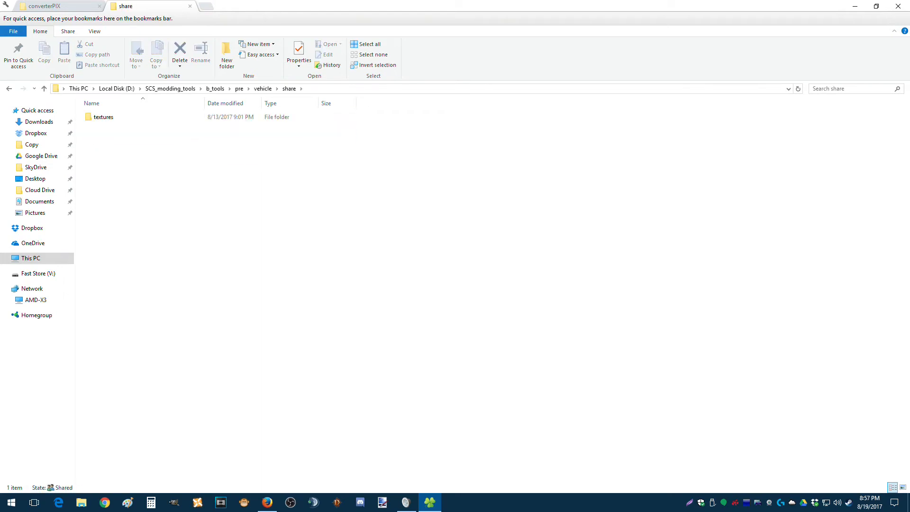
{"action": "left_click", "coordinate": [9, 89]}
{"action": "double_click", "coordinate": [101, 127]}
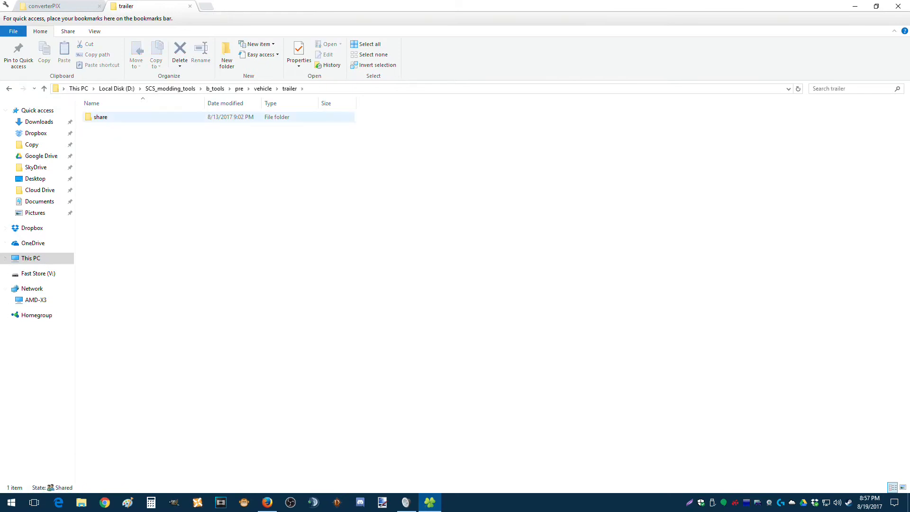
{"action": "left_click", "coordinate": [9, 88]}
{"action": "double_click", "coordinate": [101, 137]}
{"action": "double_click", "coordinate": [101, 127]}
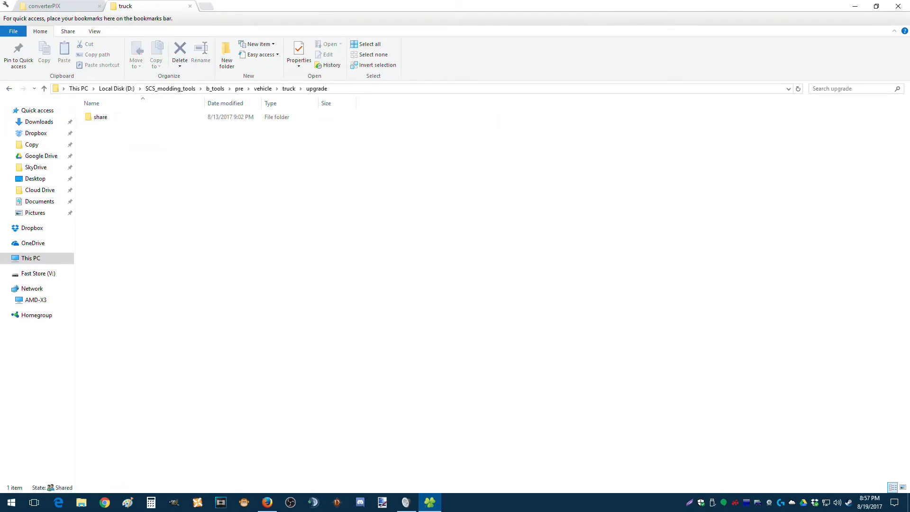
{"action": "double_click", "coordinate": [101, 117]}
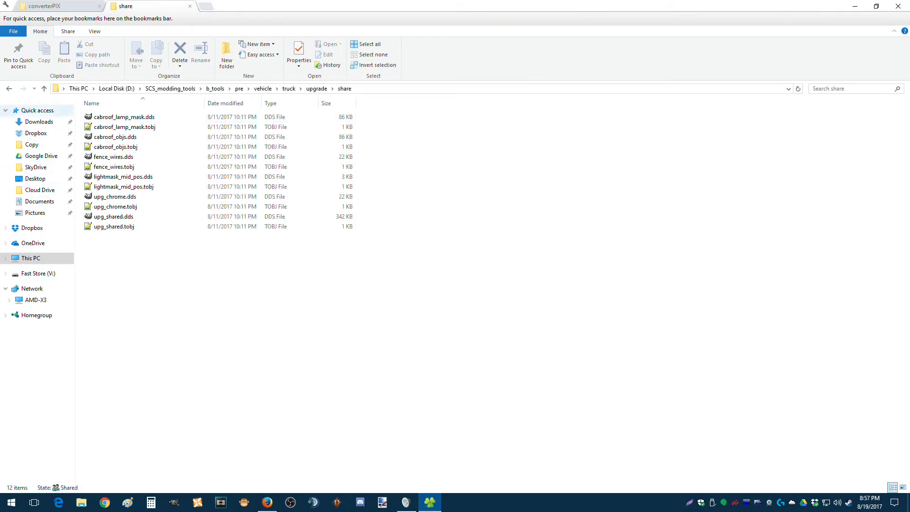
Step: Return to the pre folder and select its material, unit and vehicle folders
{"action": "left_click", "coordinate": [9, 89]}
{"action": "key", "text": "alt+Left"}
{"action": "key", "text": "alt+Left"}
{"action": "key", "text": "alt+Left"}
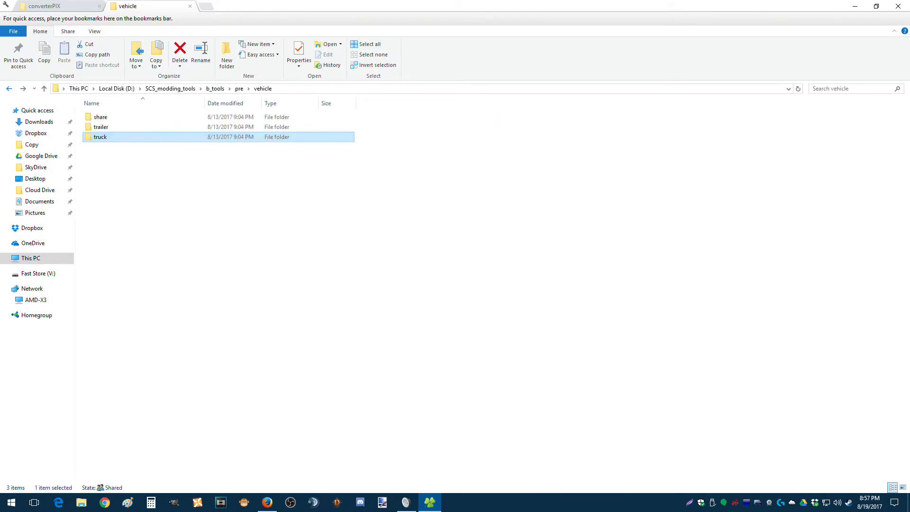
{"action": "left_click", "coordinate": [265, 189]}
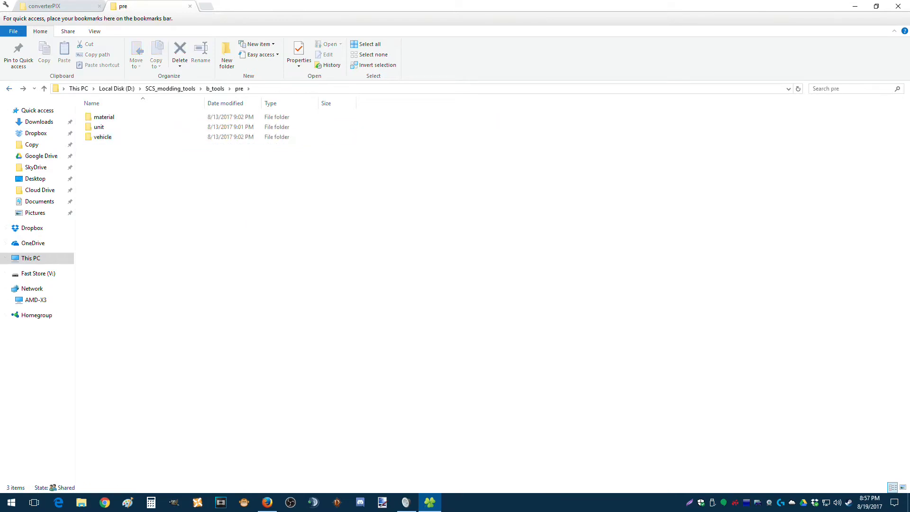
{"action": "left_click_drag", "start_coordinate": [136, 174], "coordinate": [120, 119]}
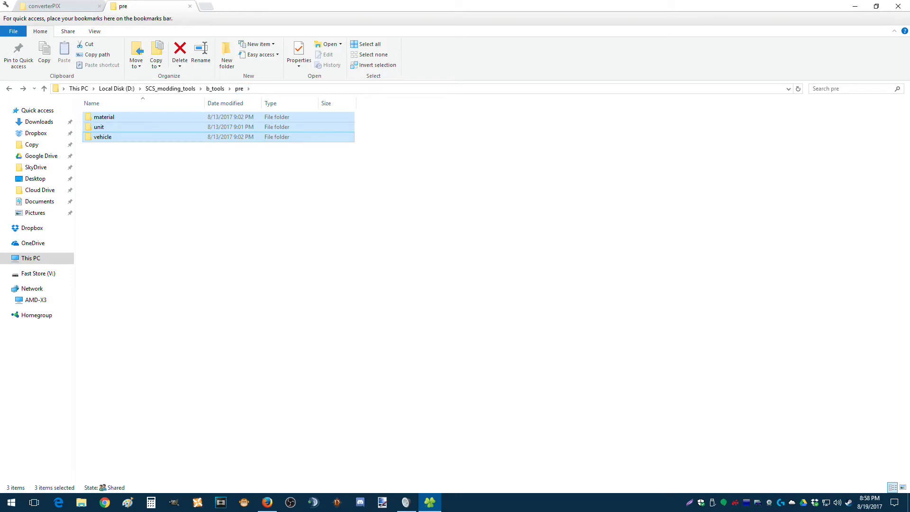
Step: View the converterPIX folder and the contents of pre, and return to the b_tools folder
{"action": "left_click", "coordinate": [215, 89]}
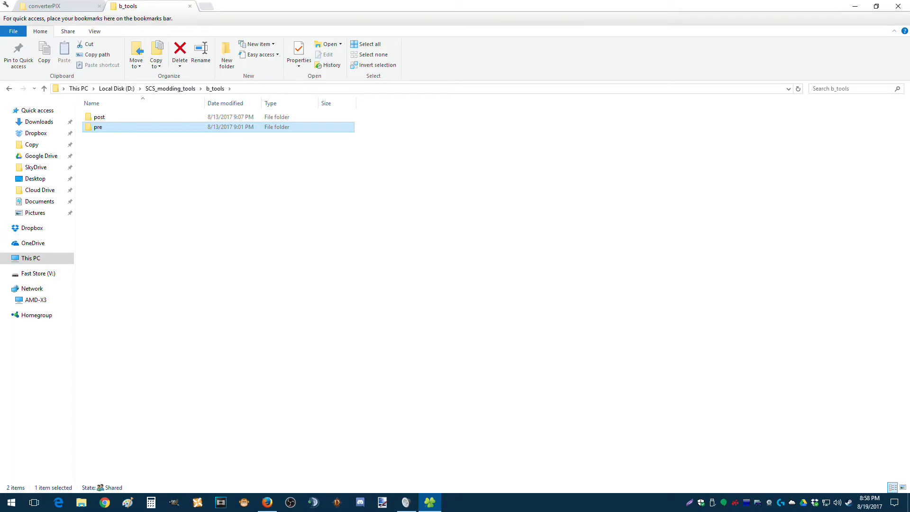
{"action": "left_click", "coordinate": [79, 6]}
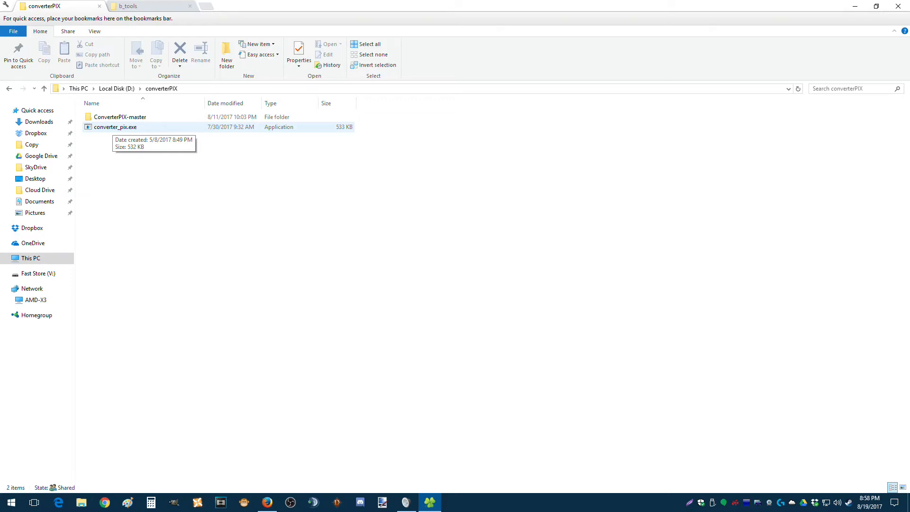
{"action": "key", "text": "ctrl+Tab"}
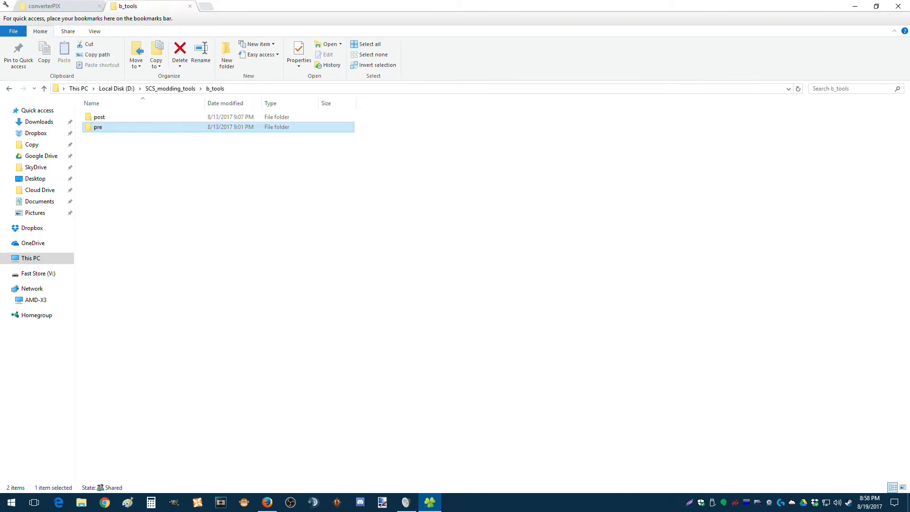
{"action": "double_click", "coordinate": [99, 127]}
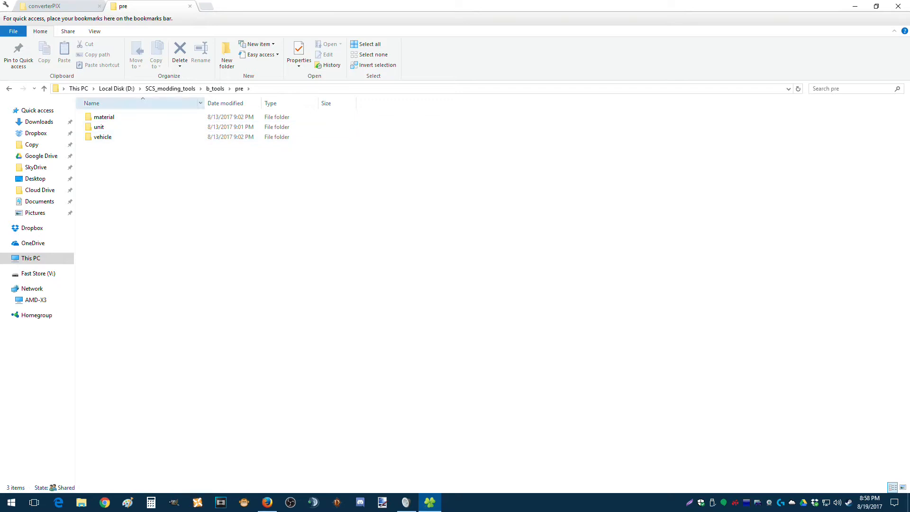
{"action": "left_click", "coordinate": [215, 88]}
{"action": "left_click", "coordinate": [232, 182]}
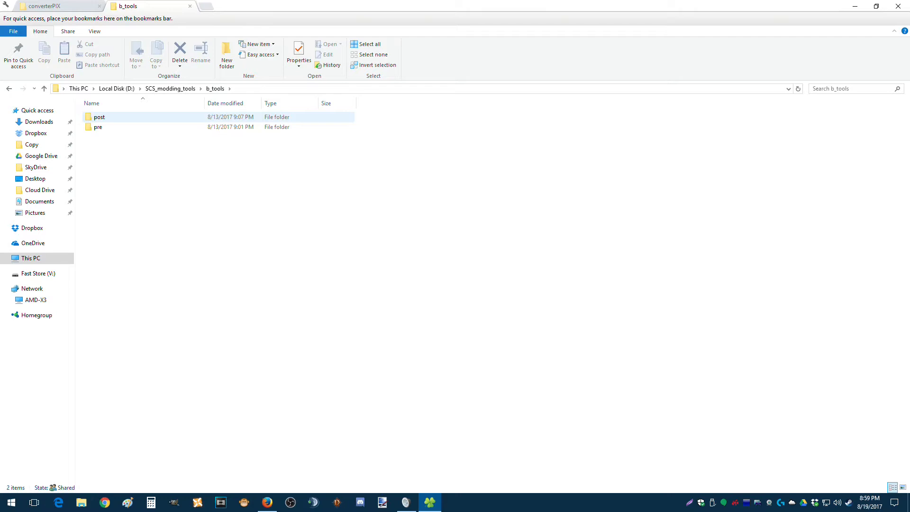
Step: Open the post folder in b_tools and check its unit folder
{"action": "double_click", "coordinate": [99, 117]}
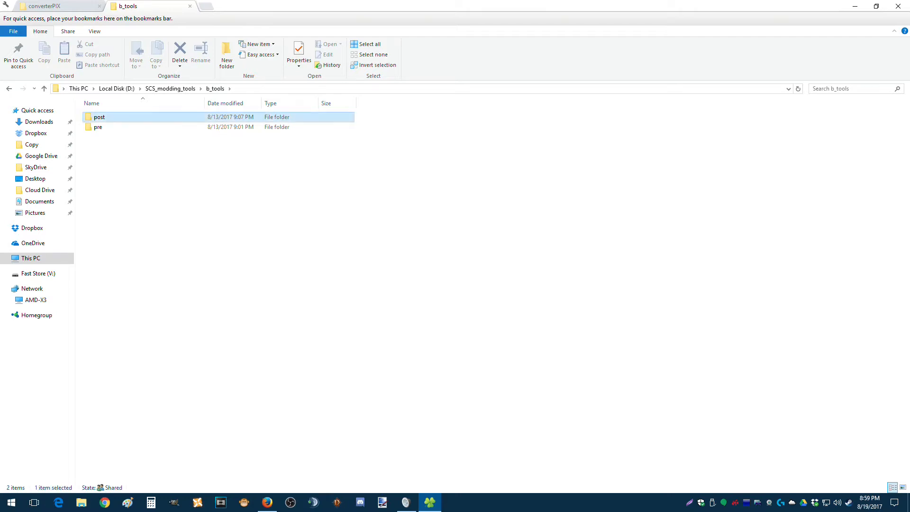
{"action": "key", "text": "alt+Left"}
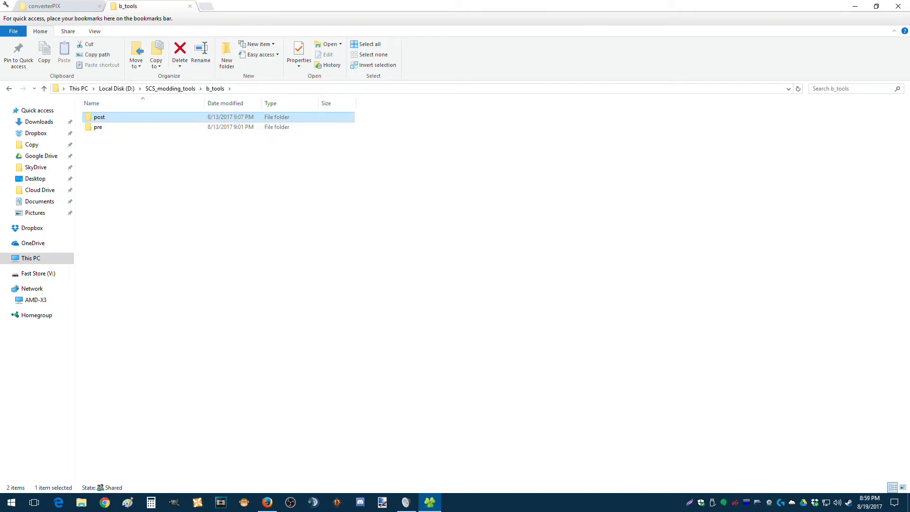
{"action": "double_click", "coordinate": [99, 117]}
{"action": "left_click", "coordinate": [99, 127]}
{"action": "double_click", "coordinate": [99, 127]}
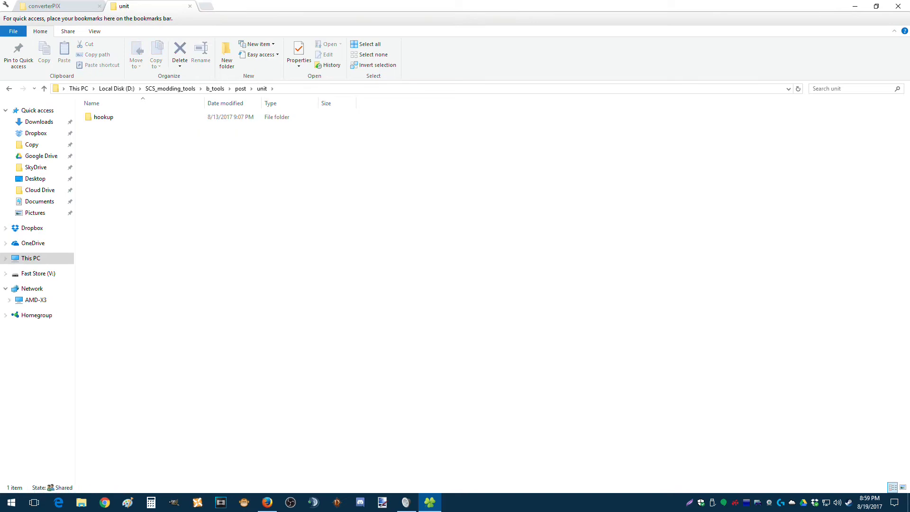
{"action": "key", "text": "alt+Left"}
Step: Open vehicle/share/textures/metal within post to view the chrome texture files
{"action": "double_click", "coordinate": [100, 137]}
{"action": "double_click", "coordinate": [101, 117]}
{"action": "double_click", "coordinate": [103, 117]}
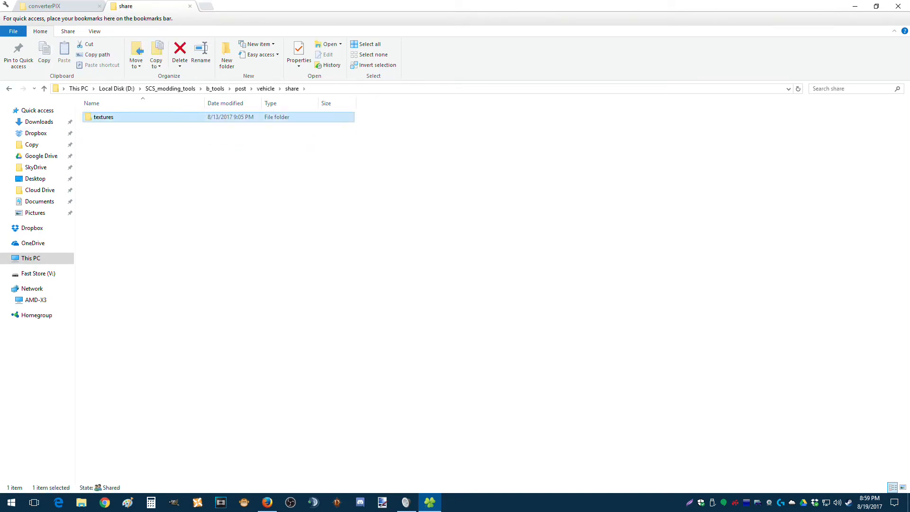
{"action": "left_click", "coordinate": [101, 127]}
{"action": "key", "text": "Return"}
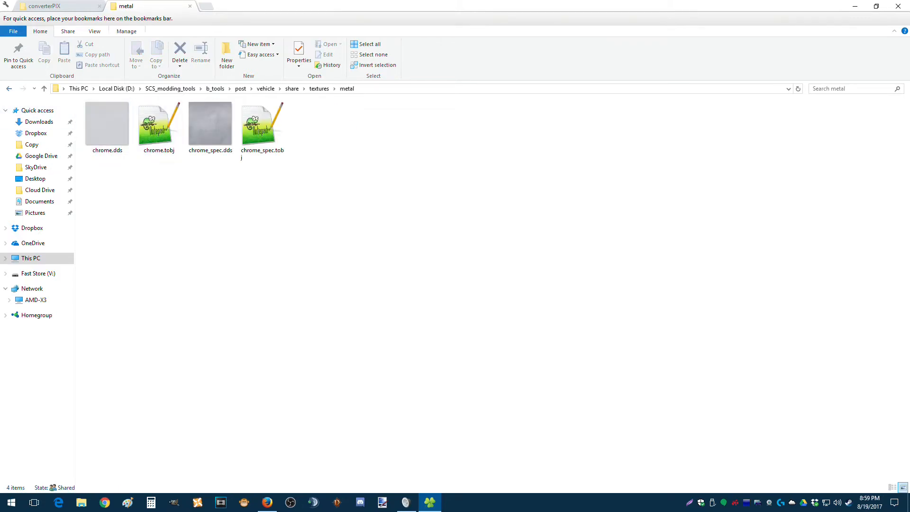
Step: Go back to post/vehicle and open truck/share to view its converted texture files
{"action": "key", "text": "BackSpace"}
{"action": "key", "text": "BackSpace"}
{"action": "key", "text": "BackSpace"}
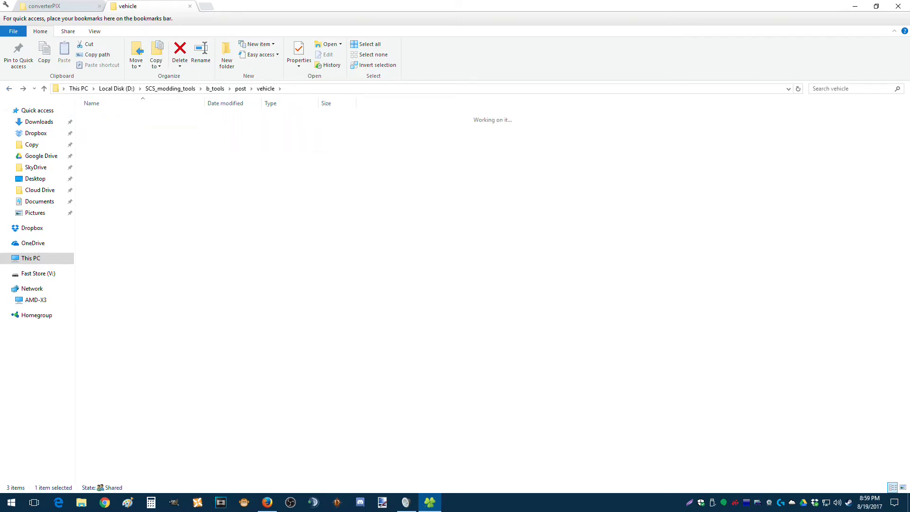
{"action": "key", "text": "Return"}
{"action": "key", "text": "Return"}
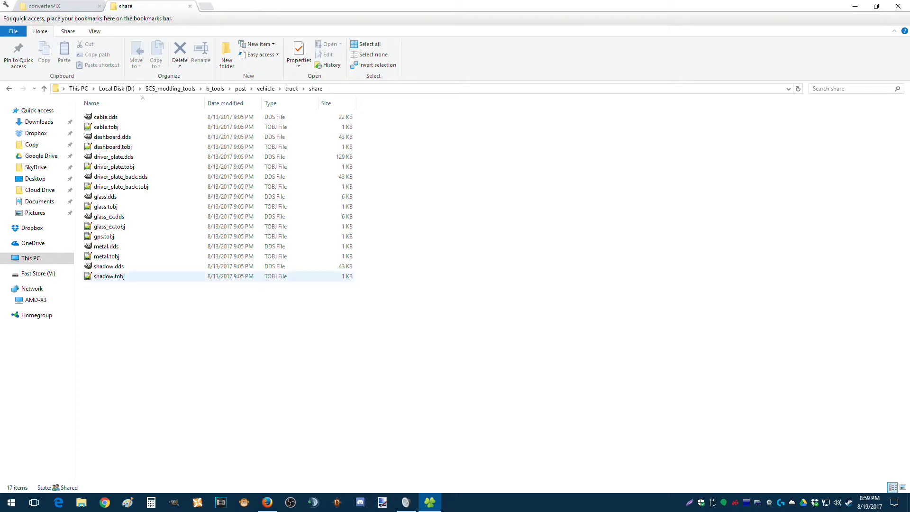
Step: Open glass_ex.tobj in Notepad++, examine its converted text definition, and close the editor
{"action": "left_click", "coordinate": [109, 227]}
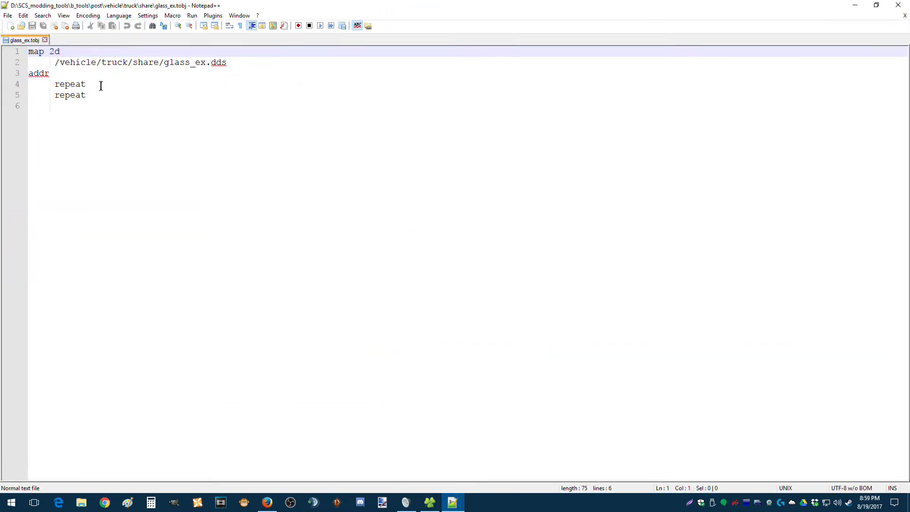
{"action": "left_click_drag", "start_coordinate": [87, 104], "coordinate": [24, 51]}
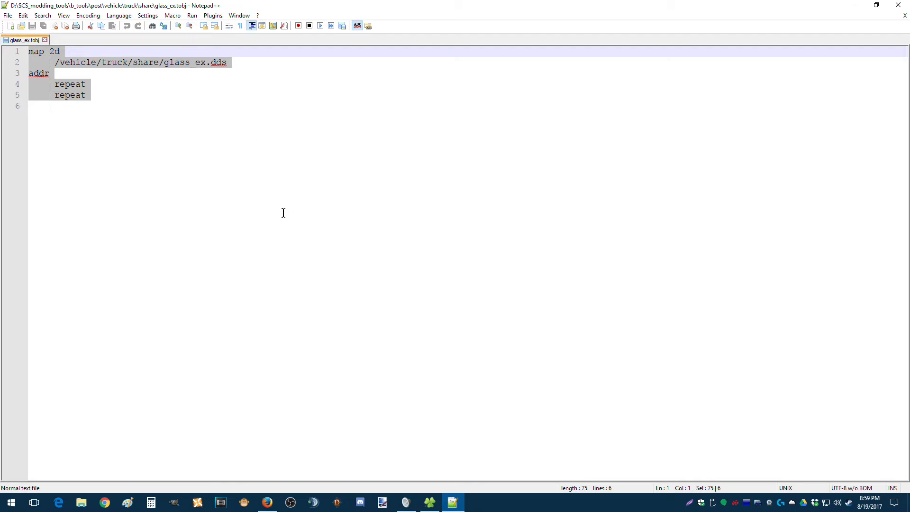
{"action": "left_click", "coordinate": [124, 82]}
{"action": "left_click", "coordinate": [118, 93]}
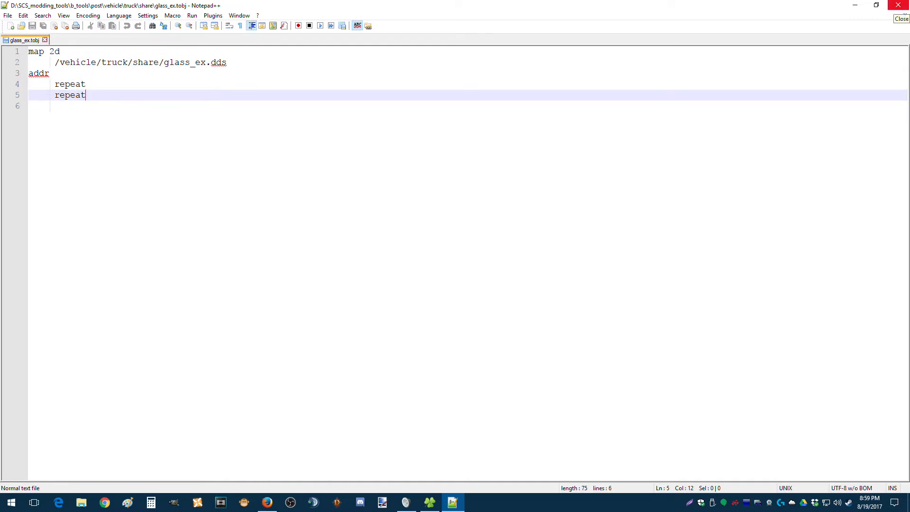
{"action": "left_click", "coordinate": [897, 5]}
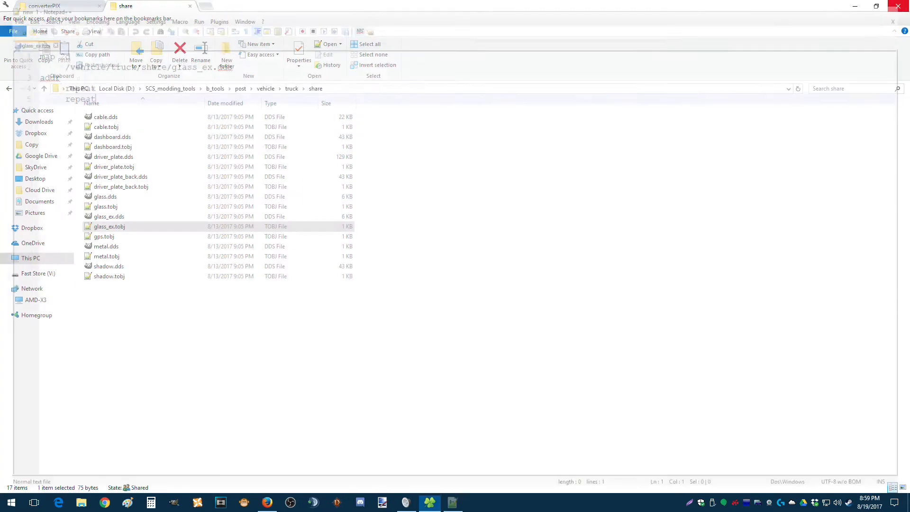
{"action": "left_click", "coordinate": [455, 190]}
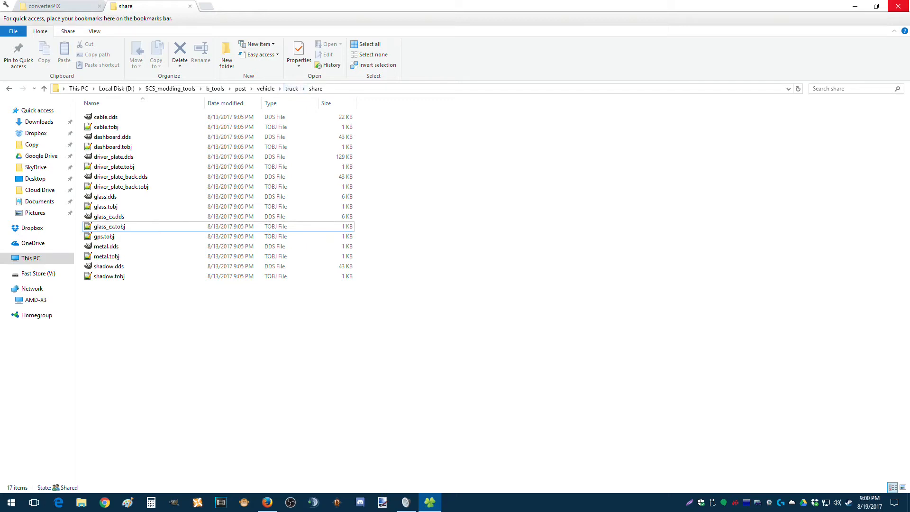
Step: Return to SCS_modding_tools and open the addon folder inside BlenderTools-1.6
{"action": "left_click", "coordinate": [215, 89]}
{"action": "left_click", "coordinate": [284, 213]}
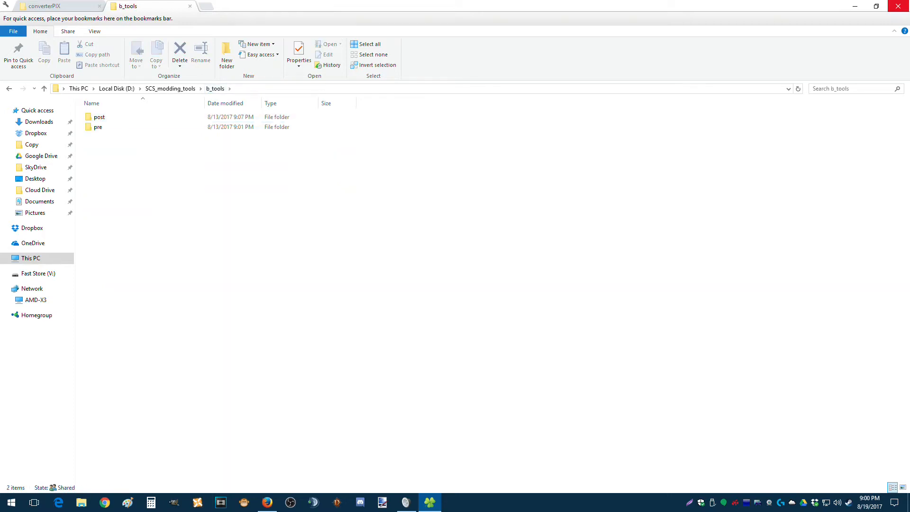
{"action": "left_click", "coordinate": [170, 88]}
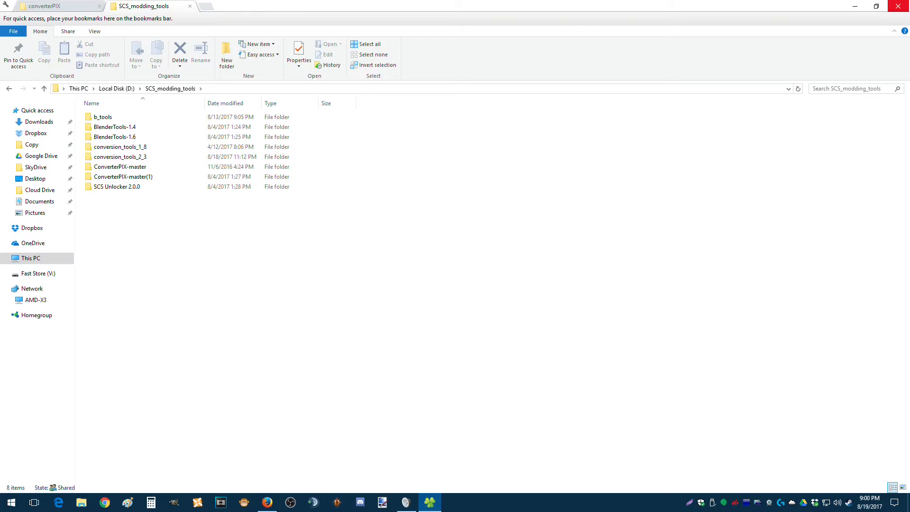
{"action": "double_click", "coordinate": [115, 136]}
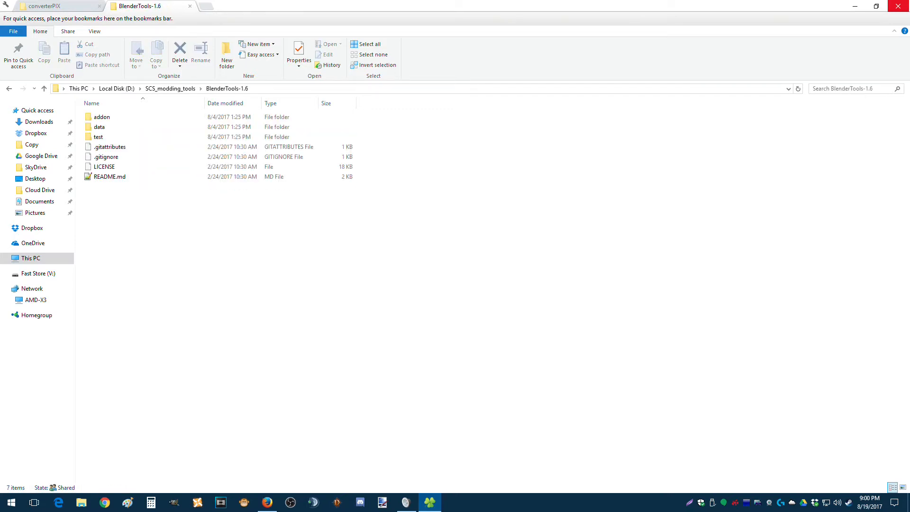
{"action": "double_click", "coordinate": [102, 116]}
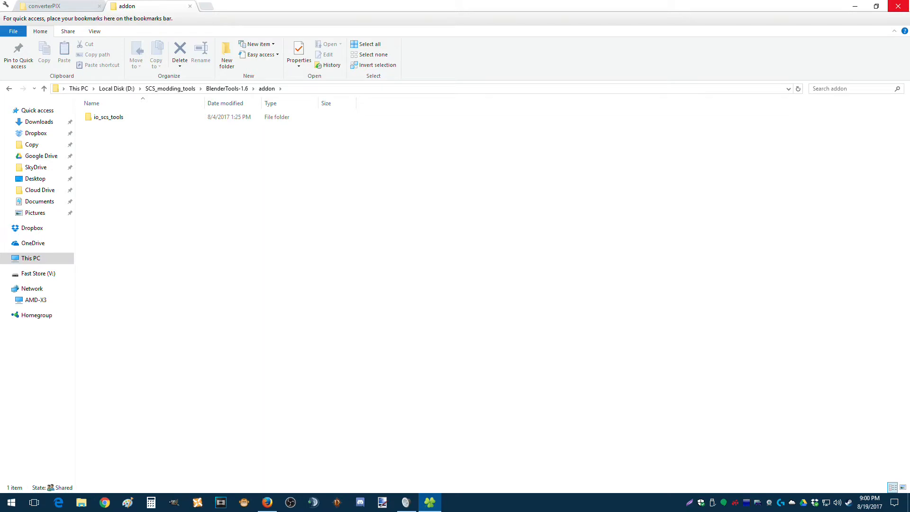
Step: Open the Blender program folder under C:\Program Files\Blender Foundation in a new File Explorer tab
{"action": "key", "text": "ctrl+t"}
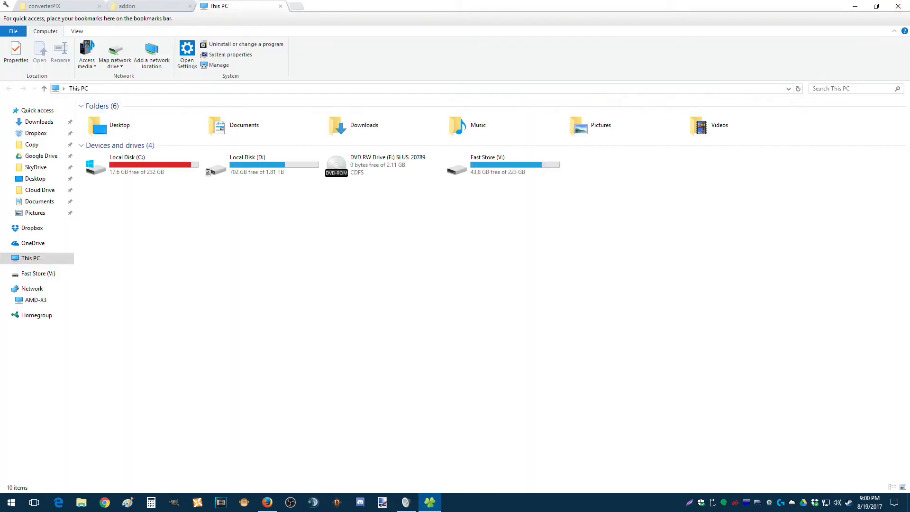
{"action": "double_click", "coordinate": [138, 163]}
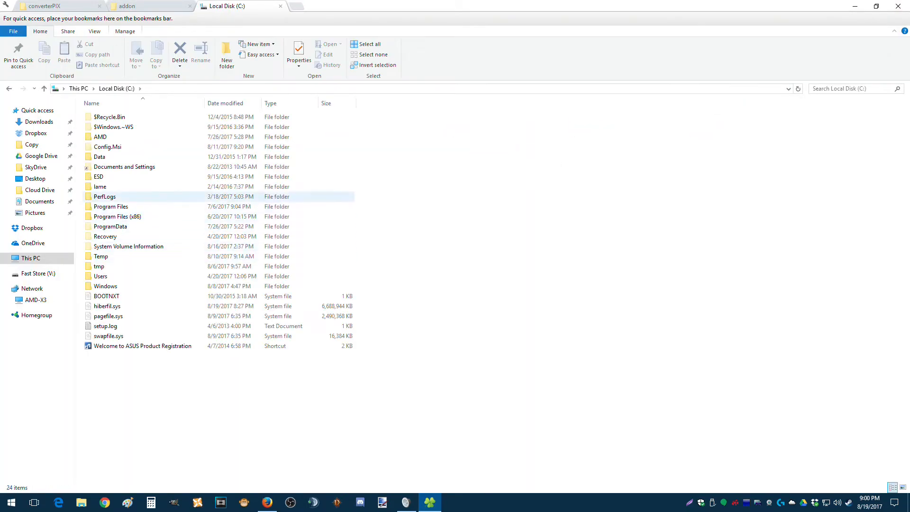
{"action": "double_click", "coordinate": [111, 206]}
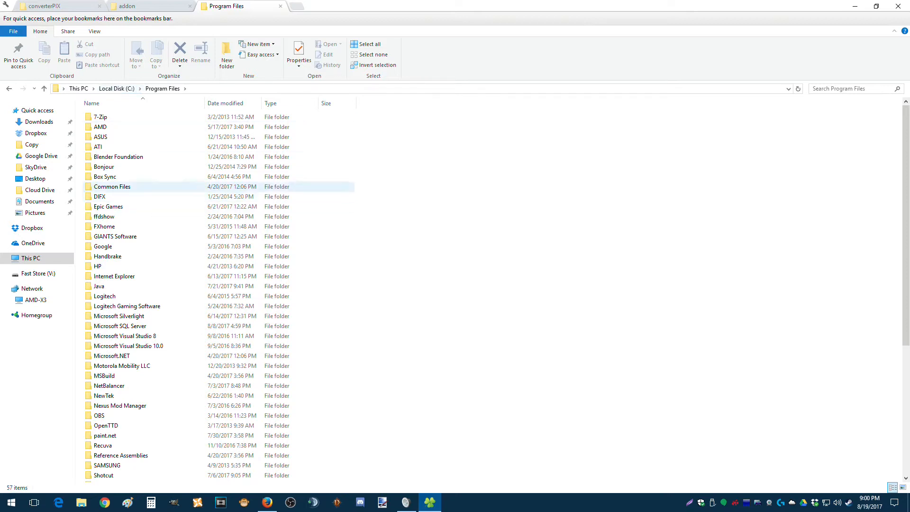
{"action": "double_click", "coordinate": [119, 156]}
{"action": "double_click", "coordinate": [102, 117]}
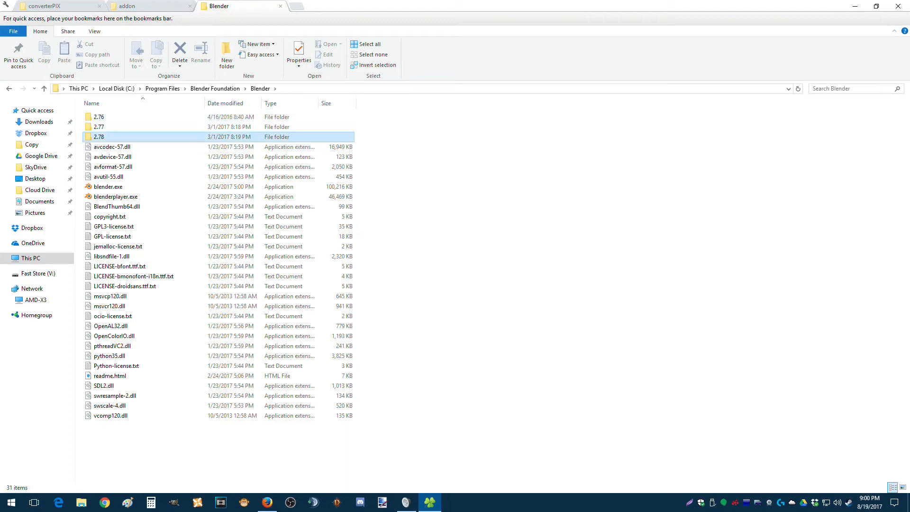
Step: Open the addons folder inside the 2.78 version's scripts folder
{"action": "double_click", "coordinate": [99, 136]}
{"action": "double_click", "coordinate": [104, 117]}
{"action": "key", "text": "BackSpace"}
{"action": "key", "text": "Down"}
{"action": "key", "text": "Down"}
{"action": "key", "text": "Return"}
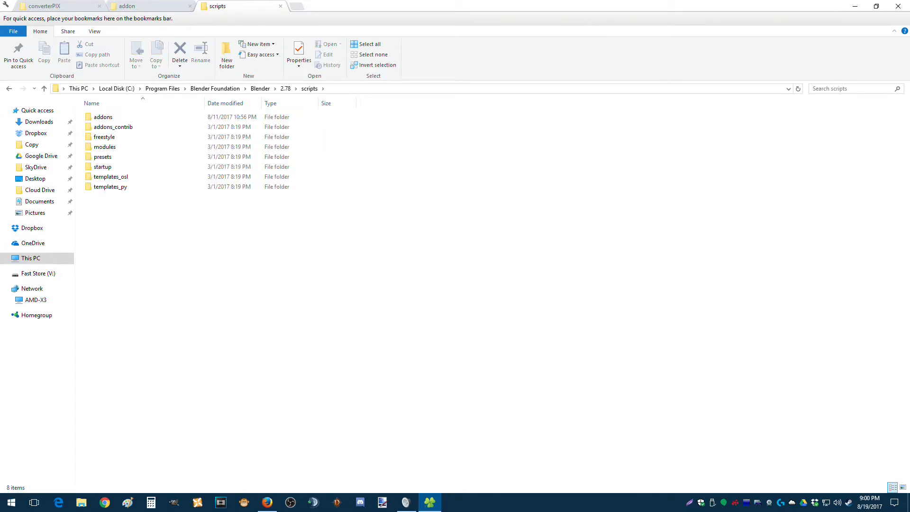
{"action": "double_click", "coordinate": [103, 116]}
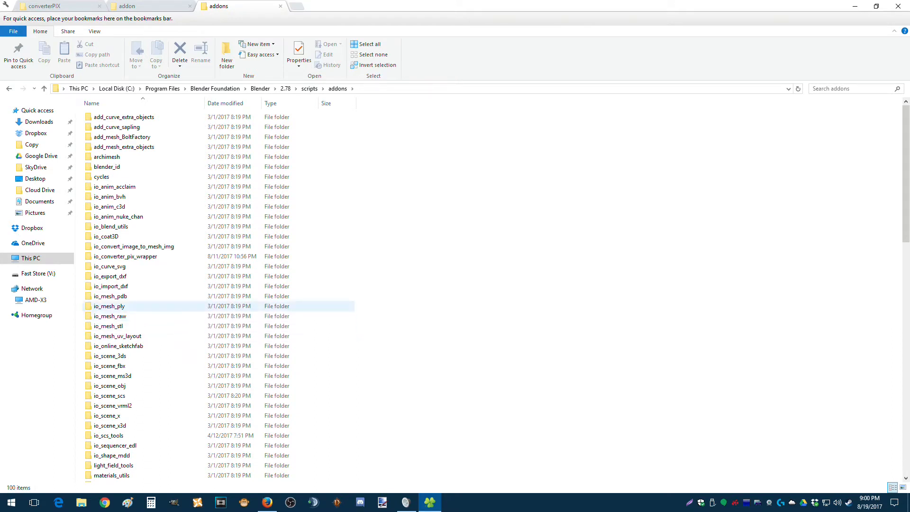
Step: Examine the installed add-ons, locating the io_scene_scs and io_scs_tools folders and looking through the rest of the list
{"action": "scroll", "coordinate": [142, 306], "scroll_direction": "down", "scroll_amount": 2}
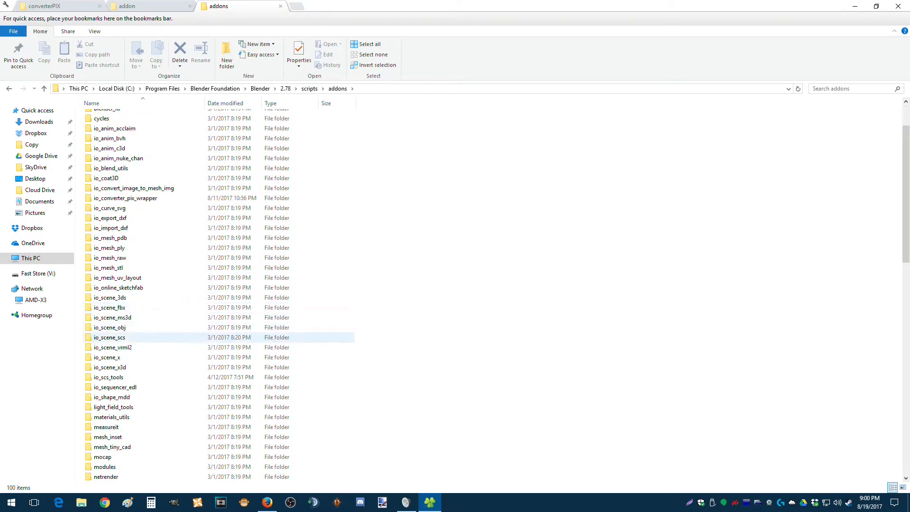
{"action": "left_click", "coordinate": [142, 338]}
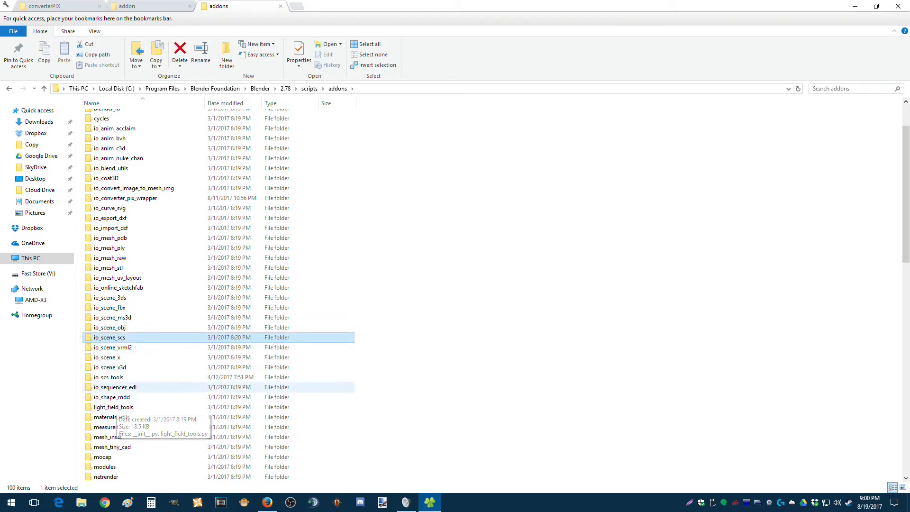
{"action": "left_click", "coordinate": [117, 378]}
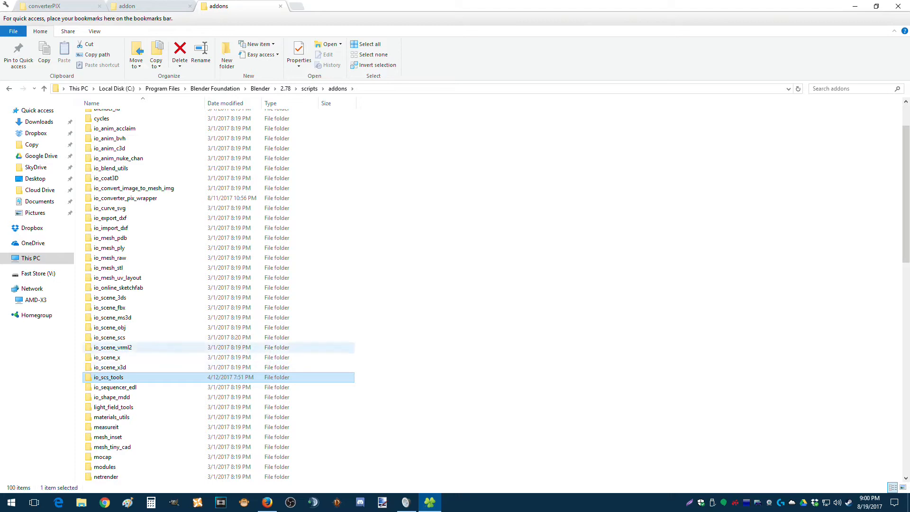
{"action": "scroll", "coordinate": [218, 294], "scroll_direction": "down", "scroll_amount": 3}
{"action": "scroll", "coordinate": [218, 294], "scroll_direction": "down", "scroll_amount": 3}
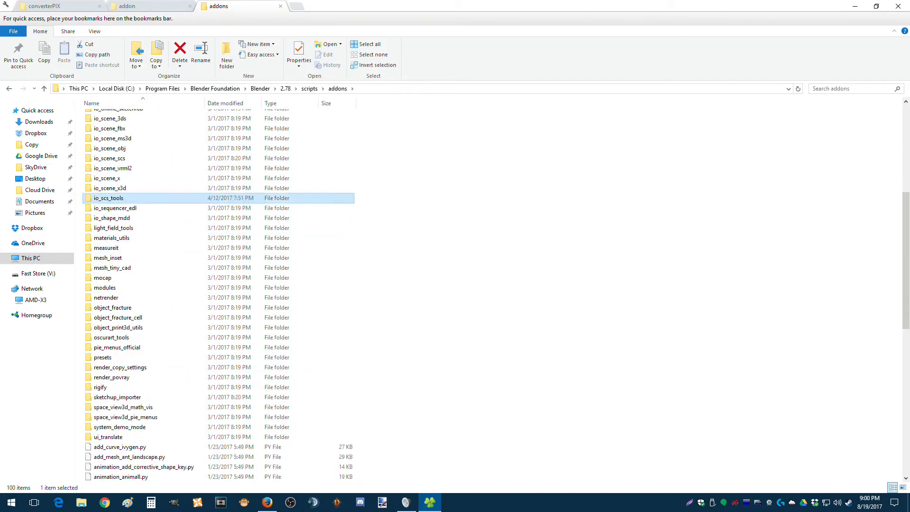
{"action": "scroll", "coordinate": [218, 294], "scroll_direction": "down", "scroll_amount": 6}
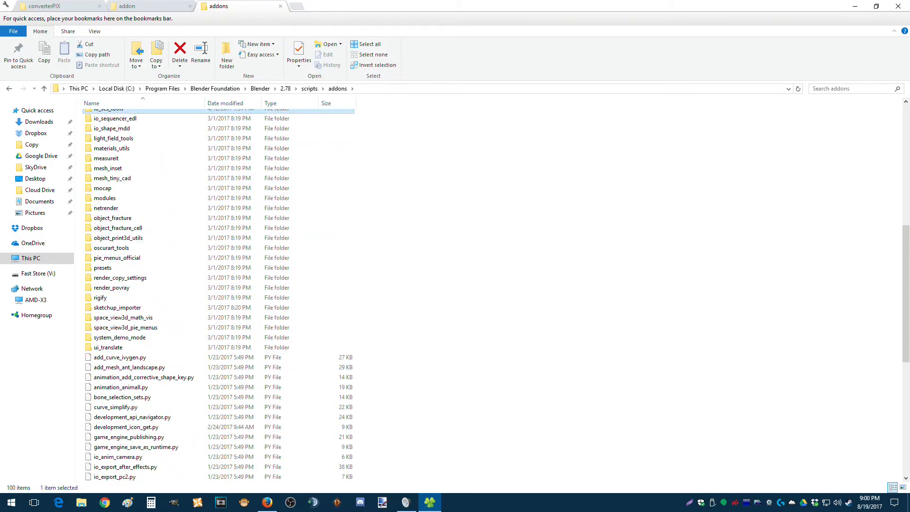
{"action": "scroll", "coordinate": [218, 293], "scroll_direction": "down", "scroll_amount": 5}
{"action": "scroll", "coordinate": [218, 293], "scroll_direction": "up", "scroll_amount": 14}
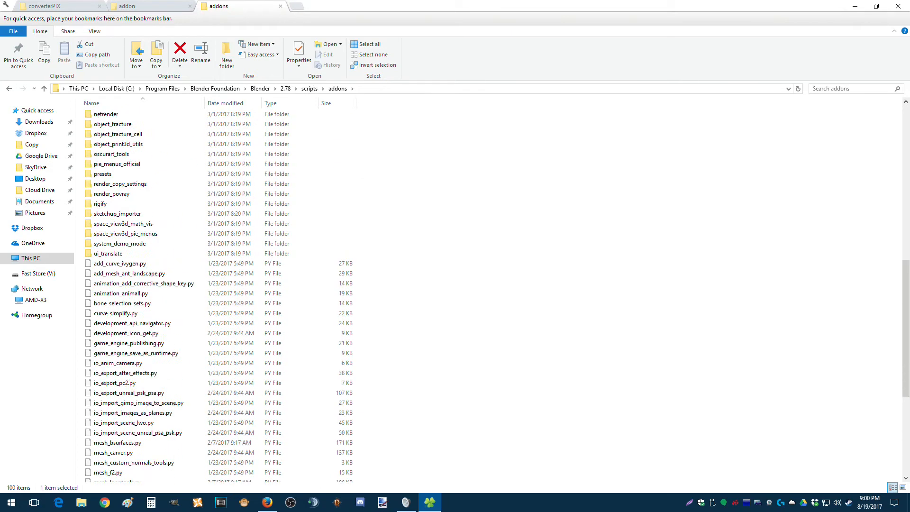
{"action": "scroll", "coordinate": [218, 294], "scroll_direction": "up", "scroll_amount": 4}
Step: Compare the BlenderTools-1.6 addon folder with Blender's addons folder and clear the selection there
{"action": "left_click", "coordinate": [125, 7]}
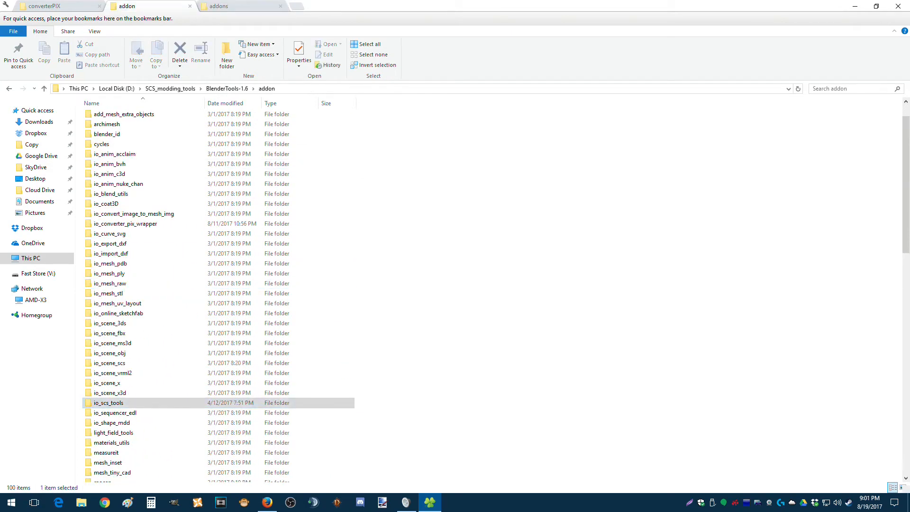
{"action": "left_click", "coordinate": [219, 6]}
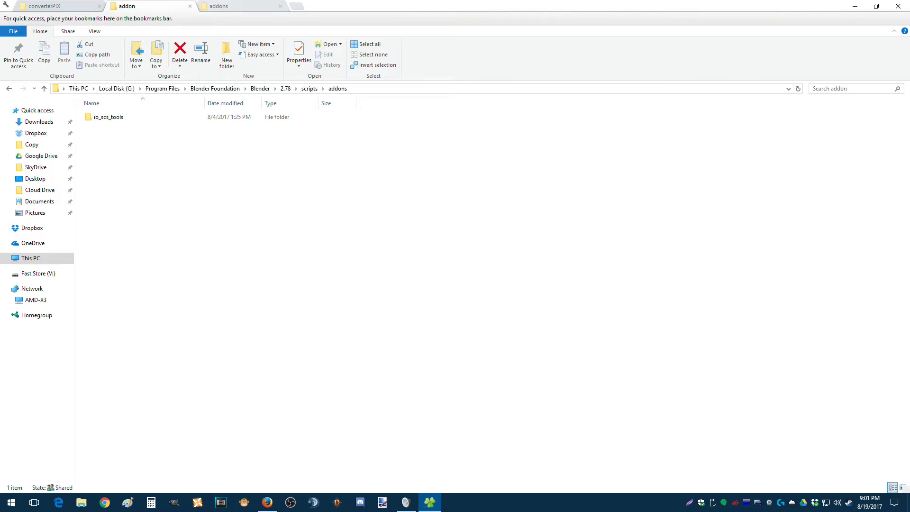
{"action": "left_click", "coordinate": [450, 308]}
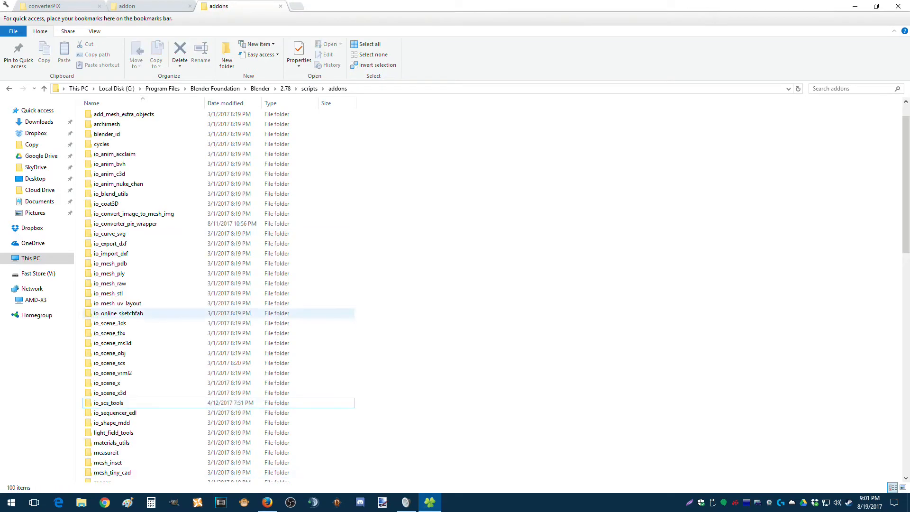
Step: Launch Blender and open its User Preferences
{"action": "left_click", "coordinate": [12, 502]}
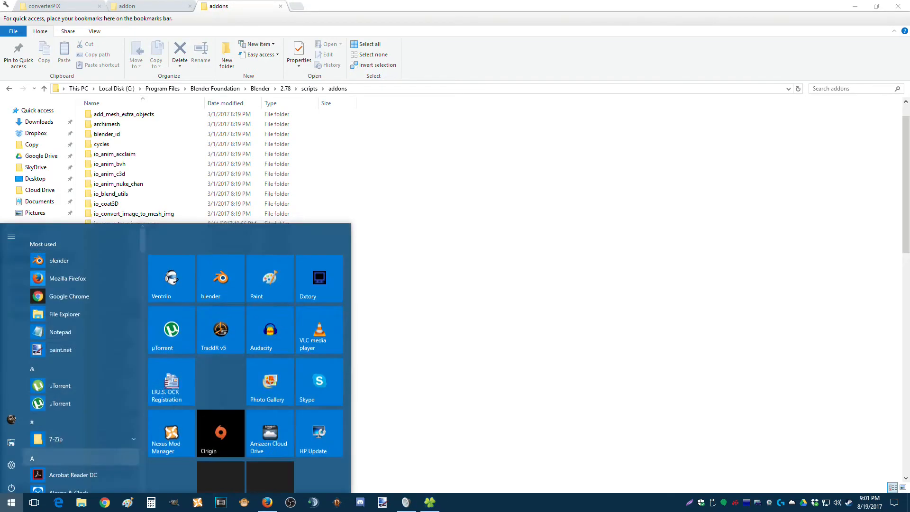
{"action": "left_click", "coordinate": [220, 272]}
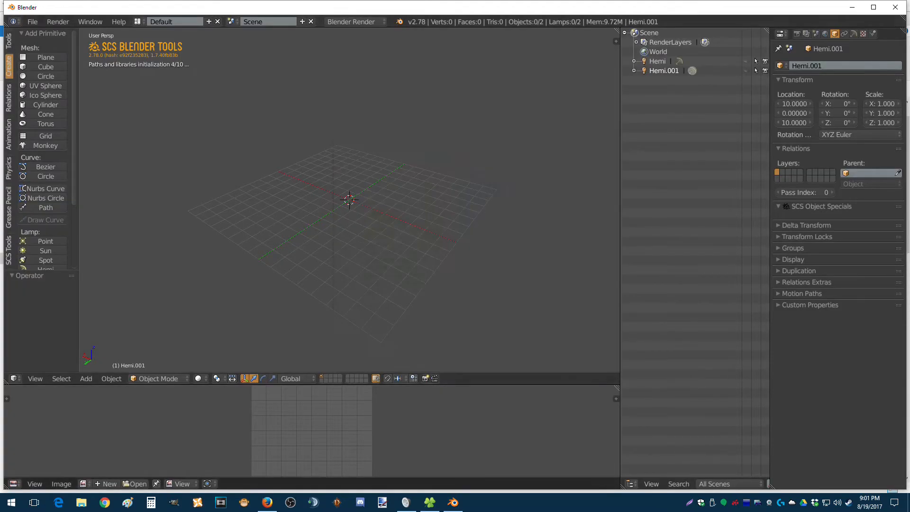
{"action": "left_click", "coordinate": [86, 18]}
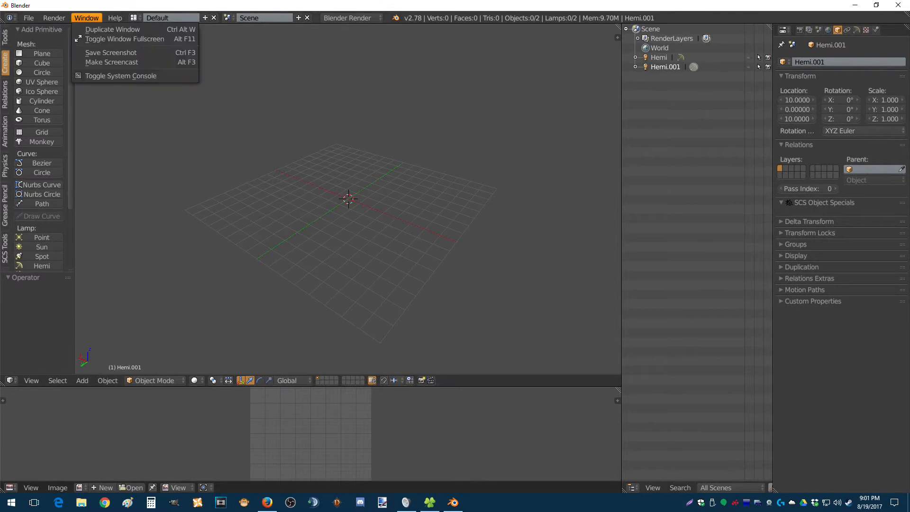
{"action": "mouse_move", "coordinate": [29, 18]}
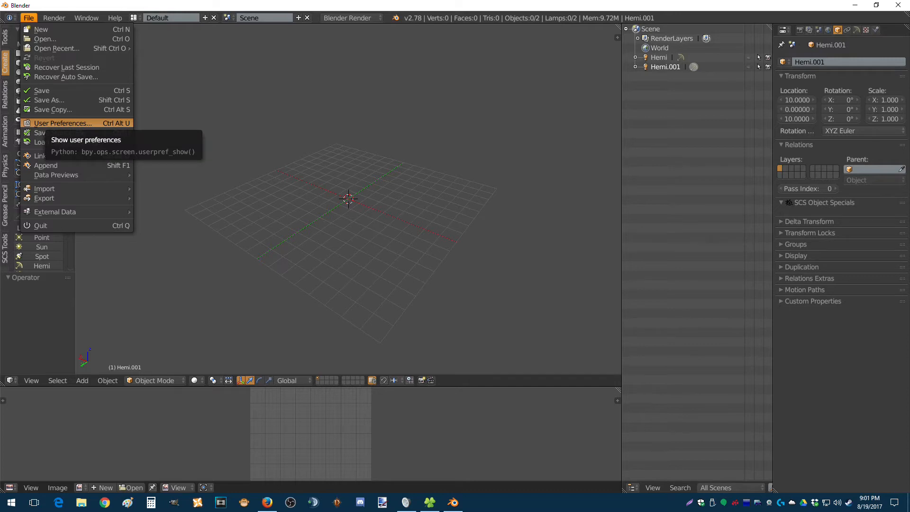
{"action": "left_click", "coordinate": [62, 123]}
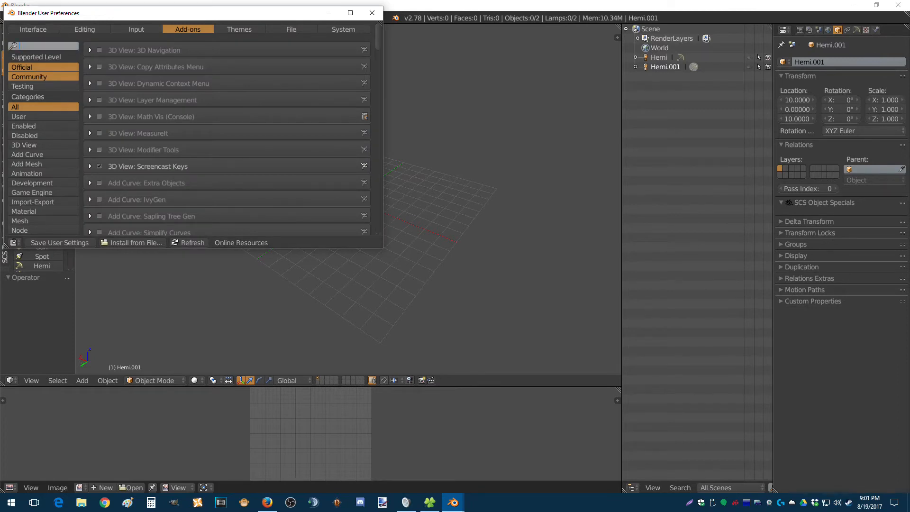
Step: Search the add-ons for "scs" and expand the details of Import-Export: SCS Tools
{"action": "left_click", "coordinate": [33, 28]}
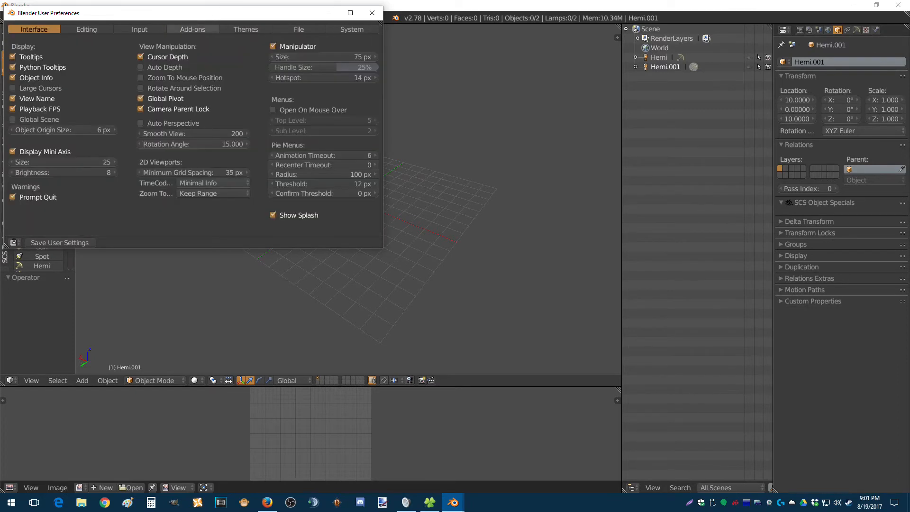
{"action": "left_click", "coordinate": [188, 29]}
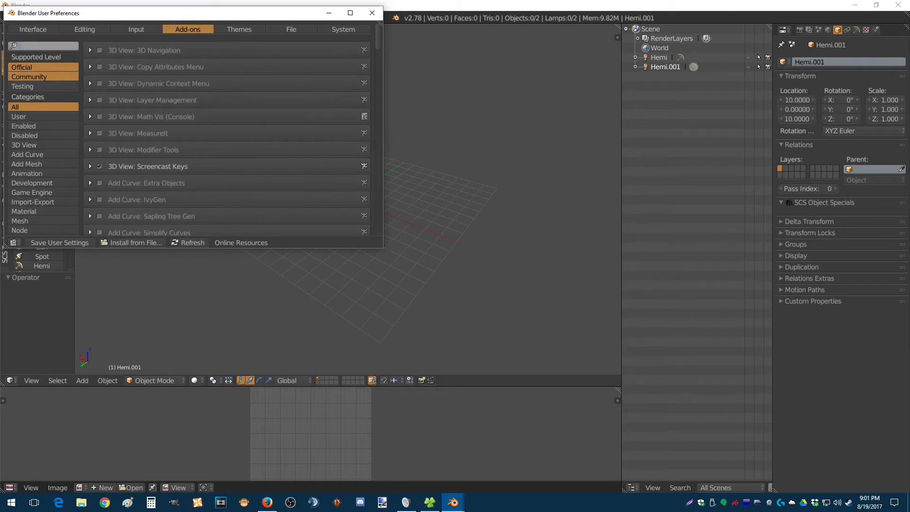
{"action": "type", "text": "scs"}
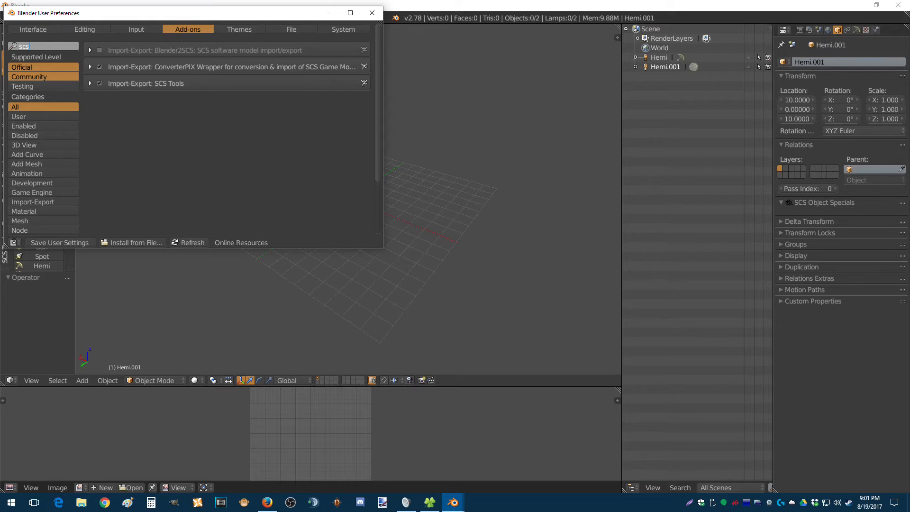
{"action": "key", "text": "Return"}
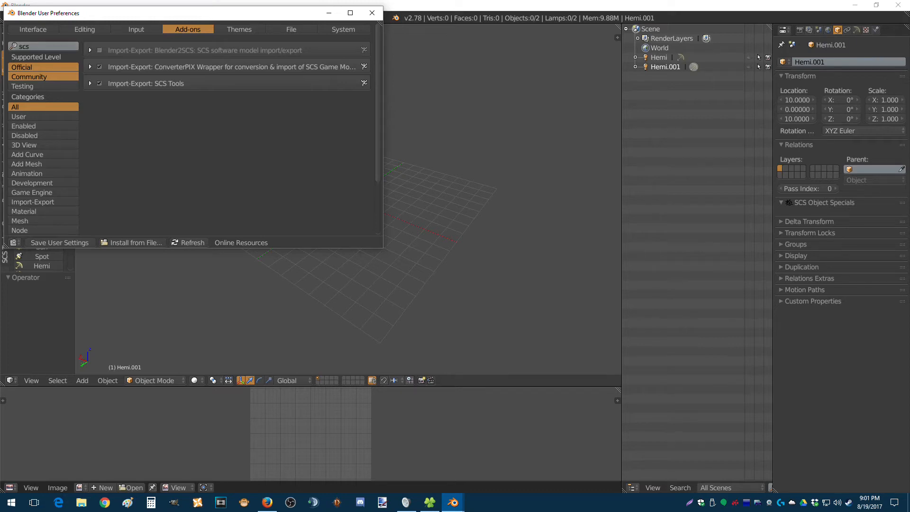
{"action": "left_click", "coordinate": [90, 84]}
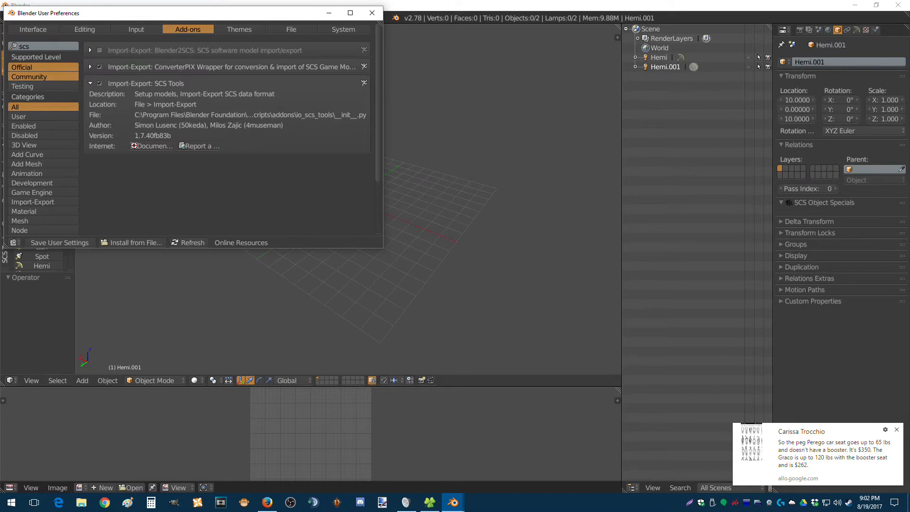
Step: View the Interface preferences and close the User Preferences window to return to the 3D view
{"action": "left_click", "coordinate": [32, 29]}
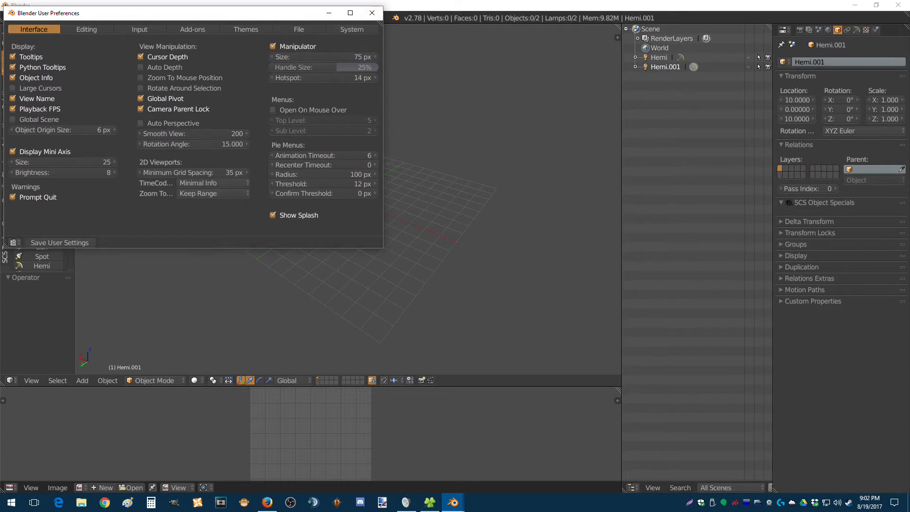
{"action": "left_click", "coordinate": [372, 13]}
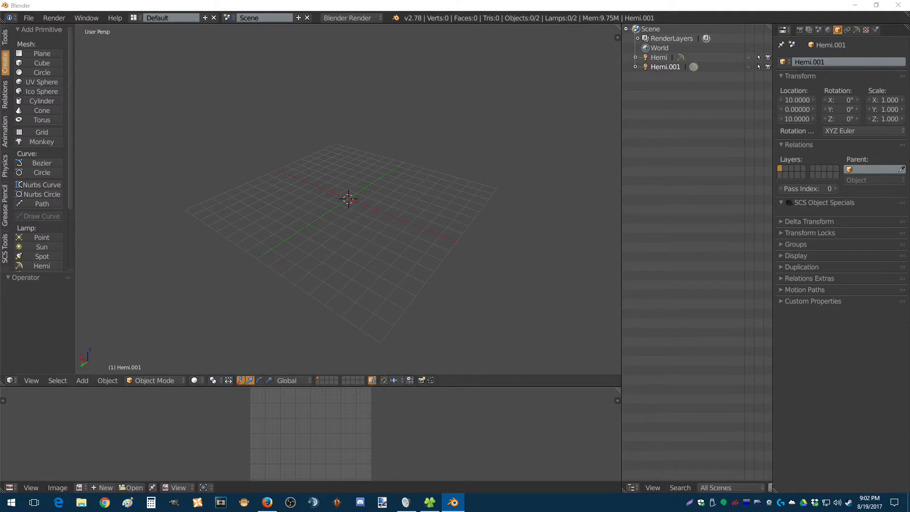
{"action": "left_click", "coordinate": [319, 213]}
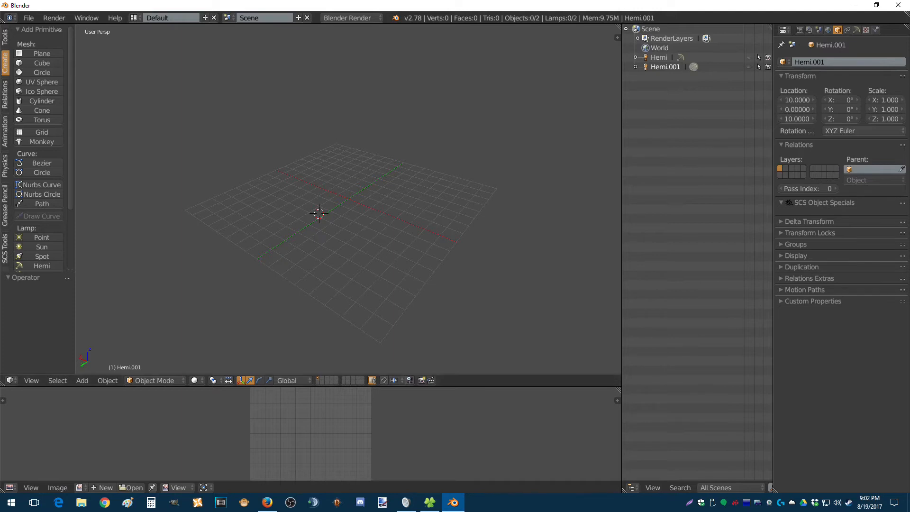
Step: Switch back to File Explorer and go up from the BlenderTools-1.6 addon folder to SCS_modding_tools
{"action": "left_click", "coordinate": [429, 502]}
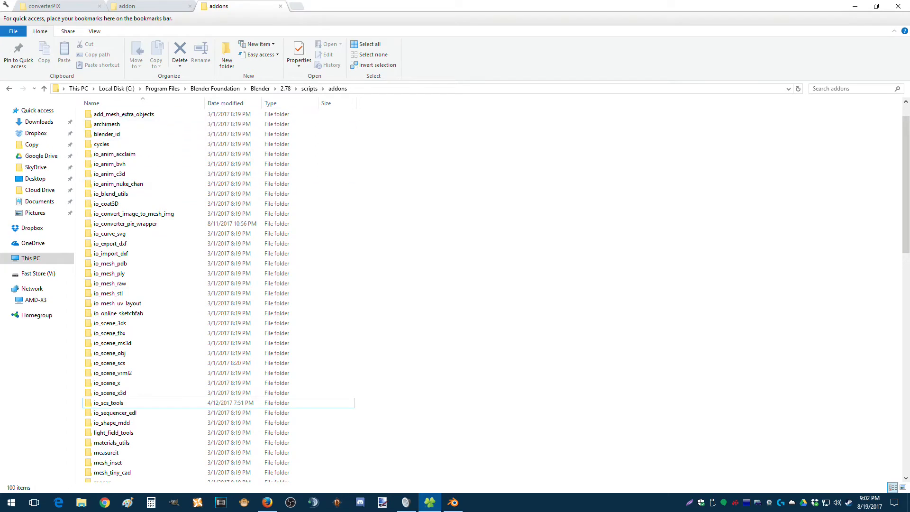
{"action": "left_click", "coordinate": [152, 5]}
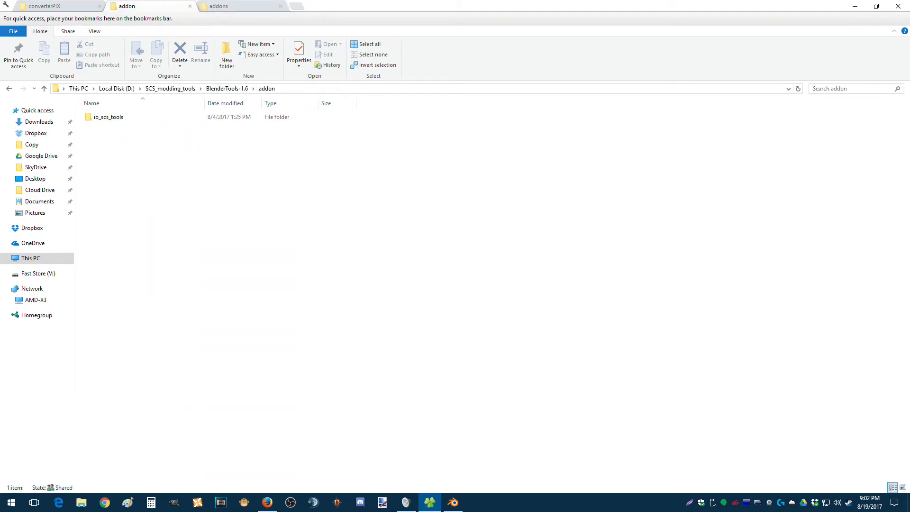
{"action": "left_click", "coordinate": [227, 89]}
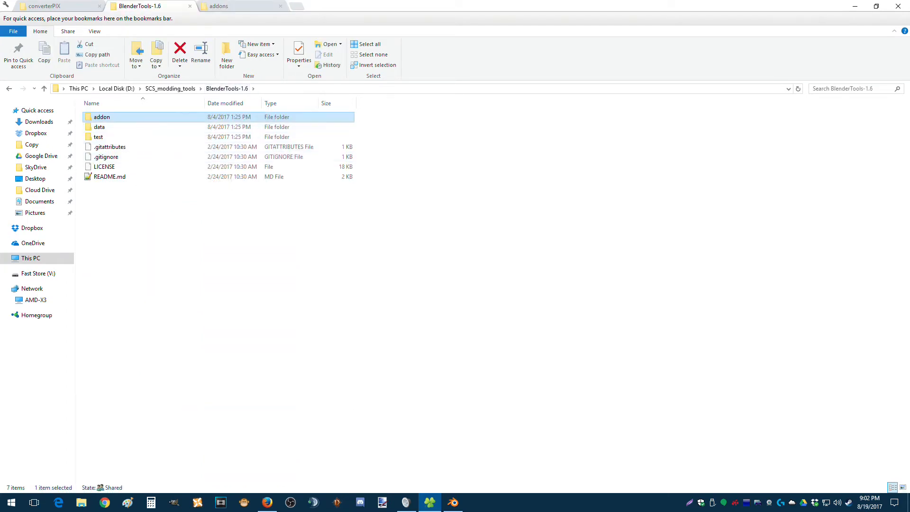
{"action": "left_click", "coordinate": [170, 88]}
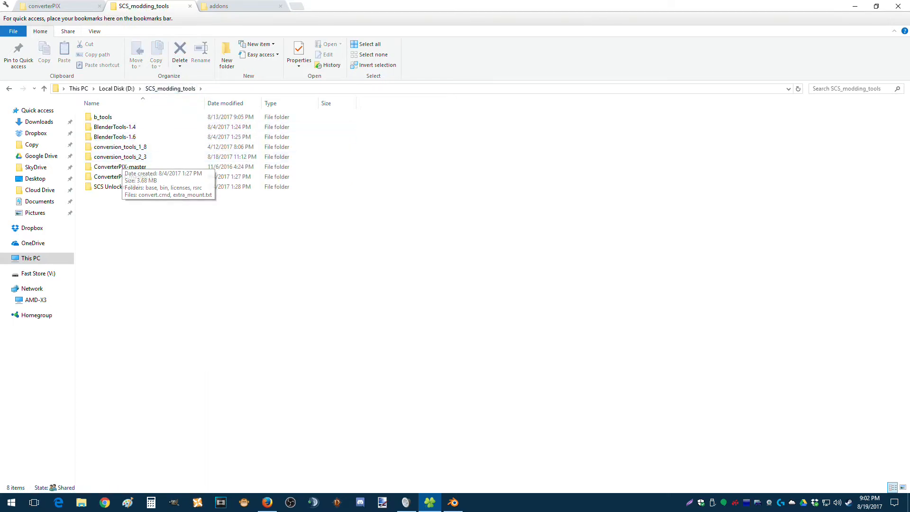
Step: Switch to Firefox, view the Conversion Tools section of the SCS Documentation/Tools page, and return to File Explorer
{"action": "left_click", "coordinate": [267, 502]}
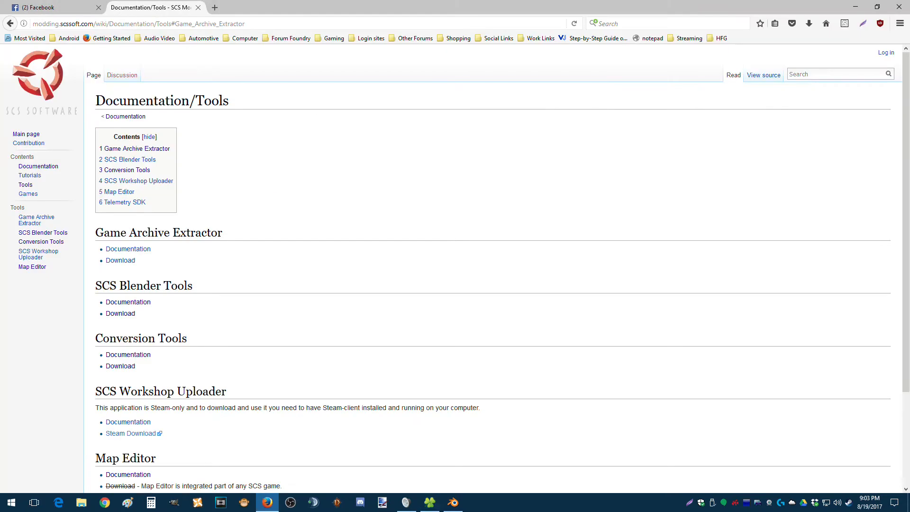
{"action": "left_click", "coordinate": [127, 170]}
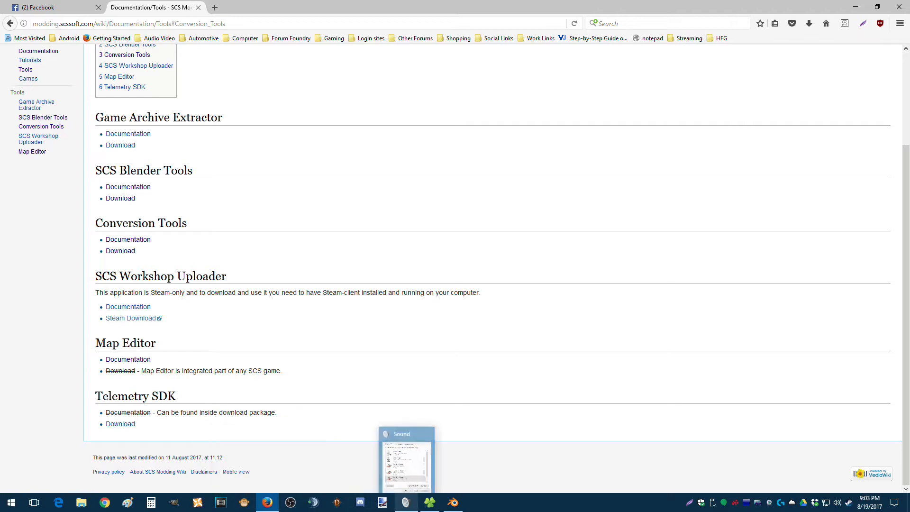
{"action": "left_click", "coordinate": [430, 502]}
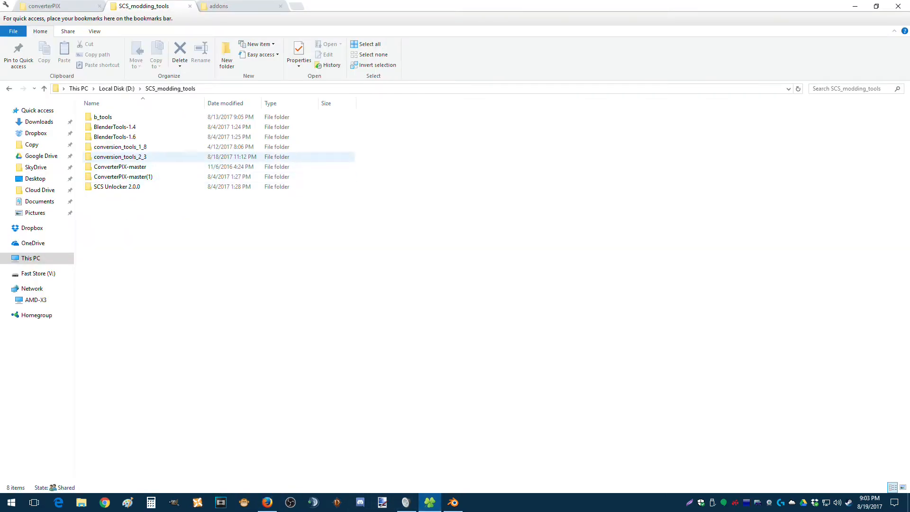
Step: View the conversion_tools_2_3 folder, return to SCS_modding_tools and open the pre folder inside b_tools
{"action": "double_click", "coordinate": [116, 157]}
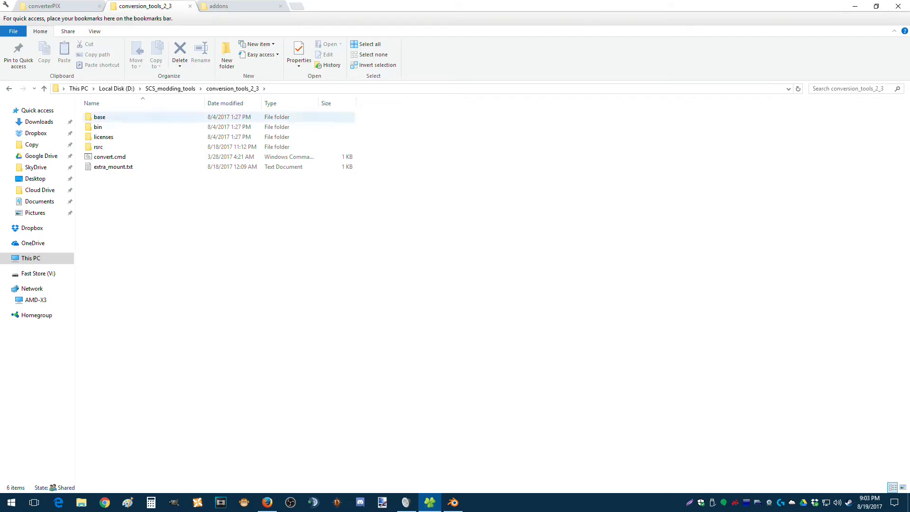
{"action": "left_click", "coordinate": [171, 89]}
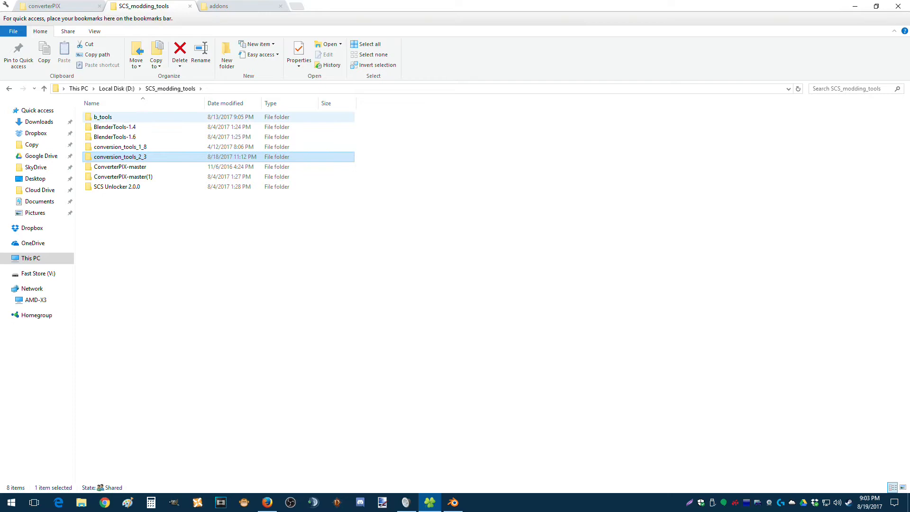
{"action": "double_click", "coordinate": [103, 117]}
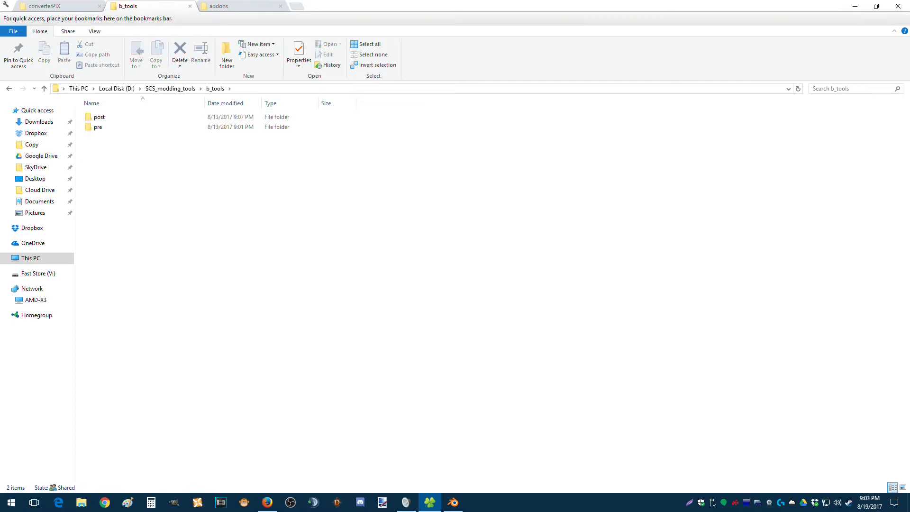
{"action": "double_click", "coordinate": [98, 127]}
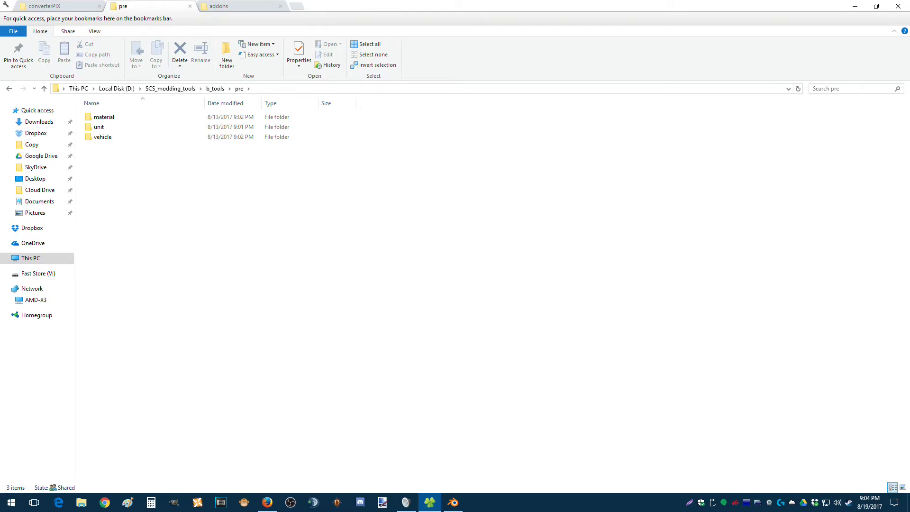
Step: Look through the trailer and truck subfolders of vehicle and return to the pre folder
{"action": "double_click", "coordinate": [102, 137]}
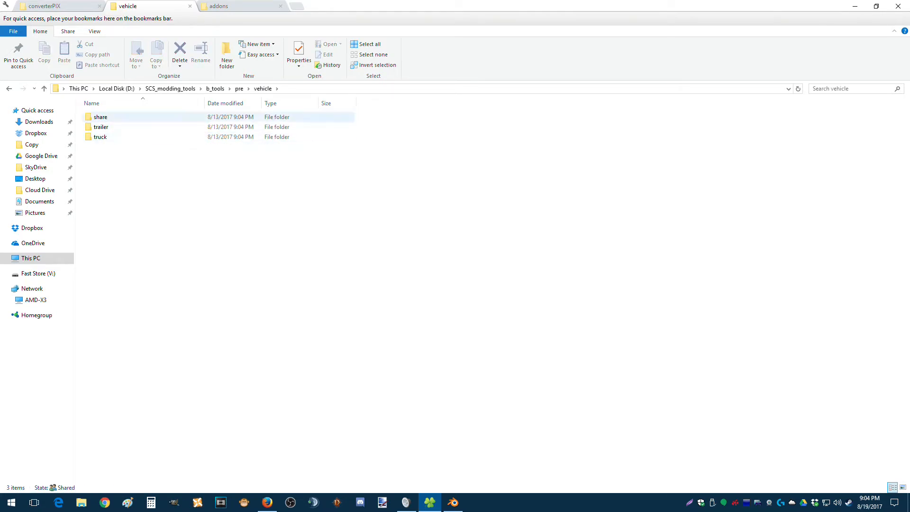
{"action": "double_click", "coordinate": [101, 127]}
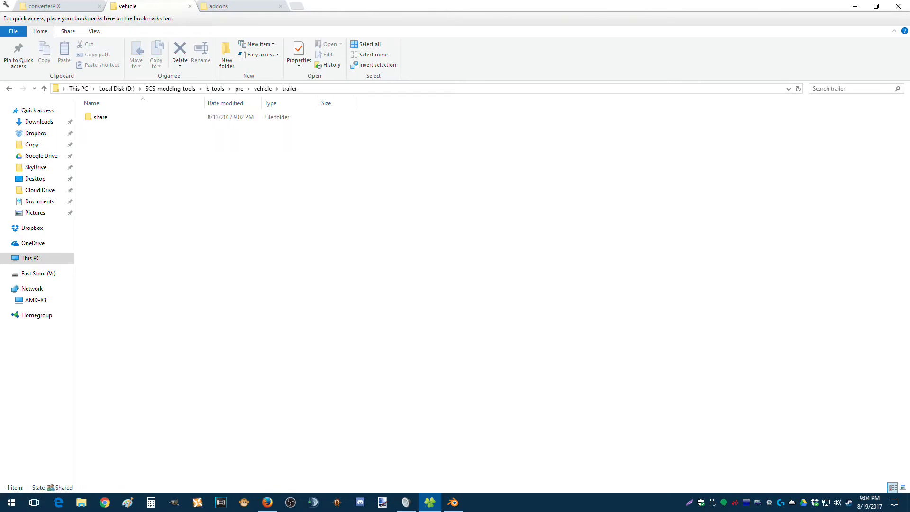
{"action": "key", "text": "alt+Left"}
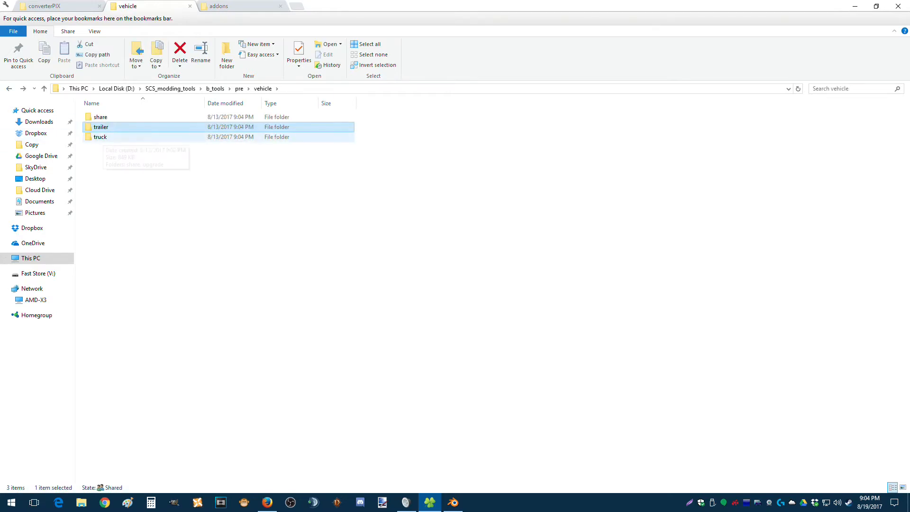
{"action": "double_click", "coordinate": [102, 137]}
{"action": "key", "text": "alt+Left"}
{"action": "key", "text": "alt+Left"}
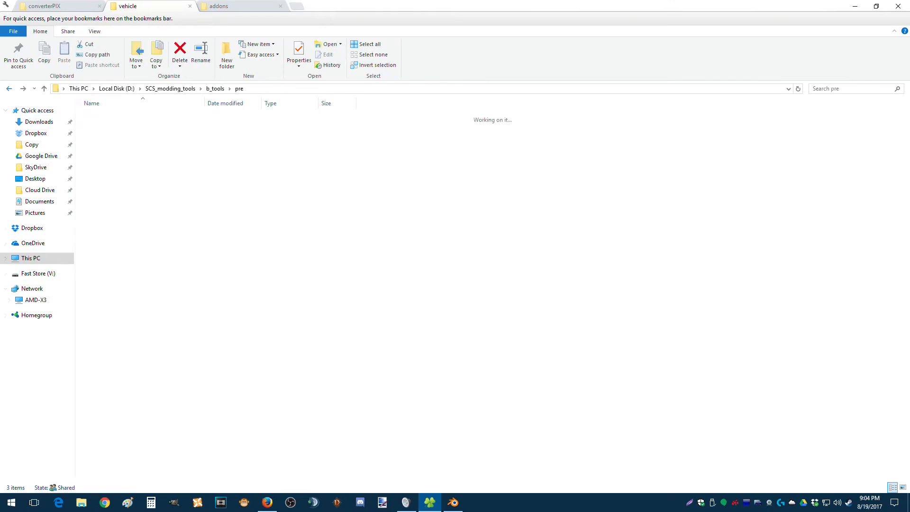
Step: View the contents of the material and unit folders in pre and return to b_tools
{"action": "double_click", "coordinate": [104, 117]}
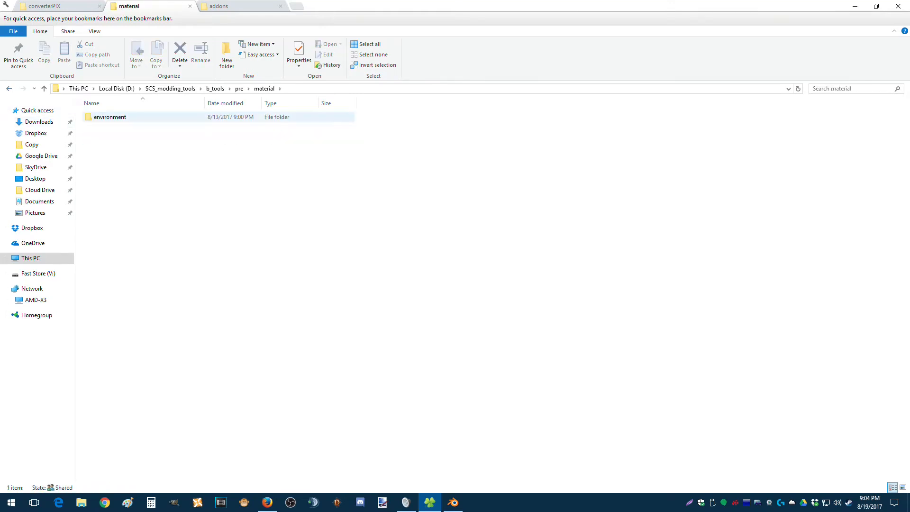
{"action": "key", "text": "alt+Left"}
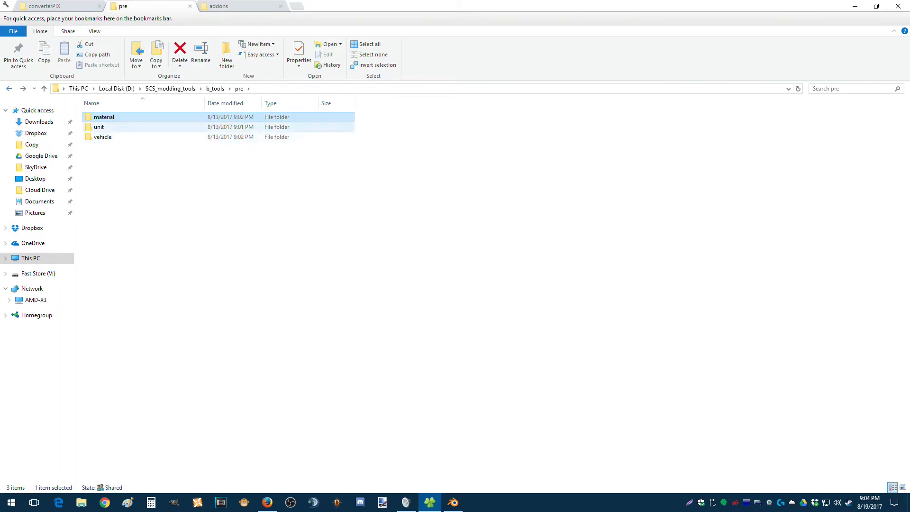
{"action": "double_click", "coordinate": [99, 126]}
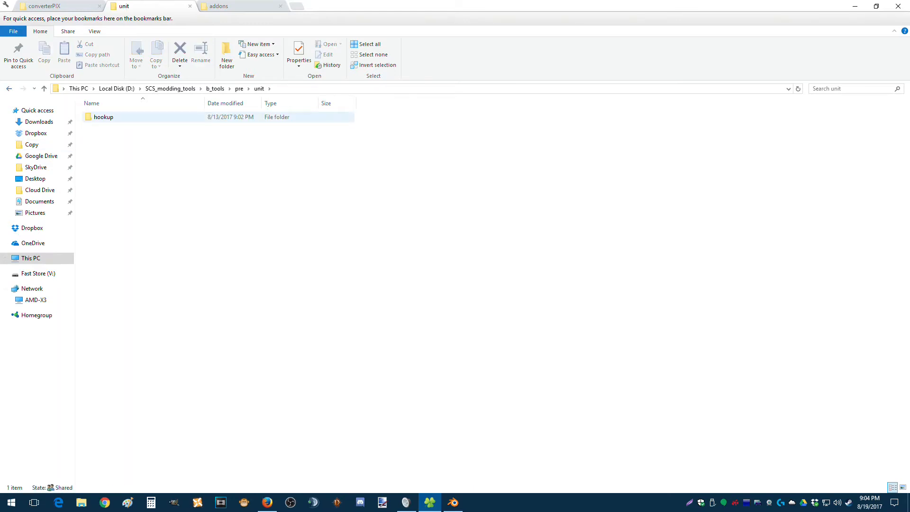
{"action": "left_click", "coordinate": [215, 89]}
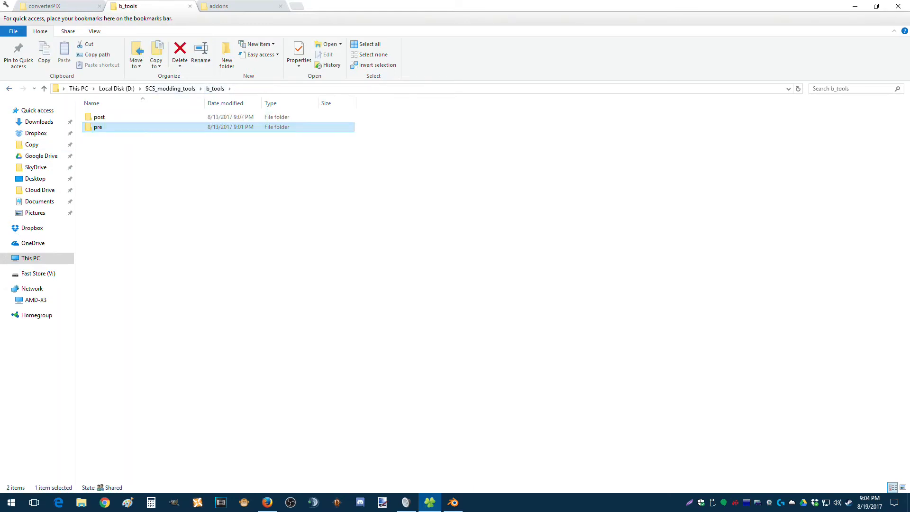
Step: View the contents of the post folder and return to SCS_modding_tools
{"action": "double_click", "coordinate": [100, 117]}
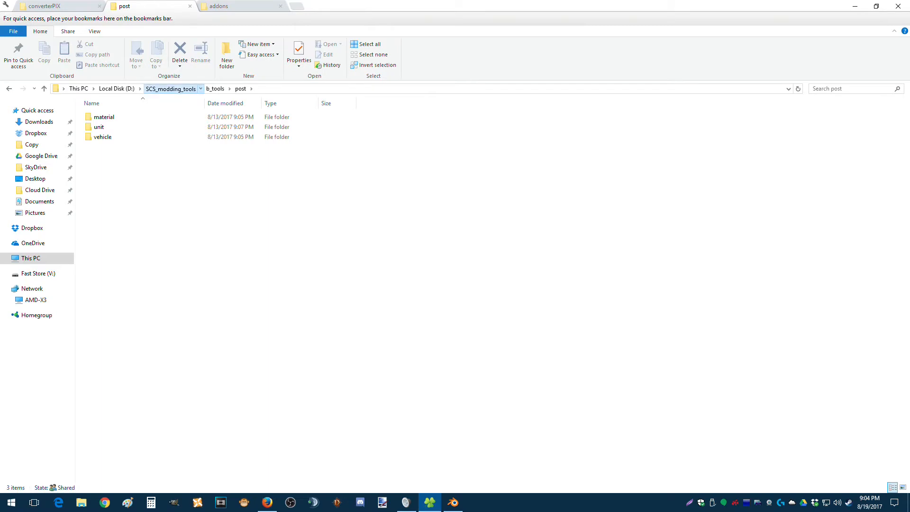
{"action": "left_click", "coordinate": [170, 88]}
{"action": "left_click", "coordinate": [218, 246]}
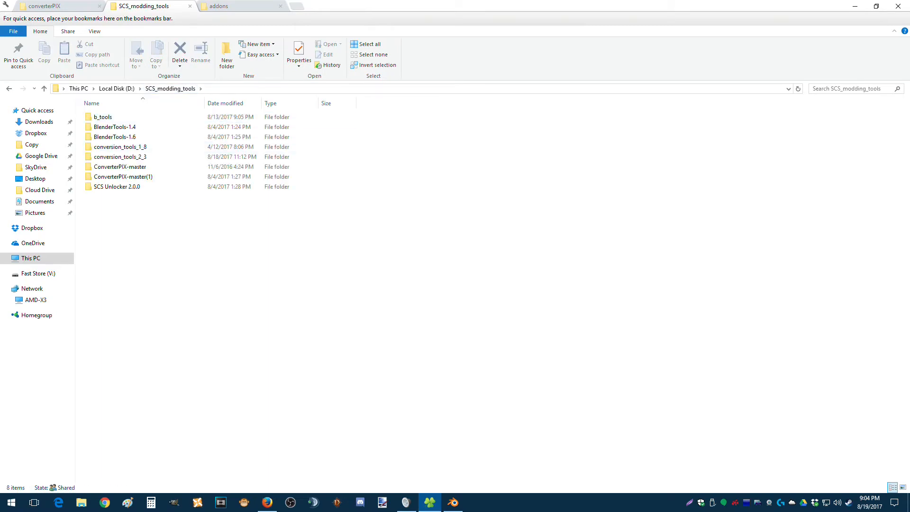
Step: Reopen b_tools, view the contents of its pre folder and go back to b_tools
{"action": "double_click", "coordinate": [102, 117]}
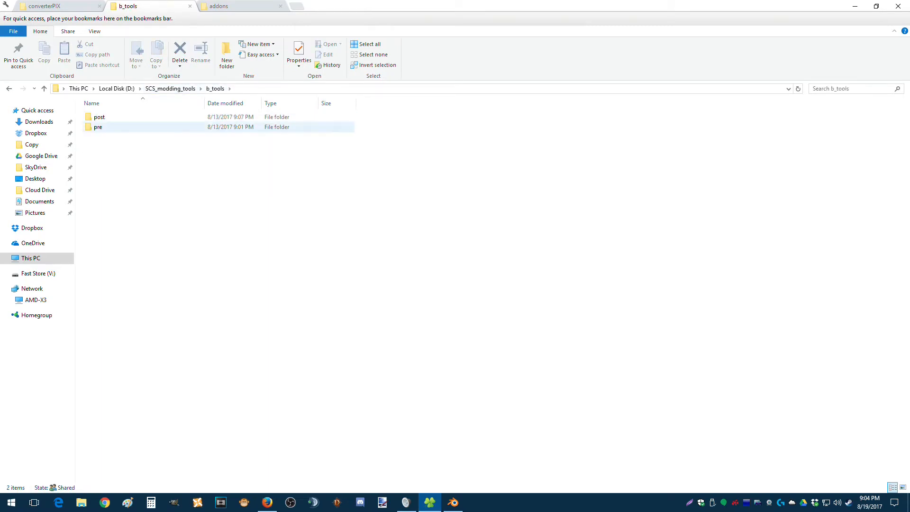
{"action": "left_click", "coordinate": [99, 126]}
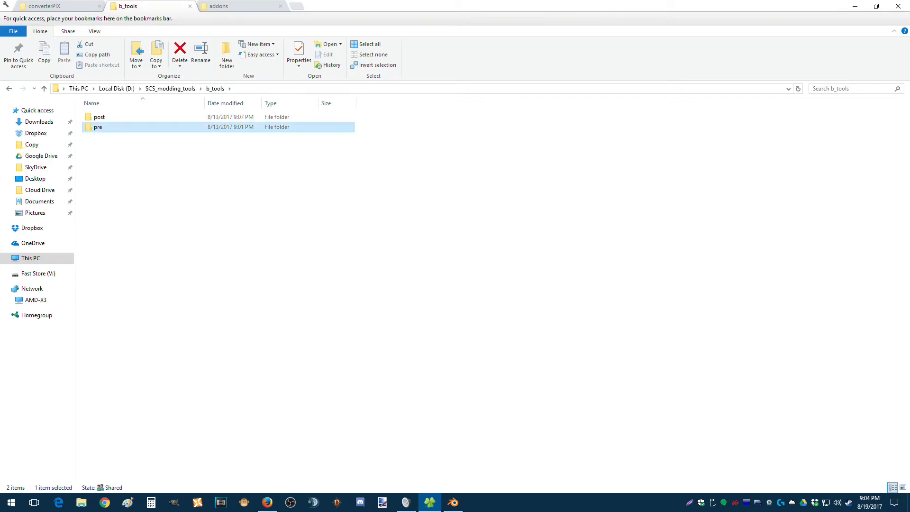
{"action": "left_click", "coordinate": [57, 6]}
{"action": "left_click", "coordinate": [142, 6]}
{"action": "double_click", "coordinate": [99, 127]}
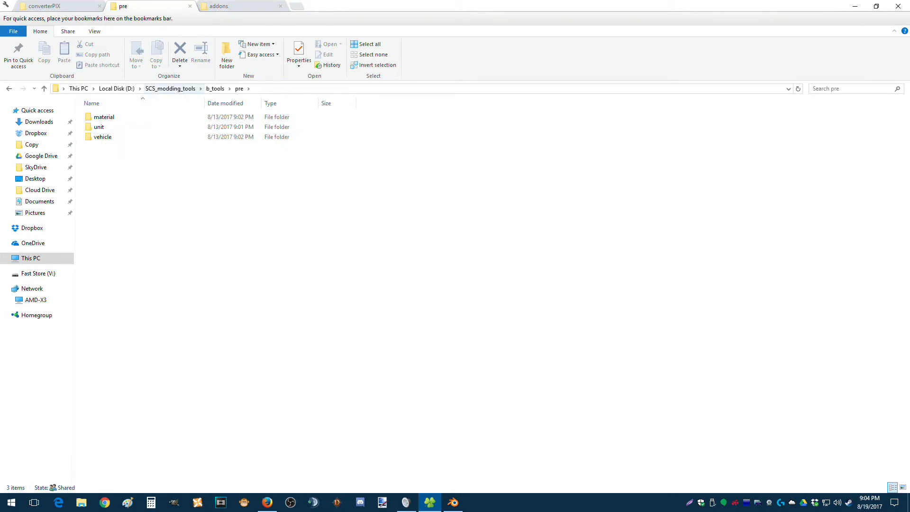
{"action": "left_click", "coordinate": [216, 89]}
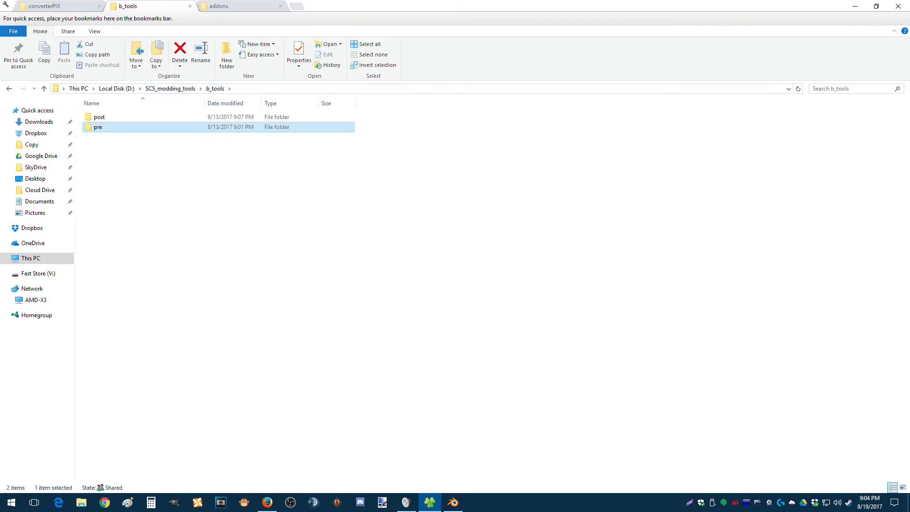
Step: Switch from the converterPIX folder back to b_tools and compare the contents of pre_exp and pre
{"action": "mouse_move", "coordinate": [98, 128]}
{"action": "left_mouse_down"}
{"action": "mouse_move", "coordinate": [82, 21]}
{"action": "mouse_move", "coordinate": [53, 11]}
{"action": "mouse_move", "coordinate": [87, 95]}
{"action": "mouse_move", "coordinate": [115, 127]}
{"action": "left_mouse_up"}
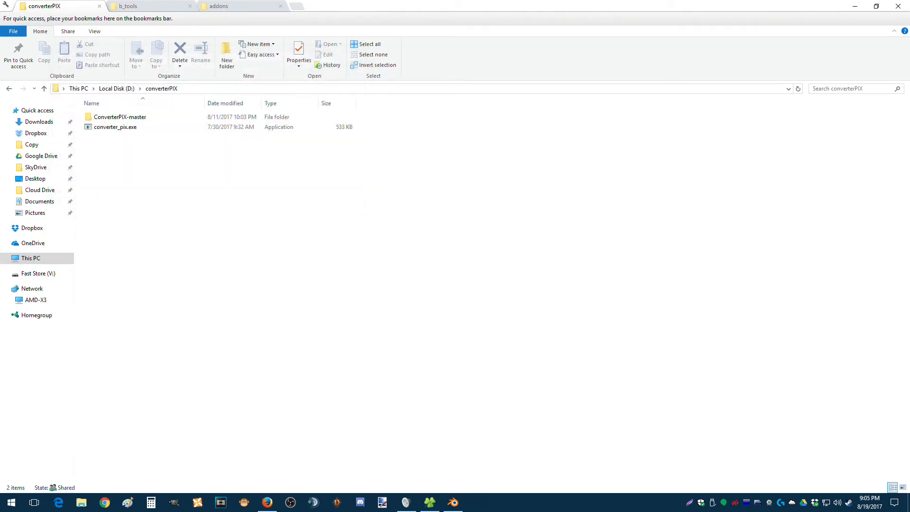
{"action": "key", "text": "ctrl+Tab"}
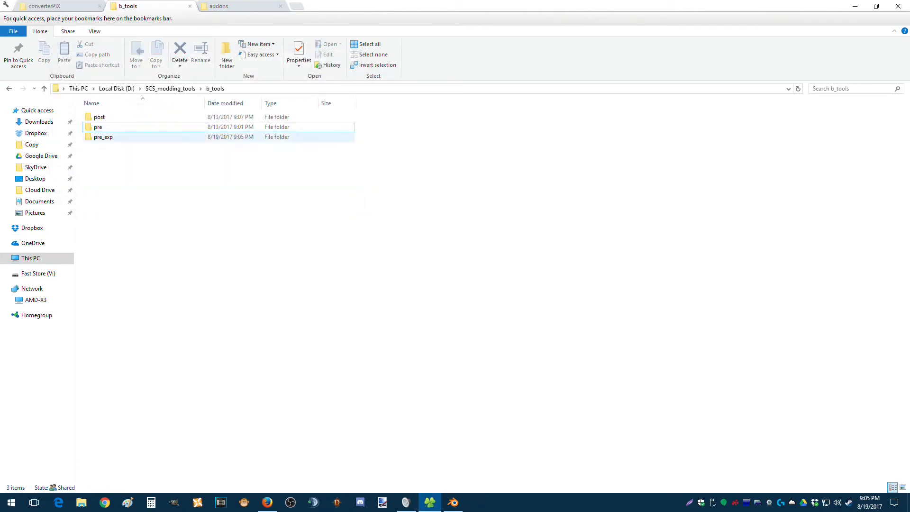
{"action": "double_click", "coordinate": [107, 138]}
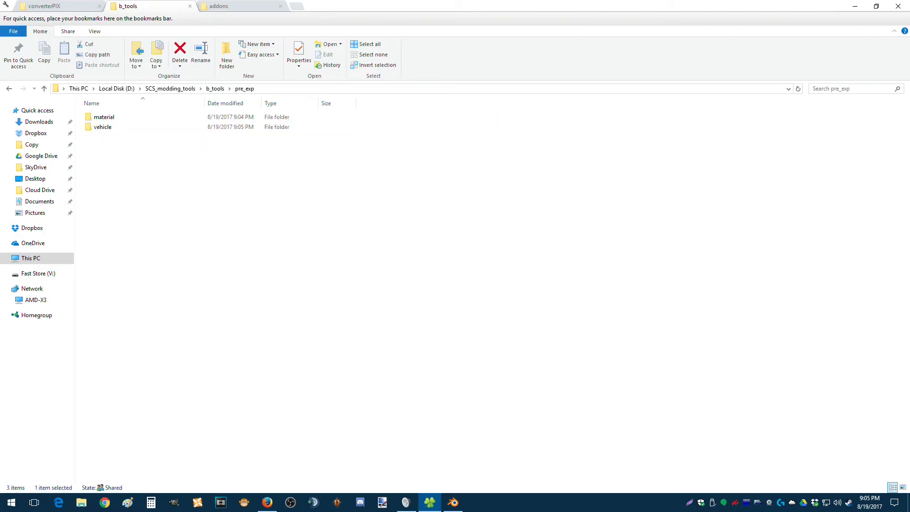
{"action": "key", "text": "alt+Left"}
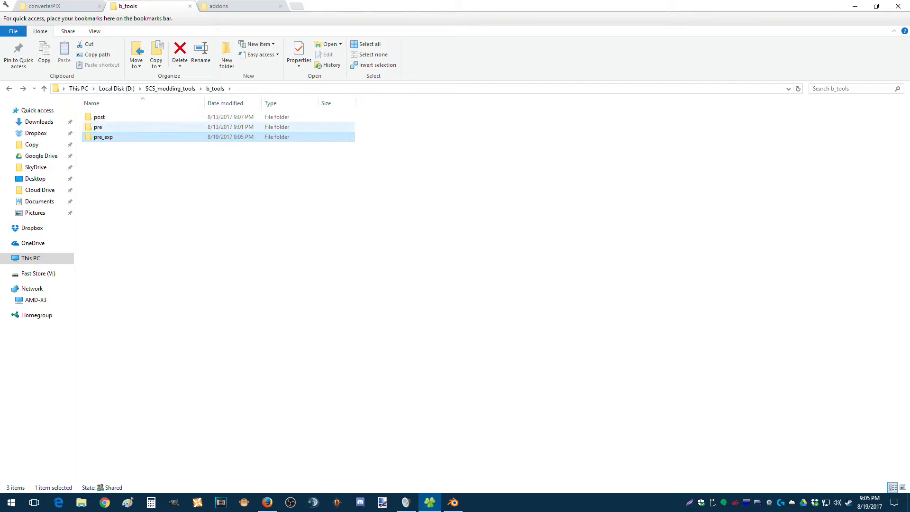
{"action": "double_click", "coordinate": [100, 127]}
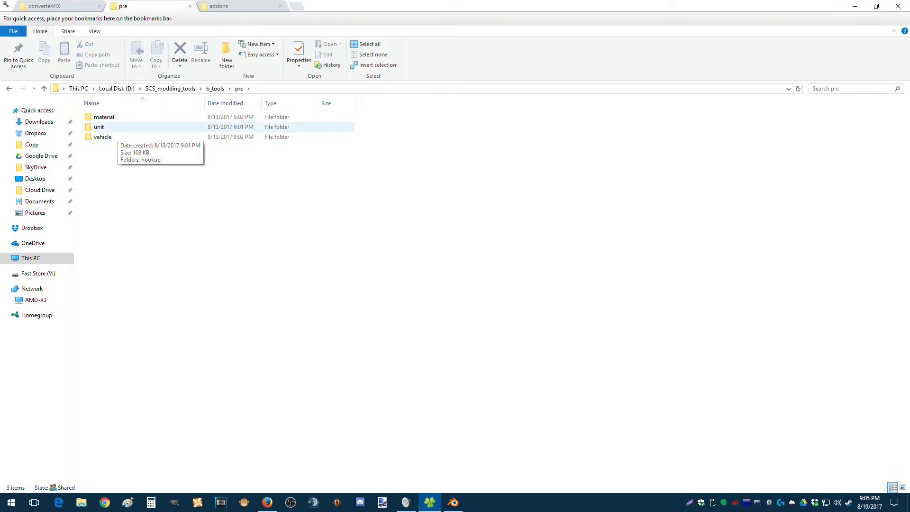
Step: Examine the material folder inside pre_exp and return to b_tools
{"action": "key", "text": "alt+Left"}
{"action": "key", "text": "Down"}
{"action": "key", "text": "Return"}
{"action": "key", "text": "Return"}
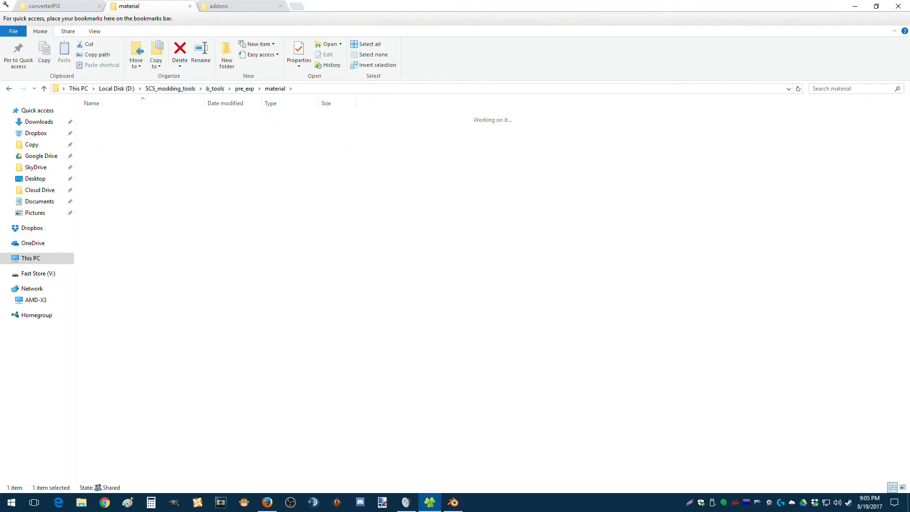
{"action": "key", "text": "Return"}
{"action": "key", "text": "alt+Left"}
{"action": "key", "text": "alt+Left"}
{"action": "key", "text": "alt+Left"}
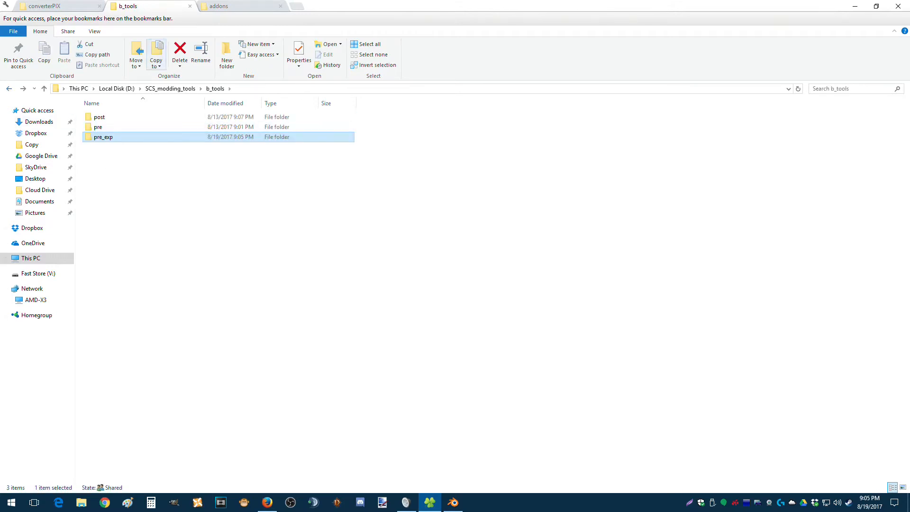
Step: Delete the pre_exp folder from b_tools and go up to SCS_modding_tools
{"action": "key", "text": "Delete"}
{"action": "key", "text": "Escape"}
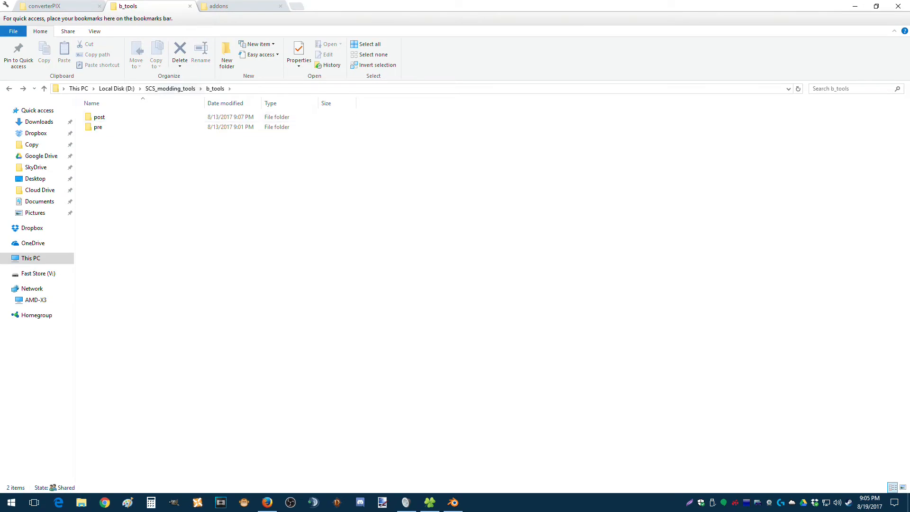
{"action": "key", "text": "alt+Up"}
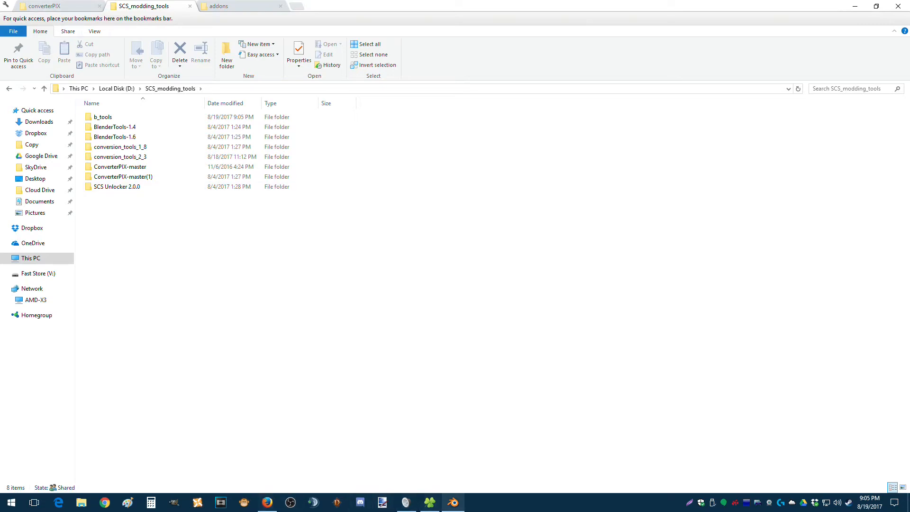
Step: Switch to Blender and enlarge the UV/Image Editor area below the 3D view to about half the window height
{"action": "left_click", "coordinate": [452, 502]}
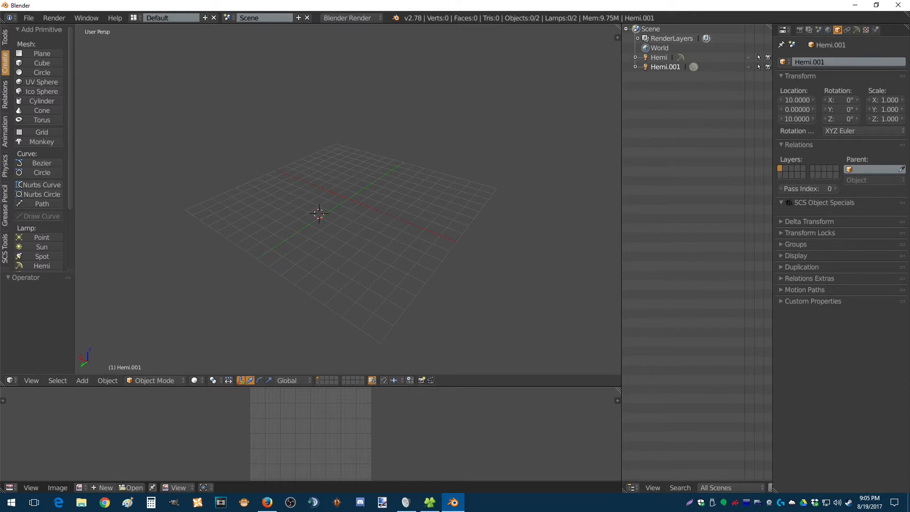
{"action": "scroll", "coordinate": [348, 199], "scroll_direction": "up", "scroll_amount": 5}
{"action": "mouse_move", "coordinate": [348, 199]}
{"action": "middle_mouse_down"}
{"action": "mouse_move", "coordinate": [337, 175]}
{"action": "mouse_move", "coordinate": [341, 193]}
{"action": "middle_mouse_up"}
{"action": "scroll", "coordinate": [337, 192], "scroll_direction": "down", "scroll_amount": 2}
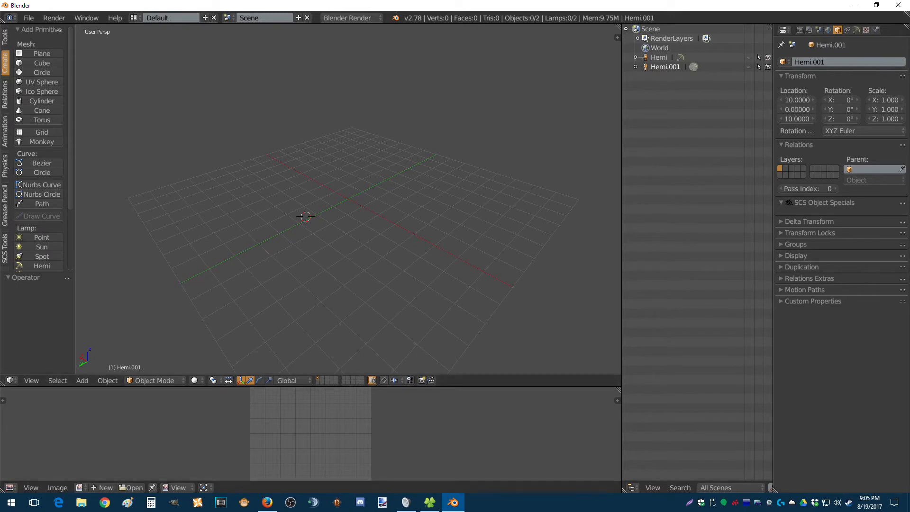
{"action": "left_click_drag", "start_coordinate": [337, 386], "coordinate": [337, 248]}
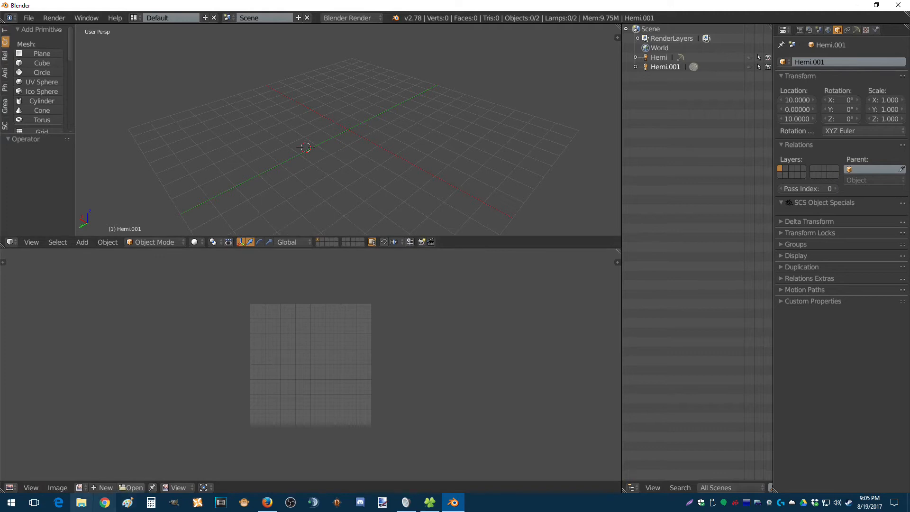
Step: Change the lower UV/Image Editor area to a 3D View
{"action": "left_click", "coordinate": [10, 487]}
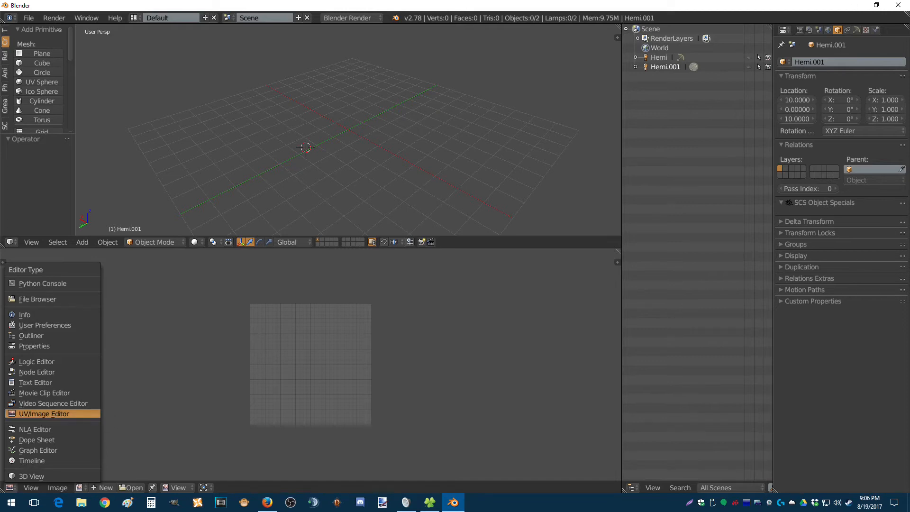
{"action": "left_click", "coordinate": [31, 476]}
{"action": "scroll", "coordinate": [310, 364], "scroll_direction": "down", "scroll_amount": 4}
{"action": "middle_click_drag", "start_coordinate": [310, 374], "coordinate": [280, 315]}
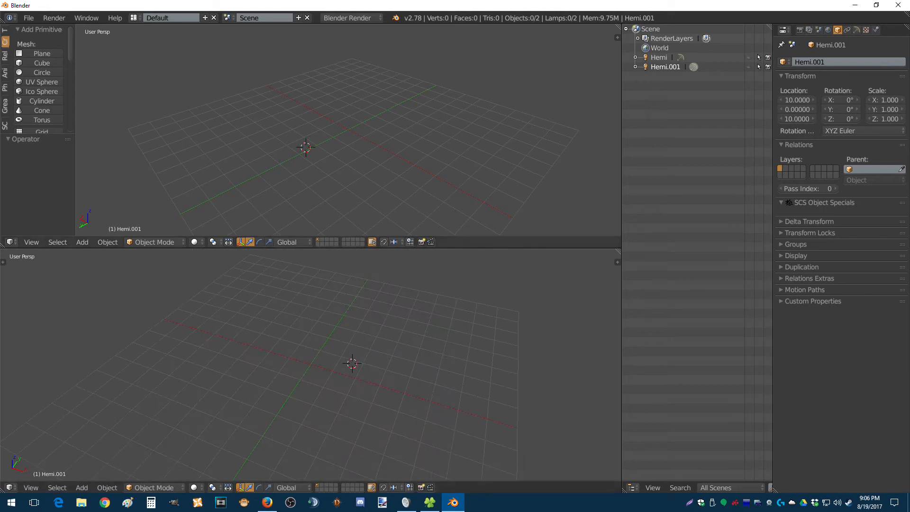
Step: Change the upper area to the UV/Image Editor and show the tool shelf in the lower 3D View
{"action": "left_click", "coordinate": [10, 242]}
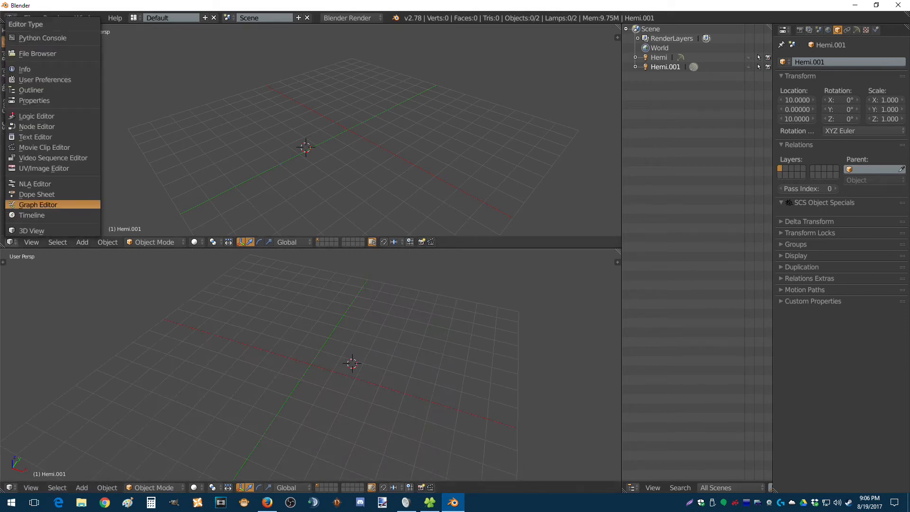
{"action": "left_click", "coordinate": [44, 168]}
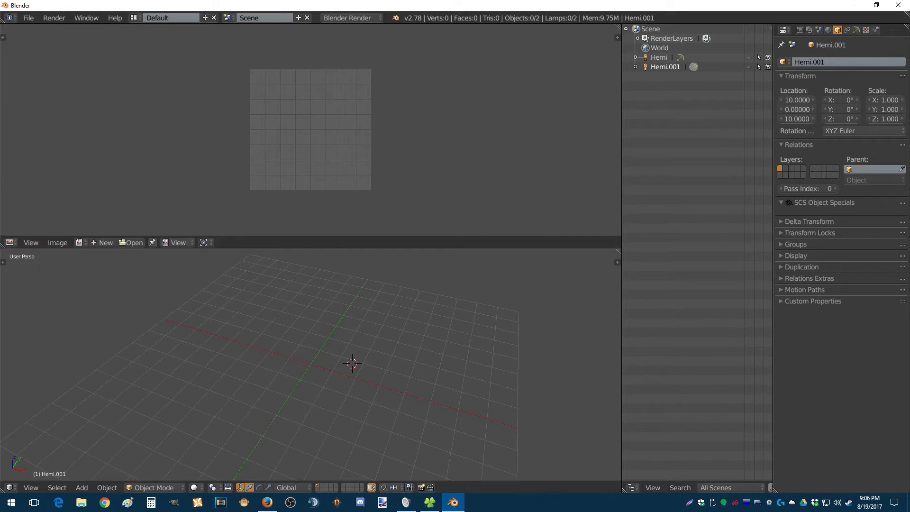
{"action": "key", "text": "t"}
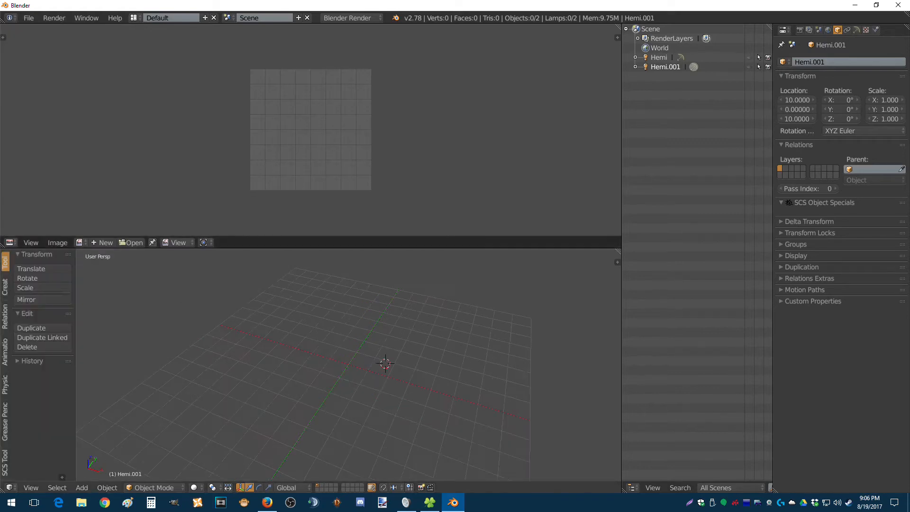
Step: Hide the lower 3D View's tool shelf and change the upper area to a 3D View
{"action": "left_click", "coordinate": [90, 312]}
{"action": "key", "text": "t"}
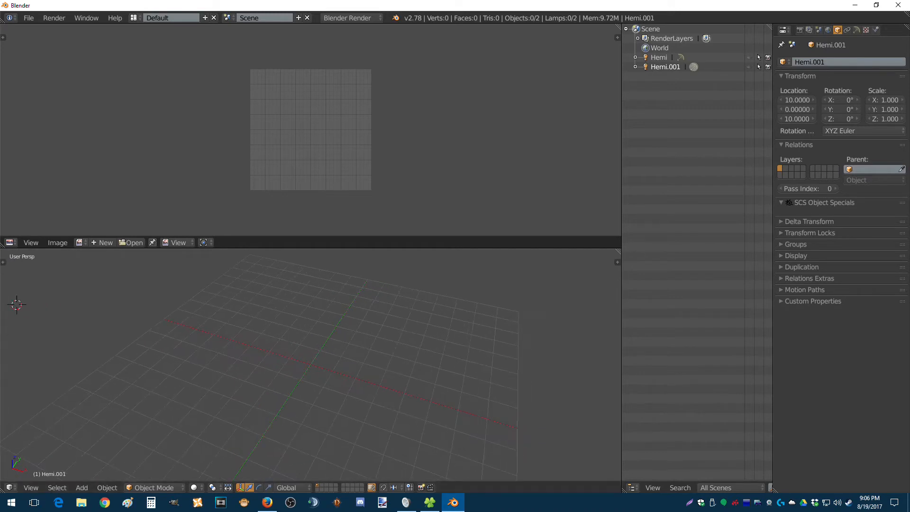
{"action": "scroll", "coordinate": [310, 129], "scroll_direction": "down", "scroll_amount": 1}
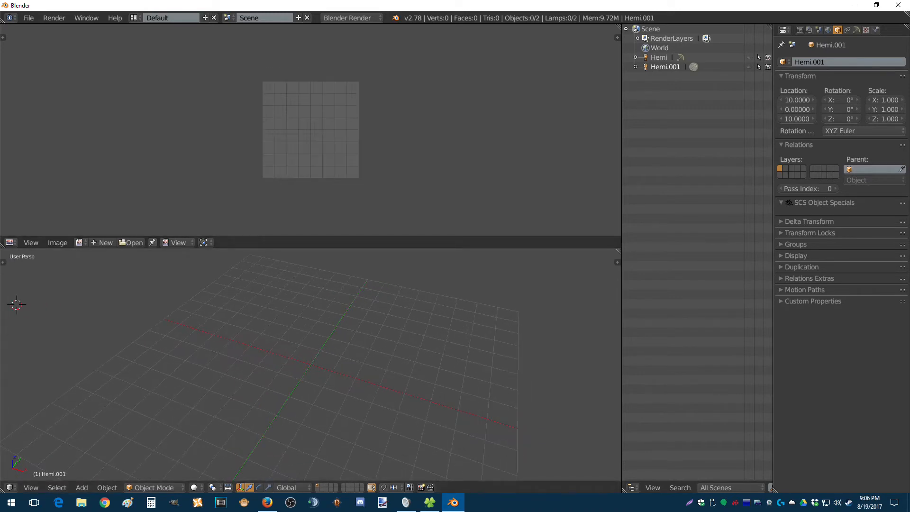
{"action": "left_click", "coordinate": [9, 242]}
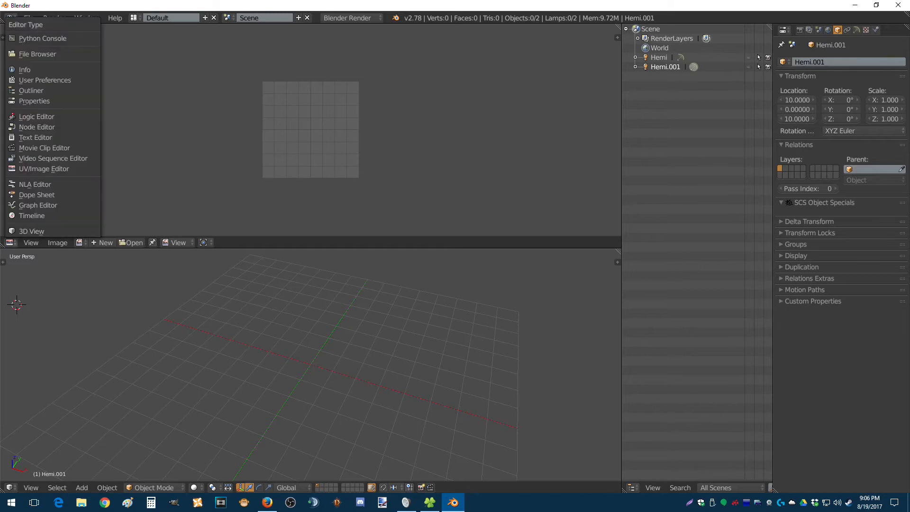
{"action": "left_click", "coordinate": [34, 230]}
Step: Change the lower area to the Properties editor and look through its render settings
{"action": "left_click", "coordinate": [9, 487]}
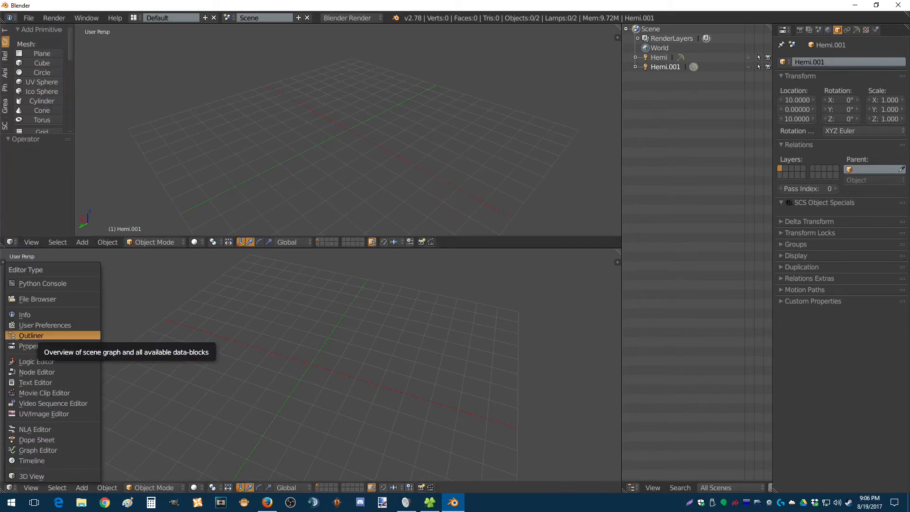
{"action": "left_click", "coordinate": [29, 346]}
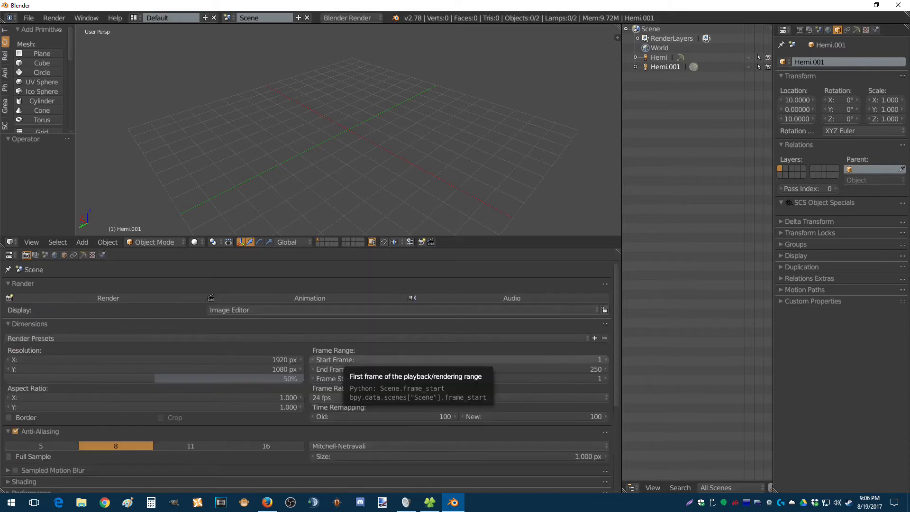
{"action": "scroll", "coordinate": [308, 375], "scroll_direction": "down", "scroll_amount": 6}
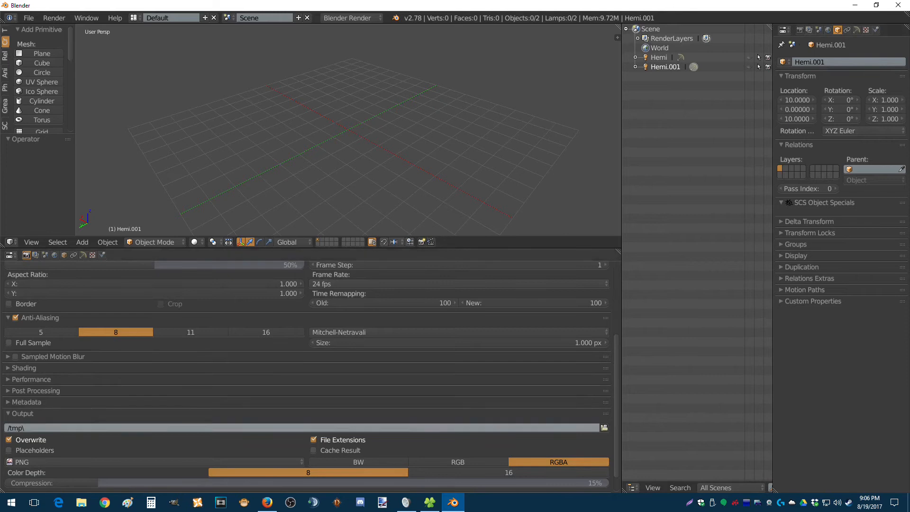
{"action": "scroll", "coordinate": [308, 374], "scroll_direction": "up", "scroll_amount": 3}
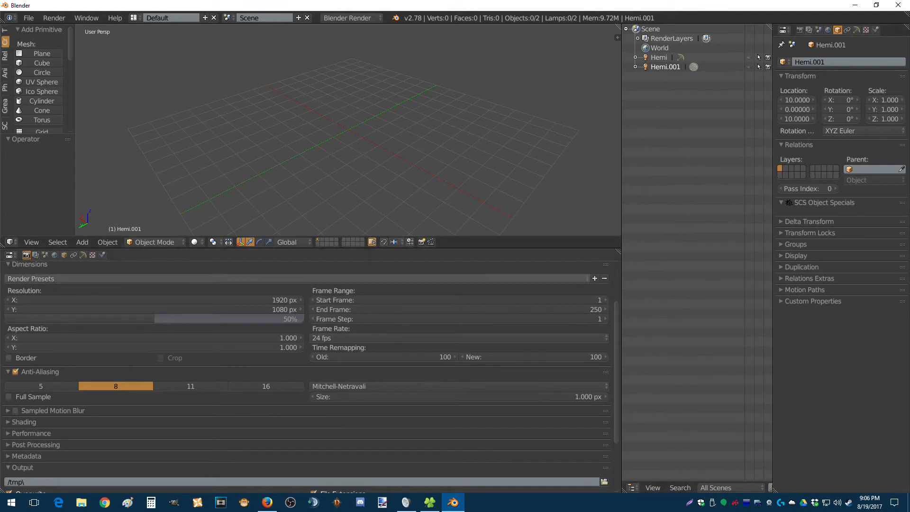
{"action": "scroll", "coordinate": [307, 377], "scroll_direction": "down", "scroll_amount": 2}
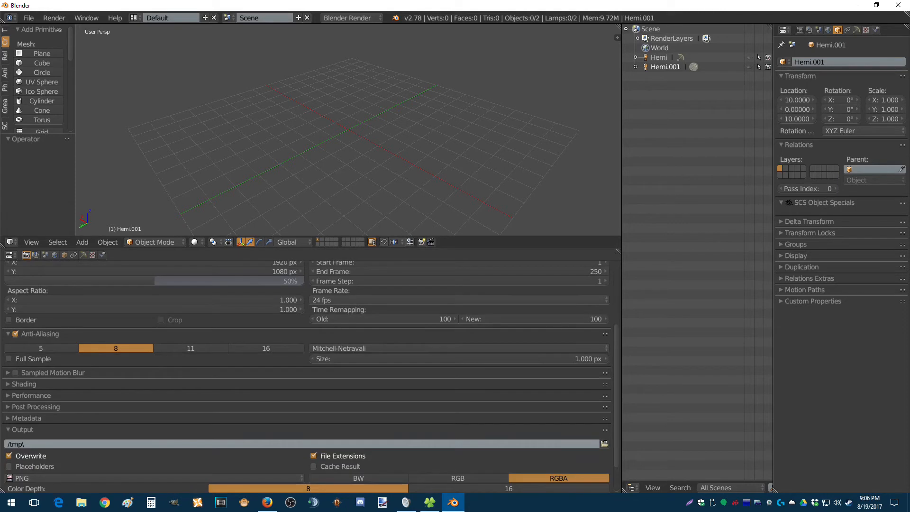
{"action": "scroll", "coordinate": [308, 369], "scroll_direction": "up", "scroll_amount": 5}
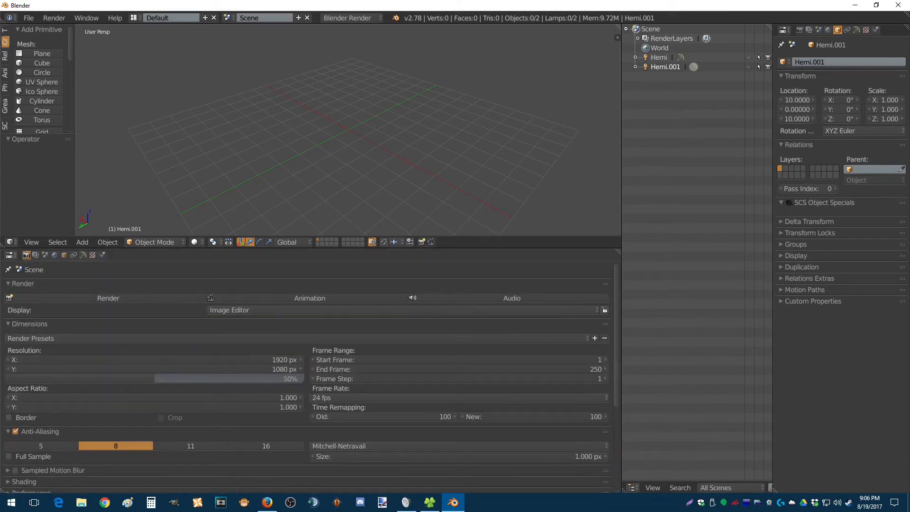
Step: Change the lower area to the UV/Image Editor and shrink it to about a third of the window height
{"action": "left_click", "coordinate": [11, 241]}
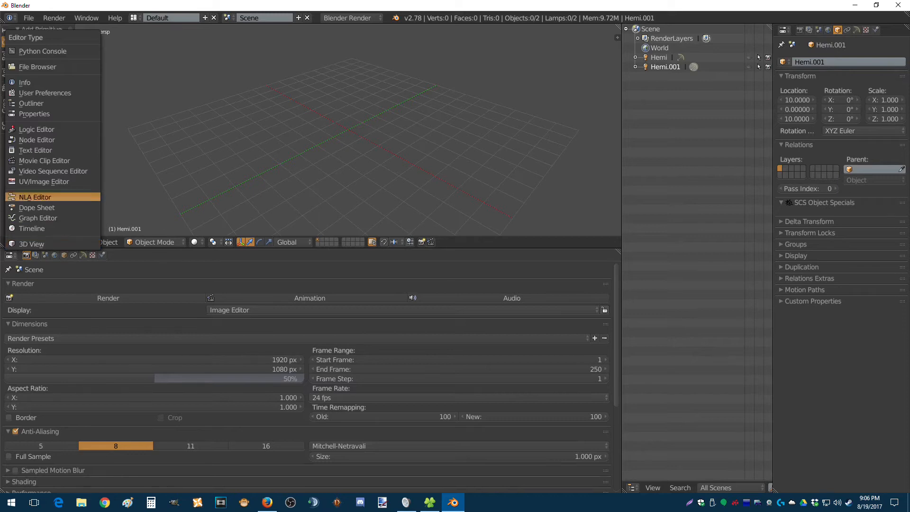
{"action": "left_click", "coordinate": [42, 182]}
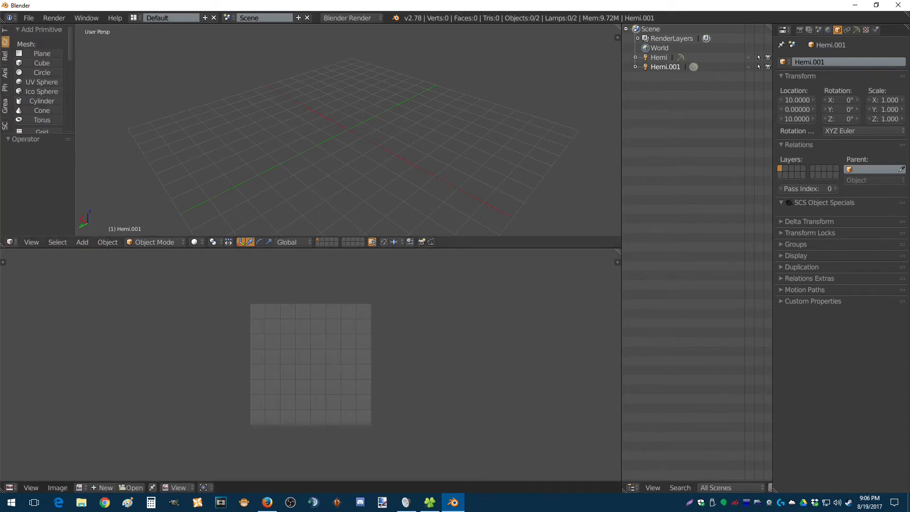
{"action": "left_click_drag", "start_coordinate": [259, 236], "coordinate": [259, 348]}
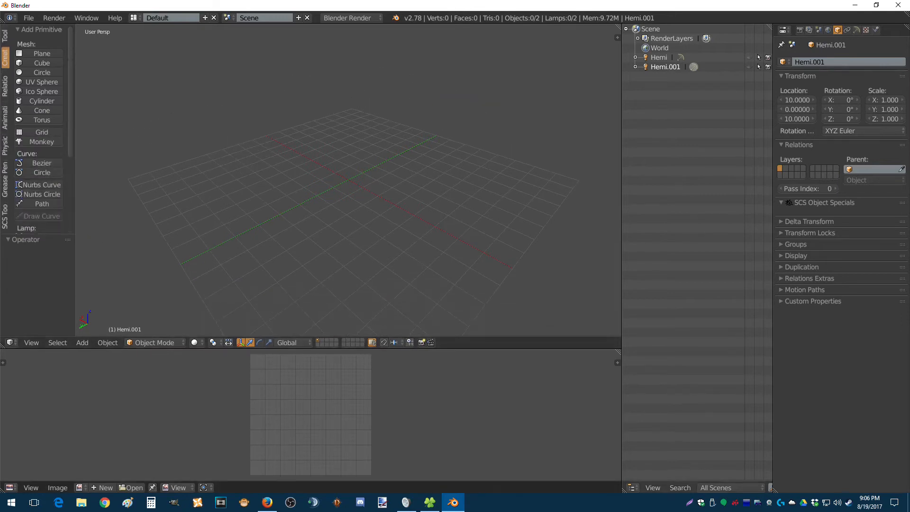
Step: Split the upper 3D View into two side-by-side areas and join them back into one
{"action": "left_click_drag", "start_coordinate": [617, 37], "coordinate": [389, 33]}
{"action": "left_click_drag", "start_coordinate": [617, 27], "coordinate": [416, 33]}
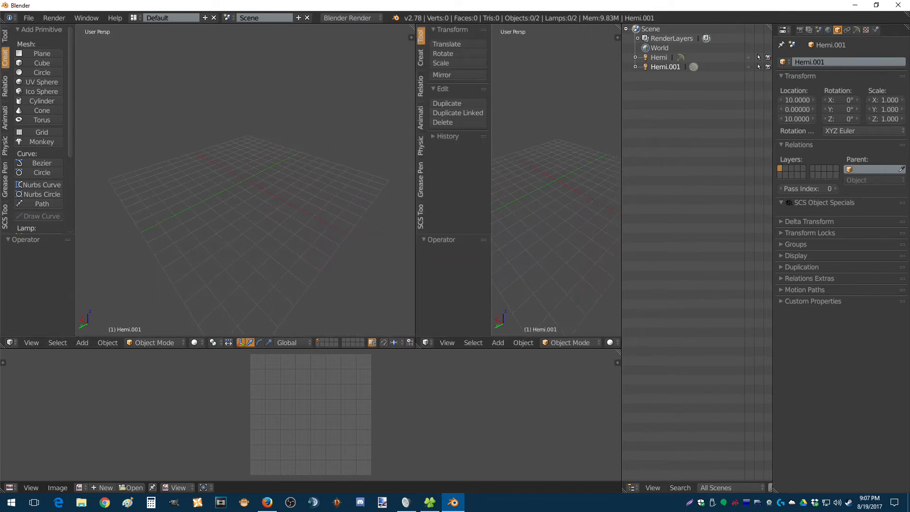
{"action": "left_click_drag", "start_coordinate": [412, 27], "coordinate": [426, 32]}
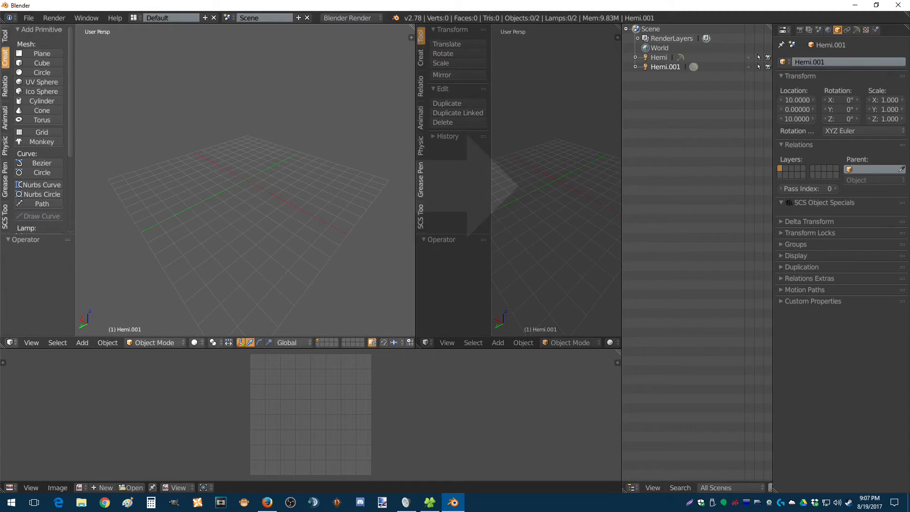
{"action": "mouse_move", "coordinate": [427, 31]}
{"action": "left_mouse_down"}
{"action": "mouse_move", "coordinate": [402, 32]}
{"action": "mouse_move", "coordinate": [426, 31]}
{"action": "left_mouse_up"}
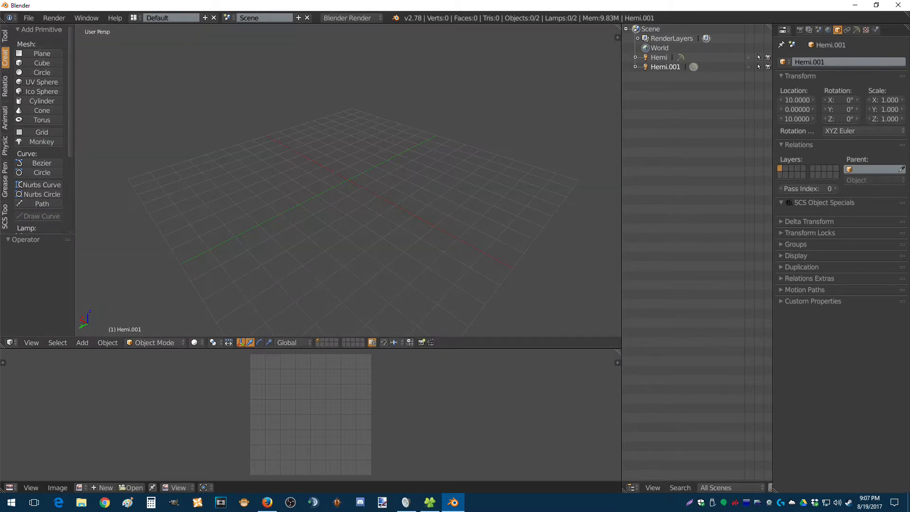
Step: Widen the Properties editor, split a narrow strip off its Outliner side and merge that strip into the Outliner
{"action": "left_click_drag", "start_coordinate": [772, 189], "coordinate": [749, 189]}
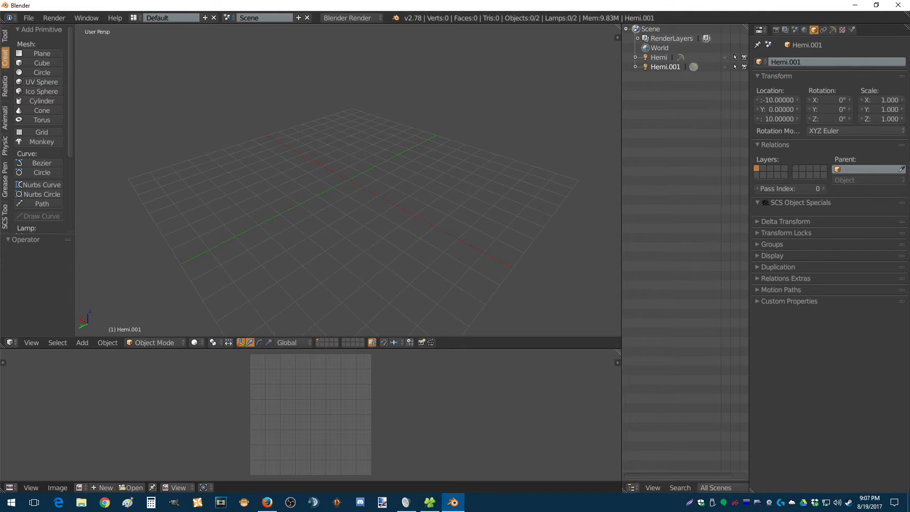
{"action": "mouse_move", "coordinate": [906, 27]}
{"action": "left_mouse_down"}
{"action": "mouse_move", "coordinate": [765, 42]}
{"action": "mouse_move", "coordinate": [894, 42]}
{"action": "mouse_move", "coordinate": [903, 30]}
{"action": "left_mouse_up"}
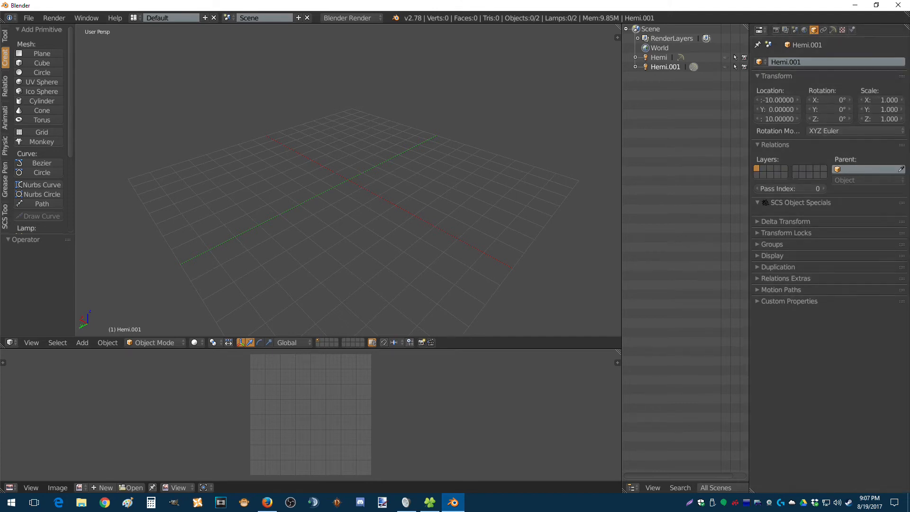
{"action": "left_click_drag", "start_coordinate": [751, 491], "coordinate": [763, 489]}
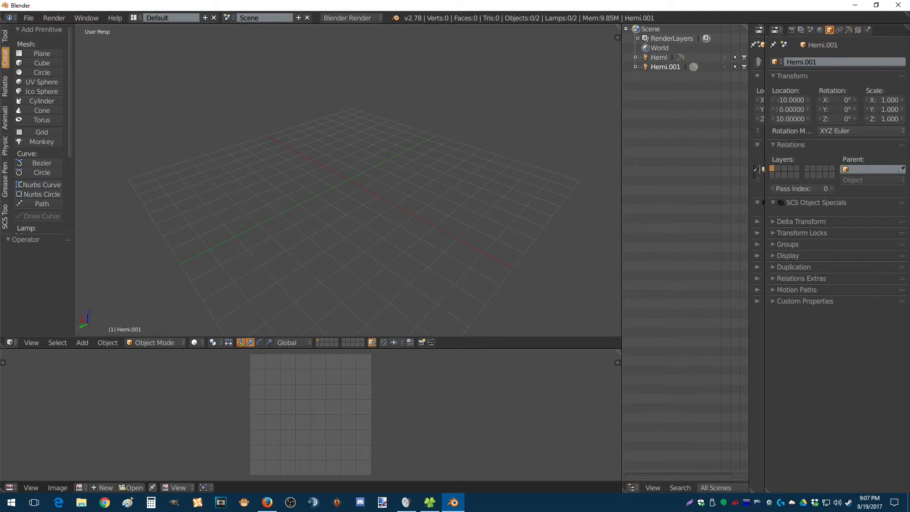
{"action": "left_click_drag", "start_coordinate": [767, 489], "coordinate": [769, 350]}
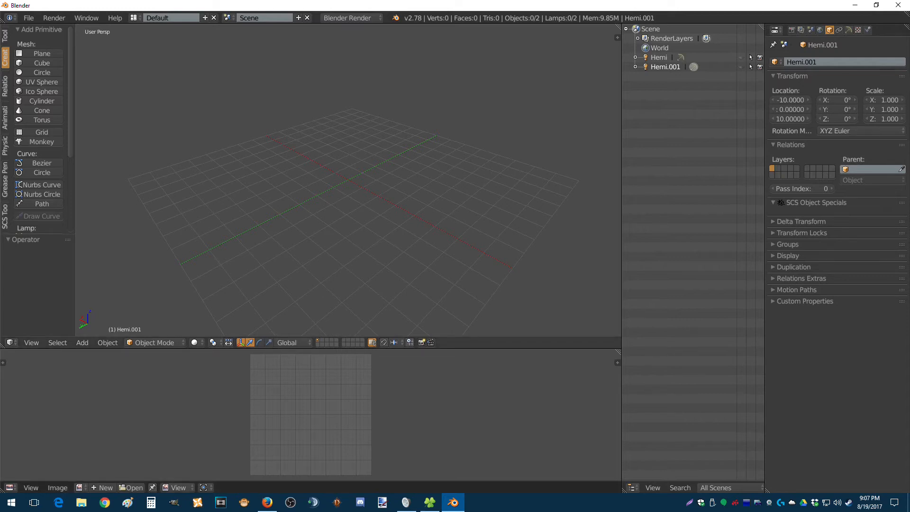
Step: Open the User Preferences and review the Interface and Editing settings
{"action": "left_click", "coordinate": [86, 18]}
{"action": "mouse_move", "coordinate": [29, 18]}
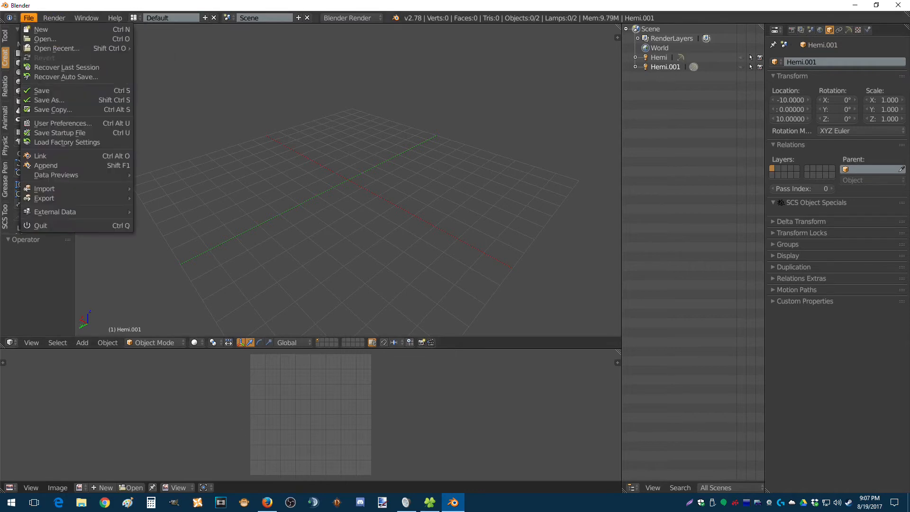
{"action": "left_click", "coordinate": [62, 124]}
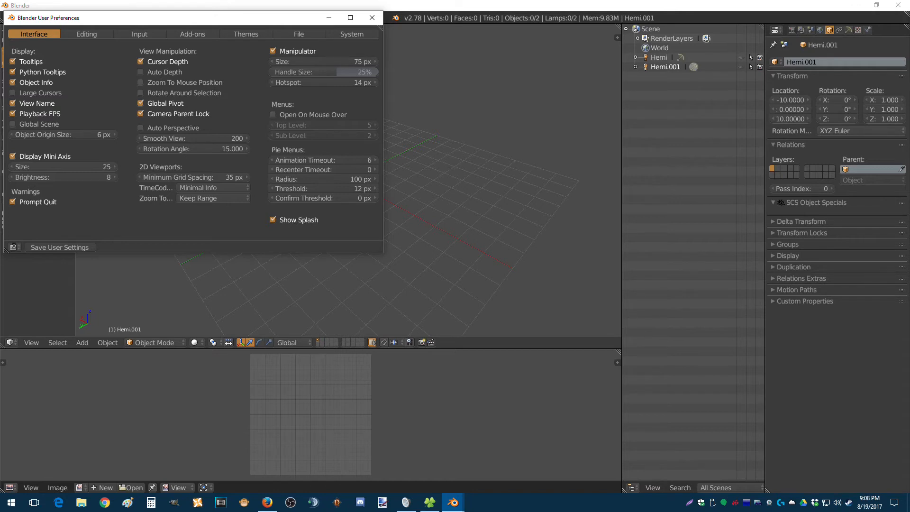
{"action": "left_click", "coordinate": [13, 93]}
{"action": "left_click", "coordinate": [87, 34]}
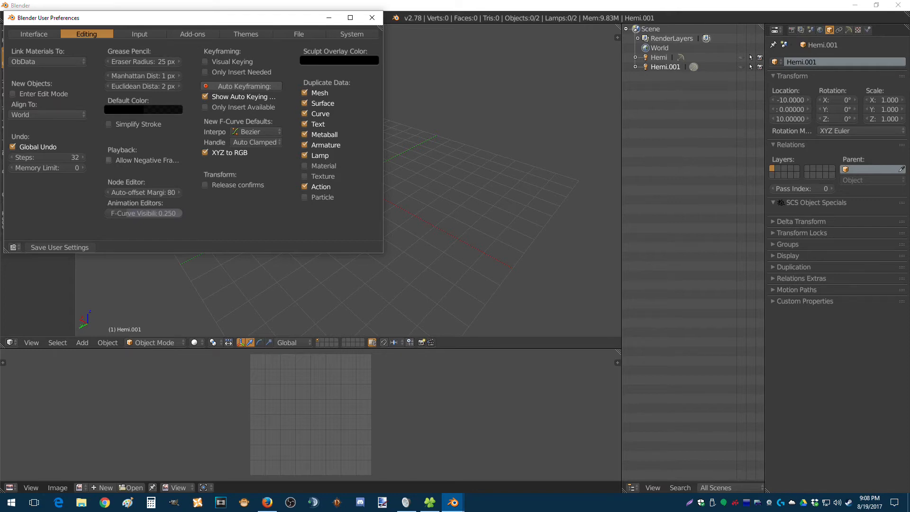
Step: Review the Input preferences with the Window keymap entries, and look over the Add-ons and Themes preferences
{"action": "left_click", "coordinate": [138, 34]}
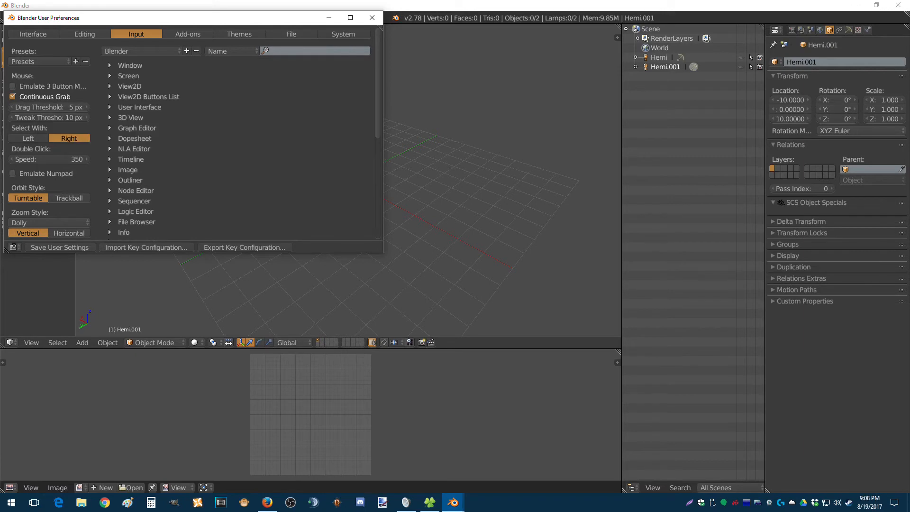
{"action": "left_click", "coordinate": [110, 66]}
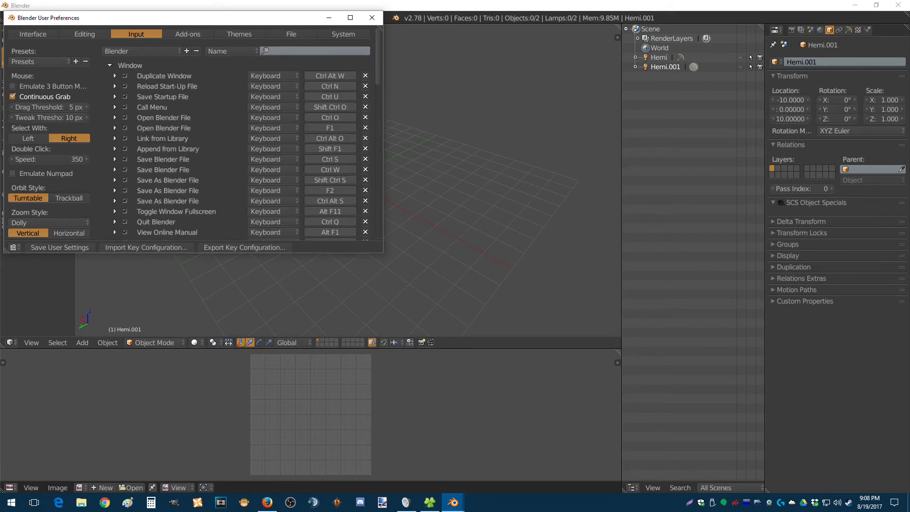
{"action": "scroll", "coordinate": [272, 85], "scroll_direction": "down", "scroll_amount": 6}
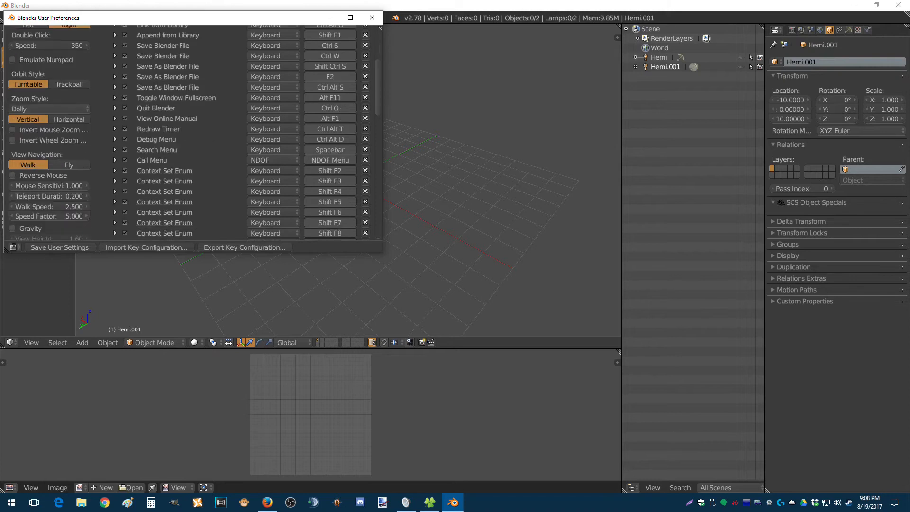
{"action": "scroll", "coordinate": [189, 132], "scroll_direction": "up", "scroll_amount": 6}
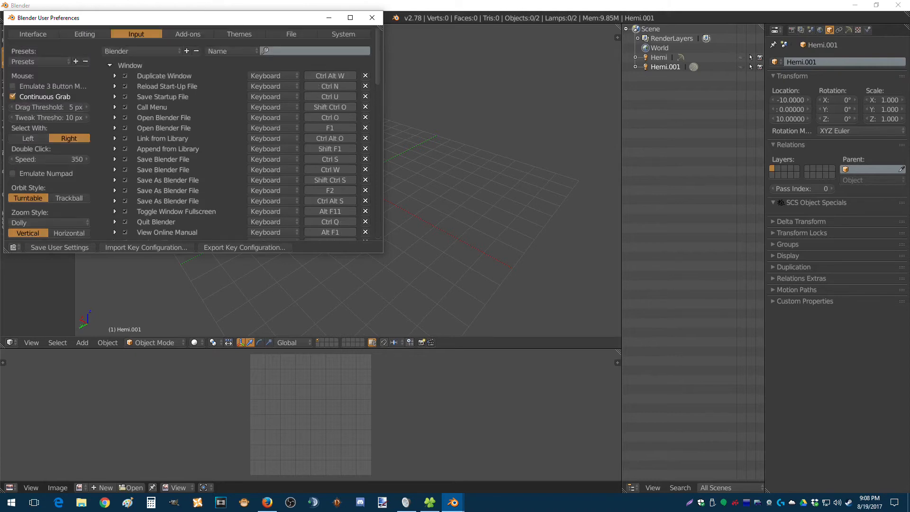
{"action": "left_click", "coordinate": [110, 65]}
{"action": "scroll", "coordinate": [189, 132], "scroll_direction": "down", "scroll_amount": 10}
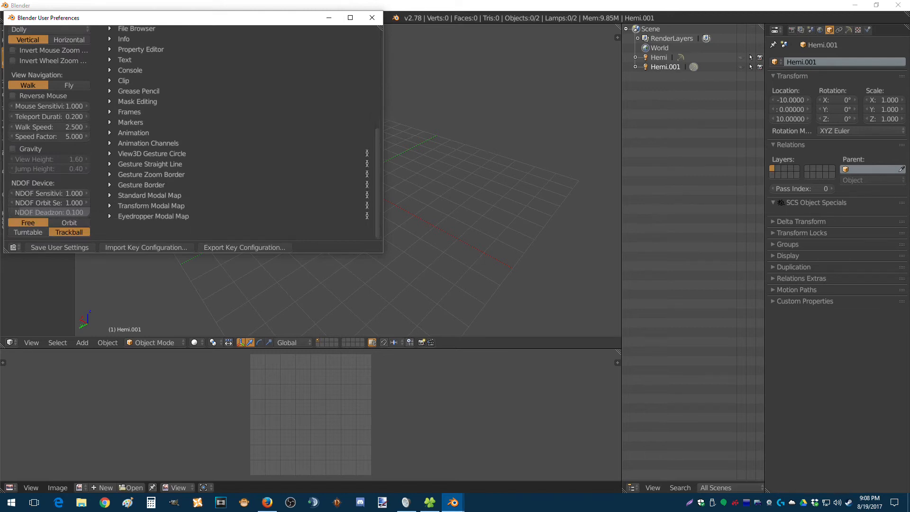
{"action": "scroll", "coordinate": [189, 133], "scroll_direction": "up", "scroll_amount": 10}
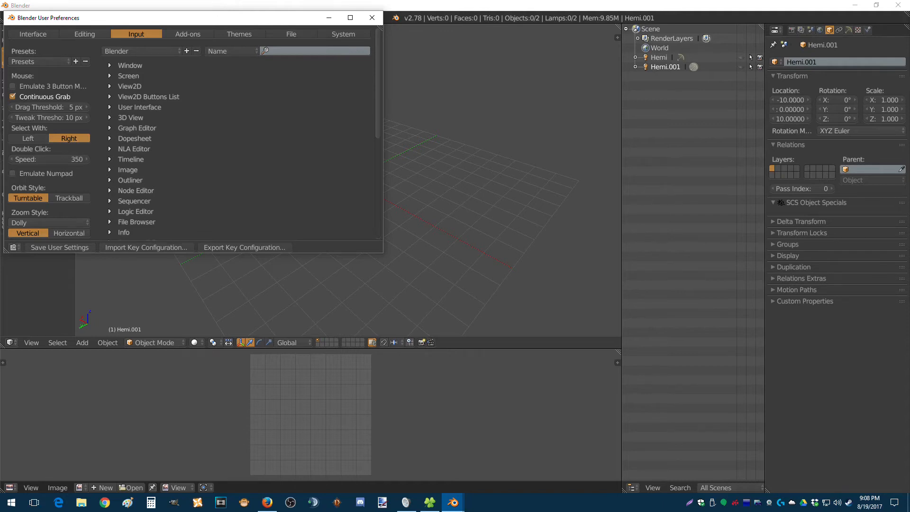
{"action": "left_click", "coordinate": [188, 34]}
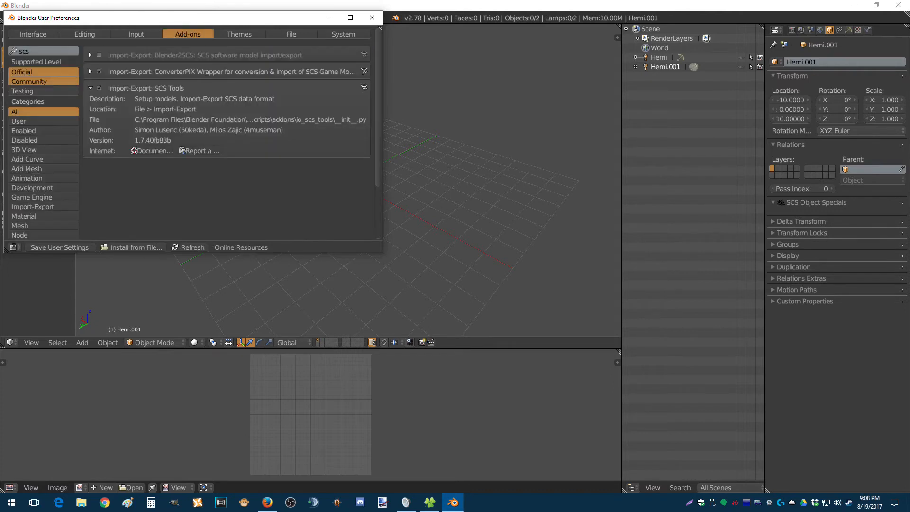
{"action": "left_click", "coordinate": [239, 34]}
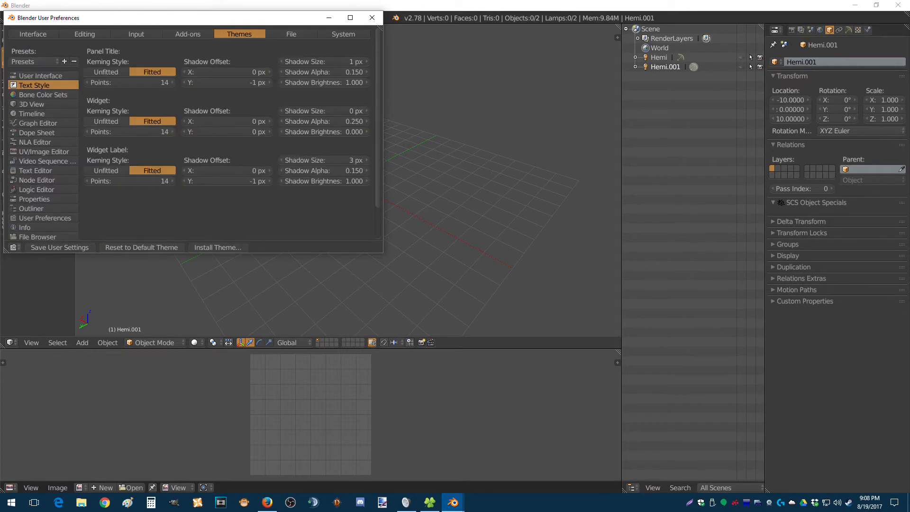
Step: Try a larger Panel Title font size in the theme's Text Style settings and restore it to 14 points
{"action": "left_click", "coordinate": [173, 82]}
{"action": "left_click", "coordinate": [173, 82]}
{"action": "left_click", "coordinate": [87, 83]}
{"action": "left_click", "coordinate": [87, 83]}
Step: Try a Widget font size of 20 points in the theme's Text Style settings and settle on 15 points
{"action": "left_click", "coordinate": [172, 132]}
{"action": "left_click", "coordinate": [172, 132]}
{"action": "left_click", "coordinate": [172, 132]}
{"action": "left_click", "coordinate": [172, 131]}
{"action": "left_click", "coordinate": [173, 131]}
{"action": "left_click", "coordinate": [173, 132]}
{"action": "left_click", "coordinate": [87, 132]}
{"action": "left_click", "coordinate": [87, 131]}
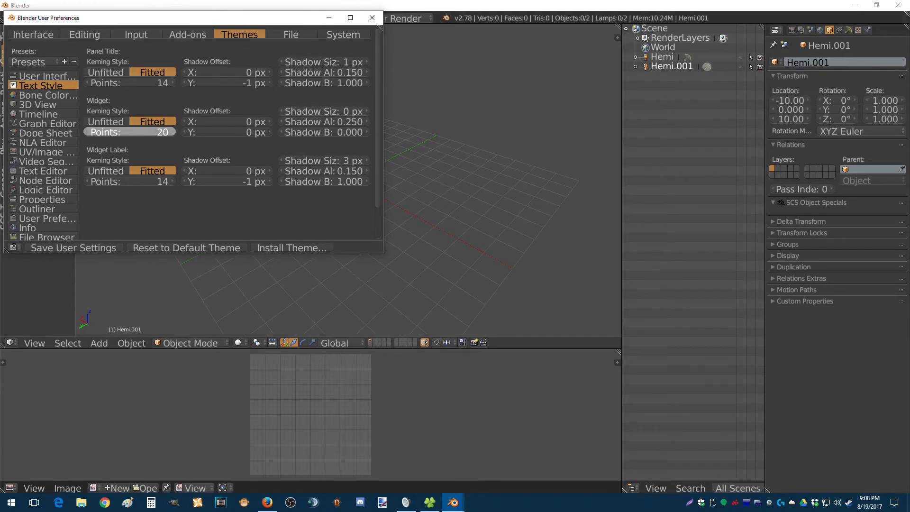
{"action": "left_click", "coordinate": [87, 131]}
{"action": "left_click", "coordinate": [88, 132]}
{"action": "left_click", "coordinate": [88, 132]}
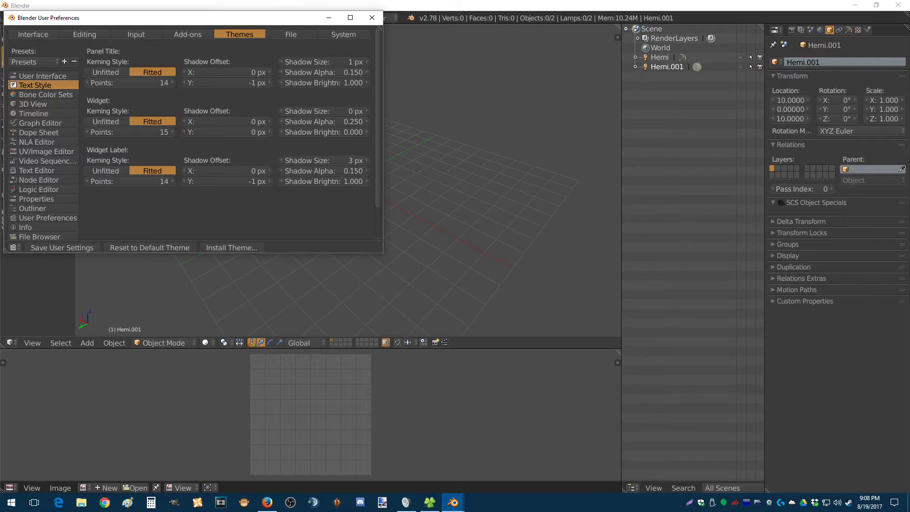
Step: Look at the theme installation and preset options without applying any, and view the File preferences
{"action": "left_click", "coordinate": [231, 247]}
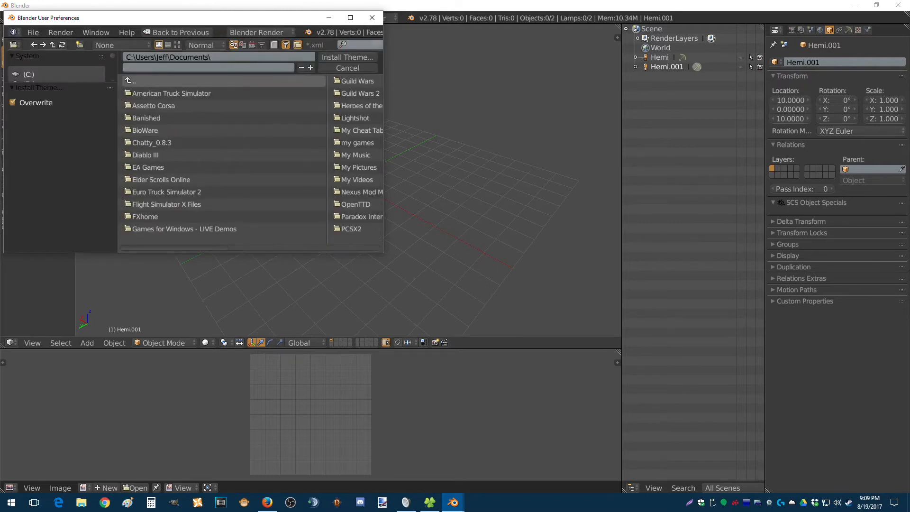
{"action": "left_click", "coordinate": [347, 67]}
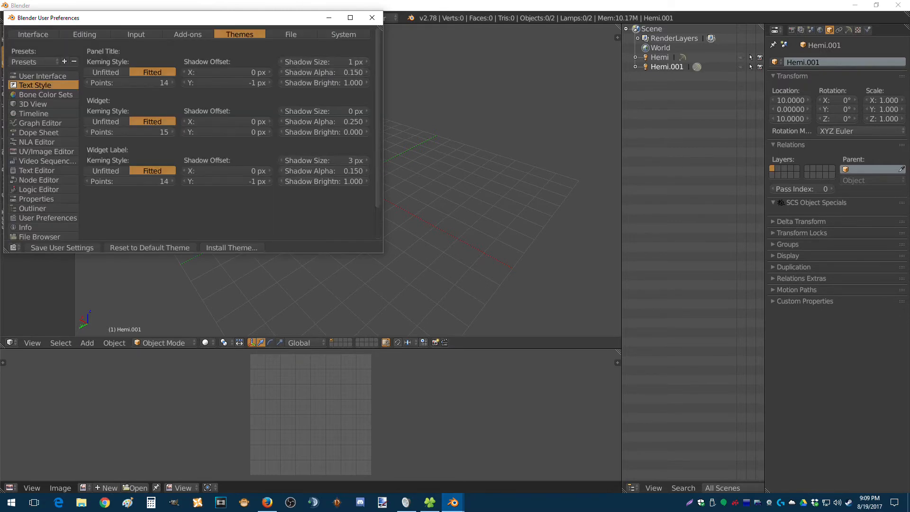
{"action": "left_click", "coordinate": [290, 35]}
{"action": "left_click", "coordinate": [240, 34]}
{"action": "left_click", "coordinate": [32, 62]}
{"action": "left_click", "coordinate": [291, 34]}
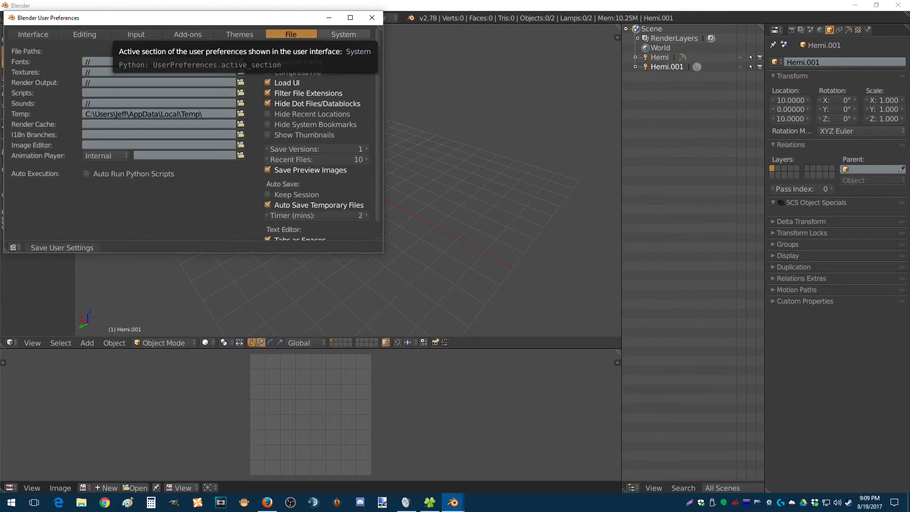
Step: Look over the System preferences and close the user preferences window
{"action": "left_click", "coordinate": [343, 34]}
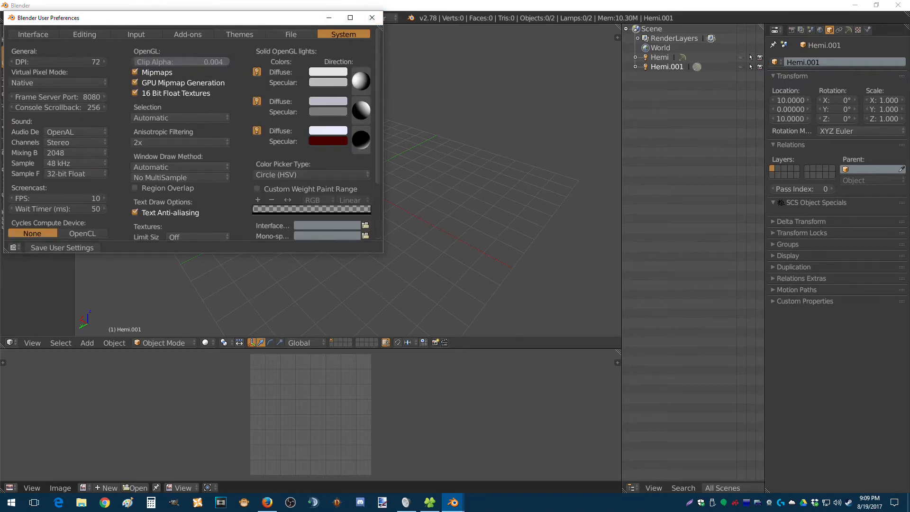
{"action": "left_click", "coordinate": [372, 18]}
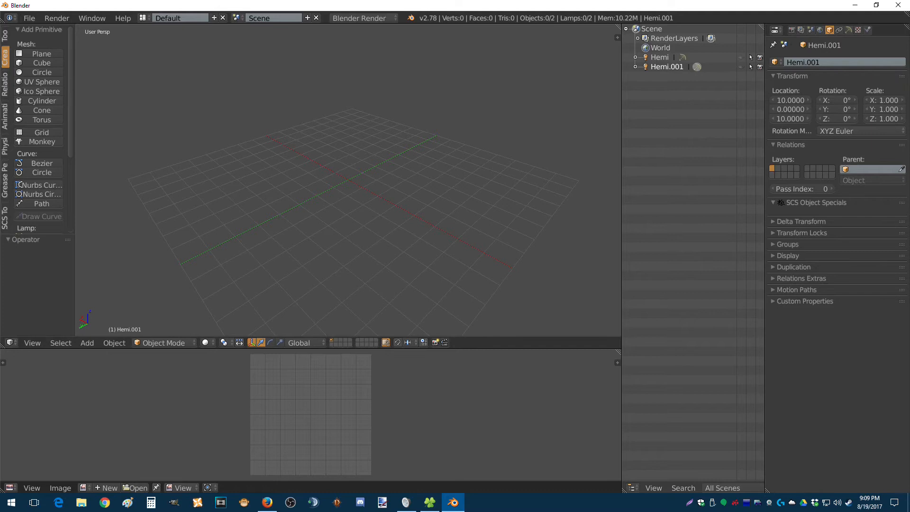
Step: Show both hemi lamps in the viewport and select the Hemi.001 lamp
{"action": "left_click_drag", "start_coordinate": [740, 57], "coordinate": [740, 66]}
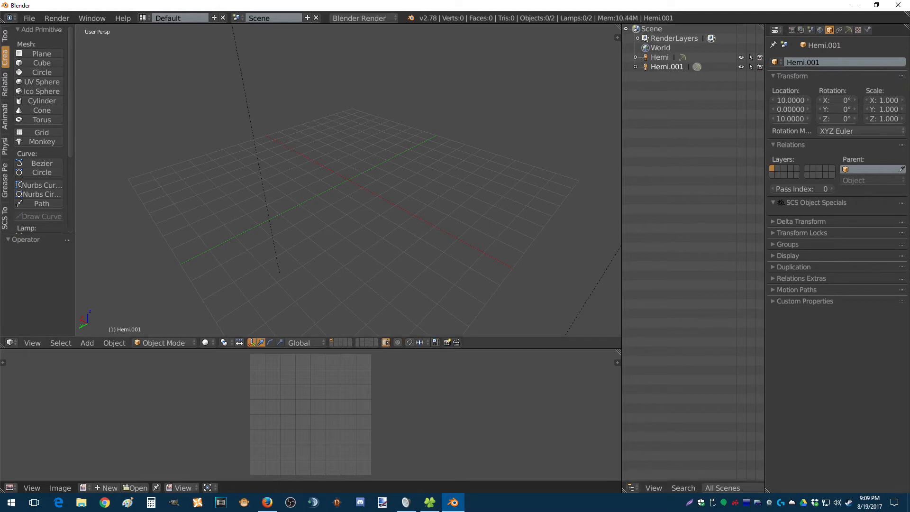
{"action": "scroll", "coordinate": [360, 189], "scroll_direction": "down", "scroll_amount": 4}
{"action": "middle_click_drag", "start_coordinate": [360, 189], "coordinate": [426, 185]}
{"action": "middle_click_drag", "start_coordinate": [426, 184], "coordinate": [418, 180]}
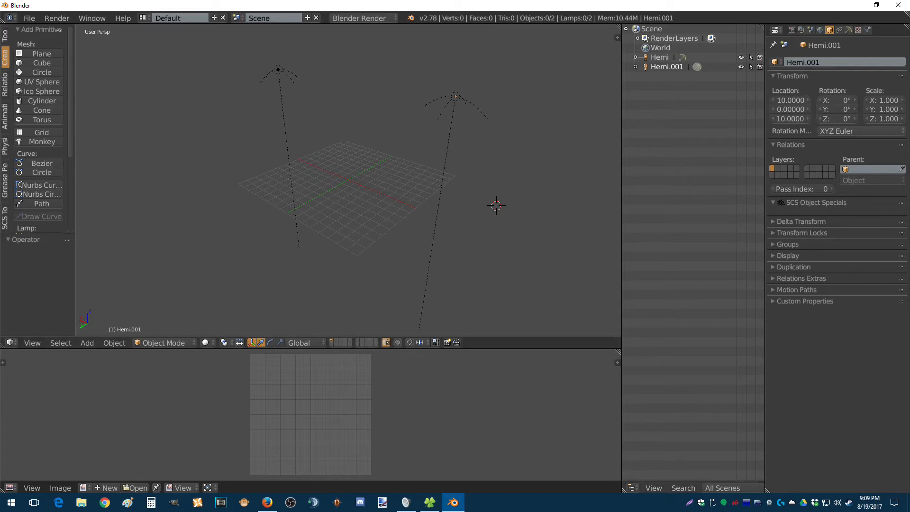
{"action": "mouse_move", "coordinate": [348, 180]}
{"action": "middle_mouse_down"}
{"action": "mouse_move", "coordinate": [370, 161]}
{"action": "mouse_move", "coordinate": [350, 178]}
{"action": "middle_mouse_up"}
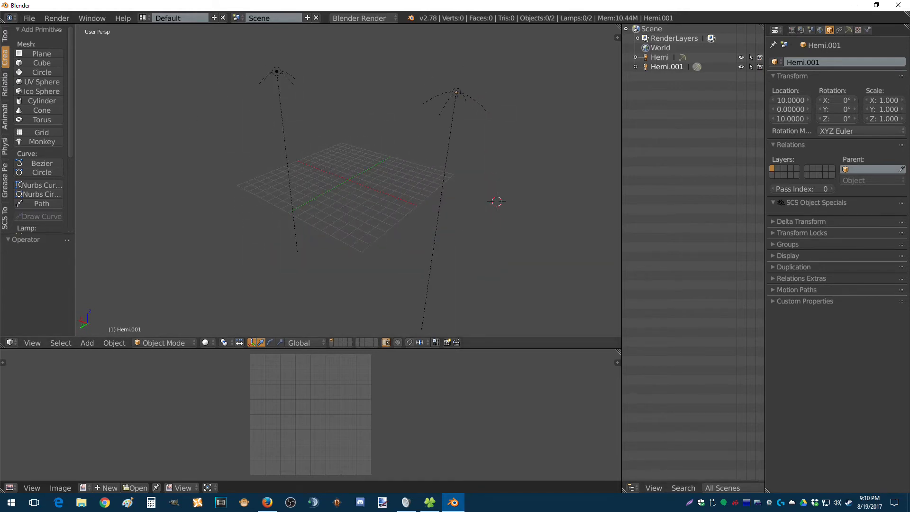
{"action": "right_click", "coordinate": [456, 92]}
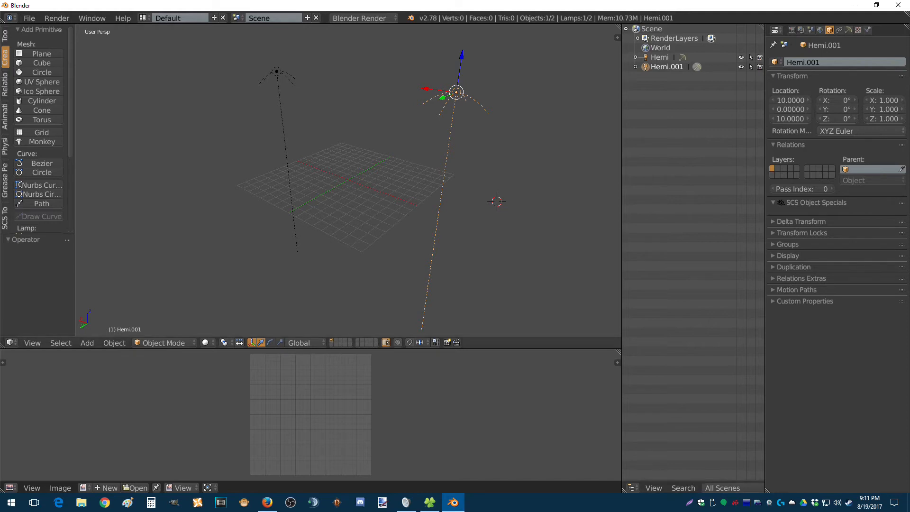
Step: Add a third hemi lamp at the 3D cursor and delete it from the scene
{"action": "scroll", "coordinate": [42, 62], "scroll_direction": "down", "scroll_amount": 4}
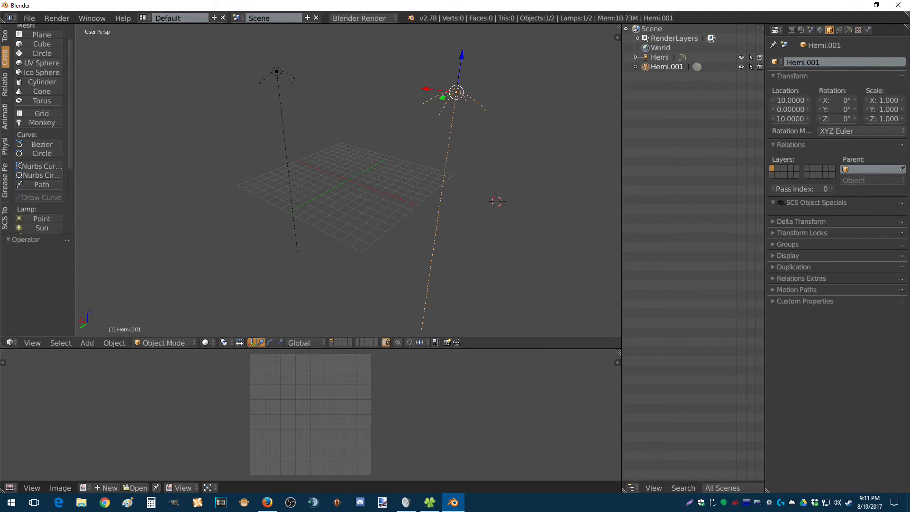
{"action": "scroll", "coordinate": [42, 171], "scroll_direction": "down", "scroll_amount": 2}
{"action": "left_click", "coordinate": [41, 171]}
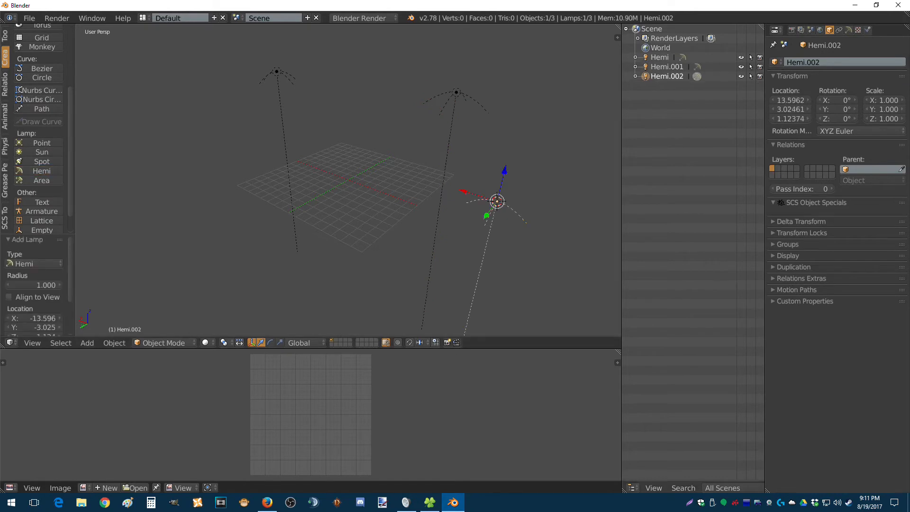
{"action": "right_click", "coordinate": [644, 75]}
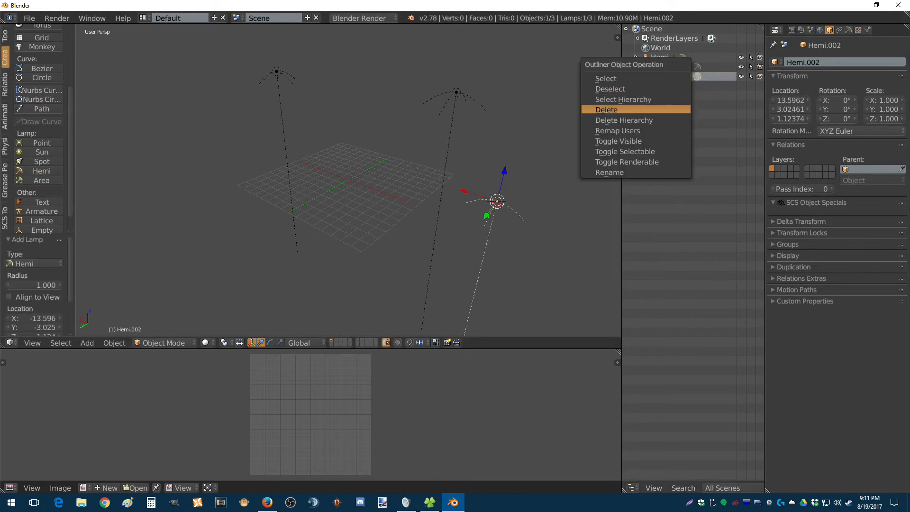
{"action": "left_click", "coordinate": [625, 109]}
Step: Hide the two remaining hemi lamps so the 3D viewport shows only the grid
{"action": "mouse_move", "coordinate": [416, 156]}
{"action": "middle_mouse_down"}
{"action": "mouse_move", "coordinate": [426, 138]}
{"action": "mouse_move", "coordinate": [417, 156]}
{"action": "mouse_move", "coordinate": [408, 146]}
{"action": "middle_mouse_up"}
{"action": "key", "text": "shift+h"}
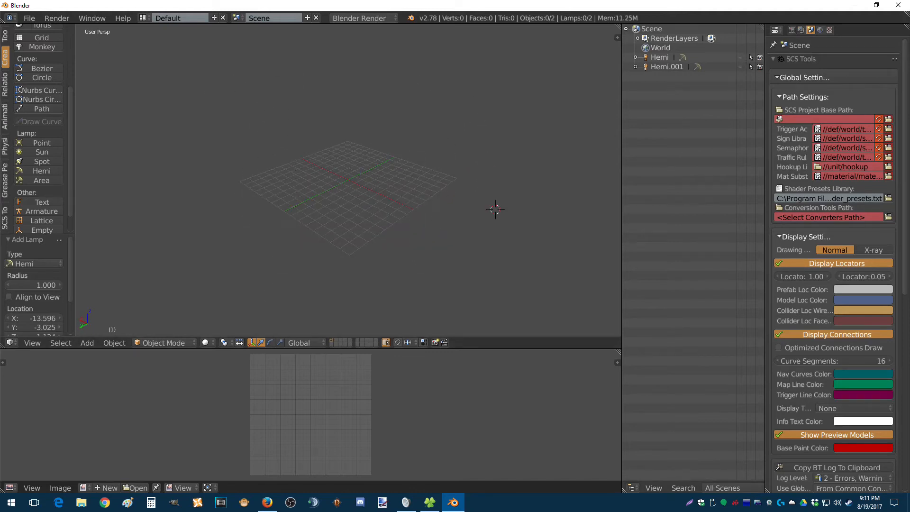
{"action": "mouse_move", "coordinate": [417, 180]}
{"action": "middle_mouse_down"}
{"action": "mouse_move", "coordinate": [450, 176]}
{"action": "mouse_move", "coordinate": [360, 183]}
{"action": "mouse_move", "coordinate": [407, 173]}
{"action": "middle_mouse_up"}
{"action": "scroll", "coordinate": [407, 173], "scroll_direction": "up", "scroll_amount": 3}
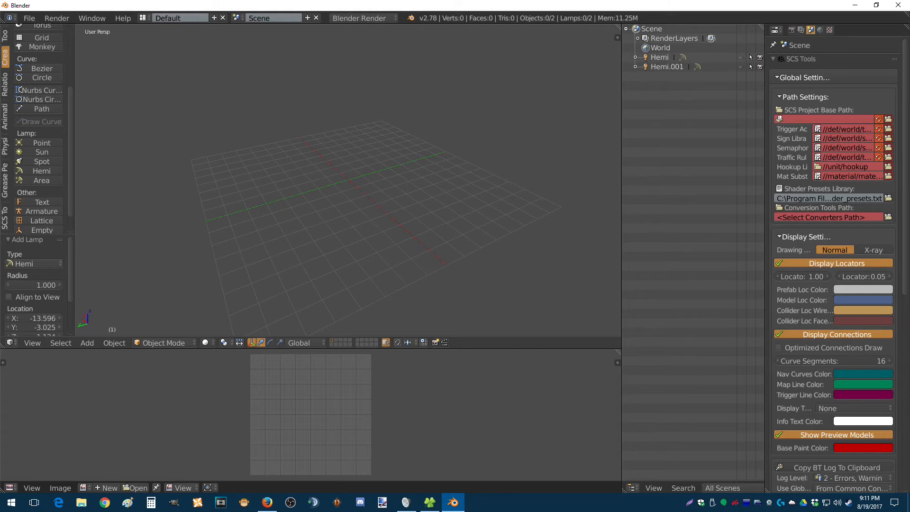
Step: Start an SCS Formats (.pim) import, look inside chinos\chinos_exp and return to the D:\ATS Mods folder
{"action": "left_click", "coordinate": [30, 18]}
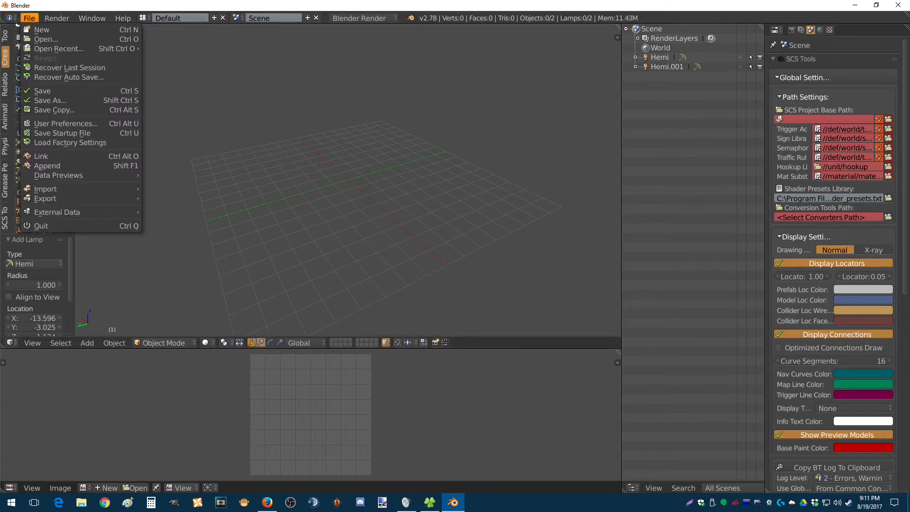
{"action": "mouse_move", "coordinate": [57, 188]}
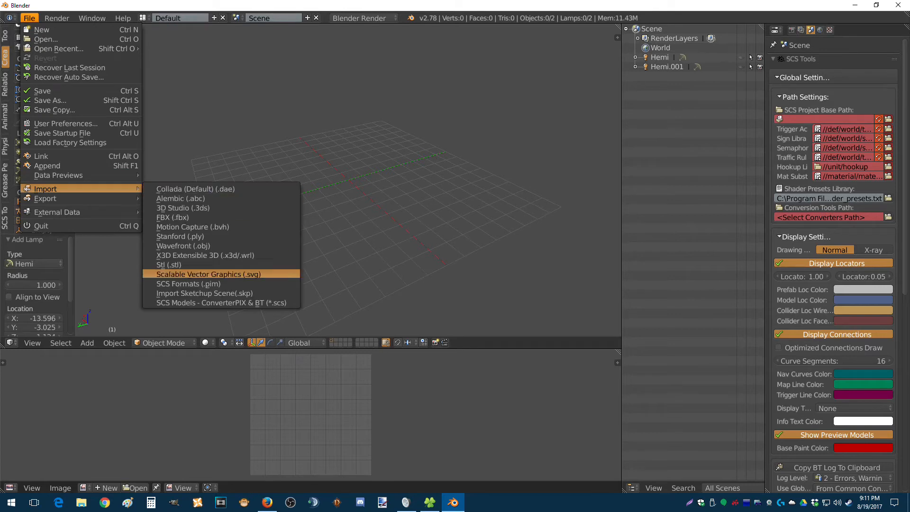
{"action": "left_click", "coordinate": [189, 284]}
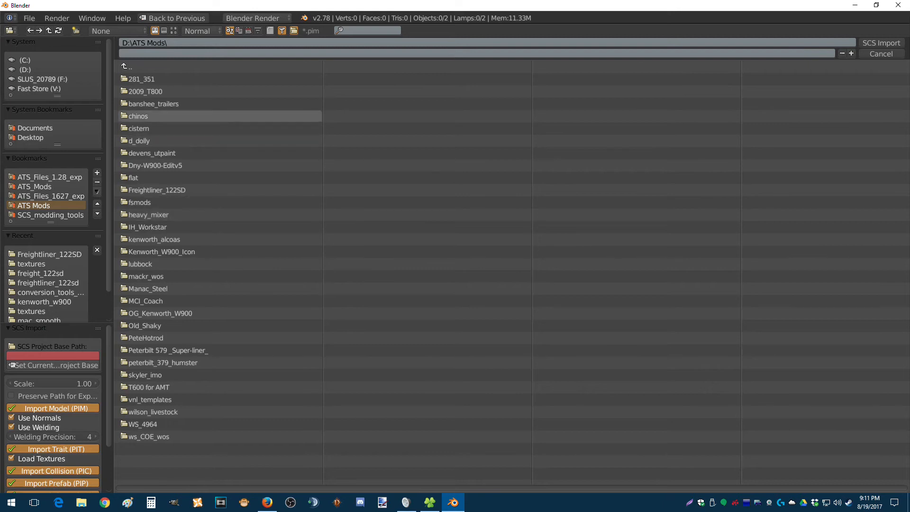
{"action": "left_click", "coordinate": [138, 116]}
{"action": "left_click", "coordinate": [144, 78]}
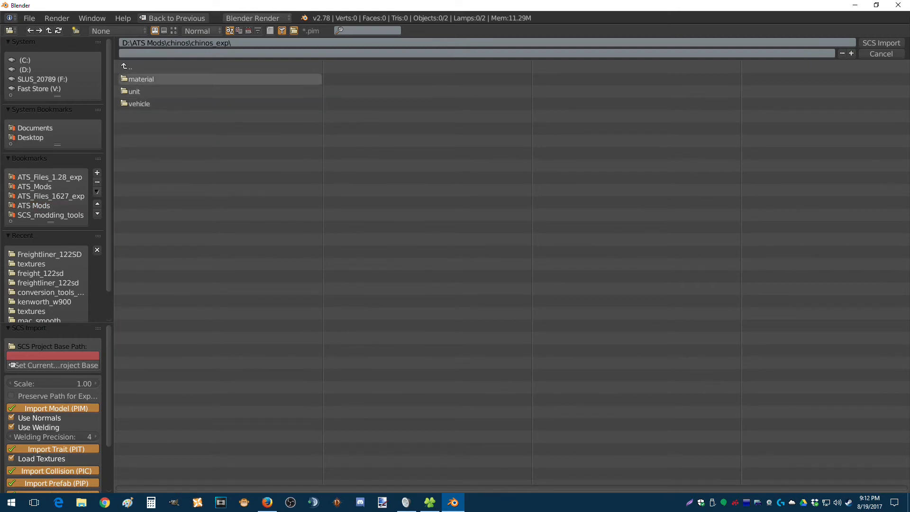
{"action": "left_click", "coordinate": [127, 66]}
{"action": "left_click", "coordinate": [127, 67]}
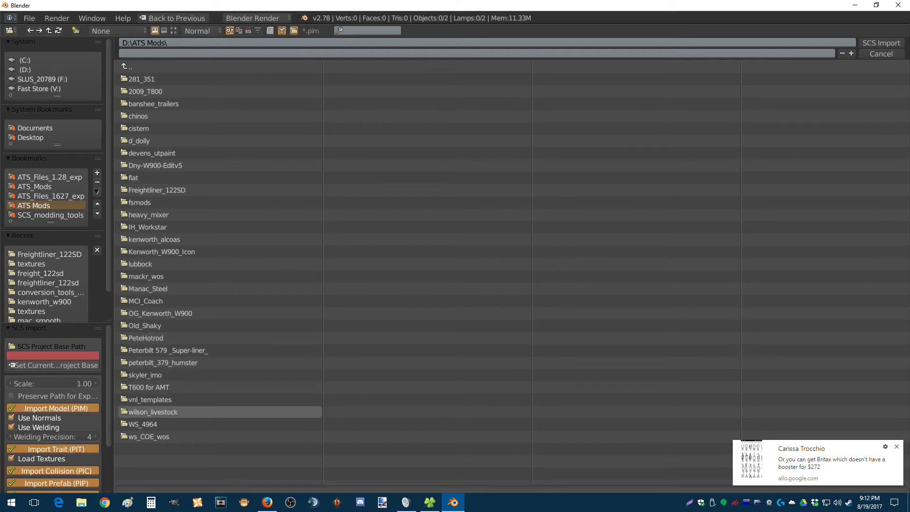
Step: Set D:\ATS Mods\chinos\chinos_exp as the SCS Project Base Path and run the SCS import on that folder
{"action": "left_click", "coordinate": [138, 116]}
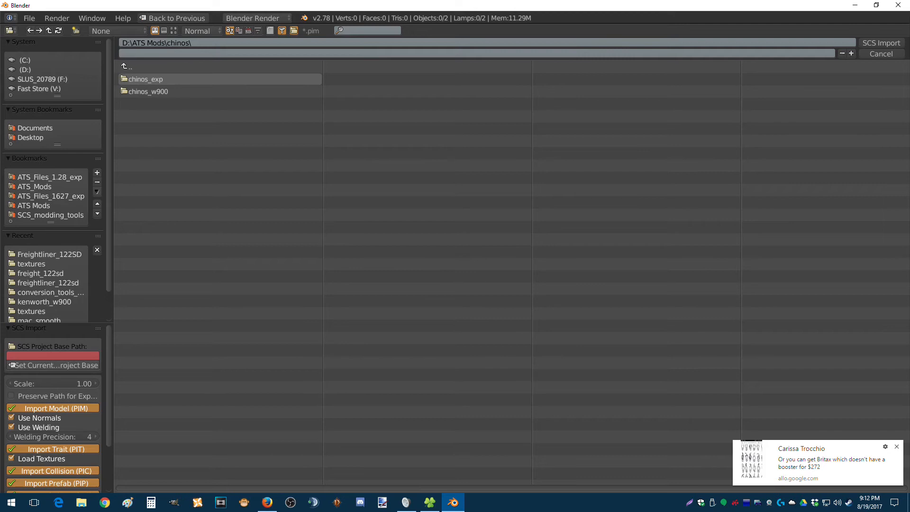
{"action": "left_click", "coordinate": [145, 79]}
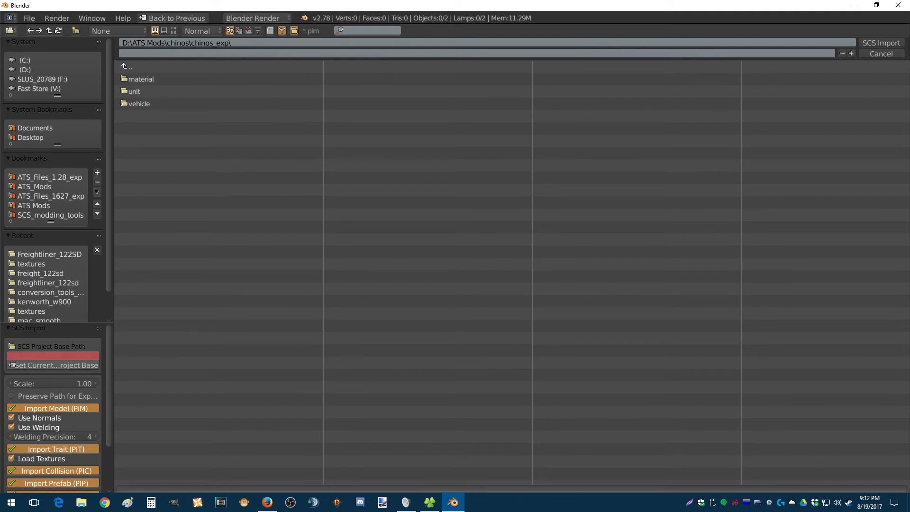
{"action": "left_click", "coordinate": [52, 364]}
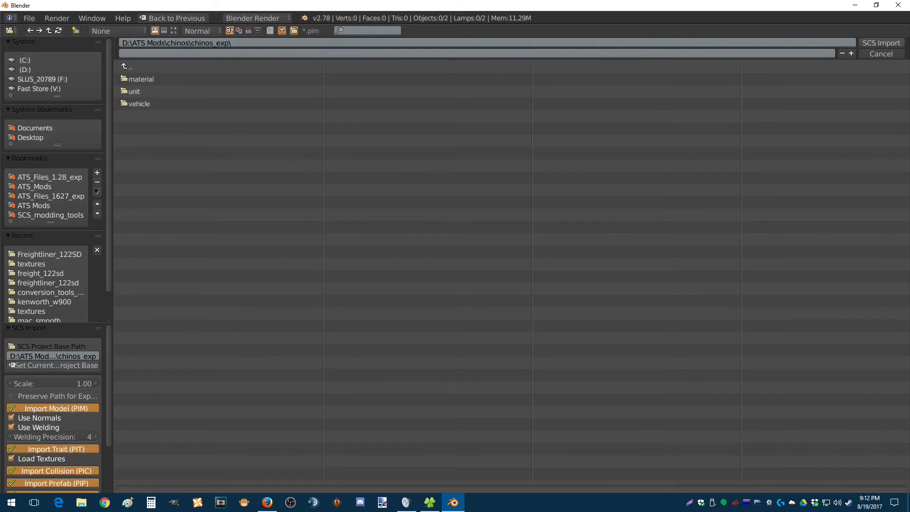
{"action": "left_click", "coordinate": [880, 43]}
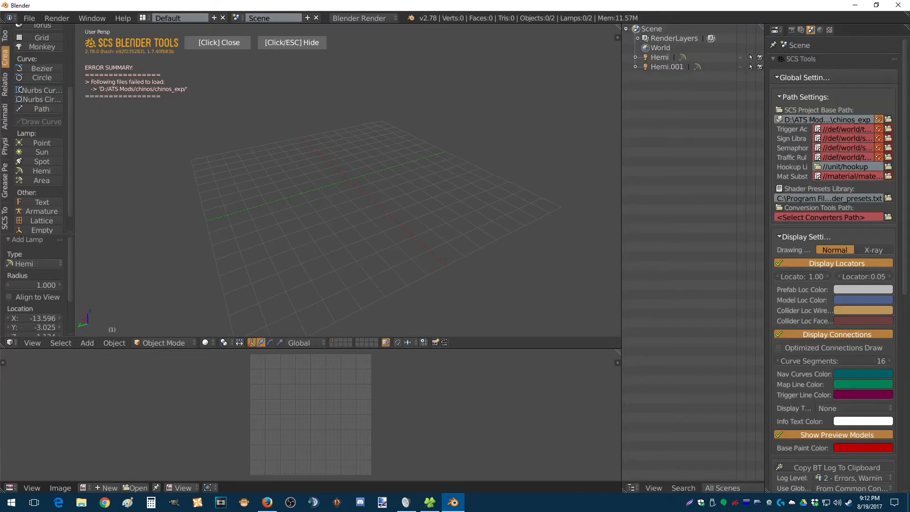
{"action": "left_click", "coordinate": [219, 43]}
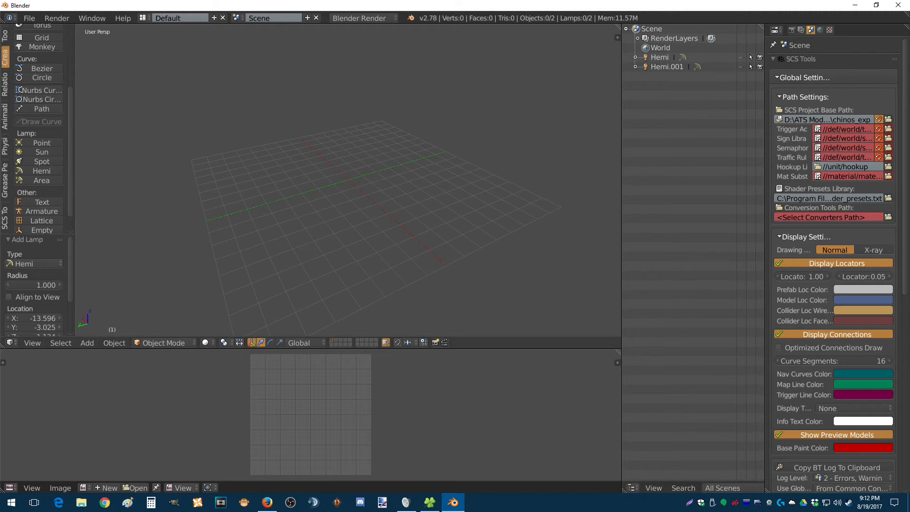
Step: Import the SCS model chinos.pim from vehicle\truck\upgrade\exhaust\kenworth_w900 inside the chinos_exp folder
{"action": "left_click", "coordinate": [30, 18]}
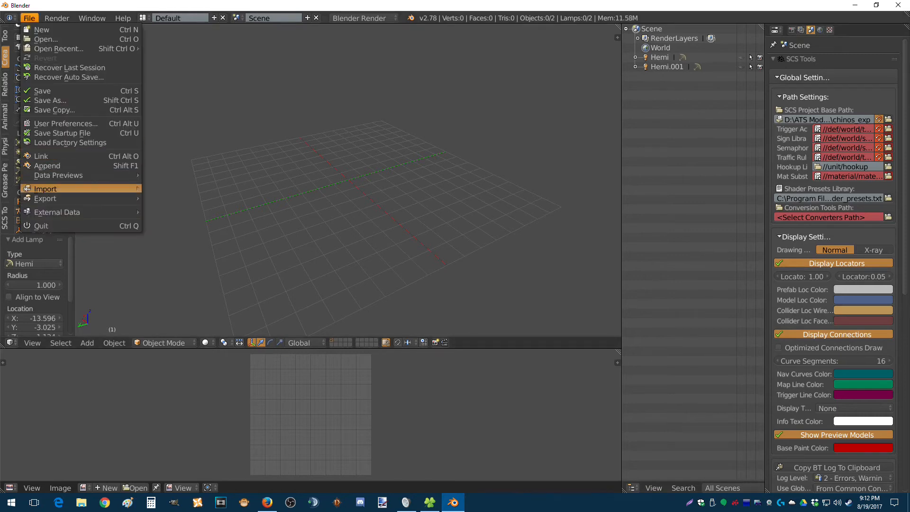
{"action": "mouse_move", "coordinate": [52, 189]}
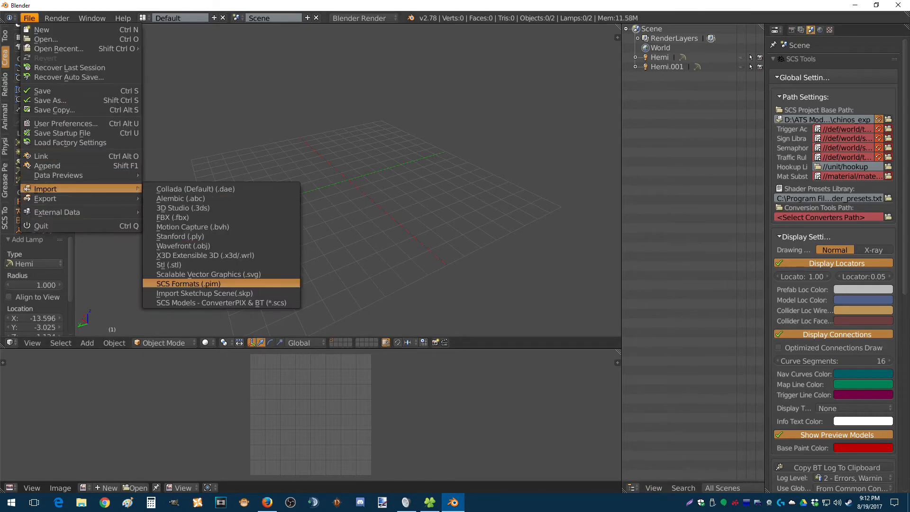
{"action": "left_click", "coordinate": [180, 284]}
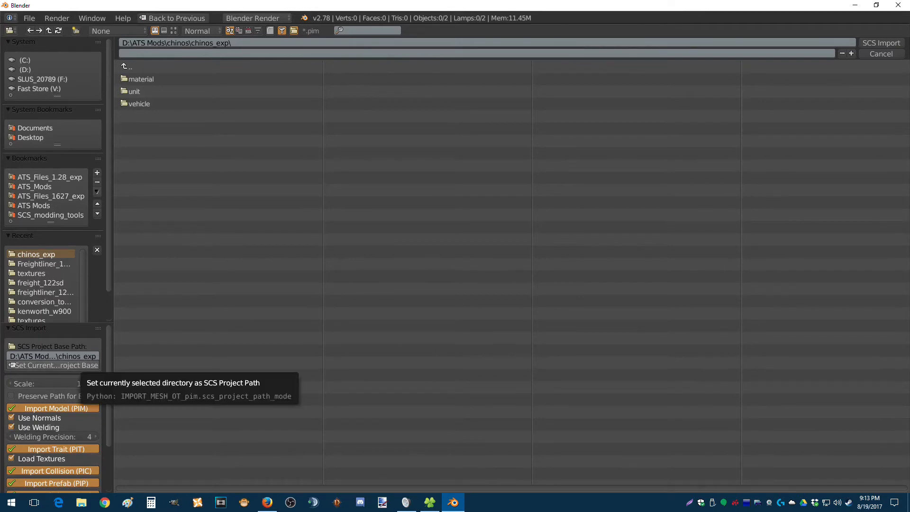
{"action": "left_click", "coordinate": [139, 104]}
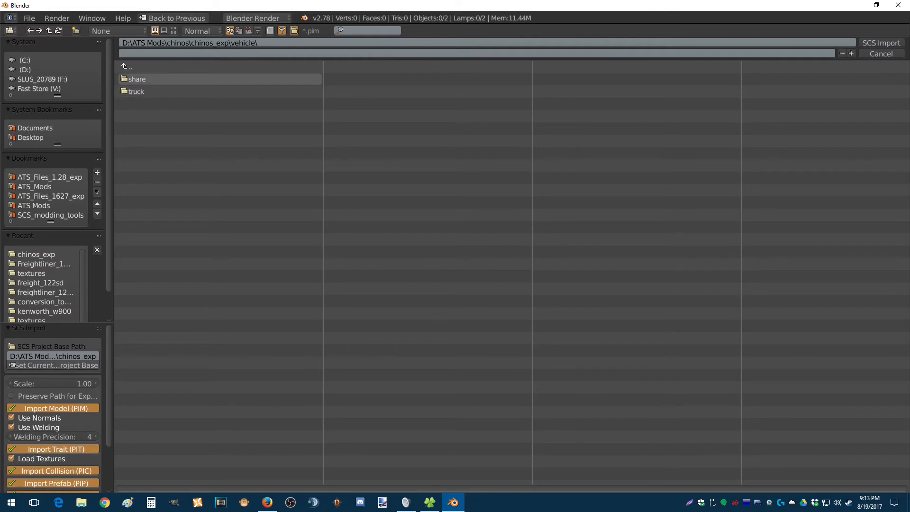
{"action": "left_click", "coordinate": [140, 92]}
{"action": "left_click", "coordinate": [139, 91]}
{"action": "left_click", "coordinate": [139, 79]}
{"action": "left_click", "coordinate": [140, 79]}
{"action": "left_click", "coordinate": [139, 79]}
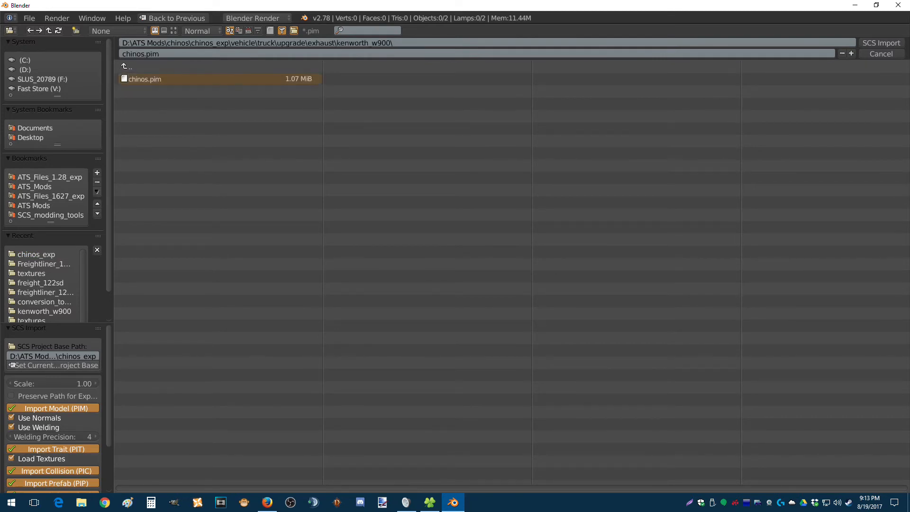
{"action": "left_click", "coordinate": [881, 43]}
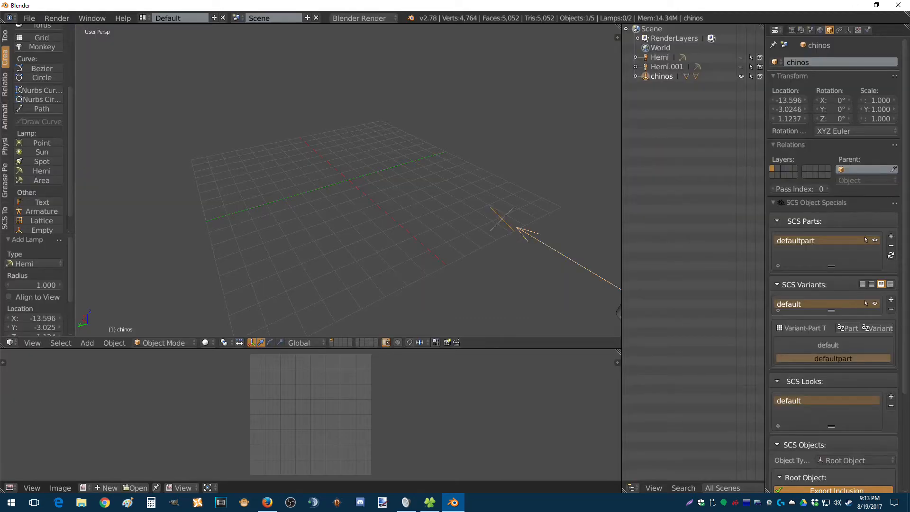
Step: Start the Screencast Keys display in the 3D view and bring its settings into view
{"action": "scroll", "coordinate": [348, 180], "scroll_direction": "down", "scroll_amount": 4}
{"action": "middle_click_drag", "start_coordinate": [348, 190], "coordinate": [319, 187]}
{"action": "scroll", "coordinate": [308, 161], "scroll_direction": "up", "scroll_amount": 3}
{"action": "scroll", "coordinate": [264, 179], "scroll_direction": "down", "scroll_amount": 1}
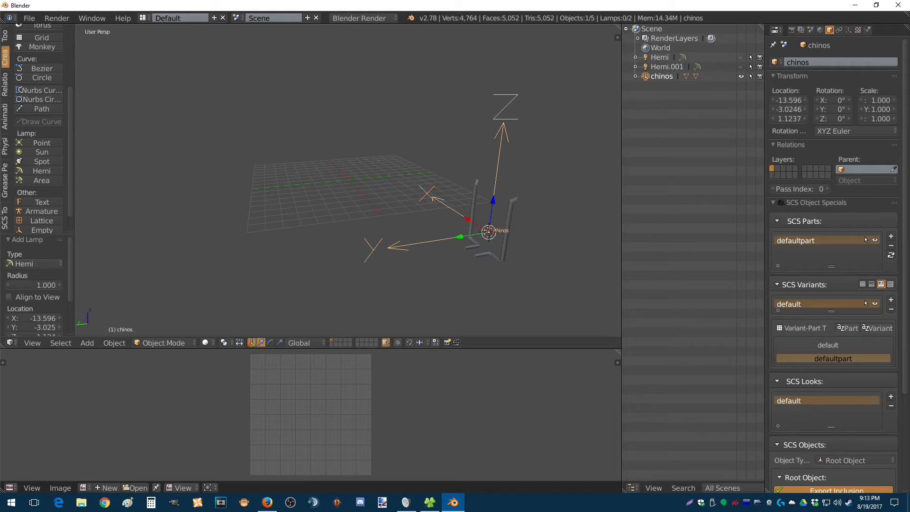
{"action": "key", "text": "n"}
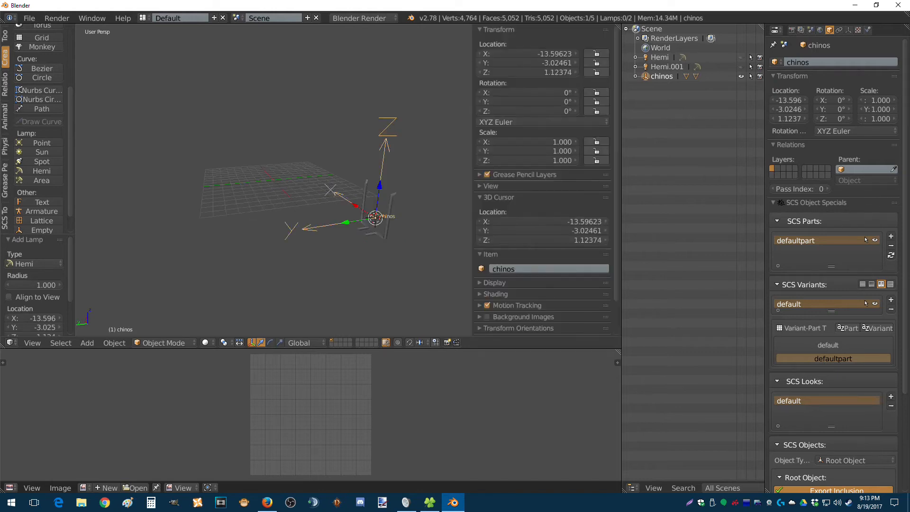
{"action": "scroll", "coordinate": [542, 189], "scroll_direction": "down", "scroll_amount": 2}
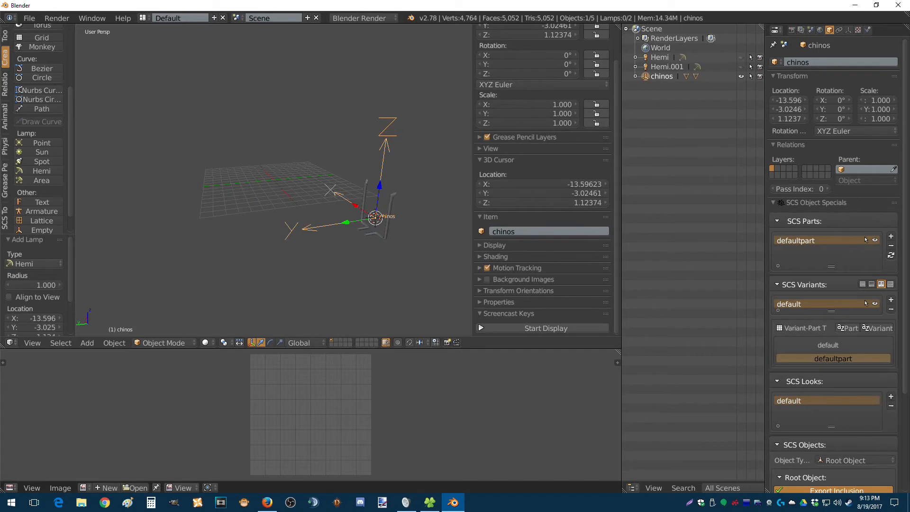
{"action": "left_click", "coordinate": [546, 328]}
{"action": "scroll", "coordinate": [545, 313], "scroll_direction": "down", "scroll_amount": 4}
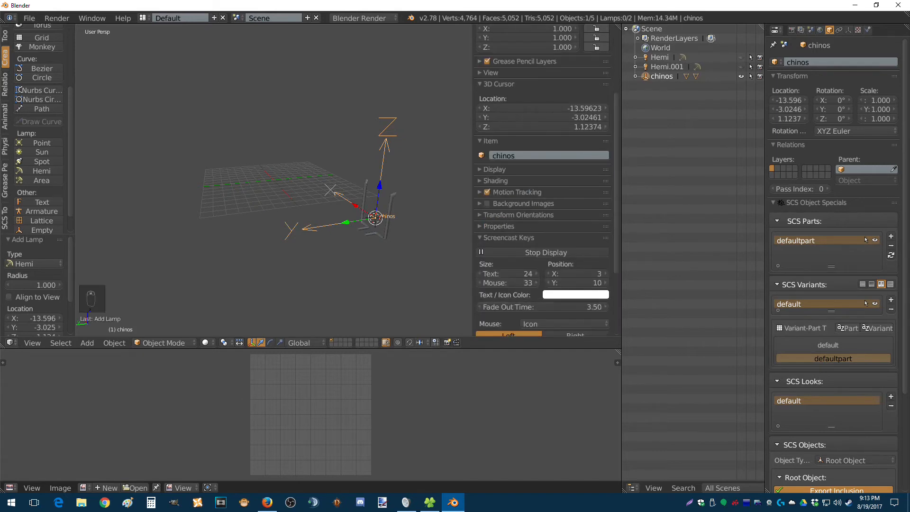
{"action": "scroll", "coordinate": [543, 190], "scroll_direction": "down", "scroll_amount": 5}
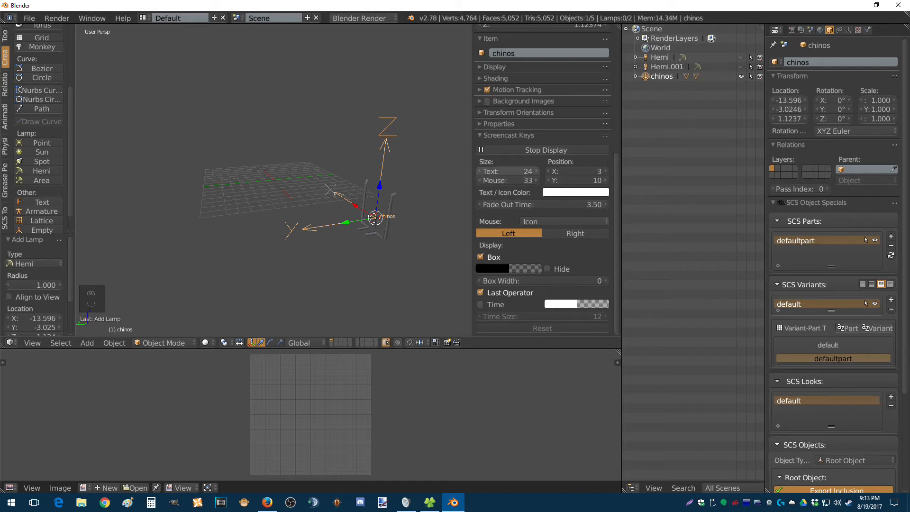
Step: Set the Screencast Keys text size to 36 and mouse size to 42, and close the view properties
{"action": "left_click", "coordinate": [537, 171]}
{"action": "left_click", "coordinate": [536, 172]}
{"action": "left_click", "coordinate": [536, 172]}
{"action": "left_click", "coordinate": [537, 172]}
{"action": "left_click", "coordinate": [536, 172]}
{"action": "left_click", "coordinate": [536, 171]}
{"action": "left_click", "coordinate": [536, 171]}
{"action": "left_click", "coordinate": [537, 171]}
{"action": "left_click", "coordinate": [536, 171]}
{"action": "left_click_drag", "start_coordinate": [517, 180], "coordinate": [526, 180]}
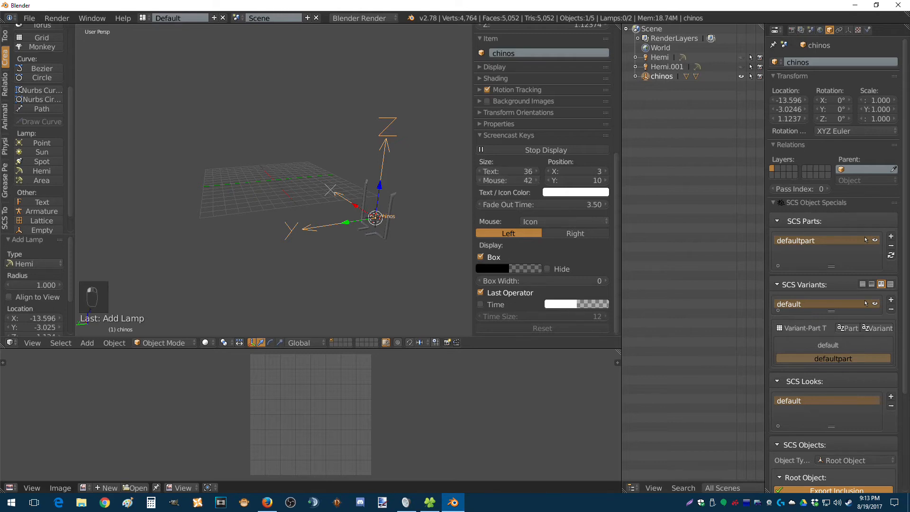
{"action": "key", "text": "n"}
Step: Snap the 3D cursor to the center and snap the chinos root object to the cursor
{"action": "scroll", "coordinate": [379, 189], "scroll_direction": "up", "scroll_amount": 1}
{"action": "middle_click_drag", "start_coordinate": [379, 189], "coordinate": [463, 199]}
{"action": "scroll", "coordinate": [347, 180], "scroll_direction": "down", "scroll_amount": 2}
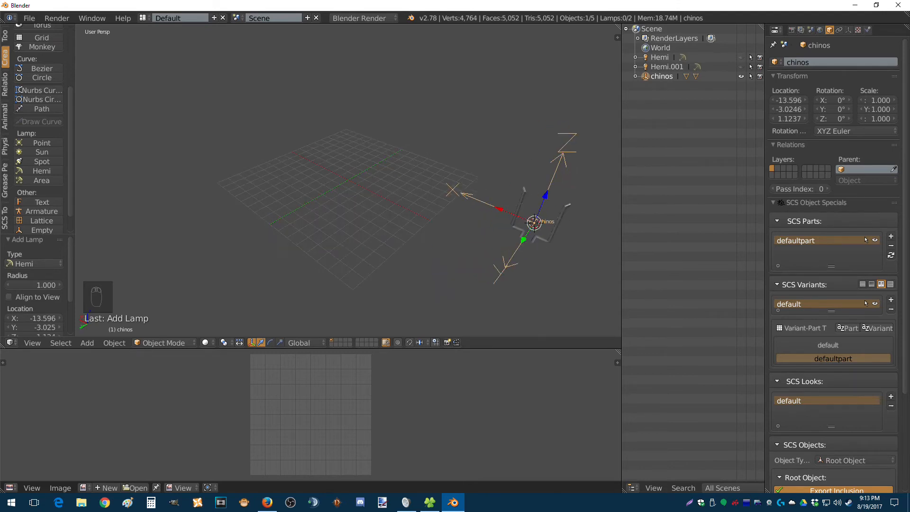
{"action": "key", "text": "shift+s"}
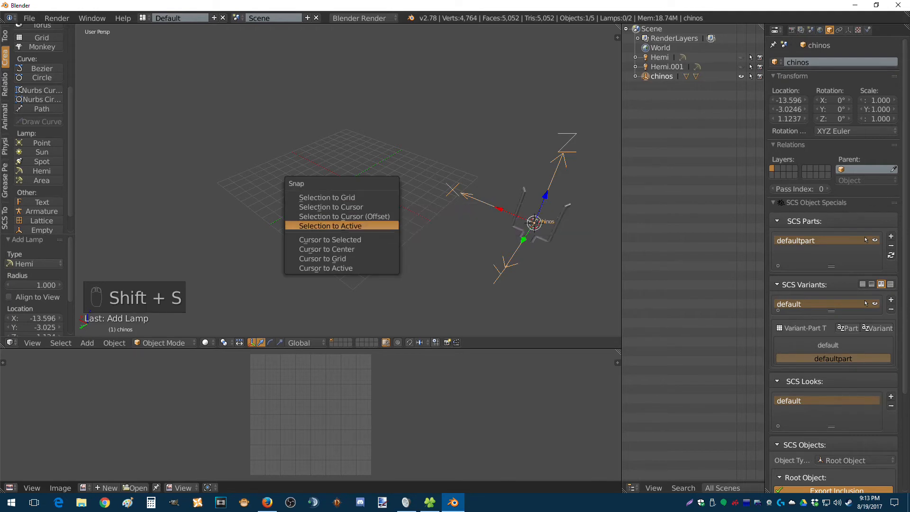
{"action": "left_click", "coordinate": [326, 249]}
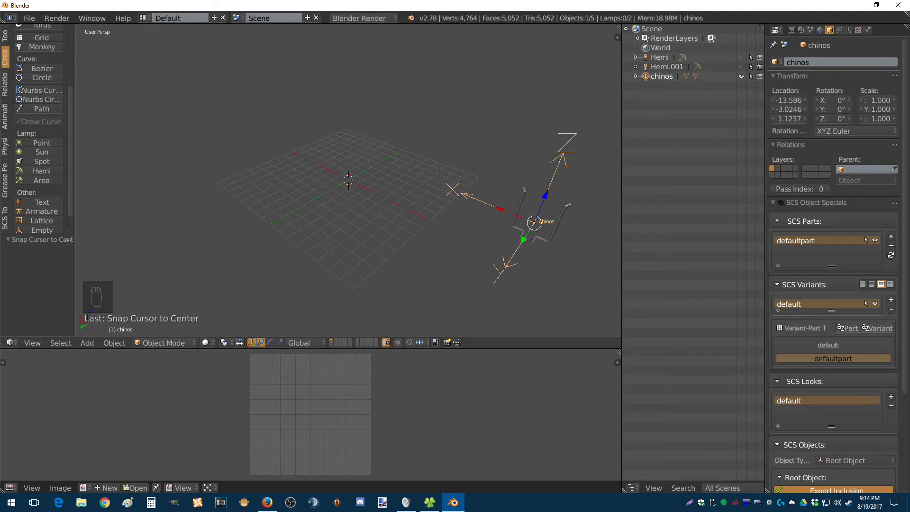
{"action": "key", "text": "shift+s"}
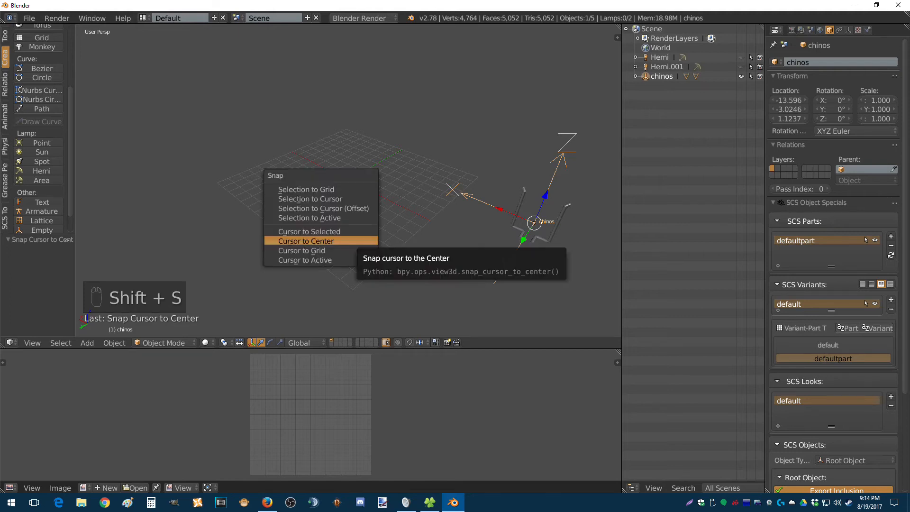
{"action": "left_click", "coordinate": [327, 199]}
{"action": "scroll", "coordinate": [326, 199], "scroll_direction": "up", "scroll_amount": 6}
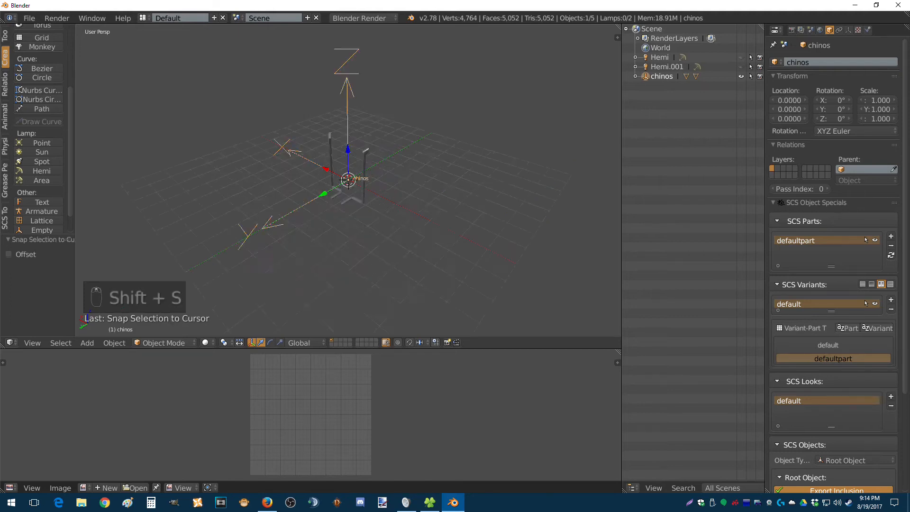
Step: Expand the chinos hierarchy and examine which parts of the exhaust stacks belong to piece_0 and piece_1
{"action": "middle_click_drag", "start_coordinate": [326, 199], "coordinate": [341, 131]}
{"action": "scroll", "coordinate": [287, 168], "scroll_direction": "up", "scroll_amount": 4}
{"action": "scroll", "coordinate": [464, 123], "scroll_direction": "up", "scroll_amount": 2}
{"action": "right_click", "coordinate": [382, 201]}
{"action": "right_click", "coordinate": [388, 182]}
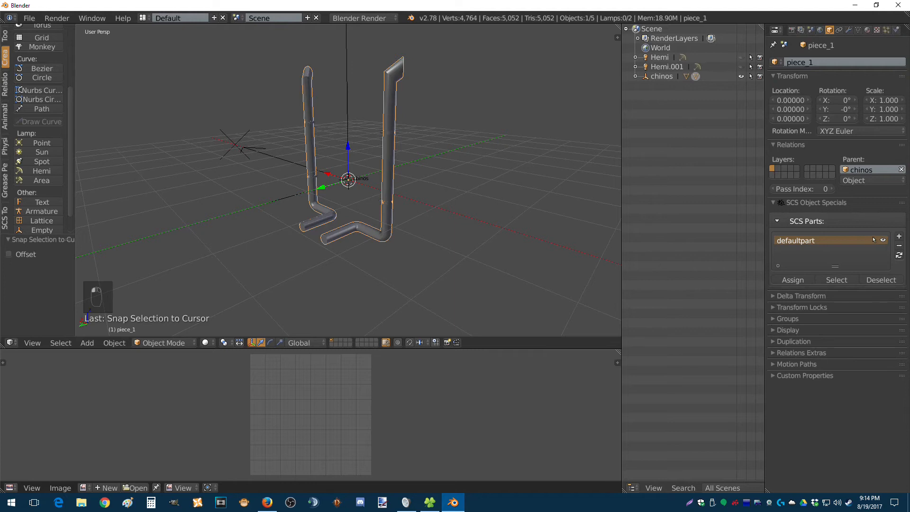
{"action": "left_click", "coordinate": [673, 86]}
{"action": "left_click", "coordinate": [673, 95]}
{"action": "left_click", "coordinate": [661, 76]}
{"action": "left_click", "coordinate": [673, 86]}
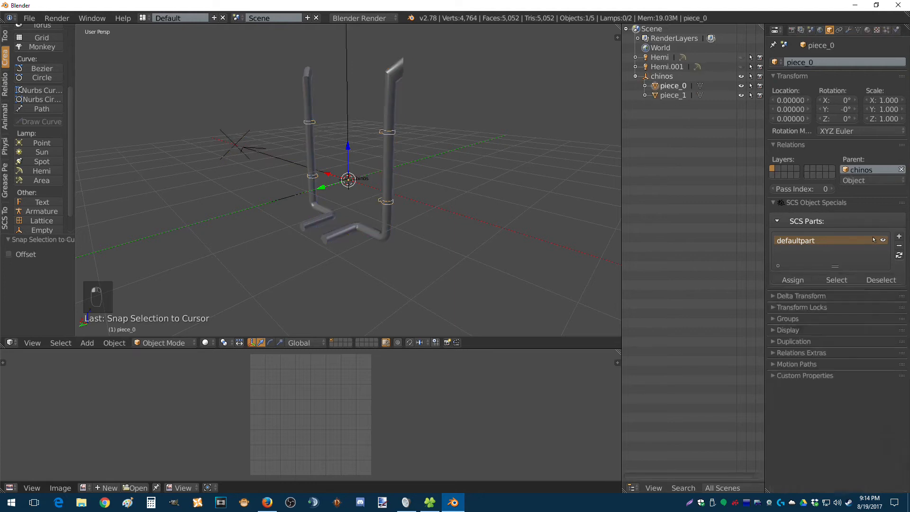
{"action": "mouse_move", "coordinate": [455, 175]}
{"action": "middle_mouse_down"}
{"action": "mouse_move", "coordinate": [516, 181]}
{"action": "mouse_move", "coordinate": [465, 197]}
{"action": "mouse_move", "coordinate": [429, 168]}
{"action": "mouse_move", "coordinate": [462, 179]}
{"action": "middle_mouse_up"}
Step: Select piece_1 and review its chrome material's shader, attributes and texture settings
{"action": "left_click", "coordinate": [673, 95]}
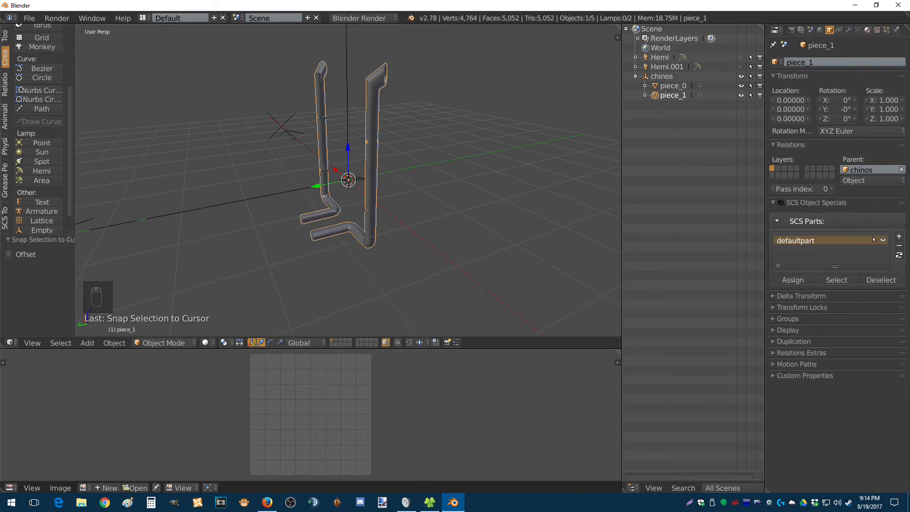
{"action": "left_click", "coordinate": [867, 29]}
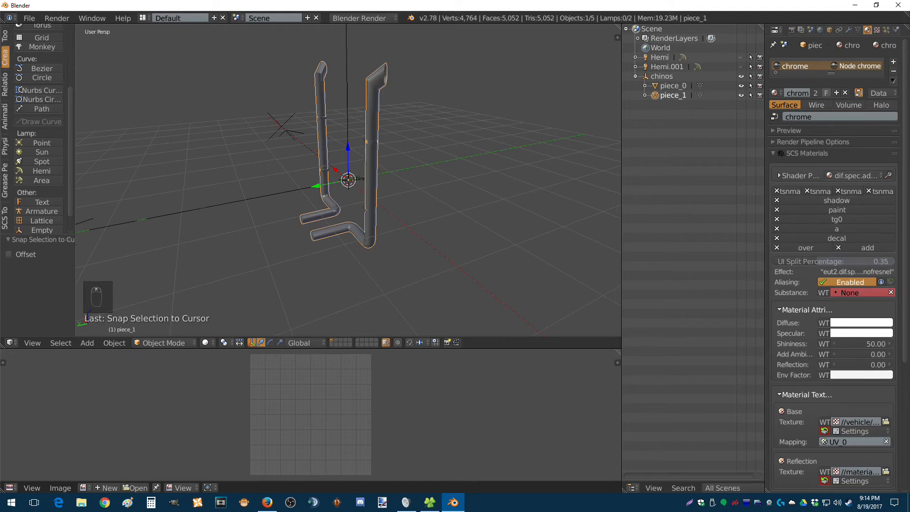
{"action": "scroll", "coordinate": [837, 266], "scroll_direction": "down", "scroll_amount": 6}
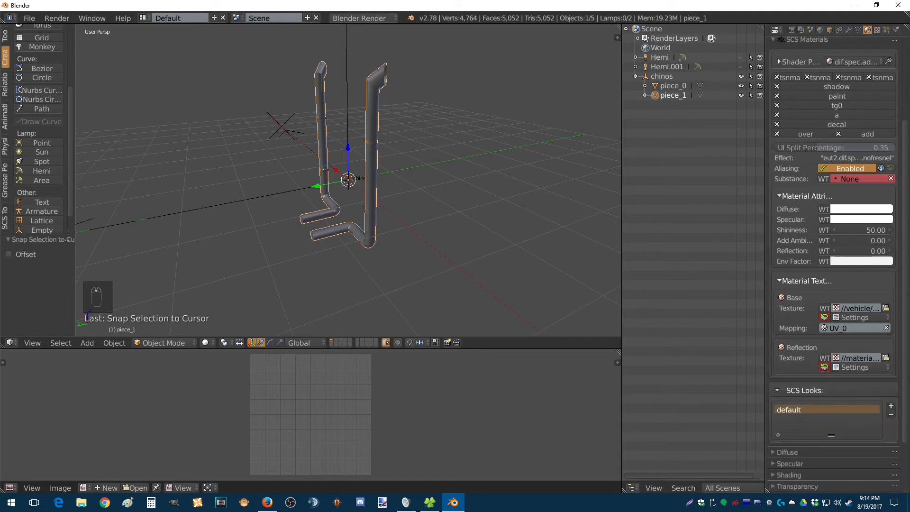
{"action": "scroll", "coordinate": [836, 265], "scroll_direction": "down", "scroll_amount": 3}
{"action": "scroll", "coordinate": [836, 265], "scroll_direction": "up", "scroll_amount": 8}
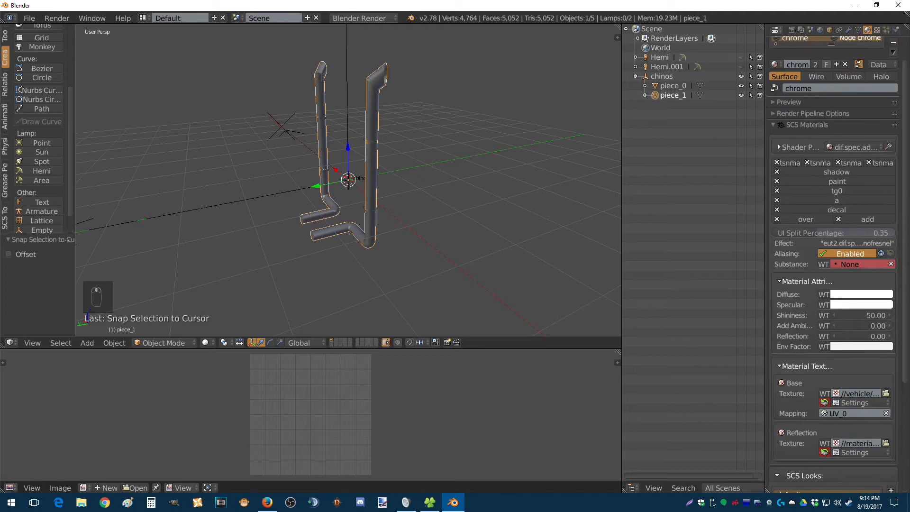
{"action": "left_click", "coordinate": [861, 294]}
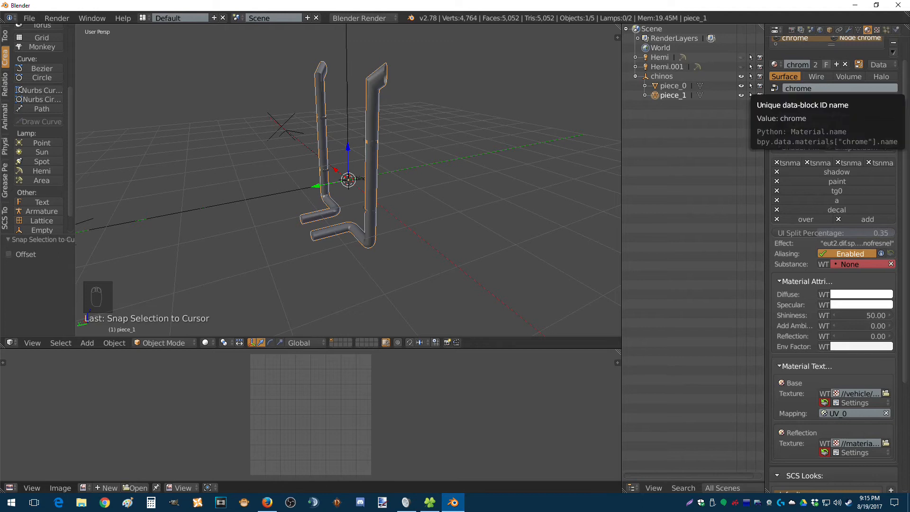
{"action": "scroll", "coordinate": [800, 66], "scroll_direction": "up", "scroll_amount": 2}
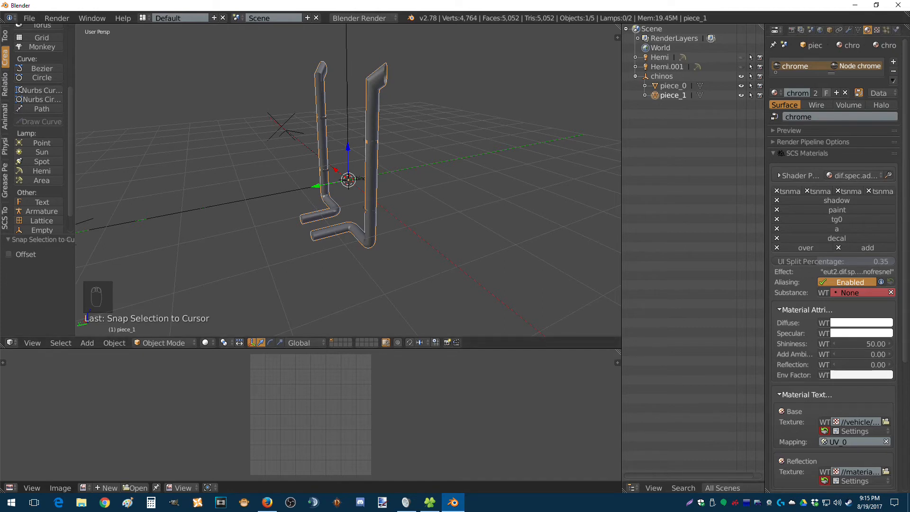
Step: Select piece_0 and review its straps material's shader, attributes and texture settings
{"action": "left_click", "coordinate": [672, 85]}
{"action": "mouse_move", "coordinate": [568, 143]}
{"action": "middle_mouse_down"}
{"action": "mouse_move", "coordinate": [590, 141]}
{"action": "mouse_move", "coordinate": [567, 140]}
{"action": "middle_mouse_up"}
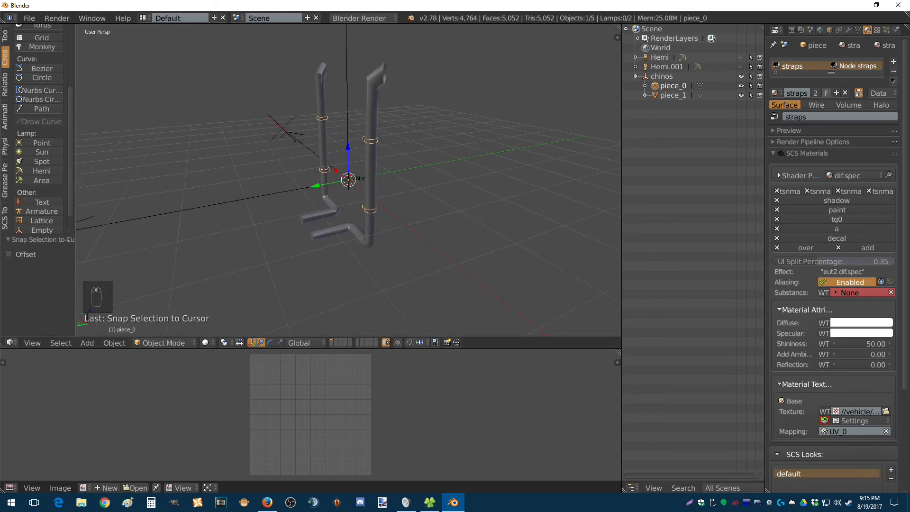
{"action": "scroll", "coordinate": [818, 104], "scroll_direction": "down", "scroll_amount": 3}
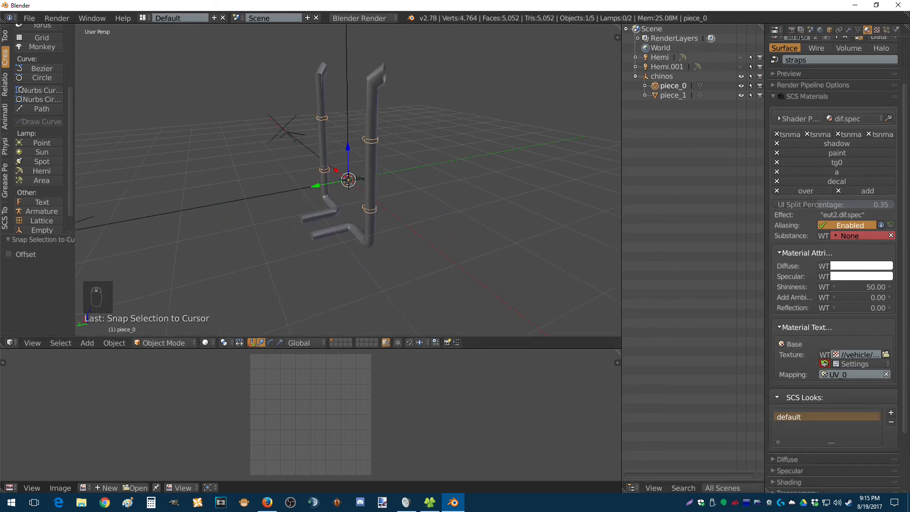
{"action": "middle_click_drag", "start_coordinate": [535, 213], "coordinate": [567, 206]}
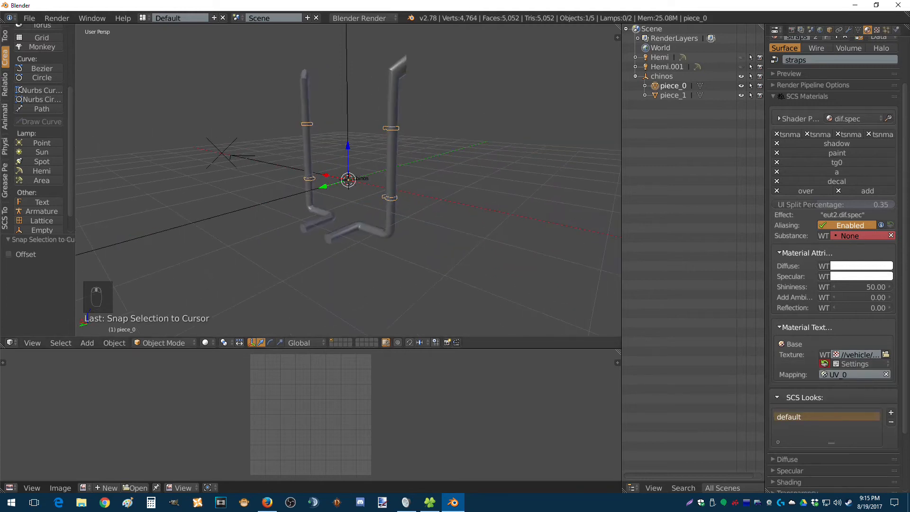
Step: Select all of piece_0's geometry in Edit Mode, enlarge the UV editor and show the straps image behind its UVs
{"action": "key", "text": "Tab"}
{"action": "key", "text": "a"}
{"action": "key", "text": "a"}
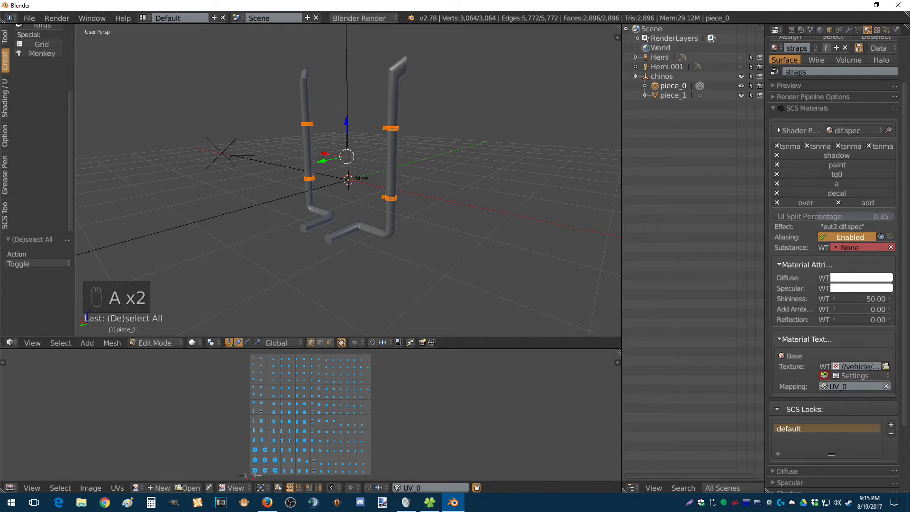
{"action": "left_click_drag", "start_coordinate": [284, 349], "coordinate": [284, 233]}
{"action": "scroll", "coordinate": [311, 355], "scroll_direction": "up", "scroll_amount": 2}
{"action": "key", "text": "a"}
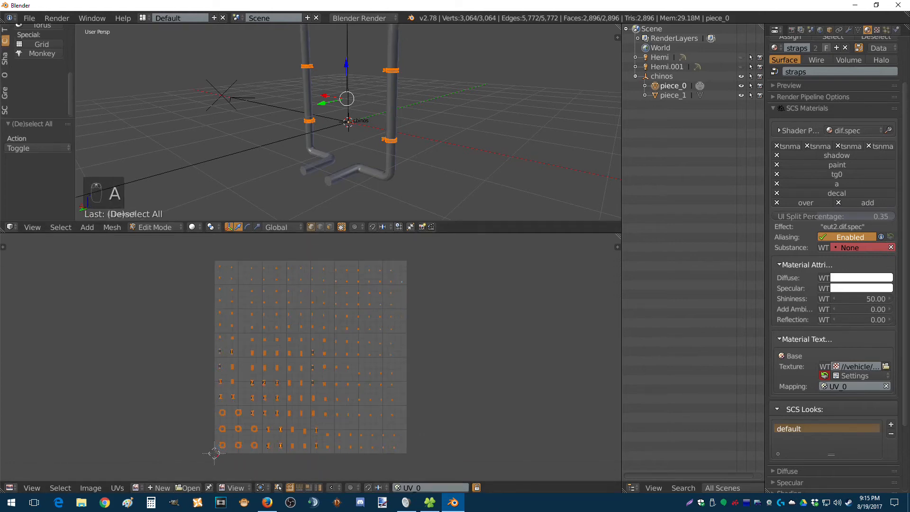
{"action": "key", "text": "a"}
{"action": "left_click", "coordinate": [136, 487]}
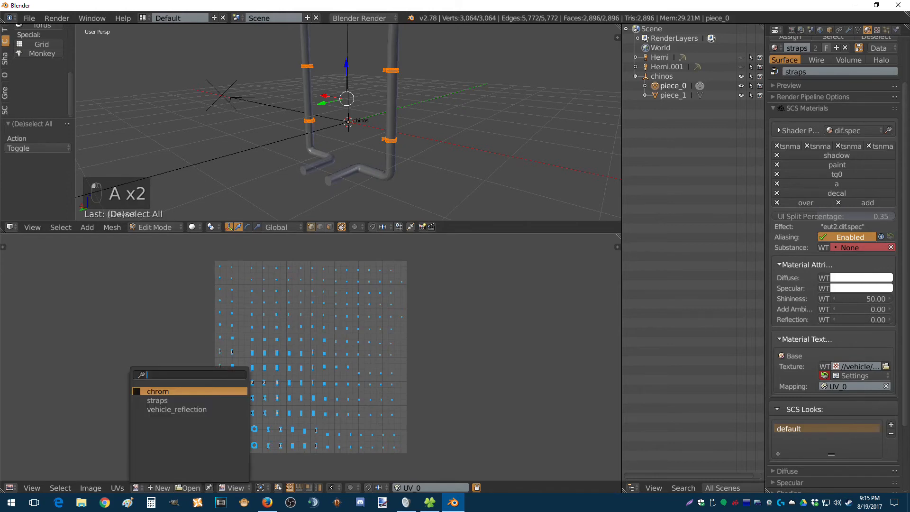
{"action": "left_click", "coordinate": [156, 400]}
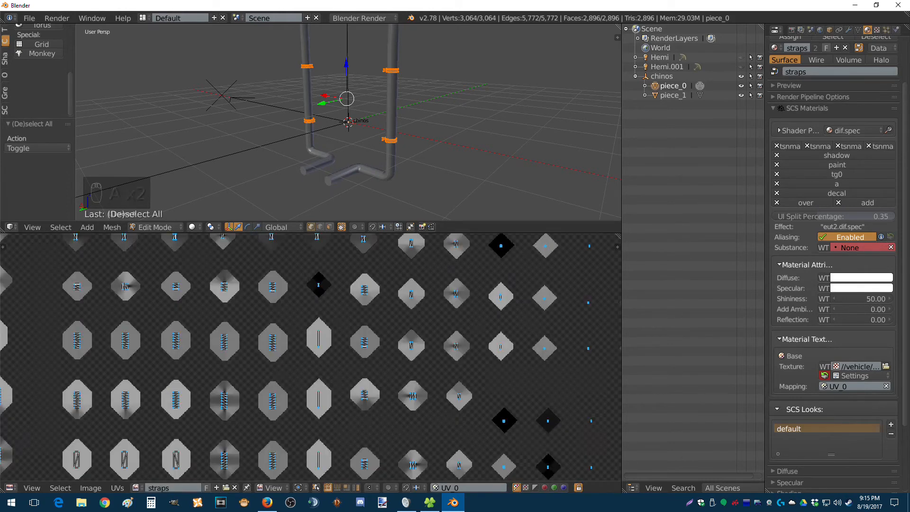
{"action": "scroll", "coordinate": [327, 355], "scroll_direction": "down", "scroll_amount": 4}
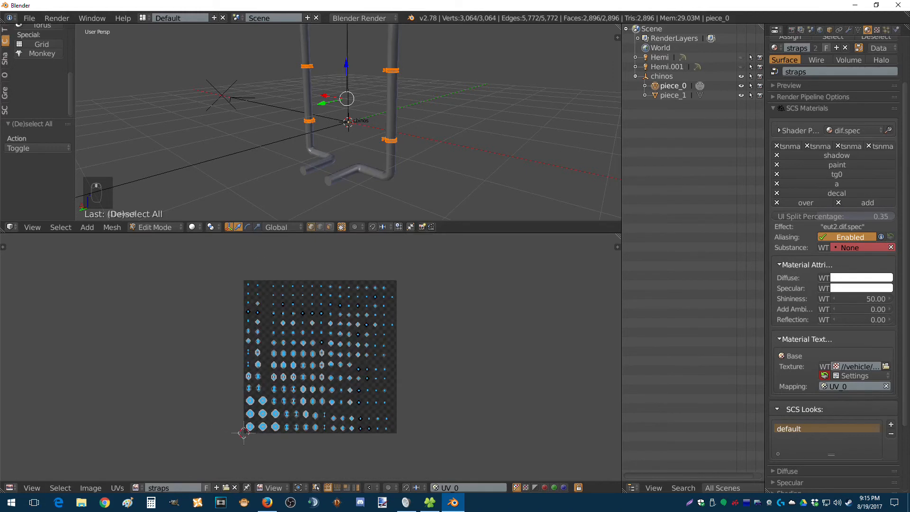
Step: Return to Object Mode, deselect everything and inspect the textured pipes and straps from several angles
{"action": "middle_click_drag", "start_coordinate": [322, 128], "coordinate": [511, 114]}
{"action": "scroll", "coordinate": [388, 129], "scroll_direction": "up", "scroll_amount": 3}
{"action": "key", "text": "Tab"}
{"action": "key", "text": "a"}
{"action": "key", "text": "a"}
{"action": "scroll", "coordinate": [426, 123], "scroll_direction": "down", "scroll_amount": 4}
{"action": "middle_click_drag", "start_coordinate": [426, 123], "coordinate": [370, 125]}
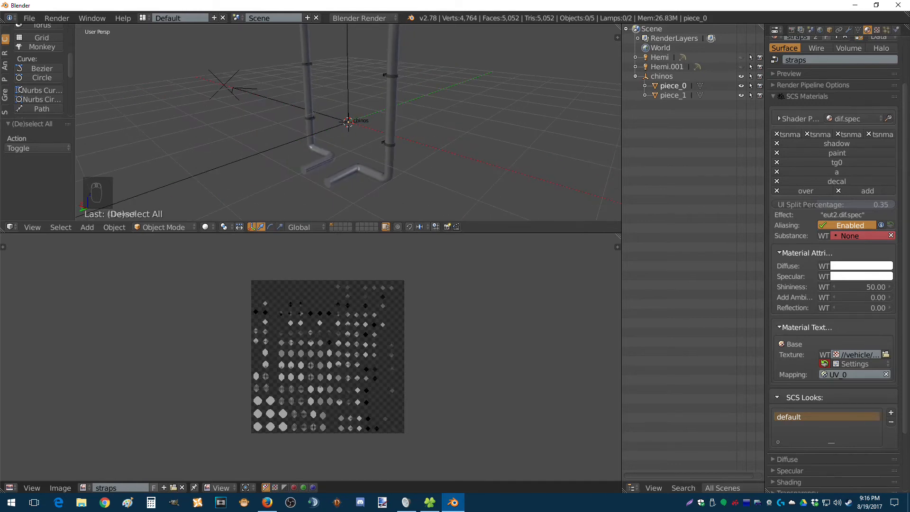
{"action": "scroll", "coordinate": [369, 125], "scroll_direction": "down", "scroll_amount": 1}
{"action": "middle_click_drag", "start_coordinate": [370, 125], "coordinate": [388, 128]}
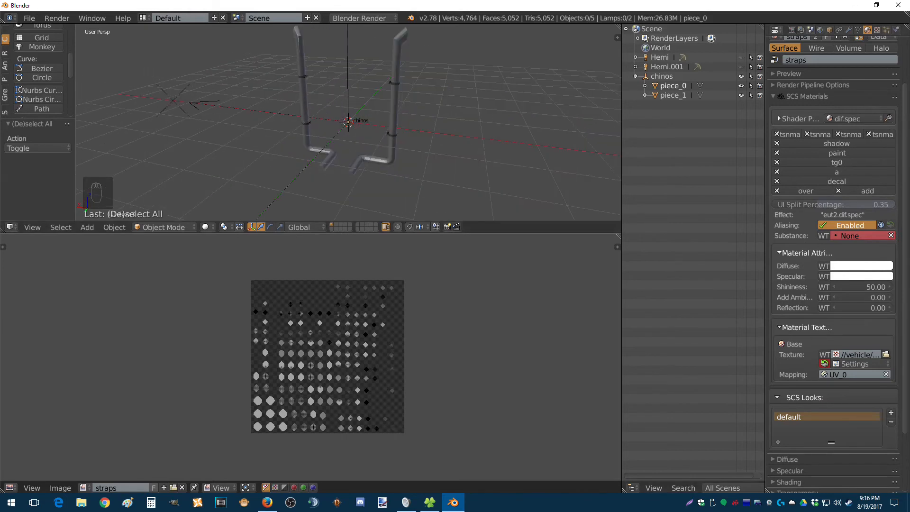
Step: In the scene's SCS path settings, set the hookup library directory to D:\ATS Mods\chinos\chinos_exp\unit\hookup\
{"action": "left_click", "coordinate": [810, 30]}
{"action": "middle_click_drag", "start_coordinate": [426, 133], "coordinate": [376, 125]}
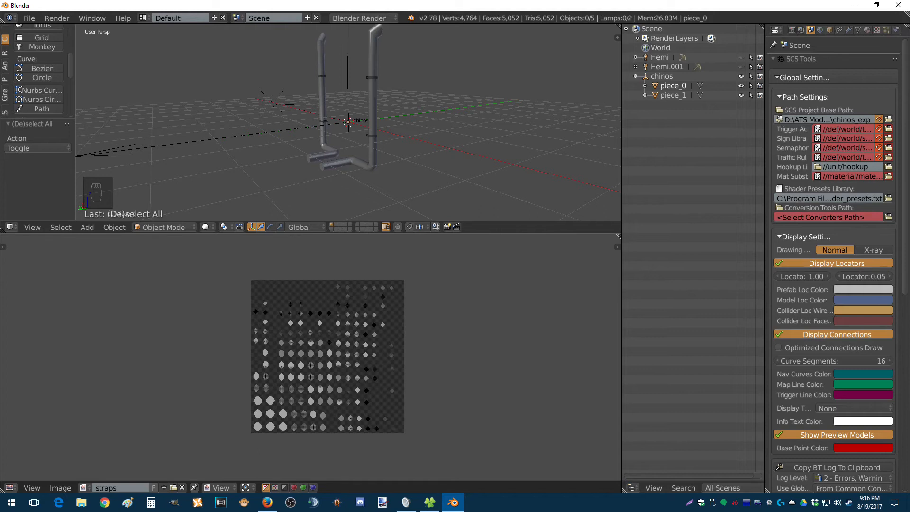
{"action": "left_click", "coordinate": [888, 166]}
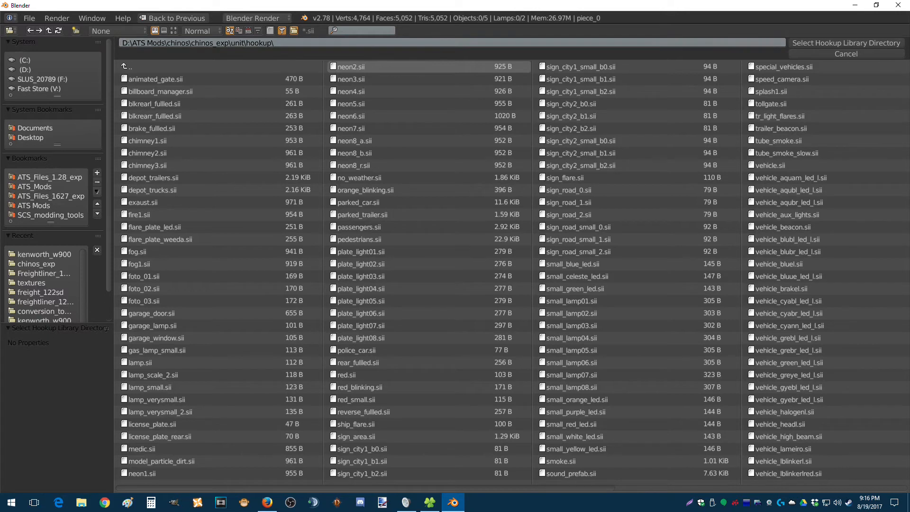
{"action": "left_click", "coordinate": [846, 43]}
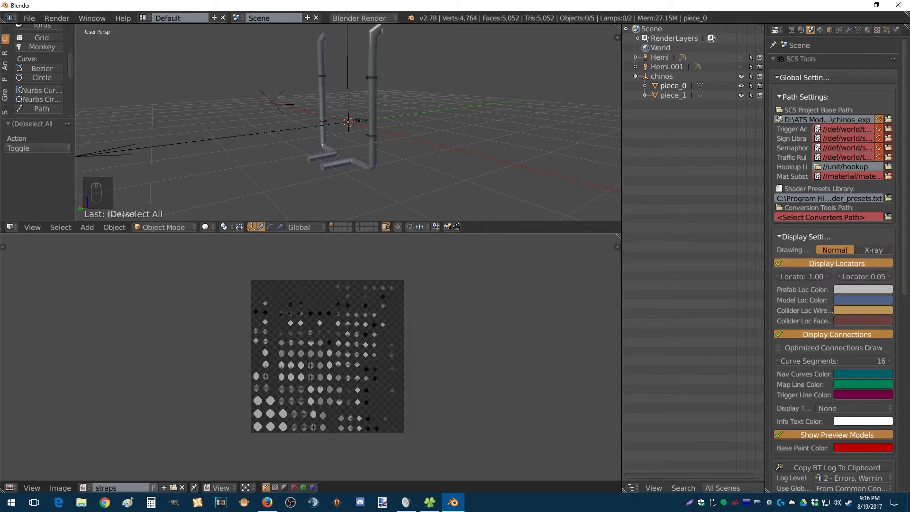
Step: Set the SCS conversion tools path to D:\SCS_modding_tools\conversion_tools_2_3\
{"action": "middle_click_drag", "start_coordinate": [348, 123], "coordinate": [348, 142]}
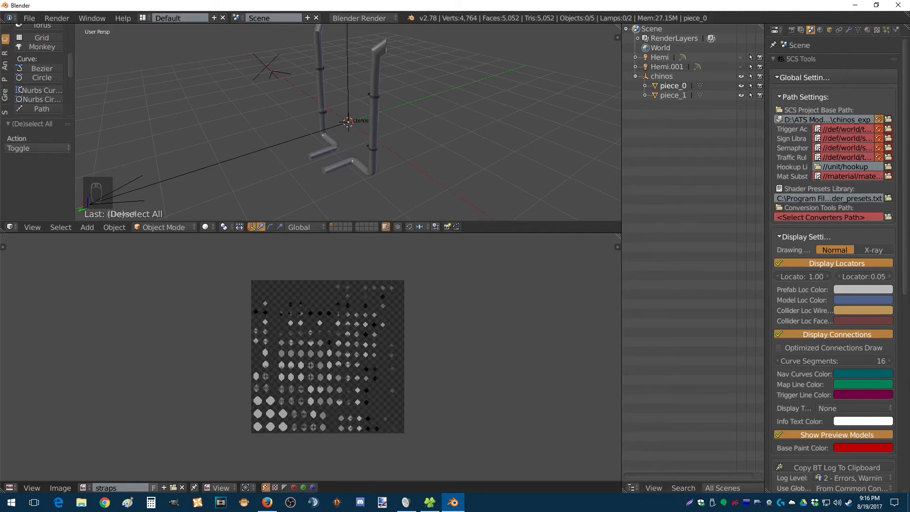
{"action": "left_click", "coordinate": [887, 217]}
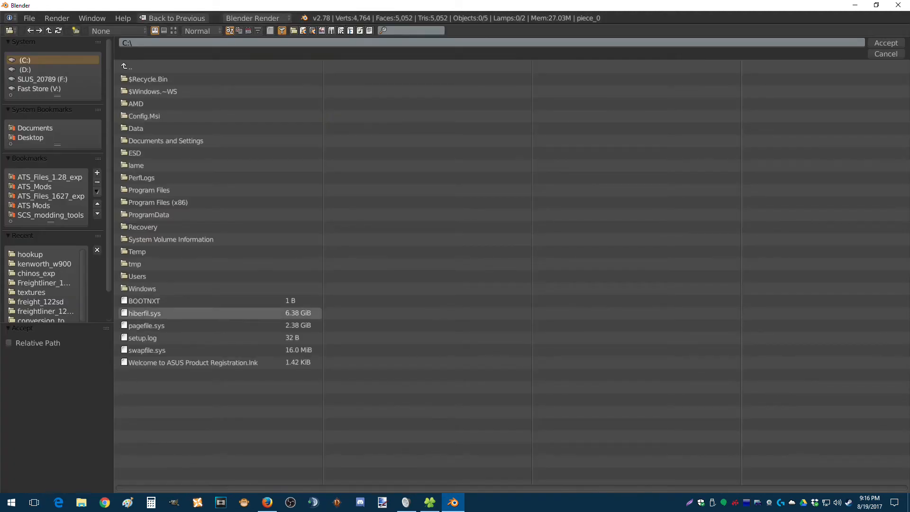
{"action": "scroll", "coordinate": [45, 284], "scroll_direction": "down", "scroll_amount": 2}
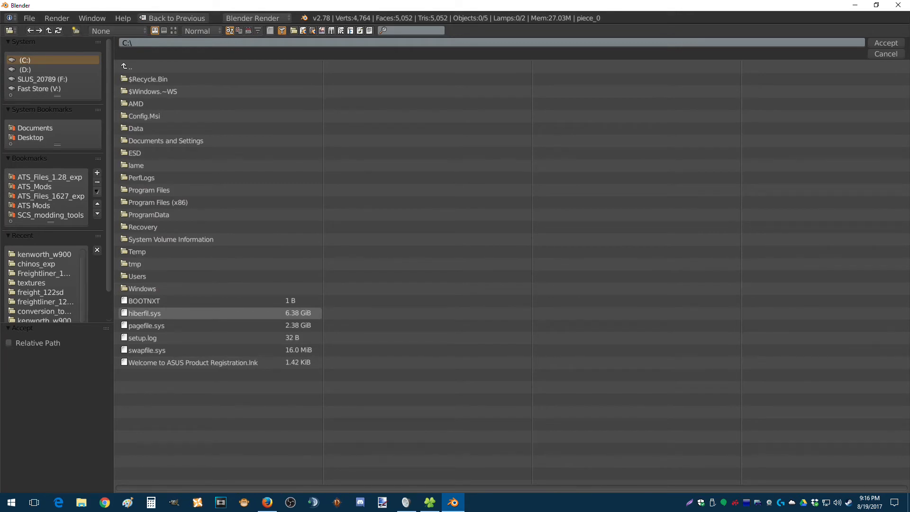
{"action": "left_click", "coordinate": [45, 301]}
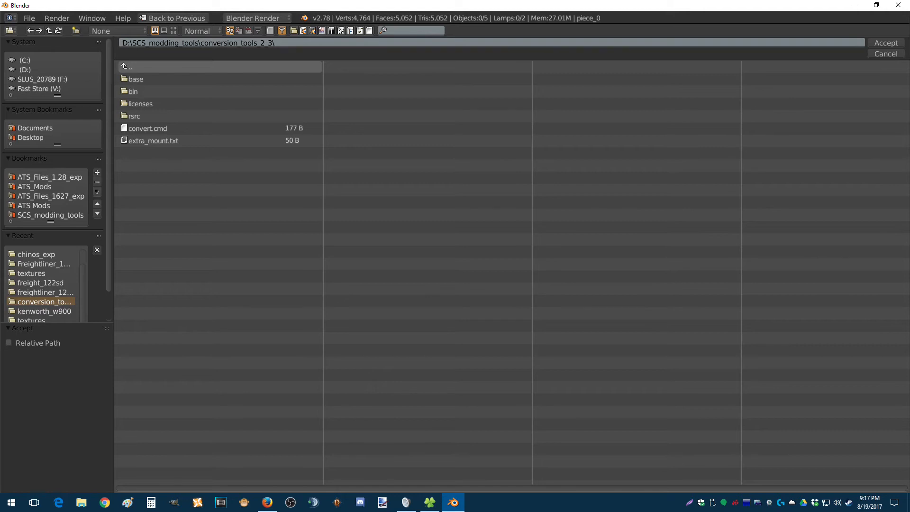
{"action": "left_click", "coordinate": [125, 66]}
{"action": "left_click", "coordinate": [126, 66]}
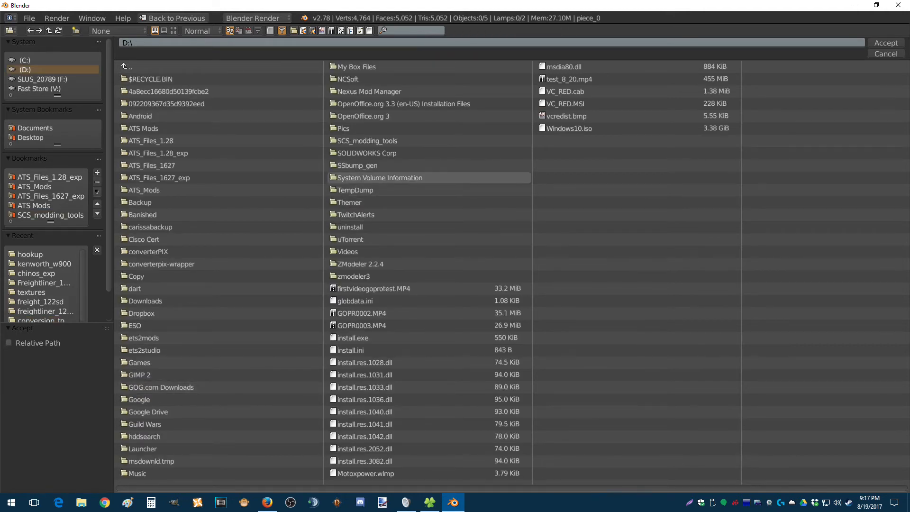
{"action": "left_click", "coordinate": [360, 141]}
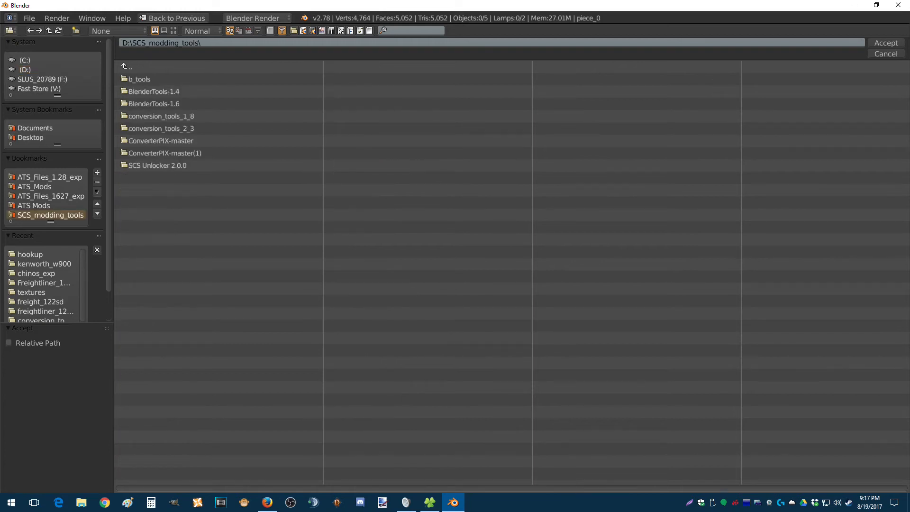
{"action": "left_click", "coordinate": [161, 129]}
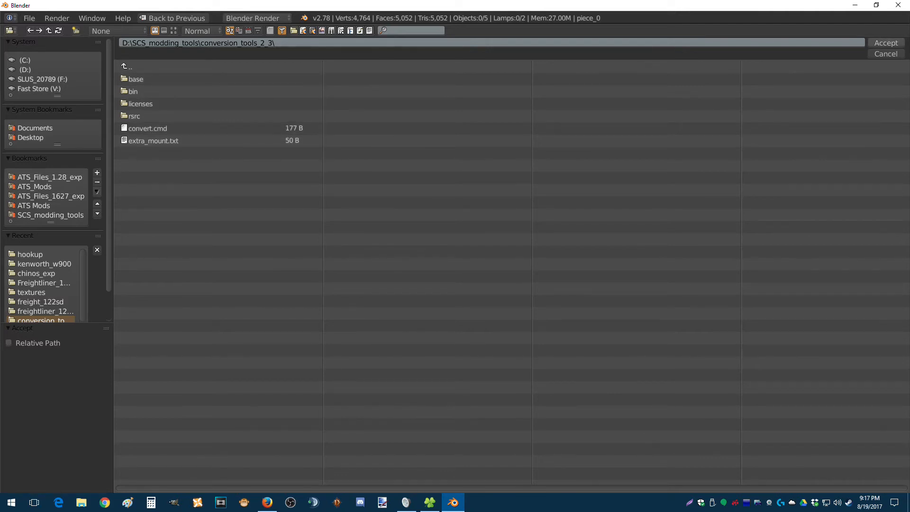
{"action": "left_click", "coordinate": [885, 43]}
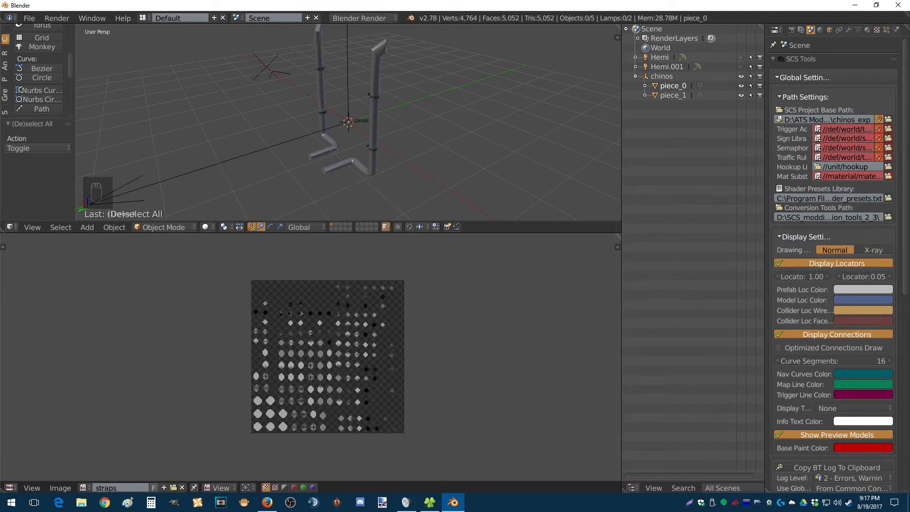
Step: Set the default export path to the project's vehicle\truck\upgrade\exhaust\kenworth_w900 folder
{"action": "scroll", "coordinate": [828, 218], "scroll_direction": "down", "scroll_amount": 8}
{"action": "scroll", "coordinate": [833, 265], "scroll_direction": "down", "scroll_amount": 7}
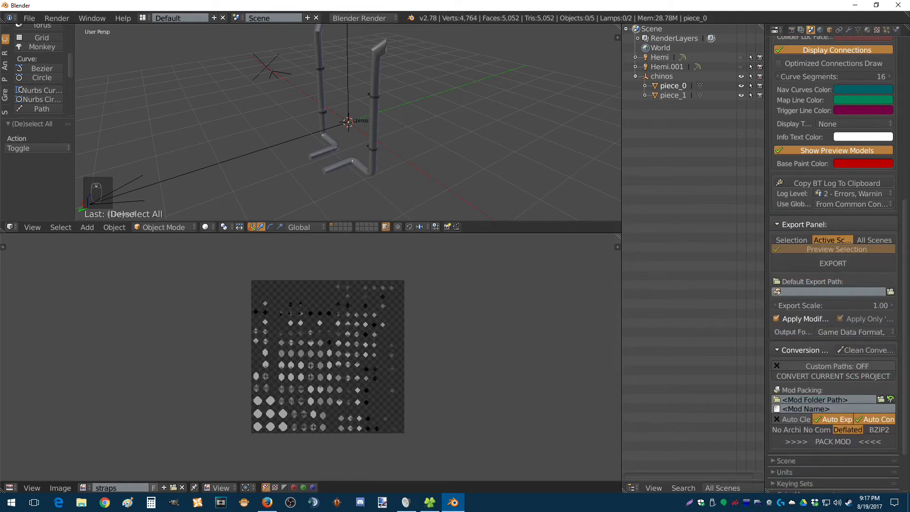
{"action": "scroll", "coordinate": [833, 265], "scroll_direction": "down", "scroll_amount": 2}
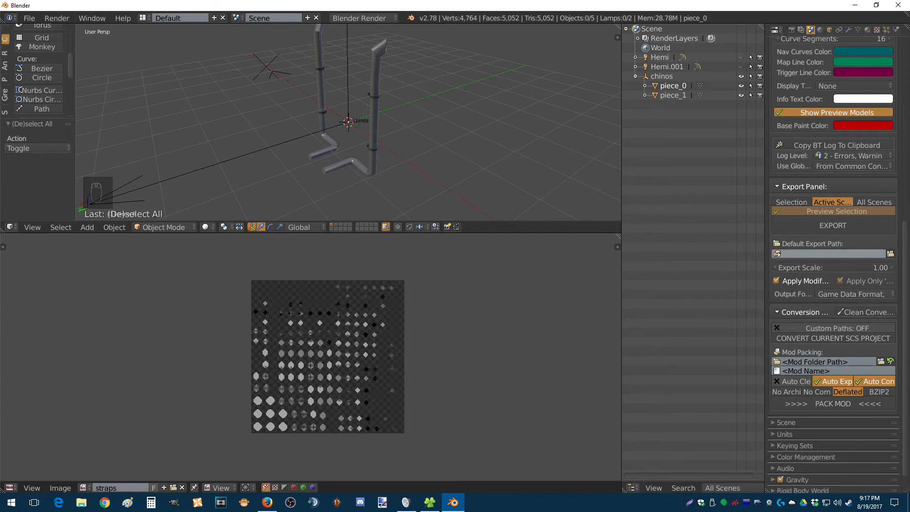
{"action": "left_click", "coordinate": [890, 253]}
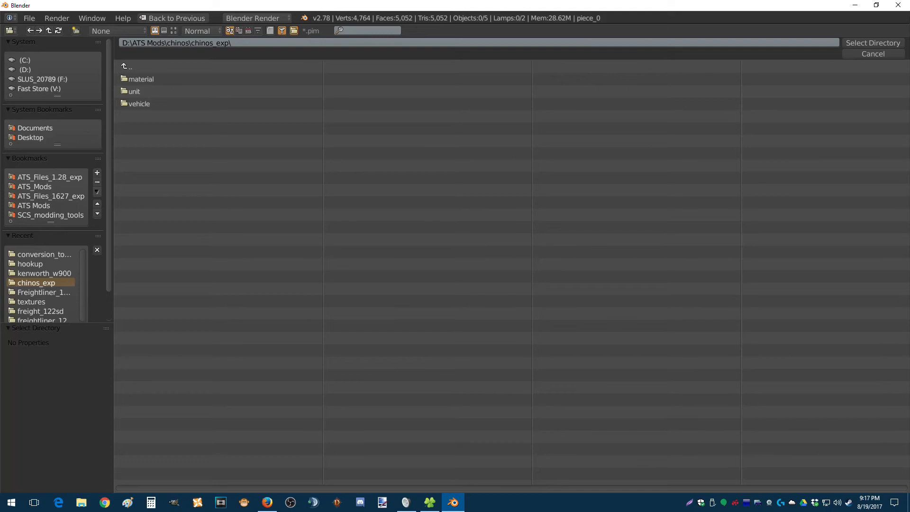
{"action": "left_click", "coordinate": [140, 103]}
{"action": "left_click", "coordinate": [139, 91]}
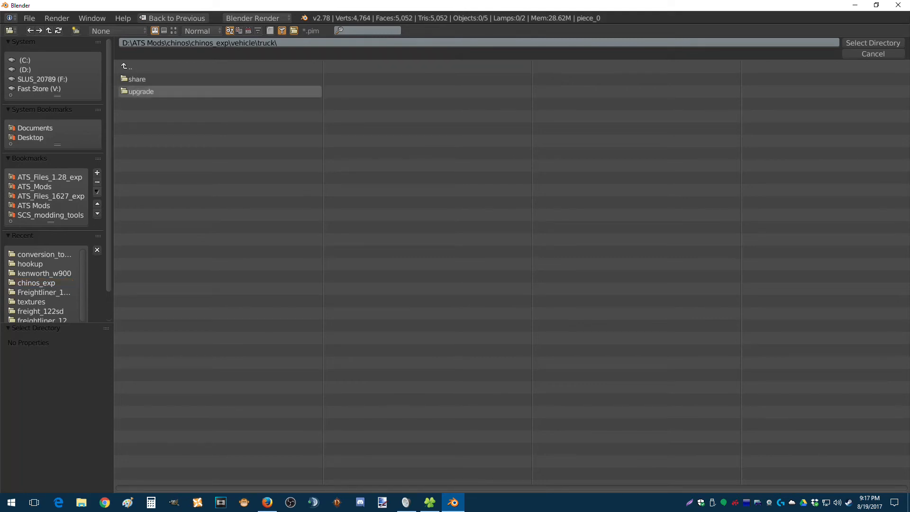
{"action": "left_click", "coordinate": [140, 91]}
{"action": "left_click", "coordinate": [139, 79]}
{"action": "left_click", "coordinate": [140, 79]}
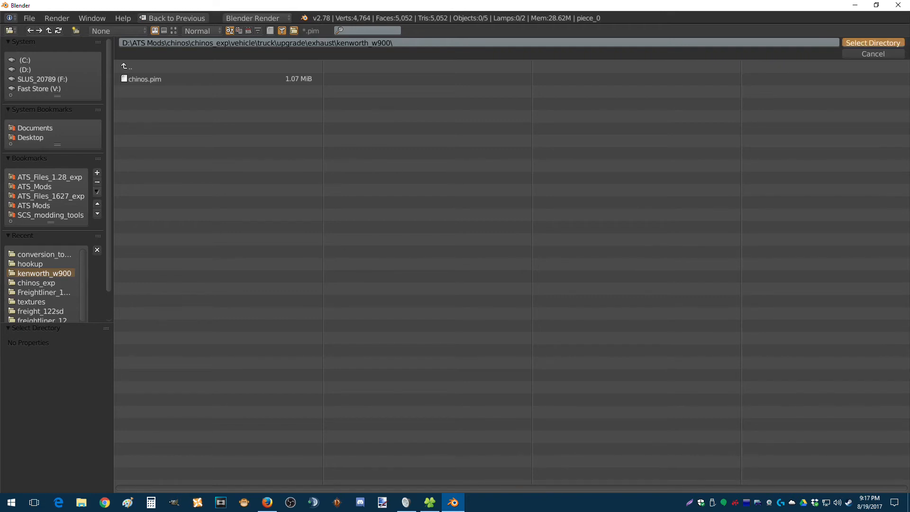
{"action": "left_click", "coordinate": [872, 43]}
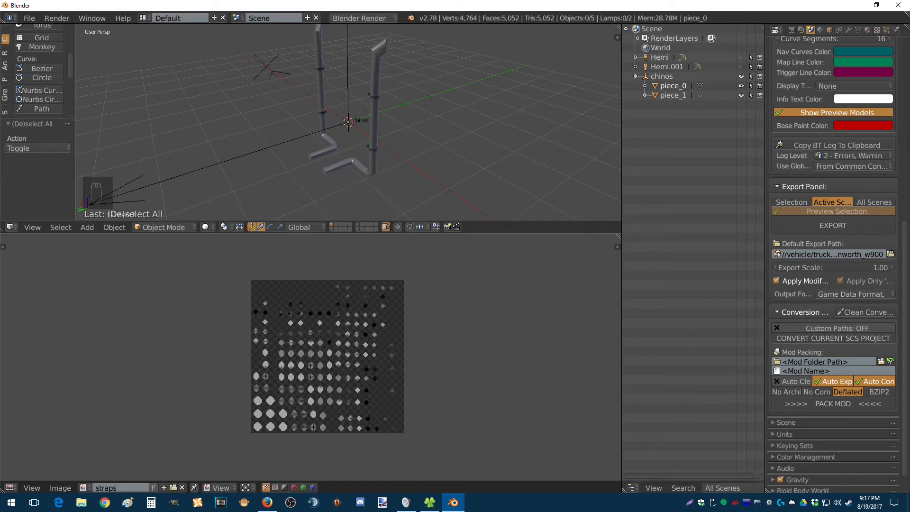
Step: Export the active scene and convert the current SCS project with the conversion tools cleaned beforehand
{"action": "left_click", "coordinate": [832, 225]}
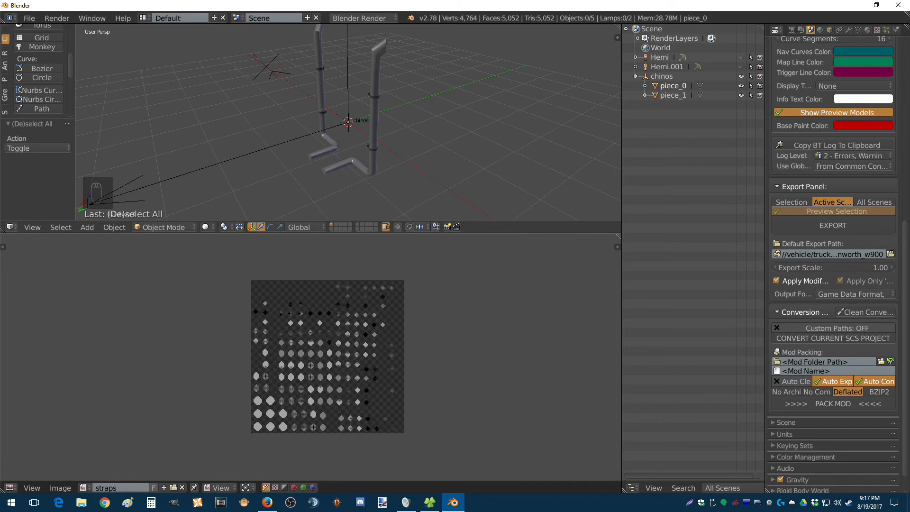
{"action": "scroll", "coordinate": [348, 122], "scroll_direction": "down", "scroll_amount": 1}
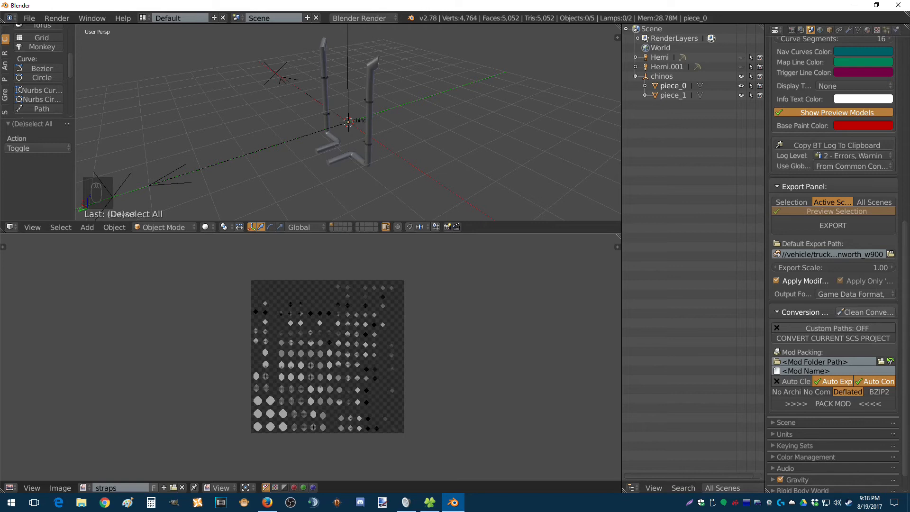
{"action": "left_click", "coordinate": [865, 312]}
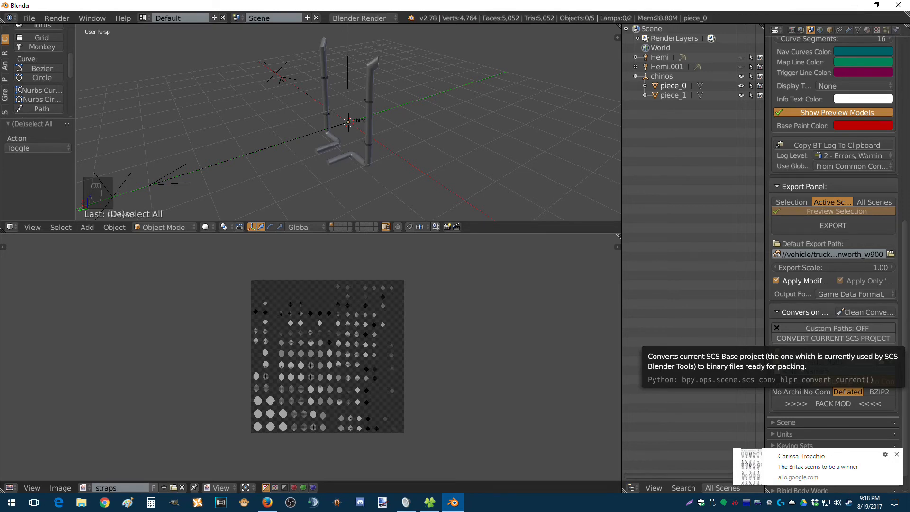
{"action": "left_click", "coordinate": [832, 338]}
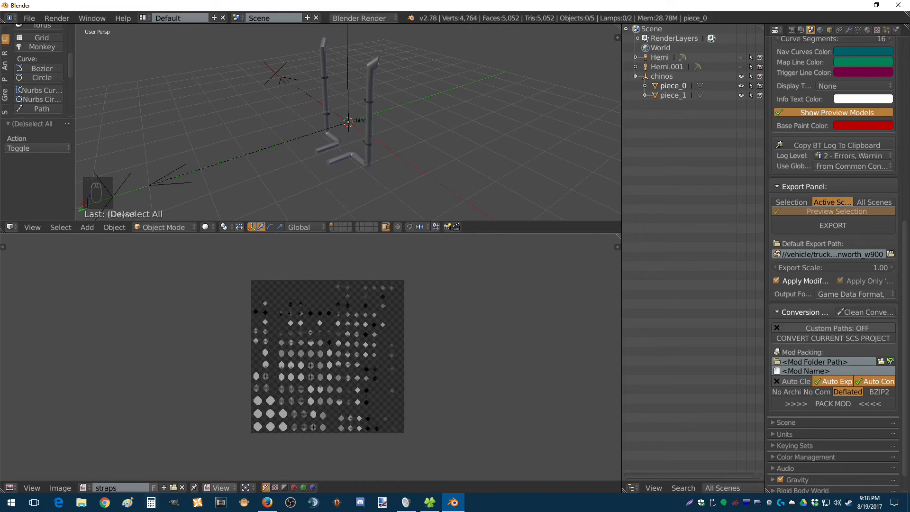
{"action": "left_click", "coordinate": [81, 502]}
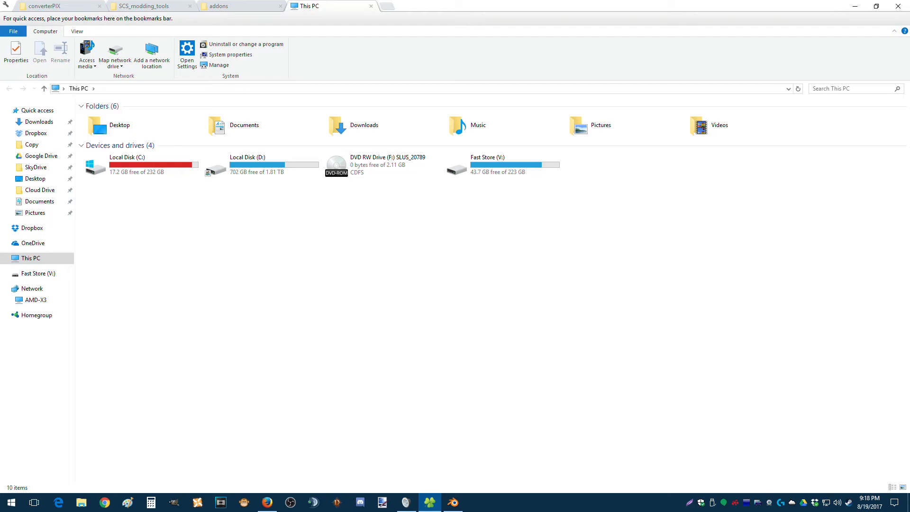
{"action": "double_click", "coordinate": [256, 166]}
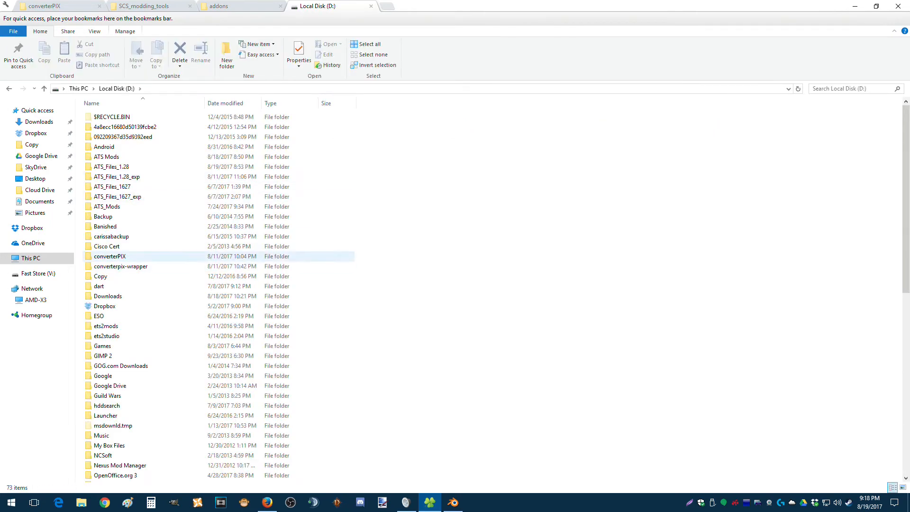
{"action": "scroll", "coordinate": [142, 315], "scroll_direction": "down", "scroll_amount": 7}
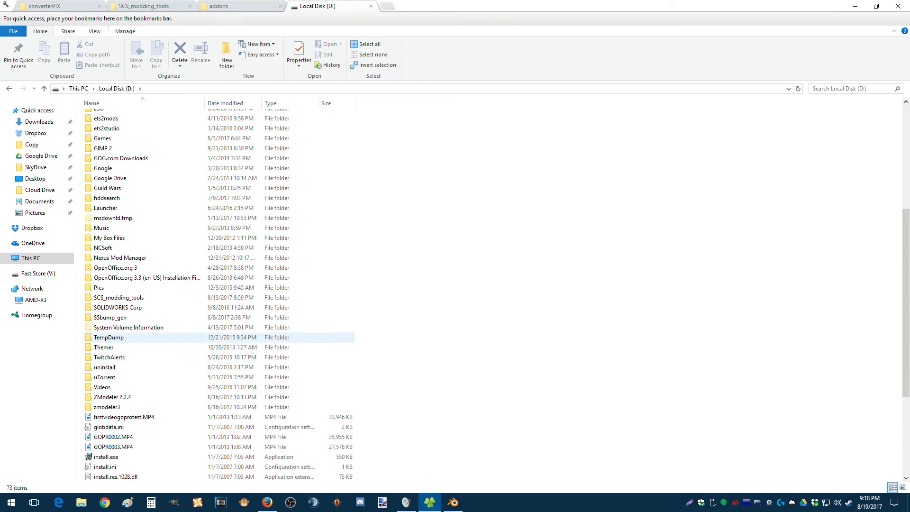
{"action": "double_click", "coordinate": [118, 297]}
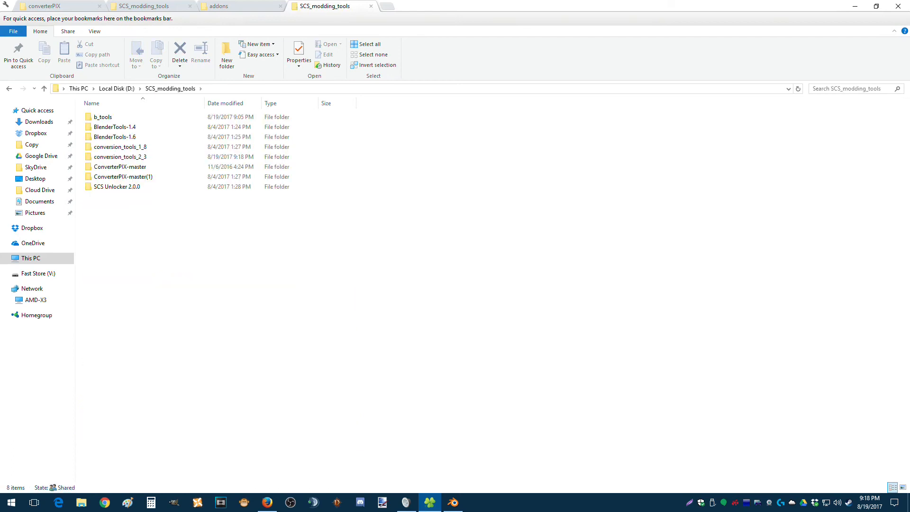
{"action": "double_click", "coordinate": [120, 156]}
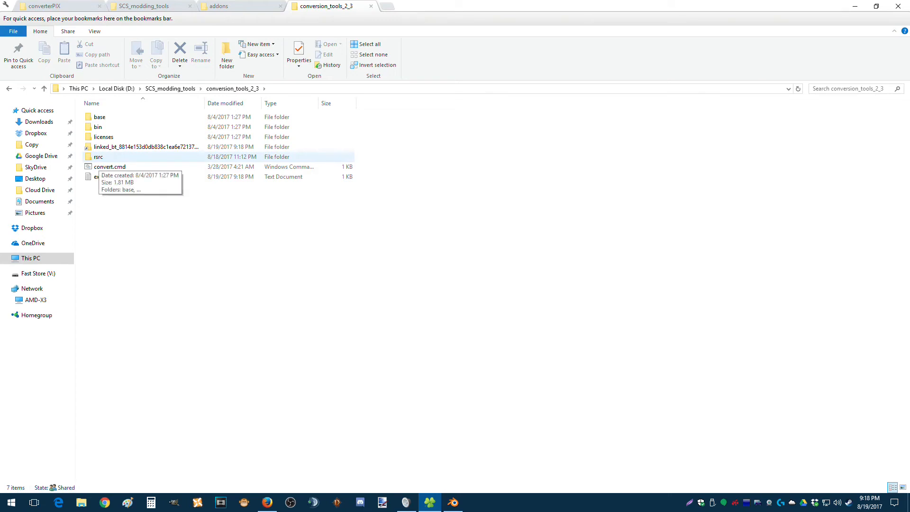
{"action": "double_click", "coordinate": [100, 158]}
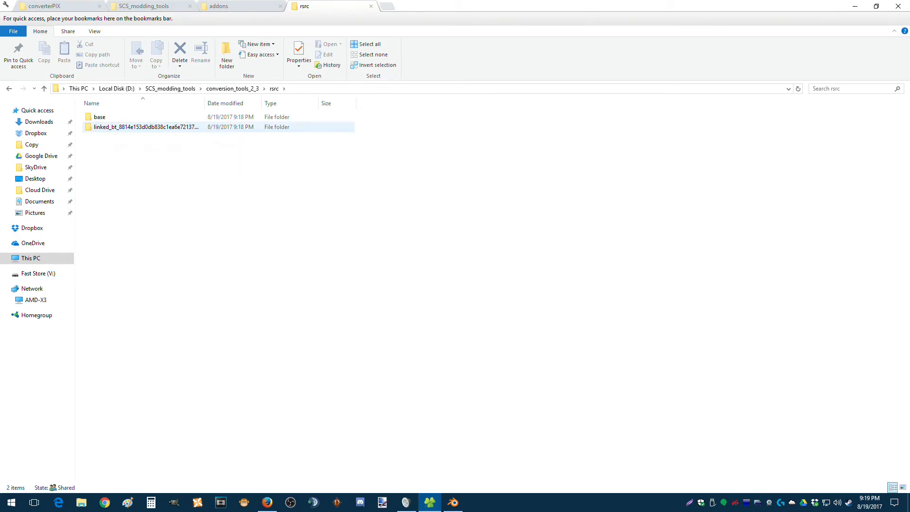
{"action": "double_click", "coordinate": [142, 126]}
{"action": "left_click", "coordinate": [9, 88]}
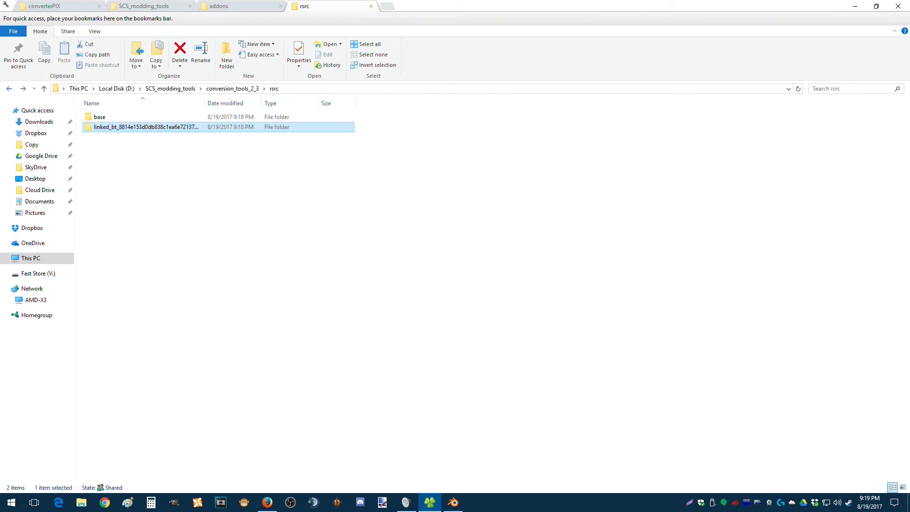
{"action": "double_click", "coordinate": [142, 126]}
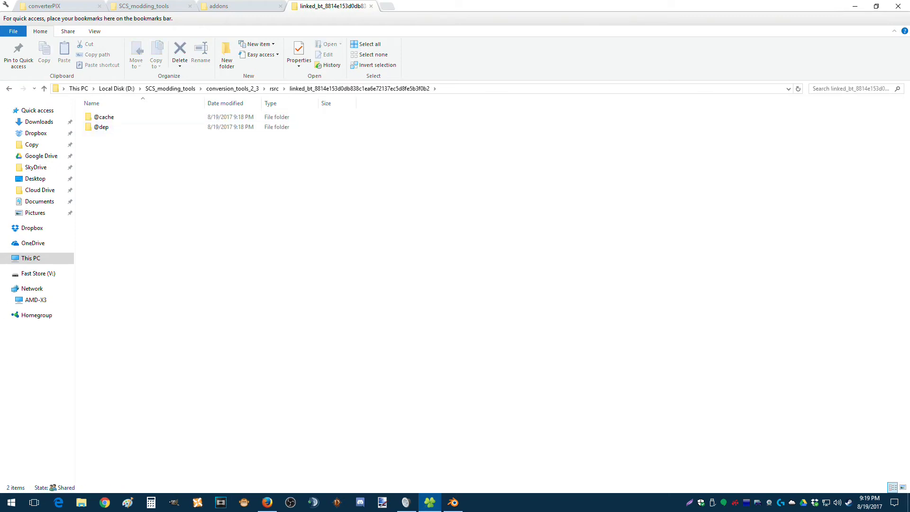
{"action": "double_click", "coordinate": [142, 116]}
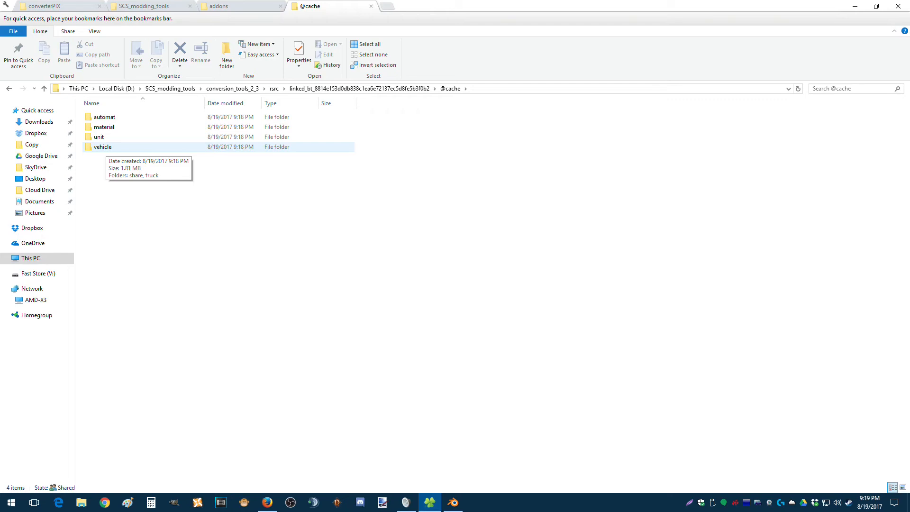
{"action": "double_click", "coordinate": [105, 147]}
{"action": "double_click", "coordinate": [104, 127]}
{"action": "double_click", "coordinate": [104, 126]}
{"action": "double_click", "coordinate": [104, 116]}
{"action": "double_click", "coordinate": [113, 116]}
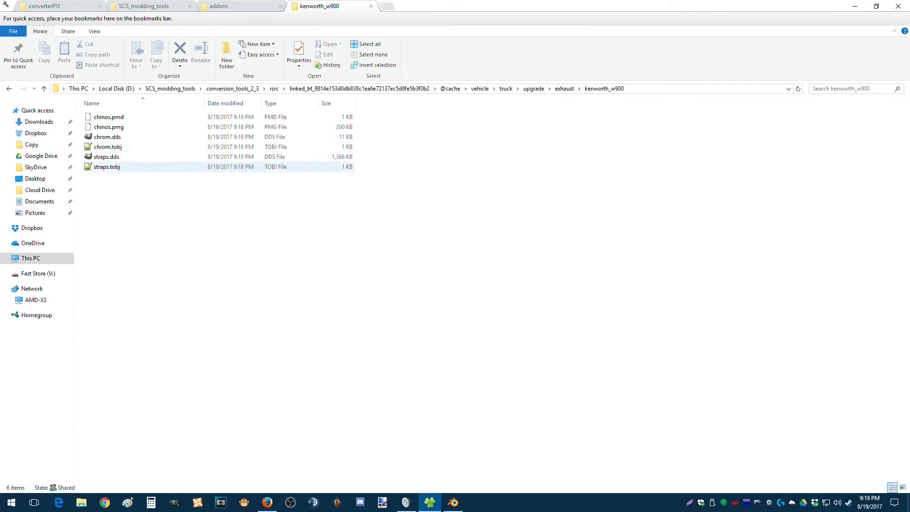
{"action": "key", "text": "BackSpace"}
{"action": "key", "text": "BackSpace"}
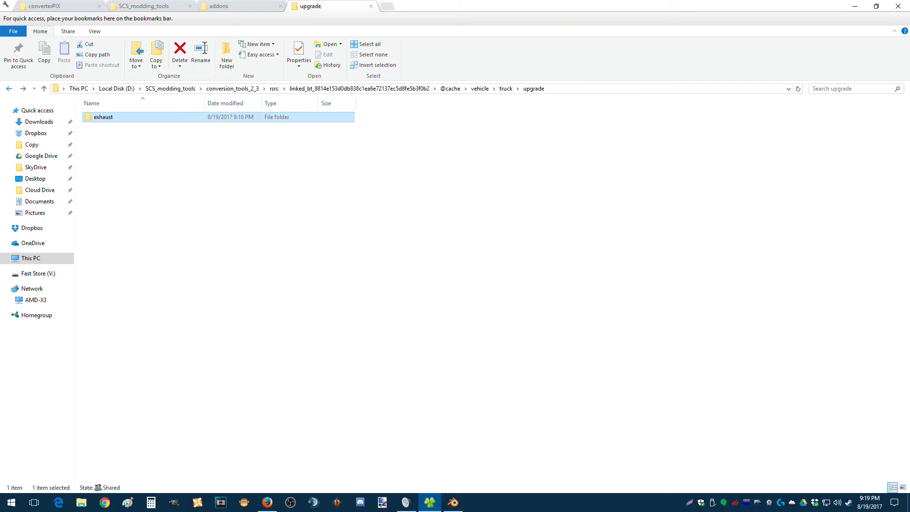
{"action": "key", "text": "BackSpace"}
{"action": "key", "text": "BackSpace"}
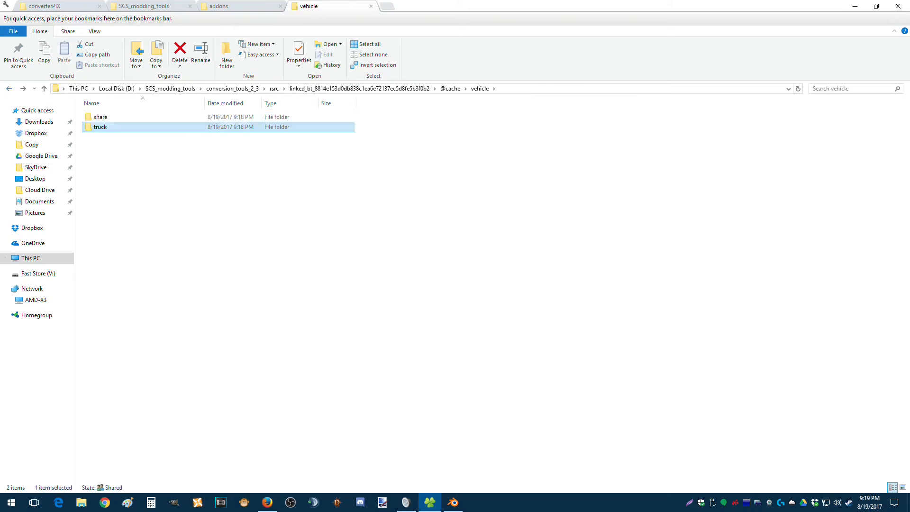
{"action": "key", "text": "BackSpace"}
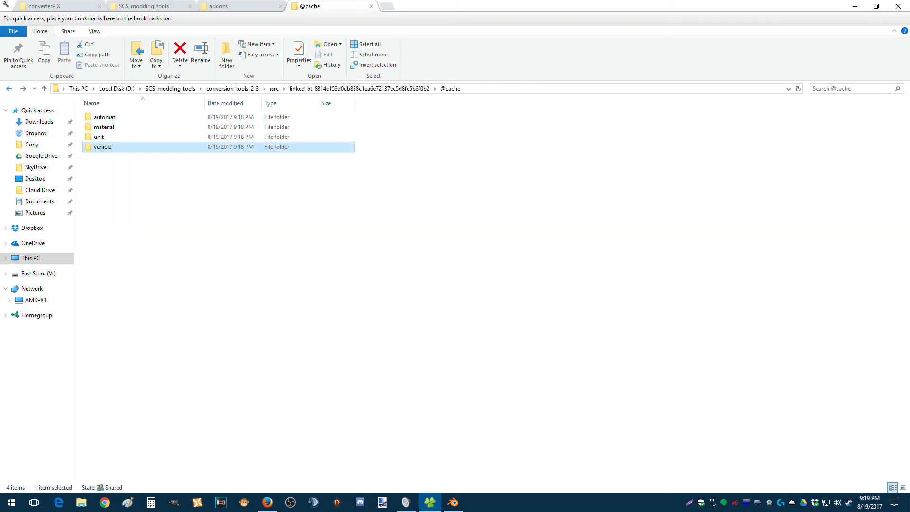
{"action": "left_click", "coordinate": [104, 117]}
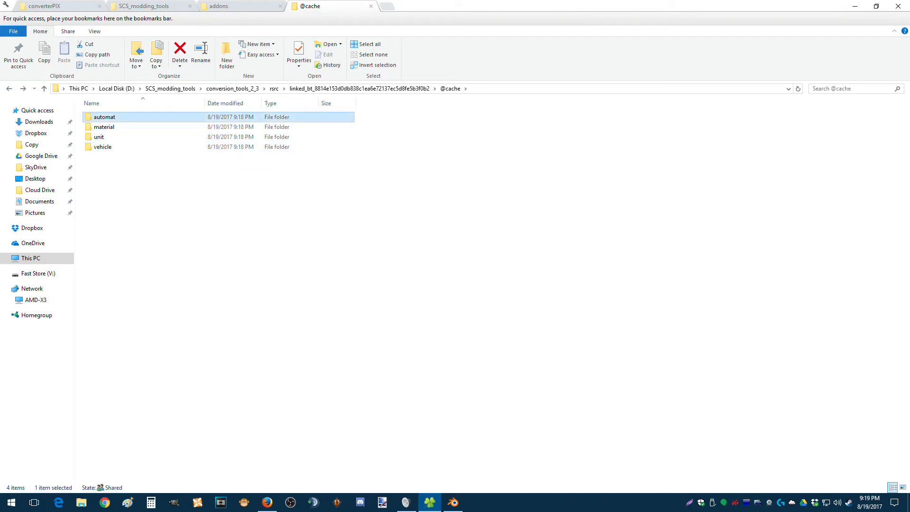
{"action": "left_click", "coordinate": [103, 147], "text": "ctrl"}
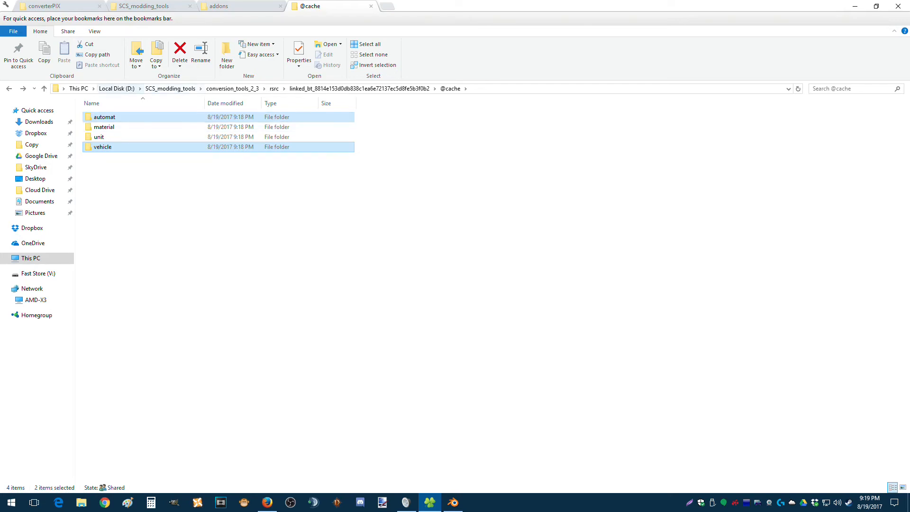
Step: Browse to D:\ATS Mods\chinos\chinos_w900 and check the contents of its automat folder
{"action": "left_click", "coordinate": [116, 88]}
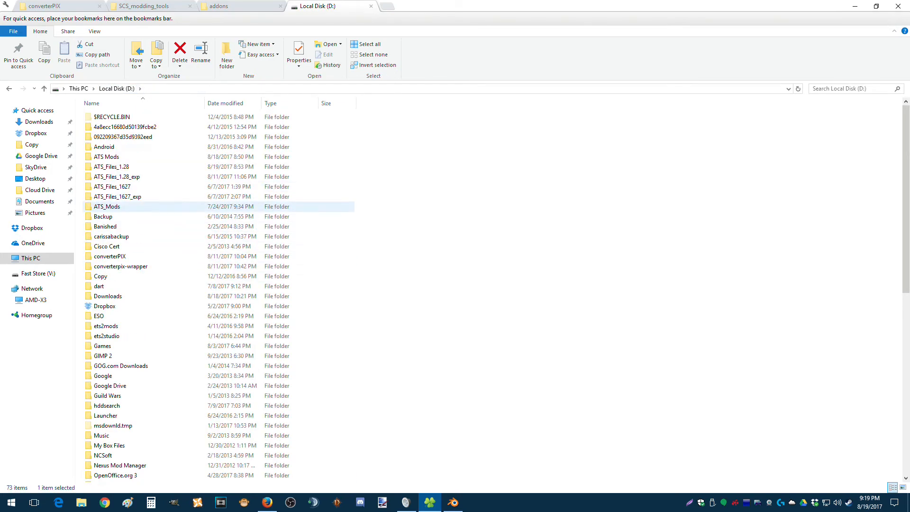
{"action": "double_click", "coordinate": [106, 156]}
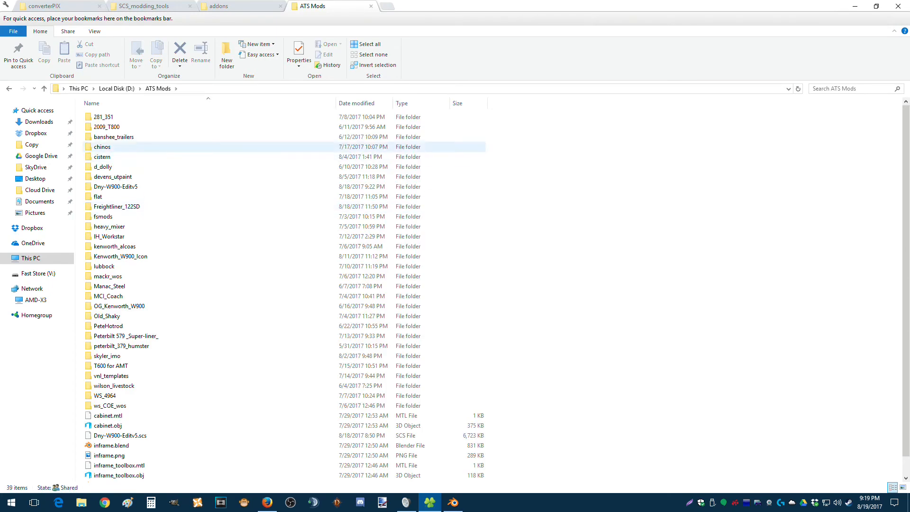
{"action": "double_click", "coordinate": [102, 146]}
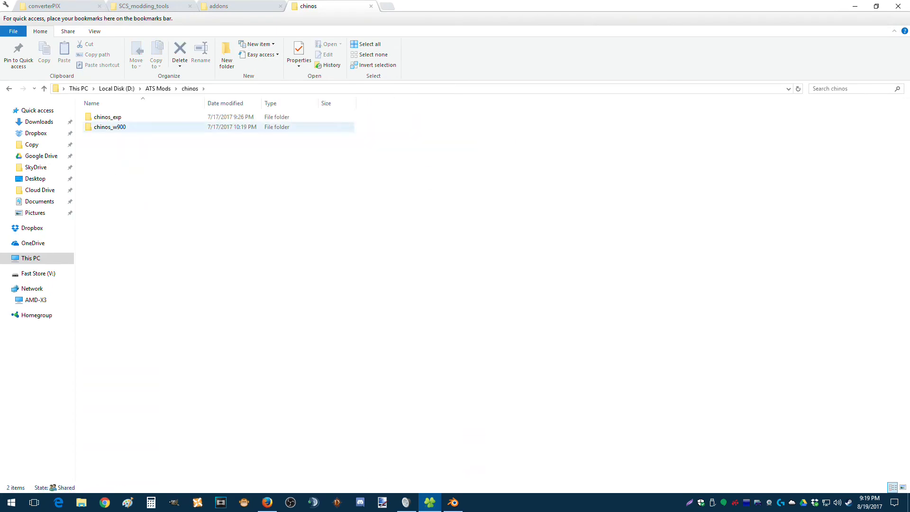
{"action": "double_click", "coordinate": [109, 127]}
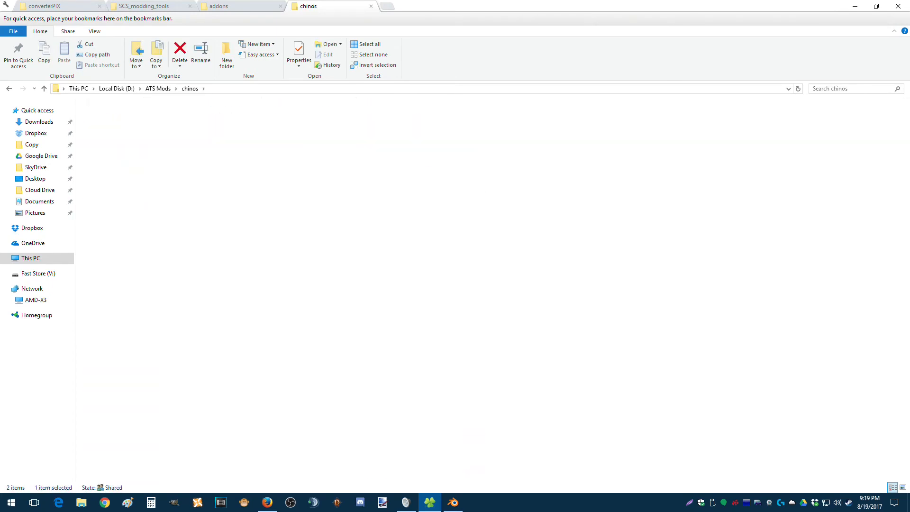
{"action": "double_click", "coordinate": [105, 116]}
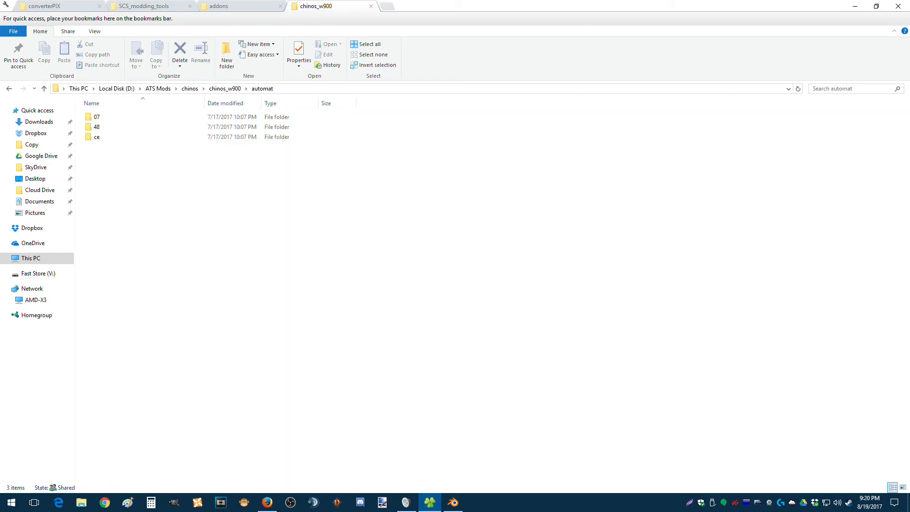
{"action": "key", "text": "alt+Left"}
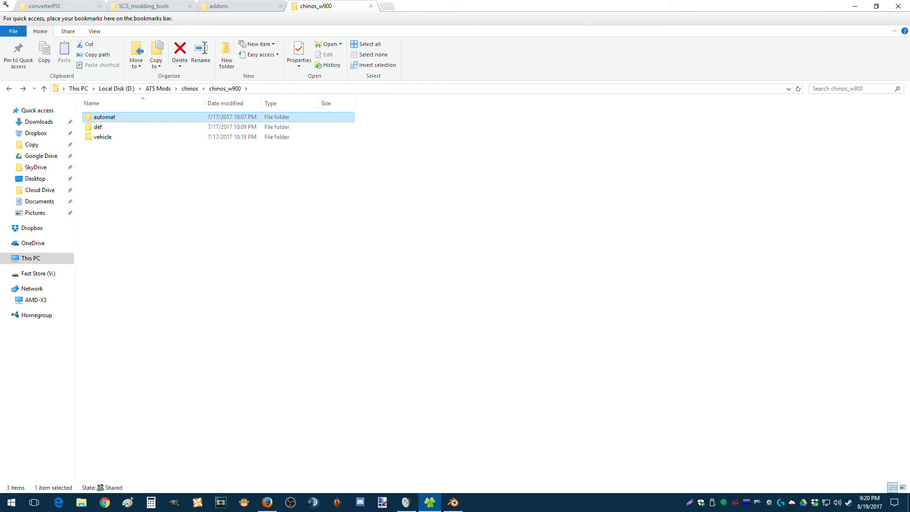
{"action": "key", "text": "alt+Up"}
Step: Check the model and texture files in vehicle\truck\upgrade\exhaust\kenworth_w900 inside chinos_w900, and return to the chinos_w900 folder
{"action": "double_click", "coordinate": [104, 136]}
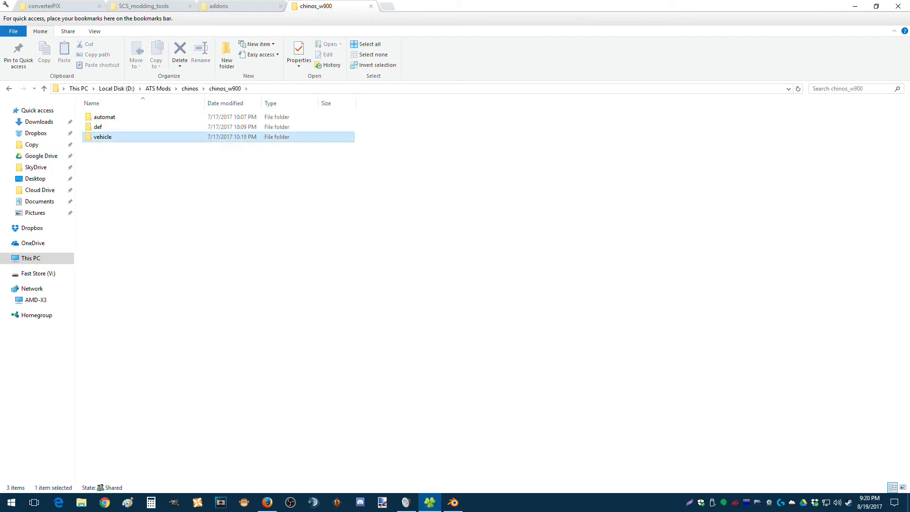
{"action": "double_click", "coordinate": [104, 117]}
{"action": "double_click", "coordinate": [104, 117]}
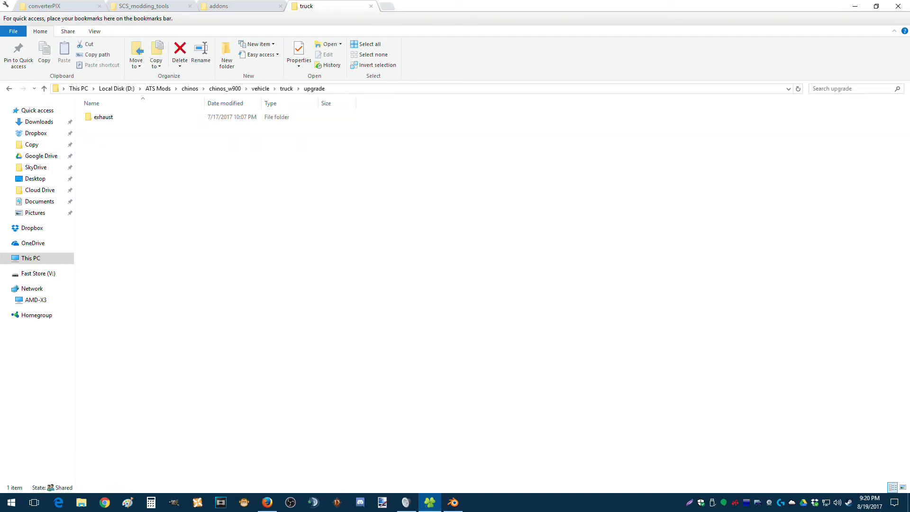
{"action": "double_click", "coordinate": [104, 117]}
{"action": "double_click", "coordinate": [105, 117]}
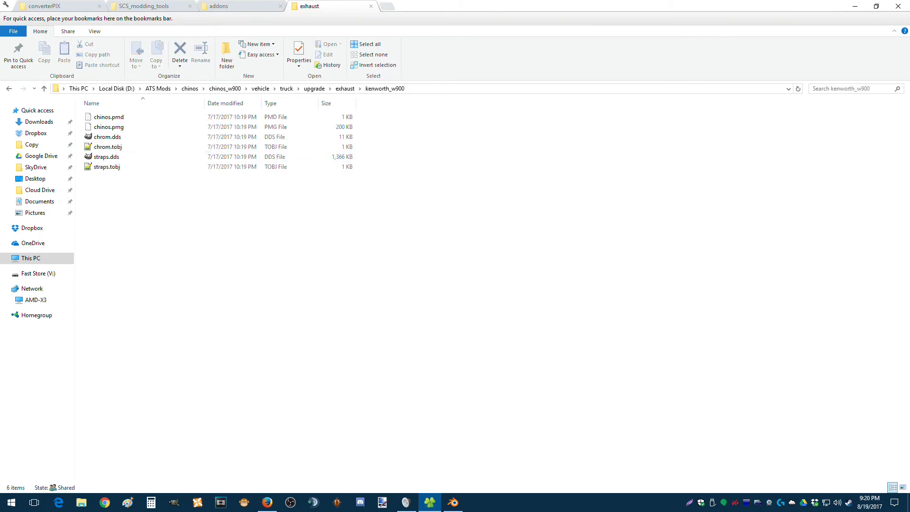
{"action": "key", "text": "BackSpace"}
{"action": "key", "text": "BackSpace"}
{"action": "key", "text": "BackSpace"}
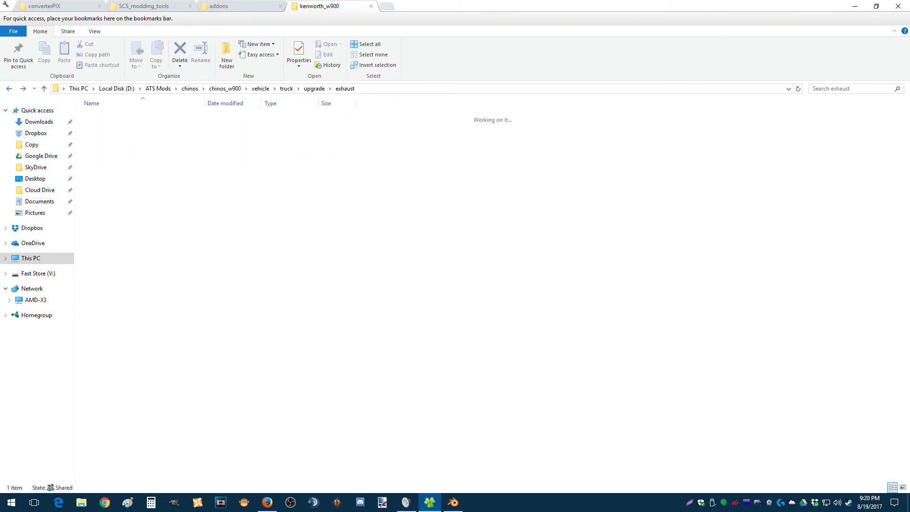
{"action": "key", "text": "BackSpace"}
{"action": "key", "text": "BackSpace"}
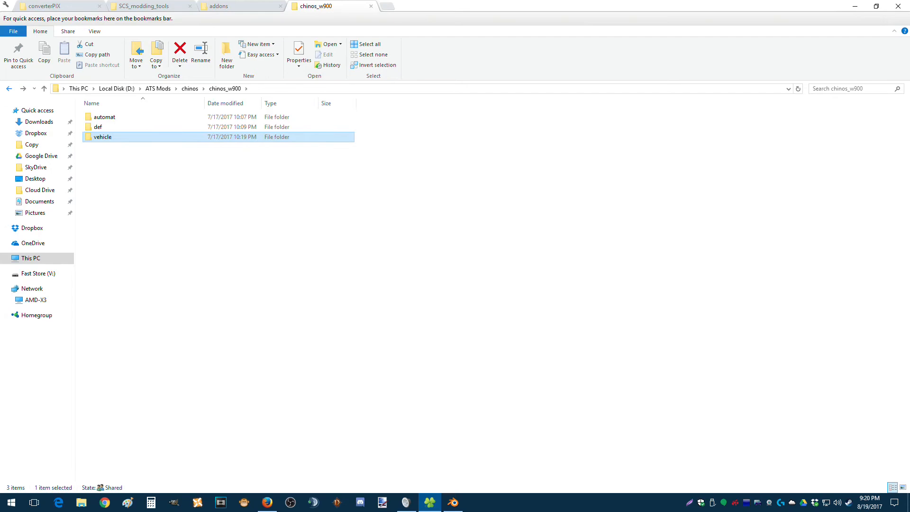
Step: Browse the mod's def folder down to vehicle\truck\kenworth.w900\accessory\exhaust to check the exhaust definition file
{"action": "key", "text": "Up"}
{"action": "key", "text": "Return"}
{"action": "key", "text": "Down"}
{"action": "key", "text": "Return"}
{"action": "key", "text": "BackSpace"}
{"action": "key", "text": "Return"}
{"action": "key", "text": "Down"}
{"action": "key", "text": "Return"}
{"action": "key", "text": "Return"}
{"action": "key", "text": "Down"}
{"action": "key", "text": "Return"}
{"action": "key", "text": "Down"}
{"action": "key", "text": "Return"}
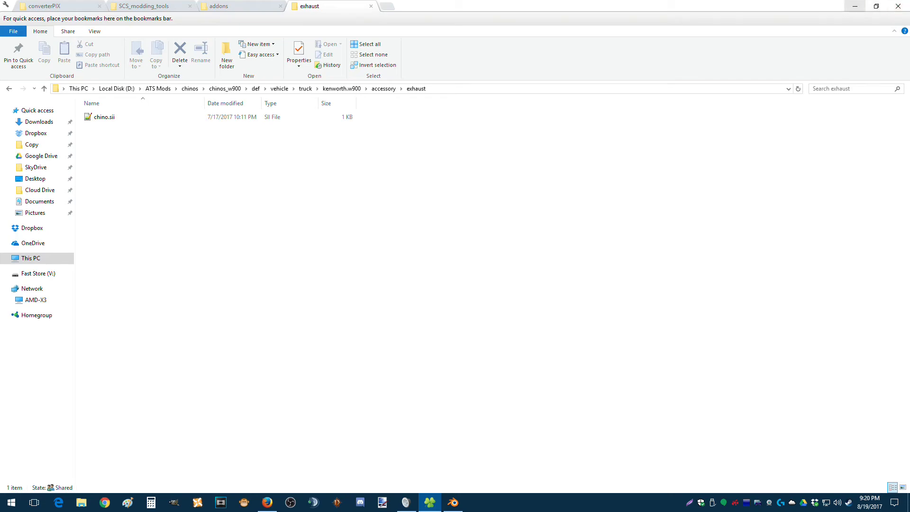
Step: Switch back to Blender and delete the chinos object together with its two pieces from the scene
{"action": "left_click", "coordinate": [854, 6]}
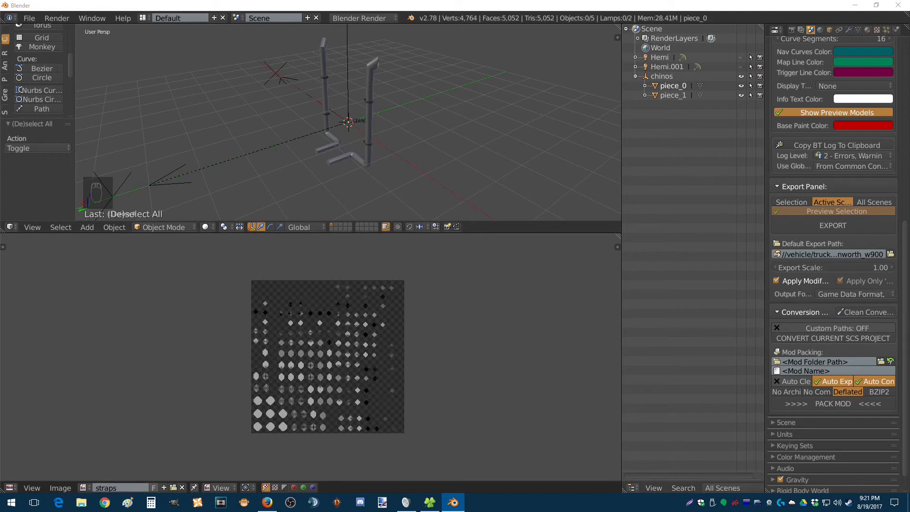
{"action": "left_click", "coordinate": [661, 77]}
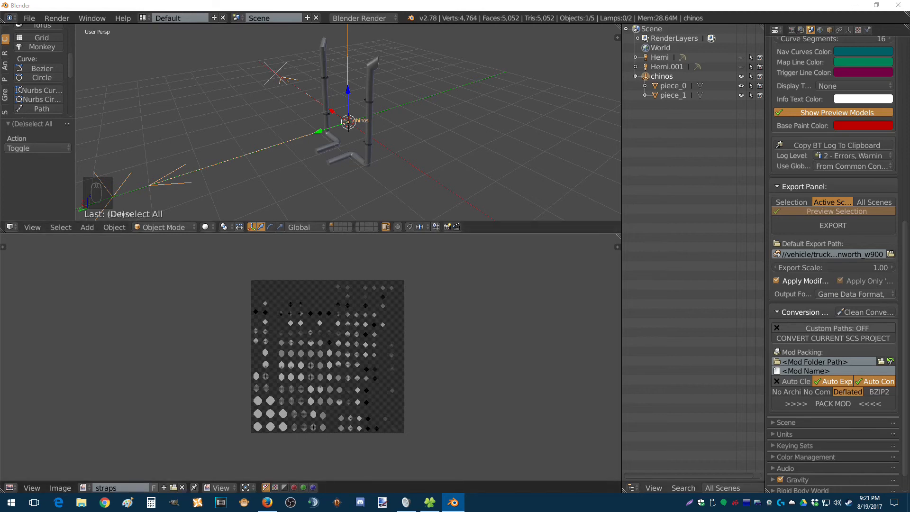
{"action": "right_click", "coordinate": [661, 77]}
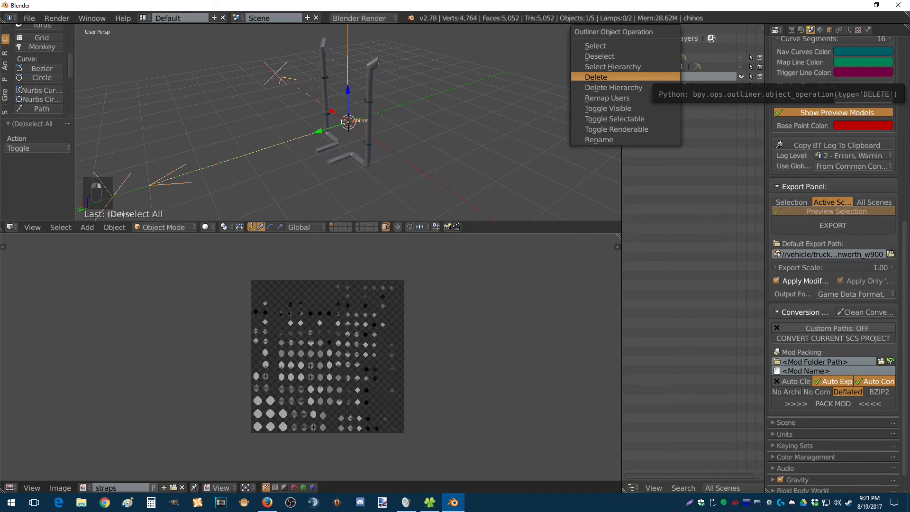
{"action": "right_click", "coordinate": [673, 76]}
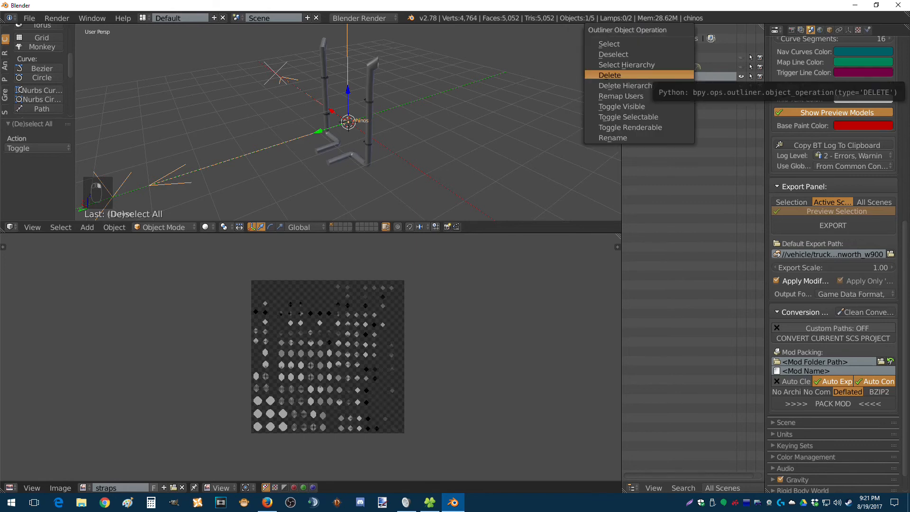
{"action": "left_click", "coordinate": [672, 75]}
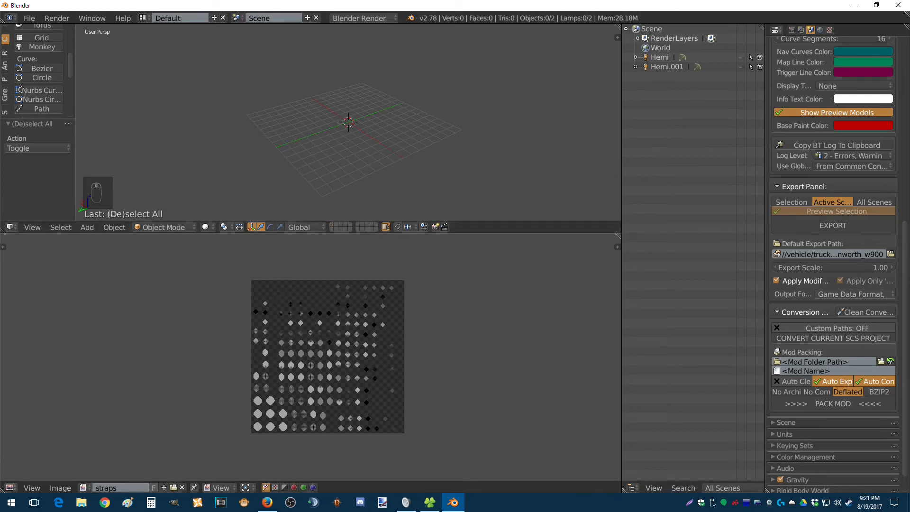
Step: Enlarge the 3D viewport over the image editor and check the list of loaded images
{"action": "left_click_drag", "start_coordinate": [311, 232], "coordinate": [311, 318]}
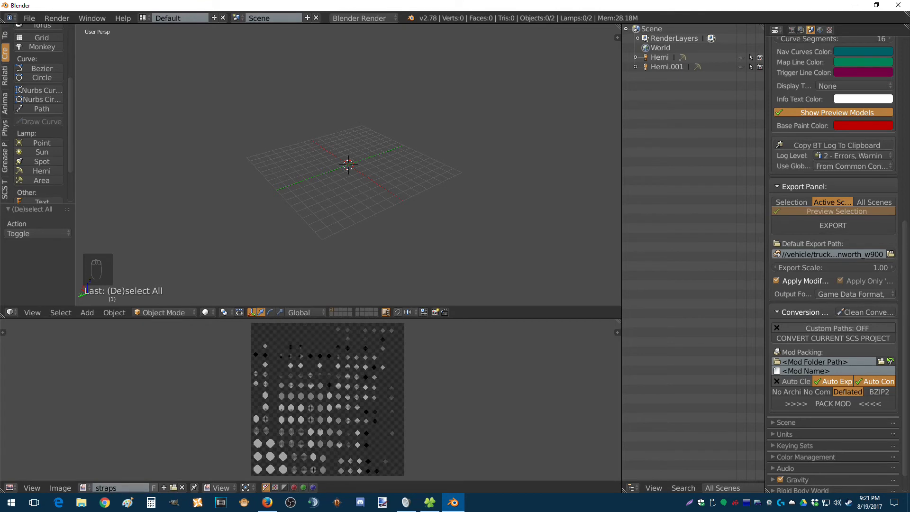
{"action": "left_click", "coordinate": [83, 488]}
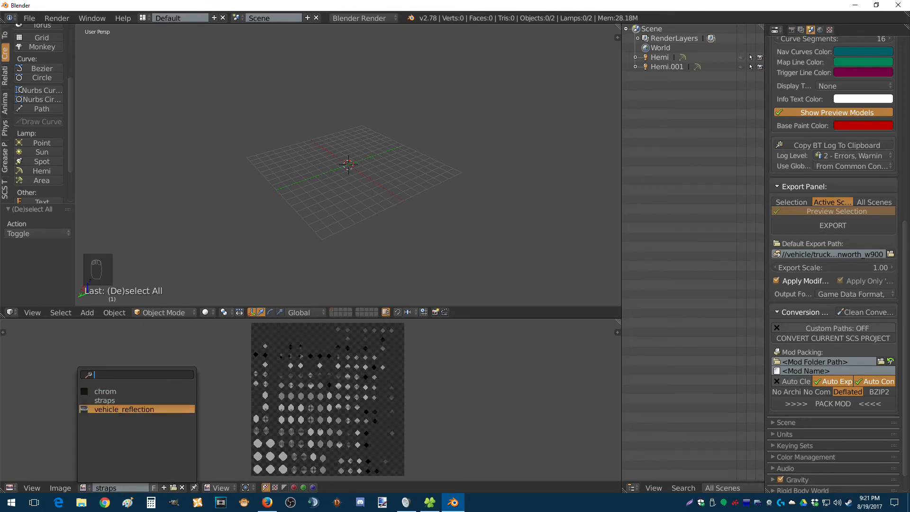
{"action": "key", "text": "Escape"}
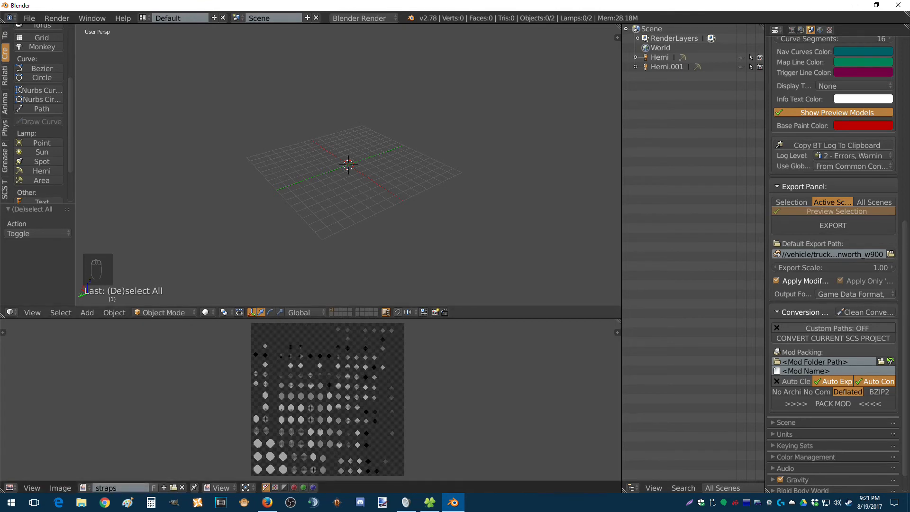
Step: Start an SCS Formats (.pim) import, go to the ATS_Files_1.28_exp folder and set it as the SCS Project Base Path
{"action": "left_click", "coordinate": [29, 18]}
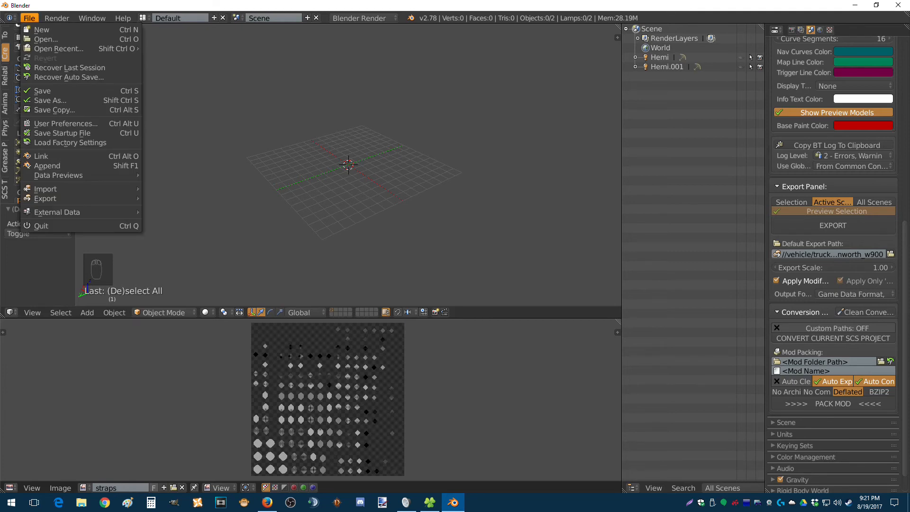
{"action": "mouse_move", "coordinate": [45, 189]}
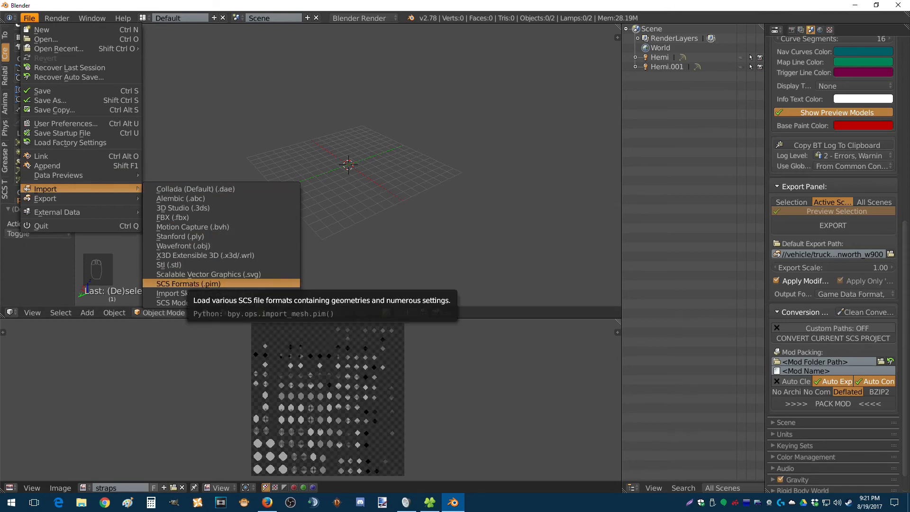
{"action": "left_click", "coordinate": [188, 283]}
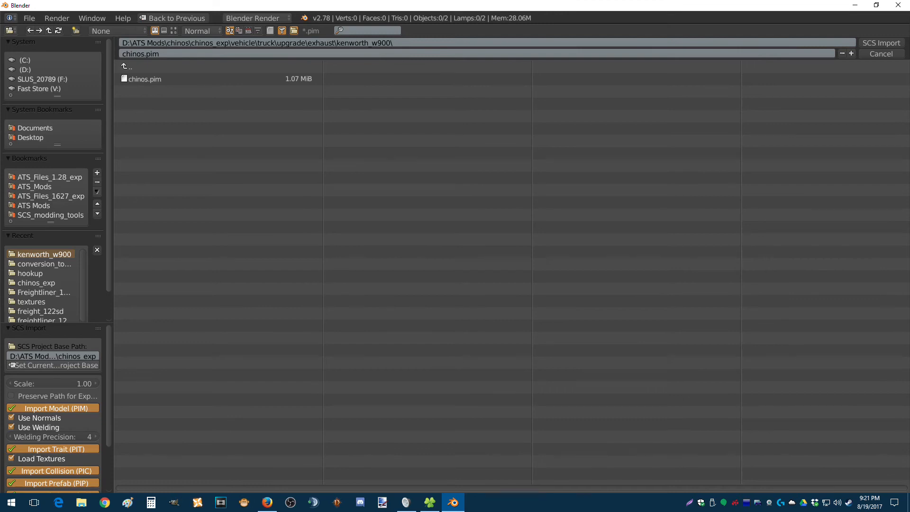
{"action": "left_click", "coordinate": [50, 177]}
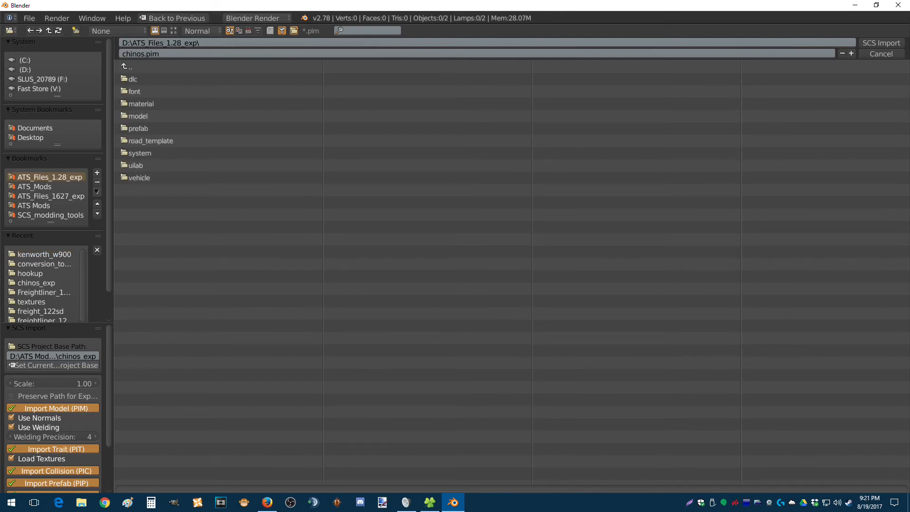
{"action": "left_click", "coordinate": [55, 364]}
Step: Switch to File Explorer and examine the truck folders in D:\ATS_Files_1.28_exp\vehicle\truck in a new tab
{"action": "left_click", "coordinate": [430, 502]}
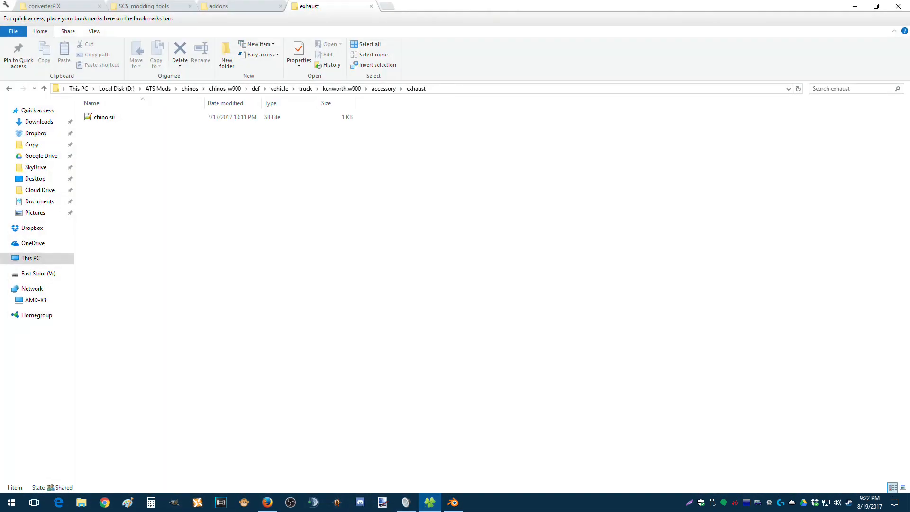
{"action": "key", "text": "ctrl+t"}
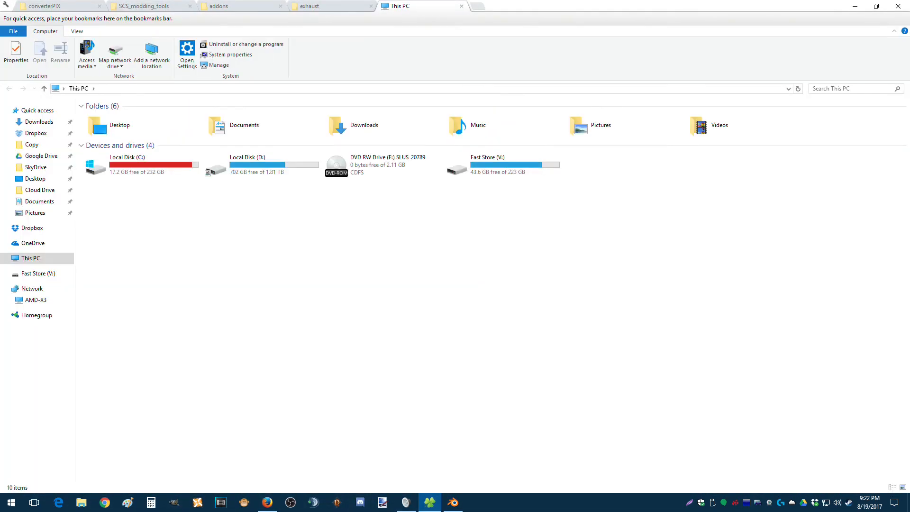
{"action": "double_click", "coordinate": [256, 165]}
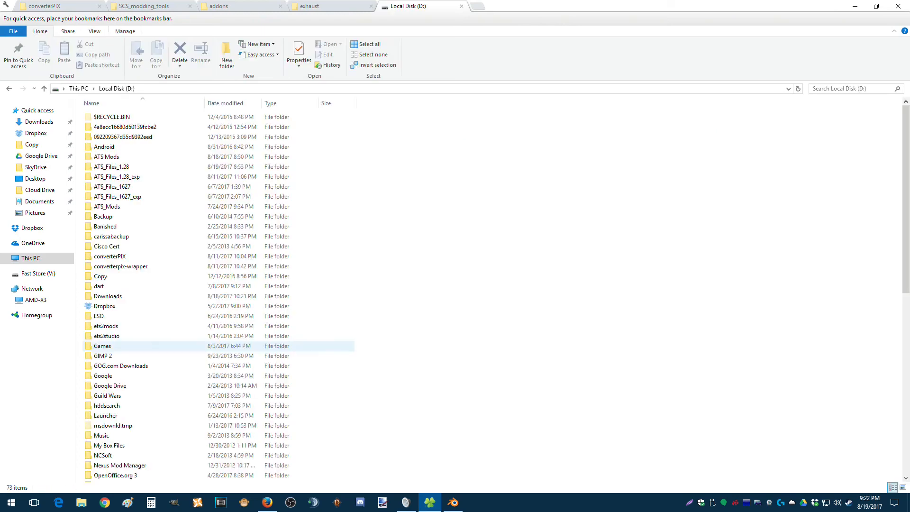
{"action": "double_click", "coordinate": [228, 176]}
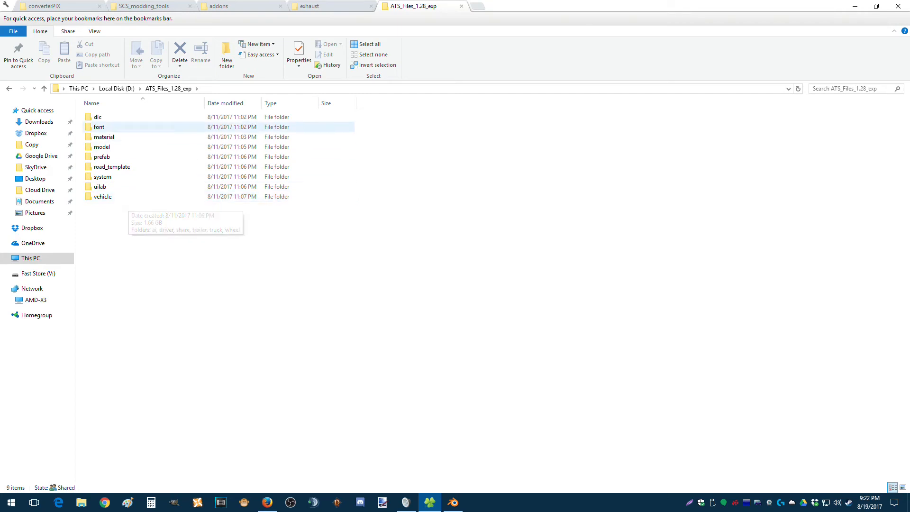
{"action": "double_click", "coordinate": [110, 197]}
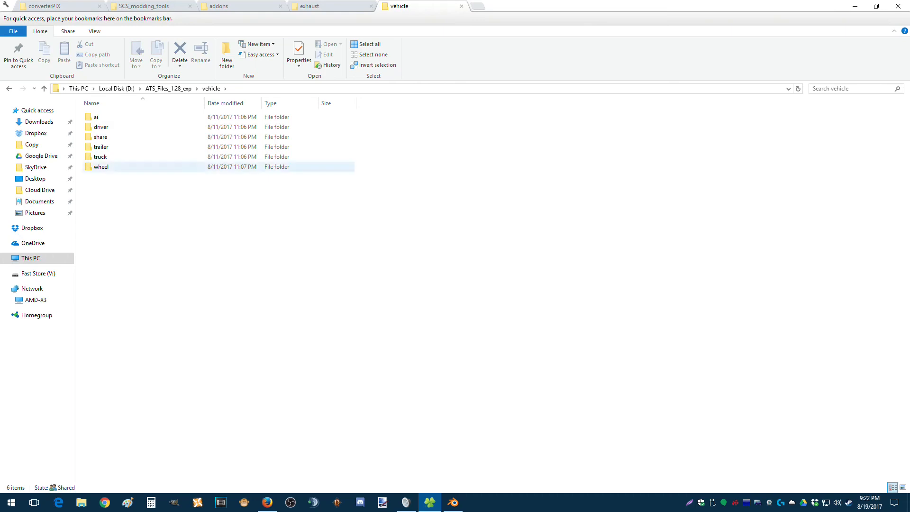
{"action": "left_click", "coordinate": [110, 147]}
{"action": "left_click", "coordinate": [110, 156]}
{"action": "double_click", "coordinate": [110, 157]}
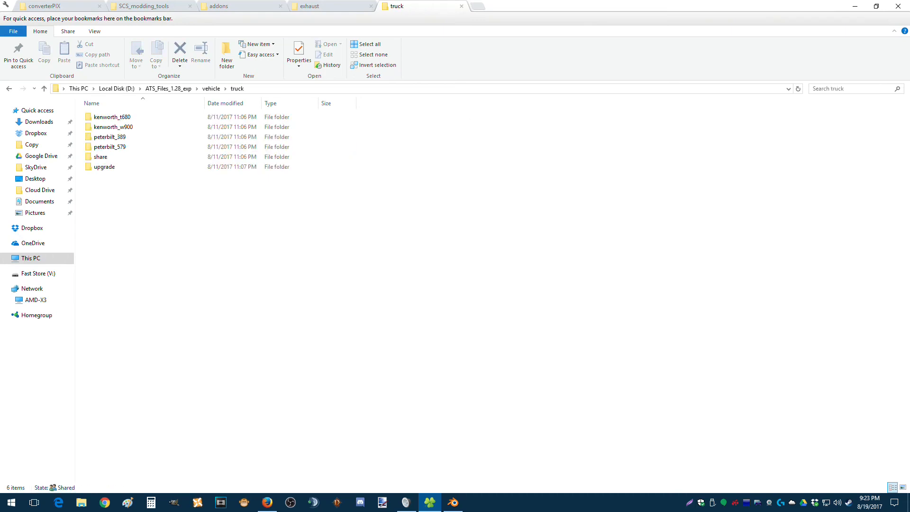
{"action": "left_click", "coordinate": [110, 147]}
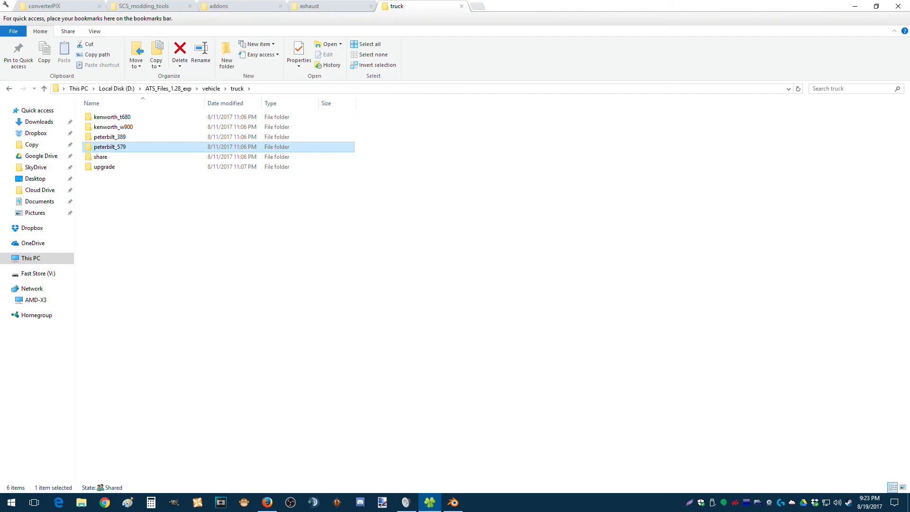
{"action": "right_click", "coordinate": [115, 150]}
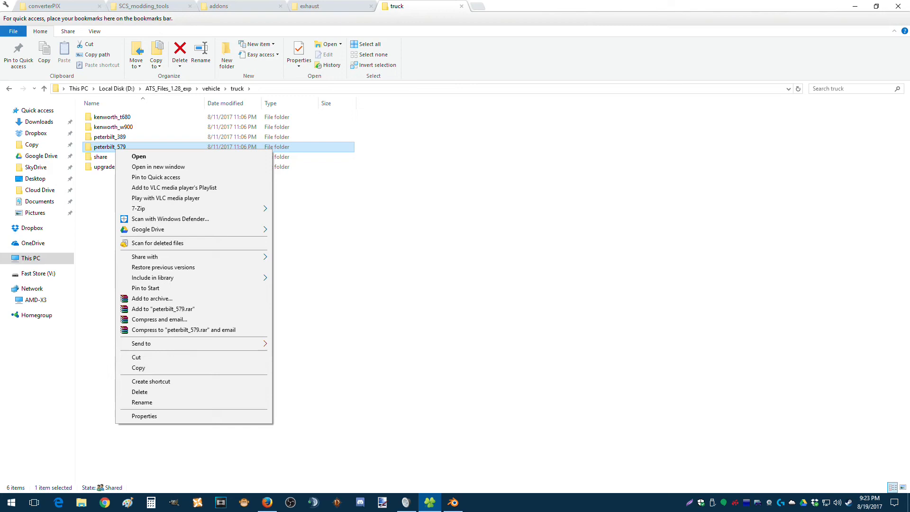
{"action": "left_click", "coordinate": [317, 279]}
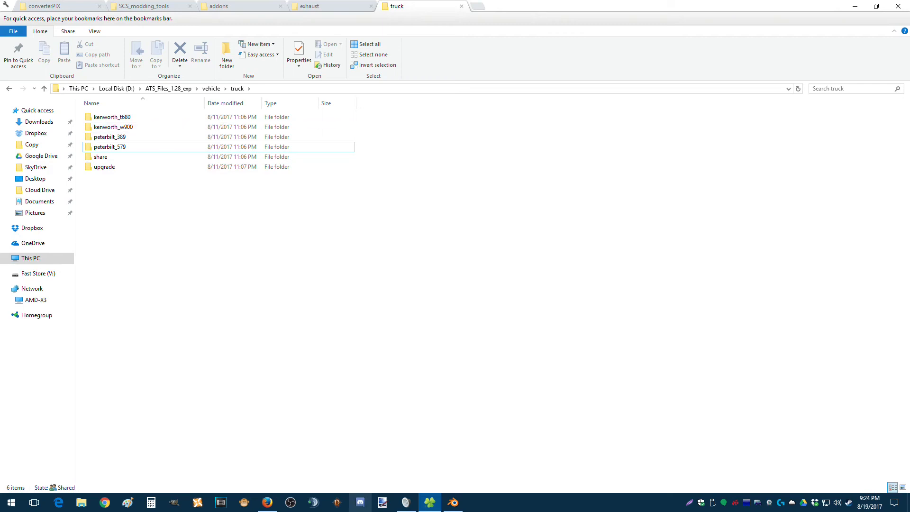
Step: Switch to Blender, import truck.pim from the vehicle\truck\peterbilt_389 folder with SCS Import, and close the import report
{"action": "left_click", "coordinate": [452, 501]}
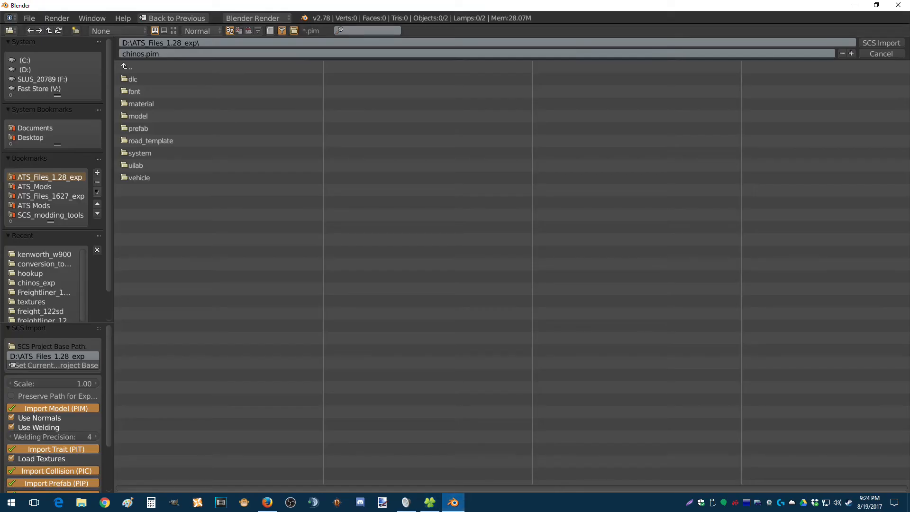
{"action": "left_click", "coordinate": [139, 177]}
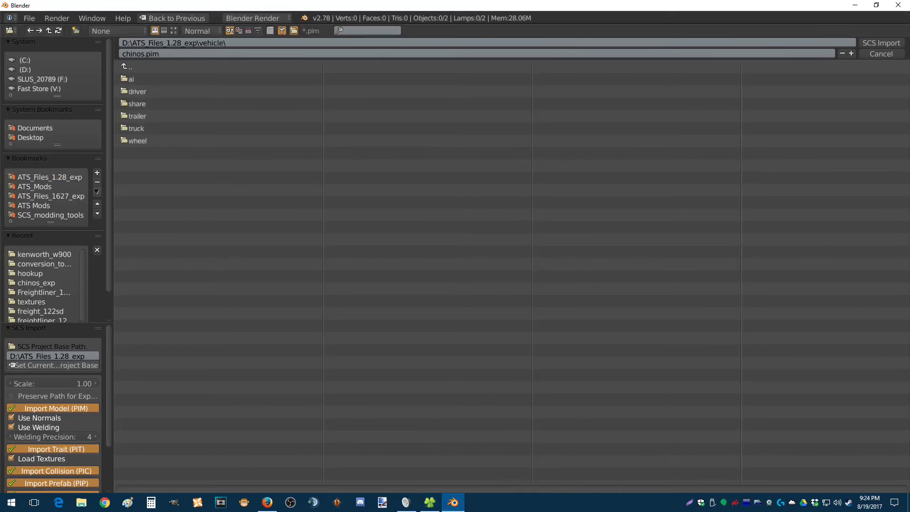
{"action": "left_click", "coordinate": [137, 128]}
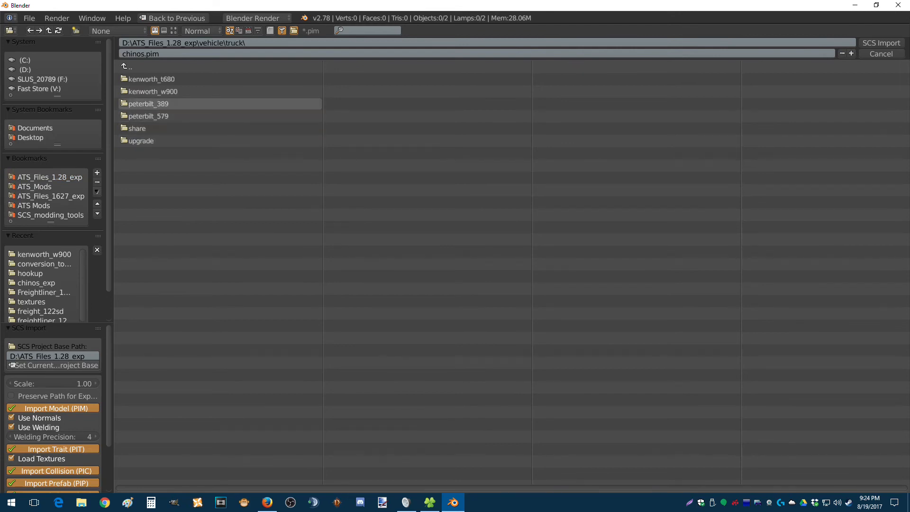
{"action": "left_click", "coordinate": [142, 104]}
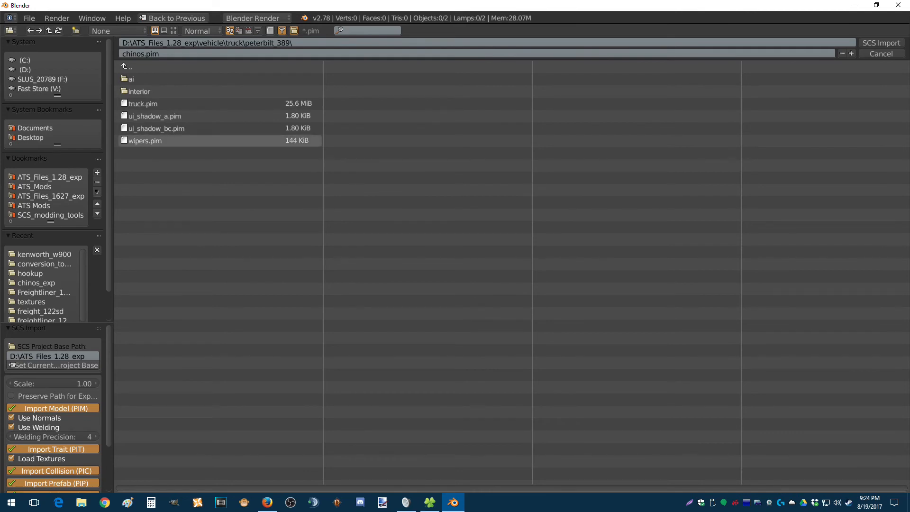
{"action": "left_click", "coordinate": [142, 103]}
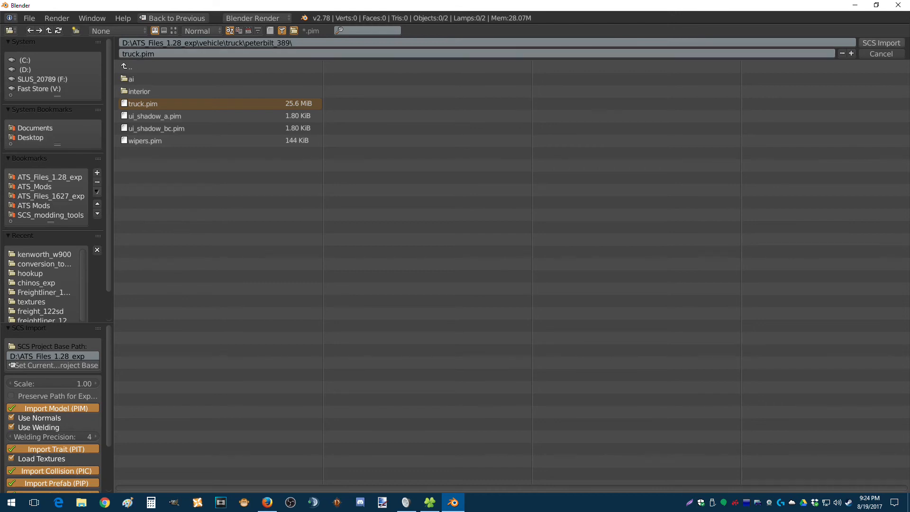
{"action": "left_click", "coordinate": [881, 43]}
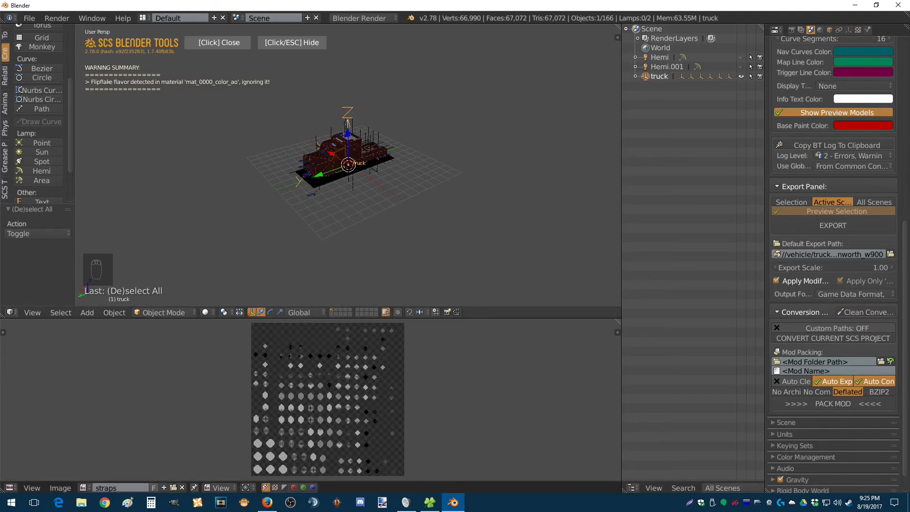
{"action": "key", "text": "Escape"}
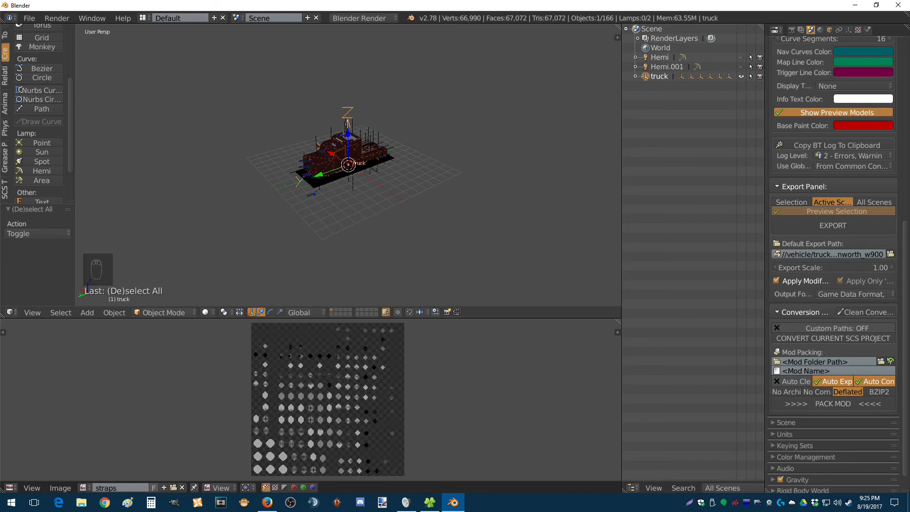
Step: Inspect the imported truck model up close and expand the truck root's list of child objects
{"action": "scroll", "coordinate": [348, 164], "scroll_direction": "up", "scroll_amount": 1}
{"action": "scroll", "coordinate": [347, 165], "scroll_direction": "up", "scroll_amount": 8}
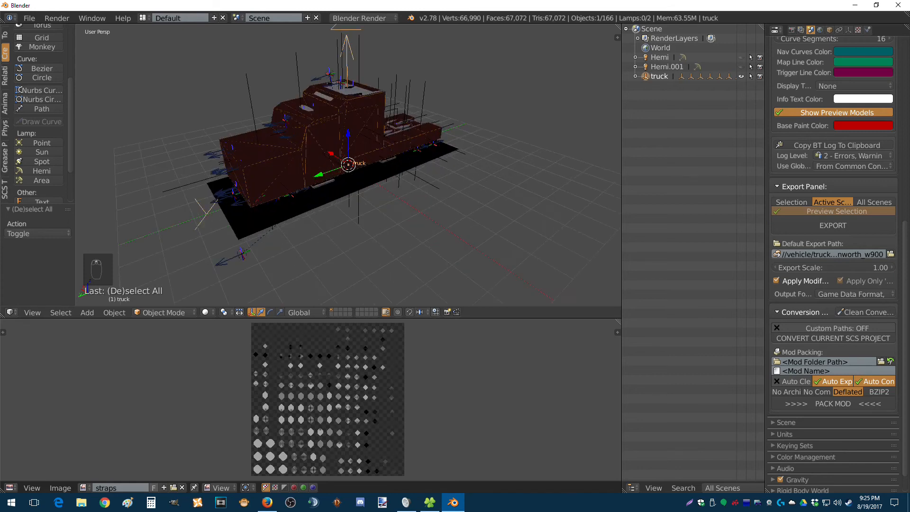
{"action": "scroll", "coordinate": [348, 164], "scroll_direction": "down", "scroll_amount": 3}
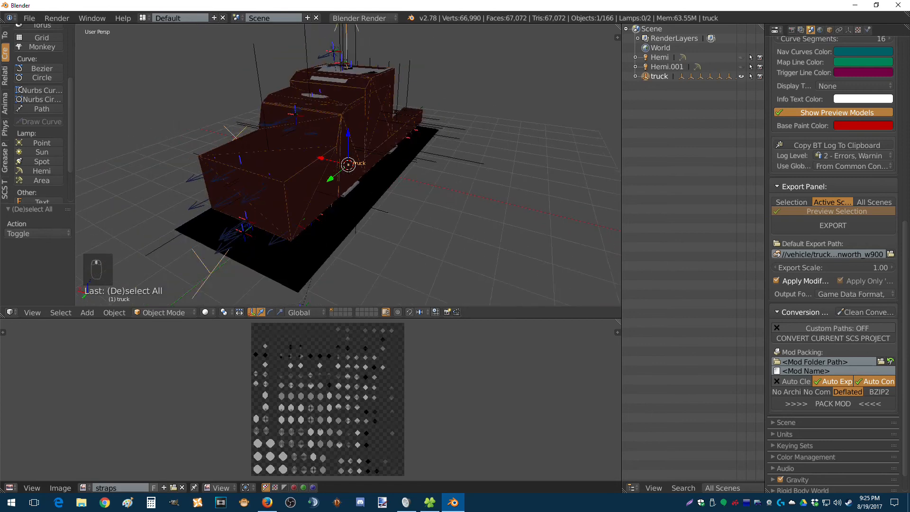
{"action": "left_click", "coordinate": [635, 76]}
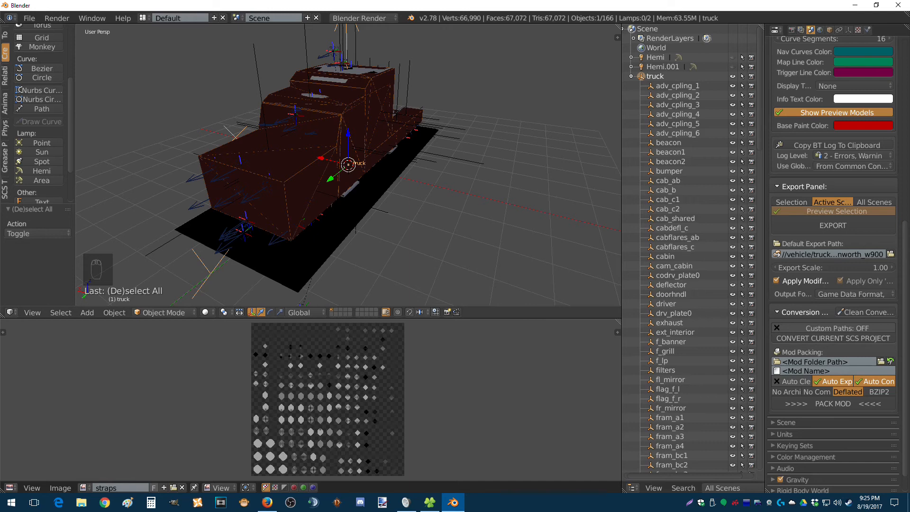
Step: Widen the tool shelf and use the SCS display methods to turn off collision locator faces and wires
{"action": "left_click_drag", "start_coordinate": [72, 247], "coordinate": [100, 247]}
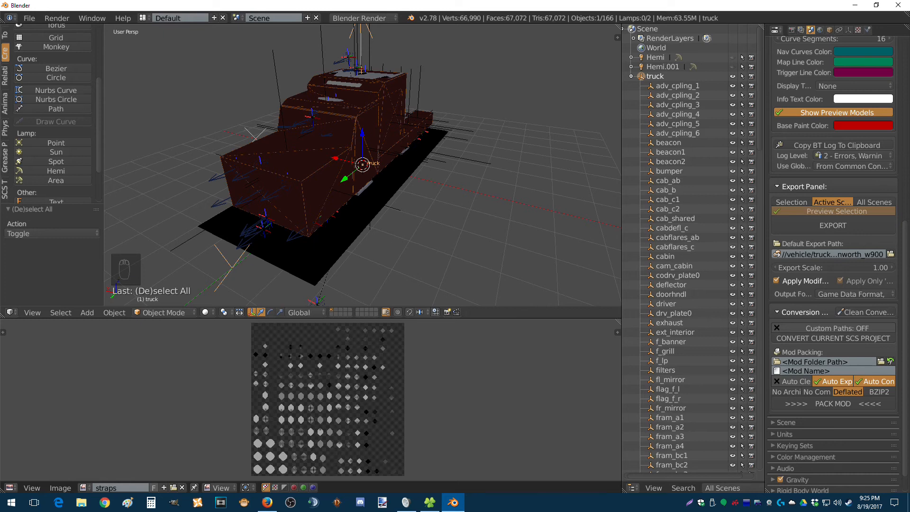
{"action": "scroll", "coordinate": [56, 168], "scroll_direction": "down", "scroll_amount": 2}
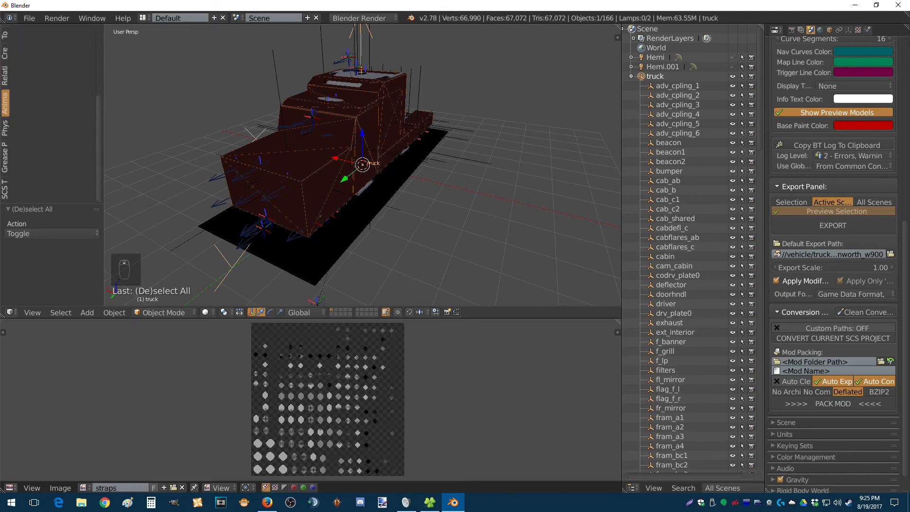
{"action": "left_click", "coordinate": [5, 157]}
{"action": "left_click", "coordinate": [4, 189]}
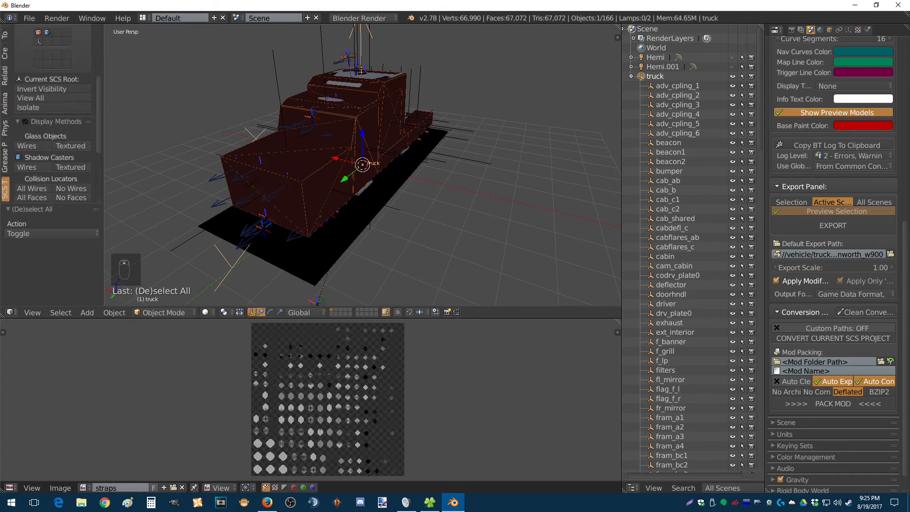
{"action": "scroll", "coordinate": [85, 44], "scroll_direction": "up", "scroll_amount": 6}
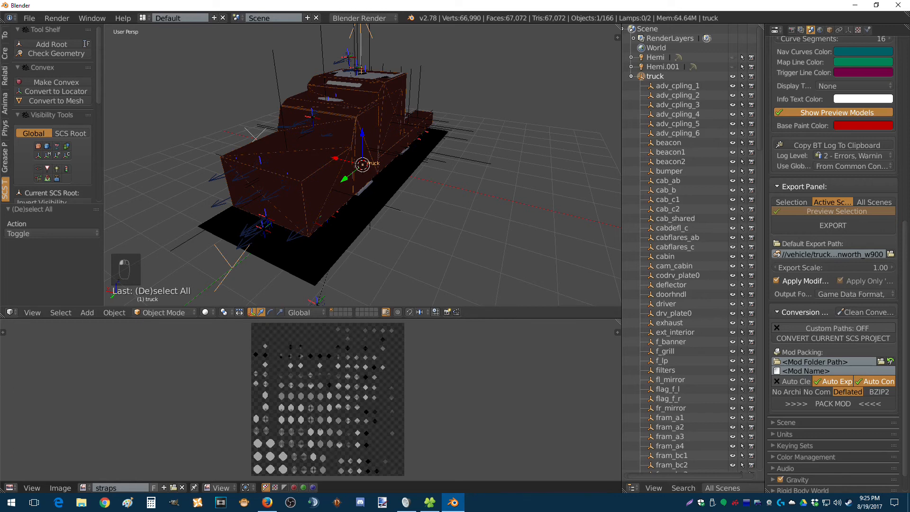
{"action": "scroll", "coordinate": [86, 43], "scroll_direction": "down", "scroll_amount": 5}
{"action": "scroll", "coordinate": [52, 114], "scroll_direction": "down", "scroll_amount": 2}
{"action": "left_click", "coordinate": [71, 178]}
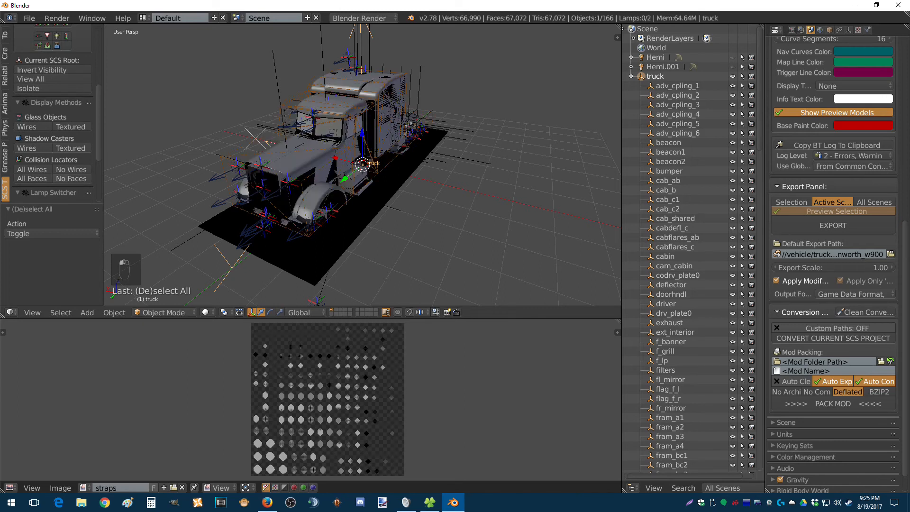
{"action": "mouse_move", "coordinate": [322, 182]}
{"action": "middle_mouse_down"}
{"action": "mouse_move", "coordinate": [266, 162]}
{"action": "mouse_move", "coordinate": [291, 179]}
{"action": "mouse_move", "coordinate": [331, 185]}
{"action": "middle_mouse_up"}
{"action": "left_click", "coordinate": [71, 169]}
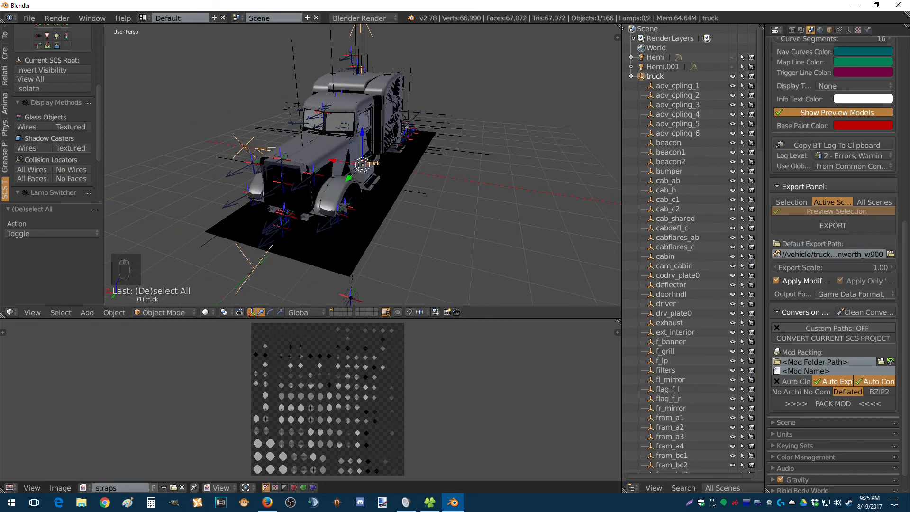
Step: Change the 3D view's viewport shading from Solid to Material
{"action": "scroll", "coordinate": [362, 164], "scroll_direction": "up", "scroll_amount": 4}
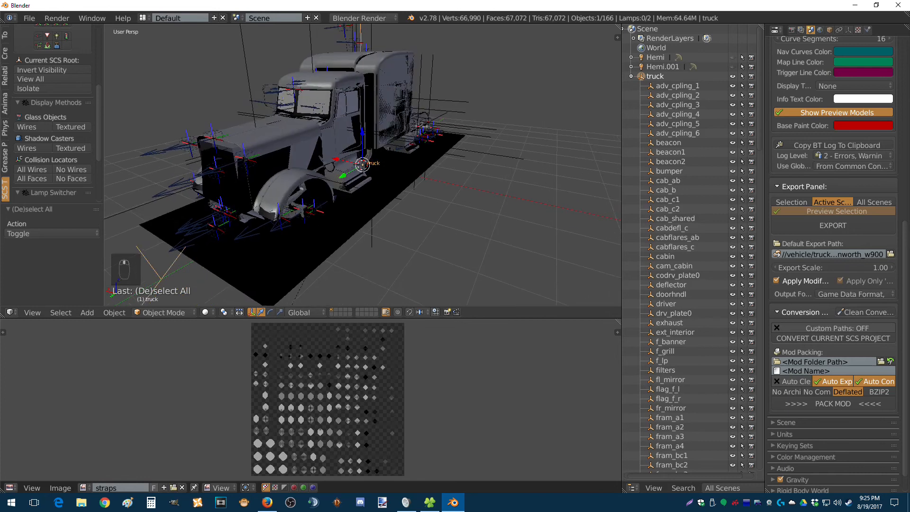
{"action": "scroll", "coordinate": [362, 164], "scroll_direction": "down", "scroll_amount": 3}
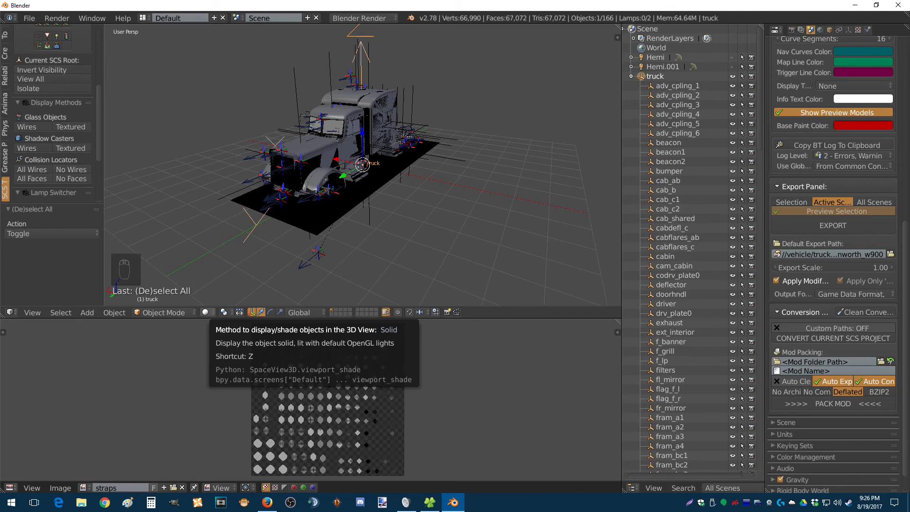
{"action": "left_click", "coordinate": [205, 312]}
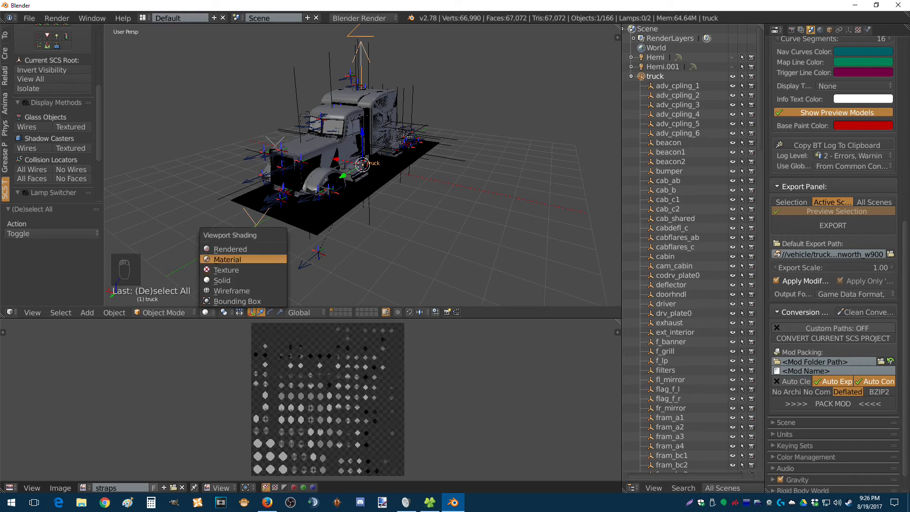
{"action": "left_click", "coordinate": [227, 259]}
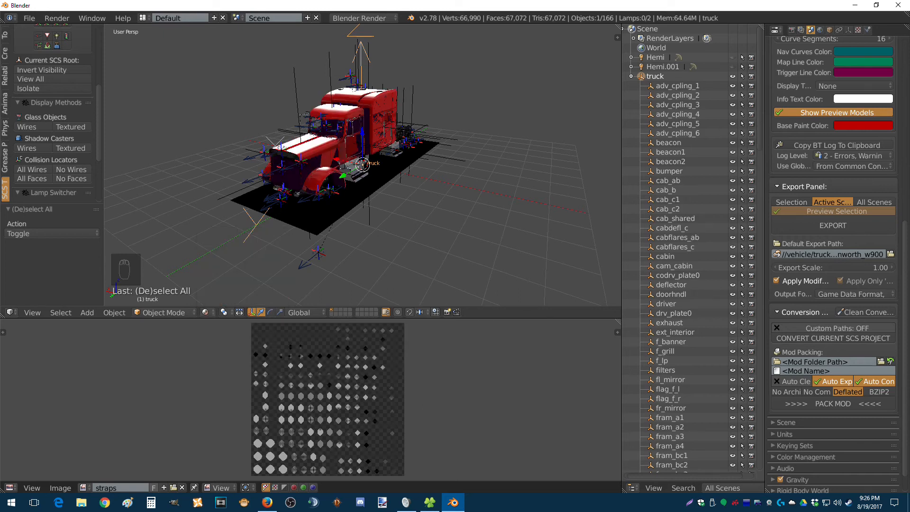
Step: Show the material settings of the truck's body pieces and hide the shadowonly piece covering the hood and fenders
{"action": "scroll", "coordinate": [363, 163], "scroll_direction": "up", "scroll_amount": 5}
{"action": "middle_click_drag", "start_coordinate": [363, 164], "coordinate": [331, 166]}
{"action": "scroll", "coordinate": [396, 183], "scroll_direction": "down", "scroll_amount": 4}
{"action": "scroll", "coordinate": [687, 246], "scroll_direction": "down", "scroll_amount": 2}
{"action": "right_click", "coordinate": [289, 135]}
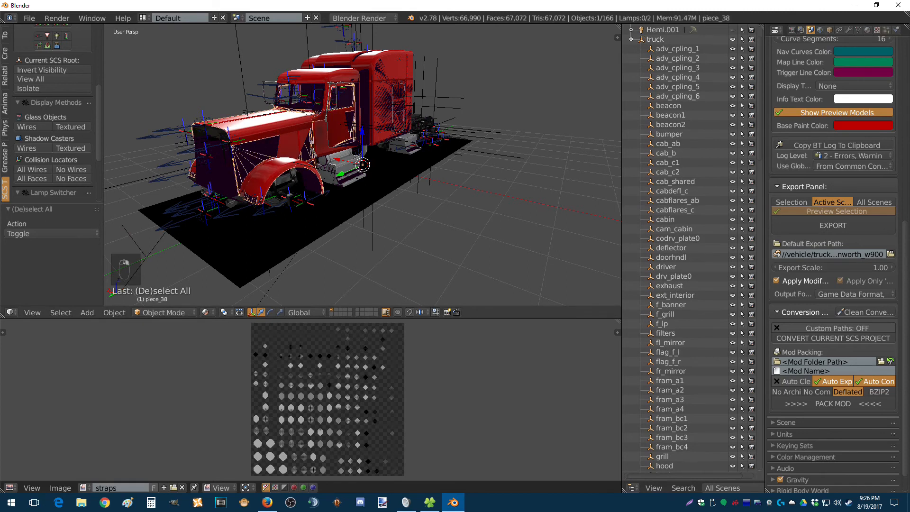
{"action": "left_click", "coordinate": [867, 30]}
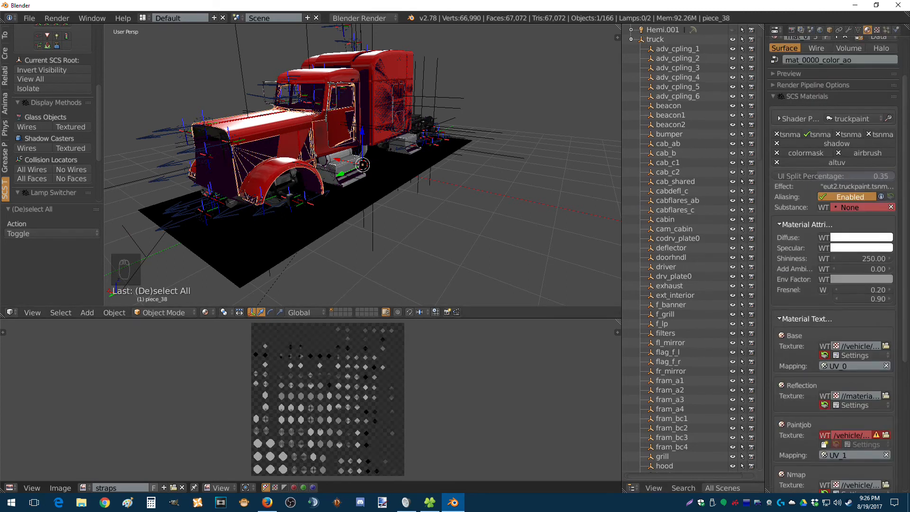
{"action": "right_click", "coordinate": [284, 142]}
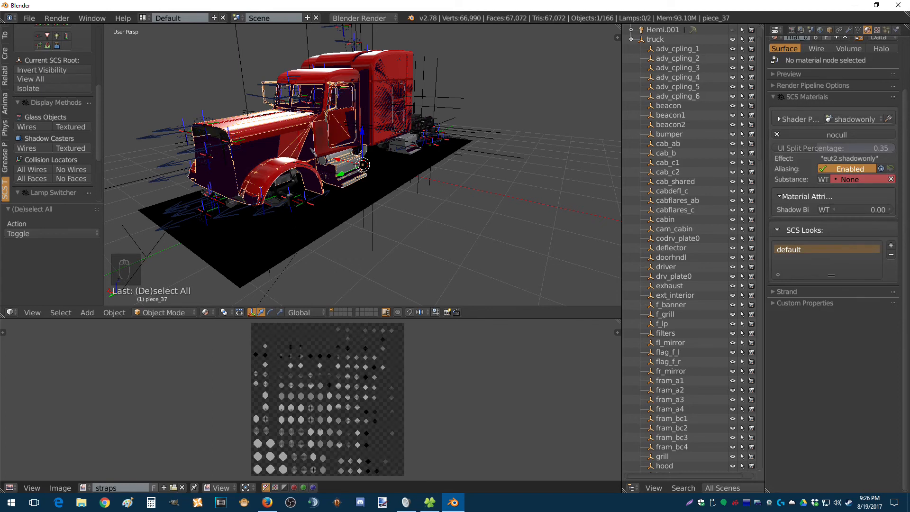
{"action": "key", "text": "h"}
Step: Hide the remaining shadowonly pieces over the cab and sleeper, checking each selected piece's material
{"action": "right_click", "coordinate": [363, 165]}
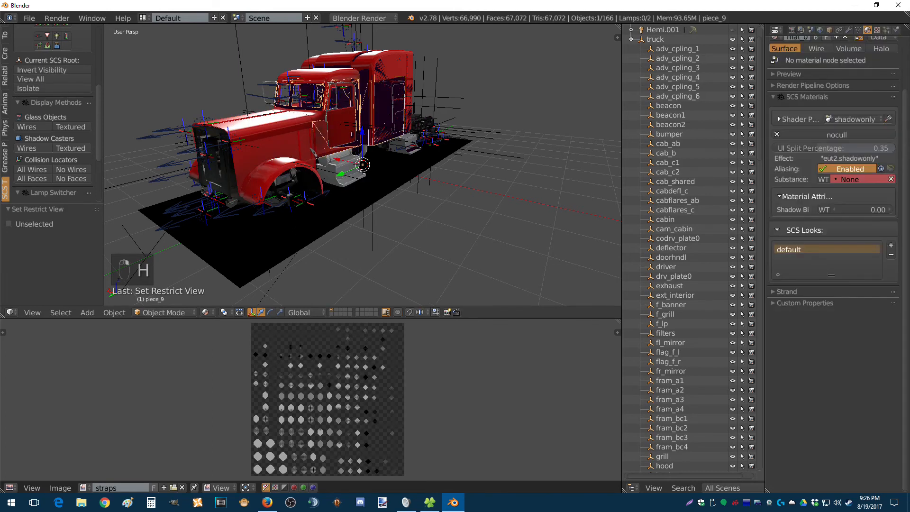
{"action": "key", "text": "h"}
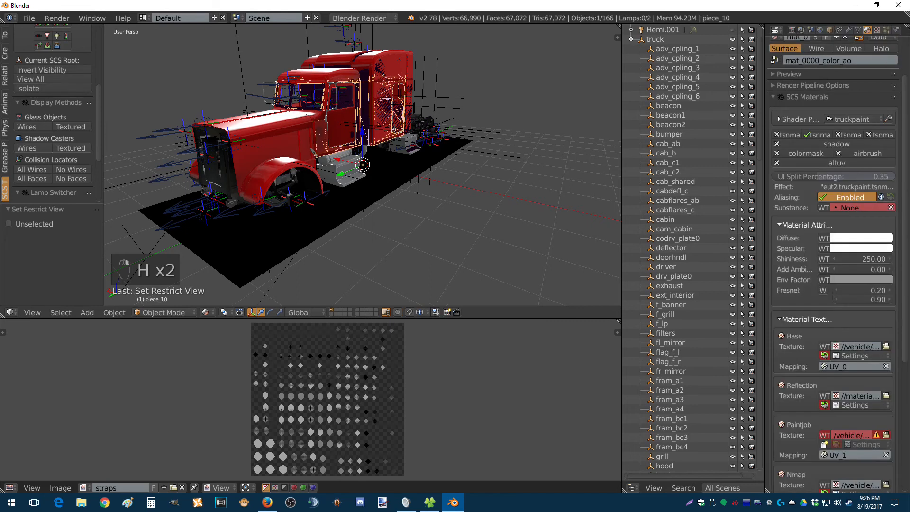
{"action": "right_click", "coordinate": [363, 165]}
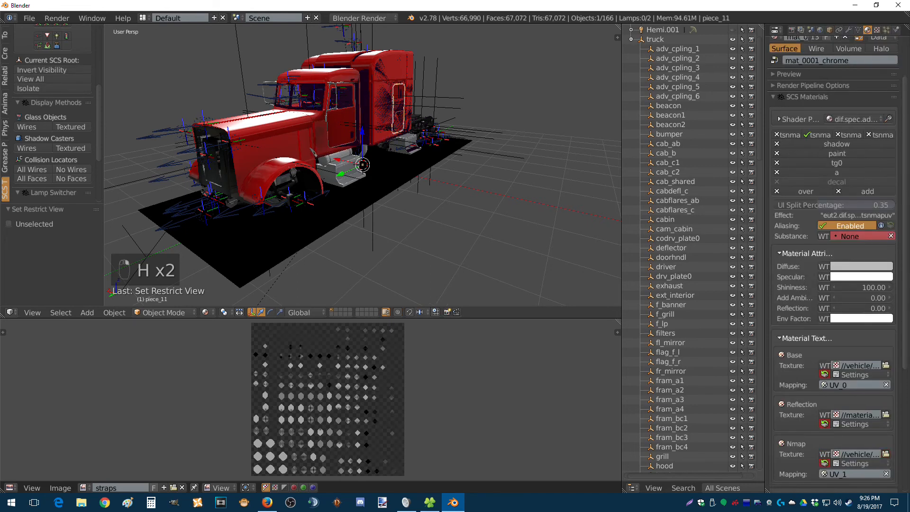
{"action": "right_click", "coordinate": [363, 165]}
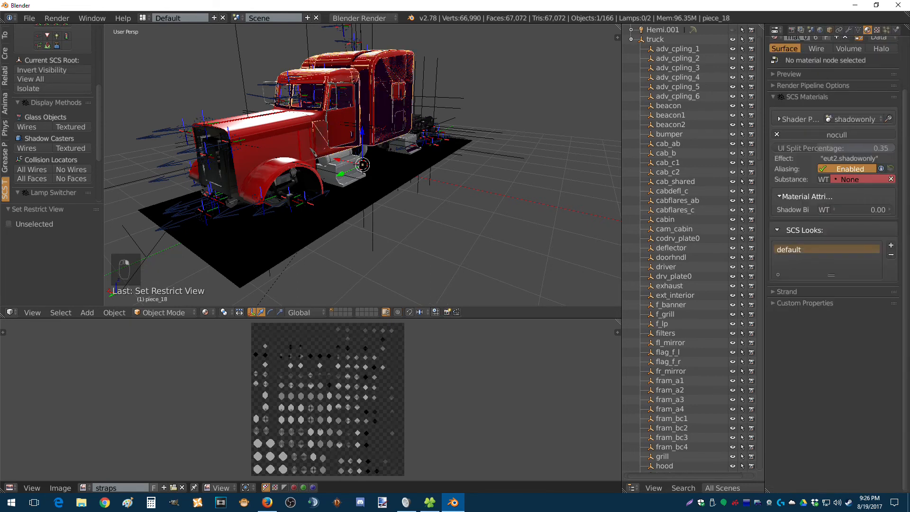
{"action": "key", "text": "h"}
{"action": "mouse_move", "coordinate": [363, 165]}
{"action": "middle_mouse_down"}
{"action": "mouse_move", "coordinate": [322, 157]}
{"action": "mouse_move", "coordinate": [369, 174]}
{"action": "middle_mouse_up"}
{"action": "scroll", "coordinate": [338, 163], "scroll_direction": "up", "scroll_amount": 3}
{"action": "scroll", "coordinate": [374, 171], "scroll_direction": "down", "scroll_amount": 3}
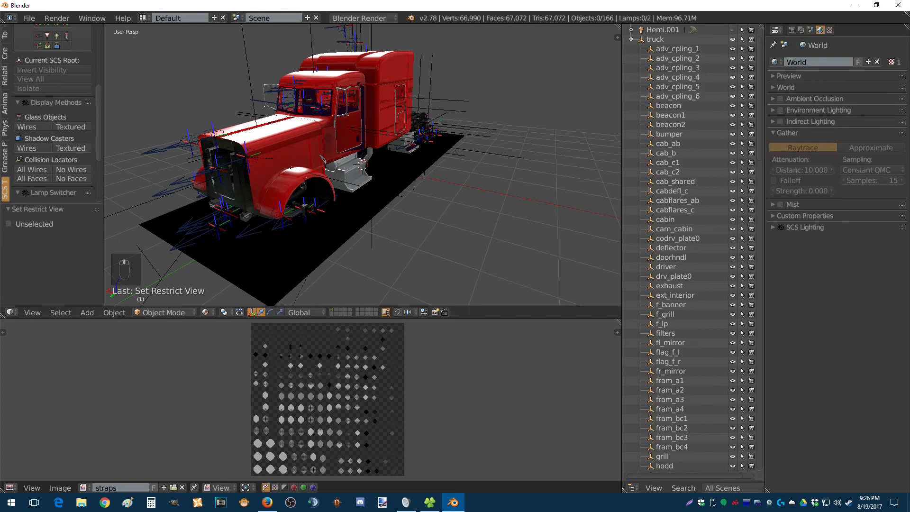
Step: Select the truck root, show its object properties, and hide the SCS variants chas_a, chas_bc, var_a, var_b and var_c
{"action": "right_click", "coordinate": [363, 165]}
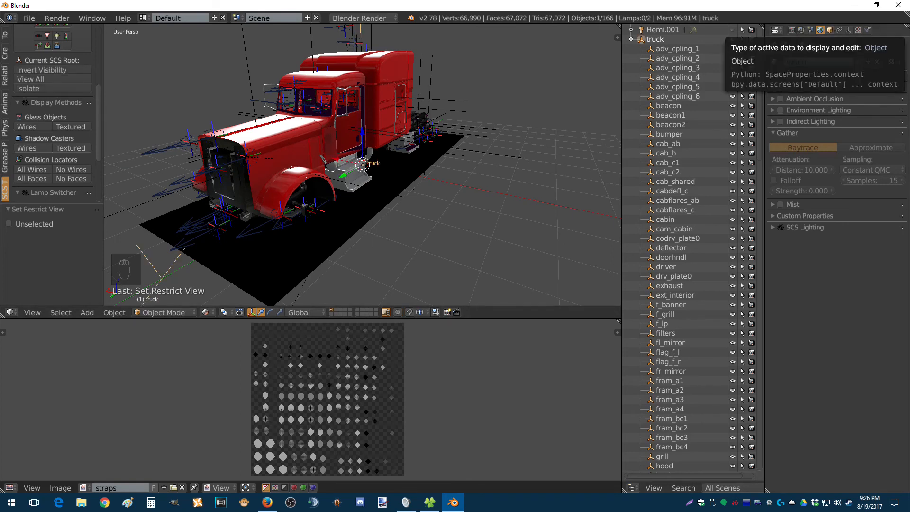
{"action": "left_click", "coordinate": [829, 30]}
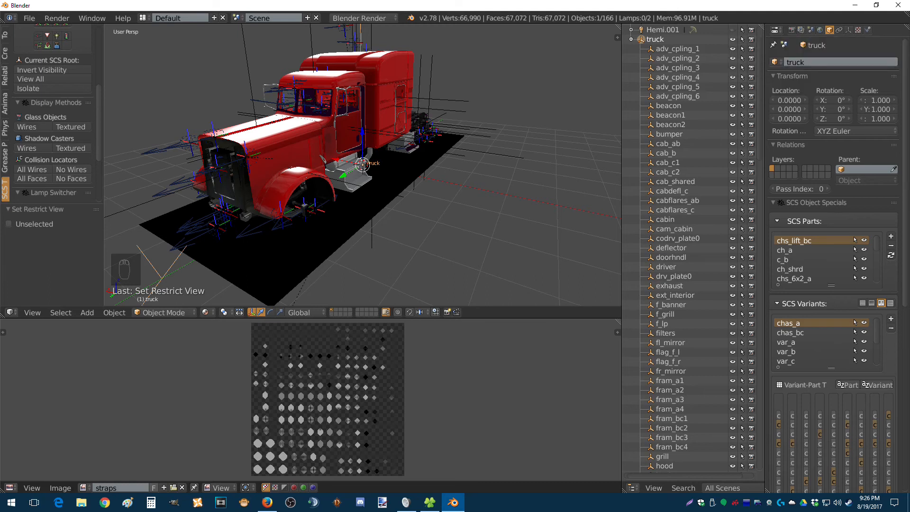
{"action": "left_click", "coordinate": [863, 323], "text": "ctrl"}
{"action": "left_click", "coordinate": [863, 333], "text": "ctrl"}
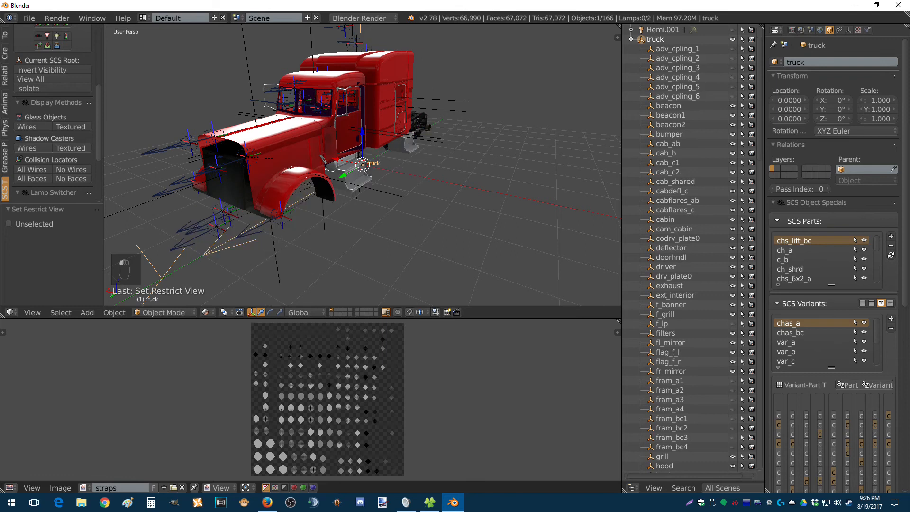
{"action": "left_click", "coordinate": [864, 342], "text": "ctrl"}
{"action": "left_click", "coordinate": [863, 351], "text": "ctrl"}
{"action": "left_click", "coordinate": [864, 361], "text": "ctrl"}
{"action": "scroll", "coordinate": [863, 358], "scroll_direction": "down", "scroll_amount": 2}
{"action": "scroll", "coordinate": [824, 342], "scroll_direction": "down", "scroll_amount": 2}
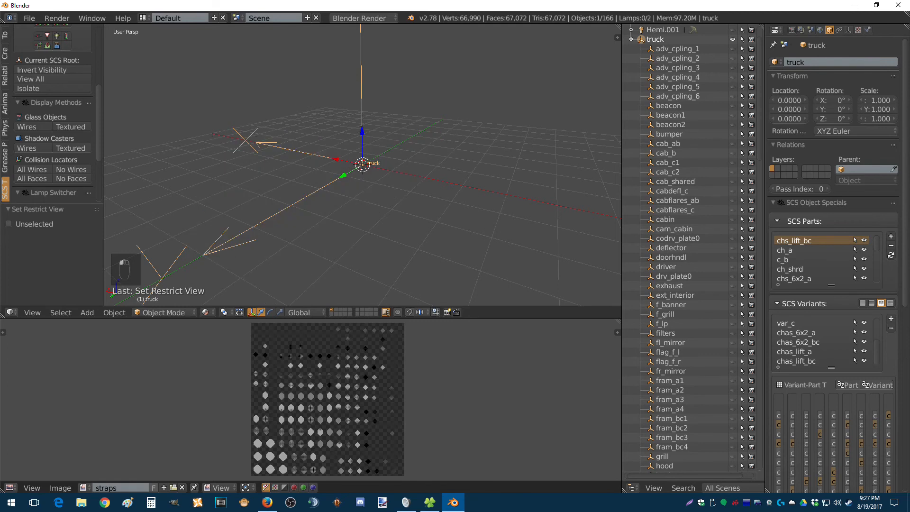
{"action": "middle_click_drag", "start_coordinate": [455, 189], "coordinate": [423, 184]}
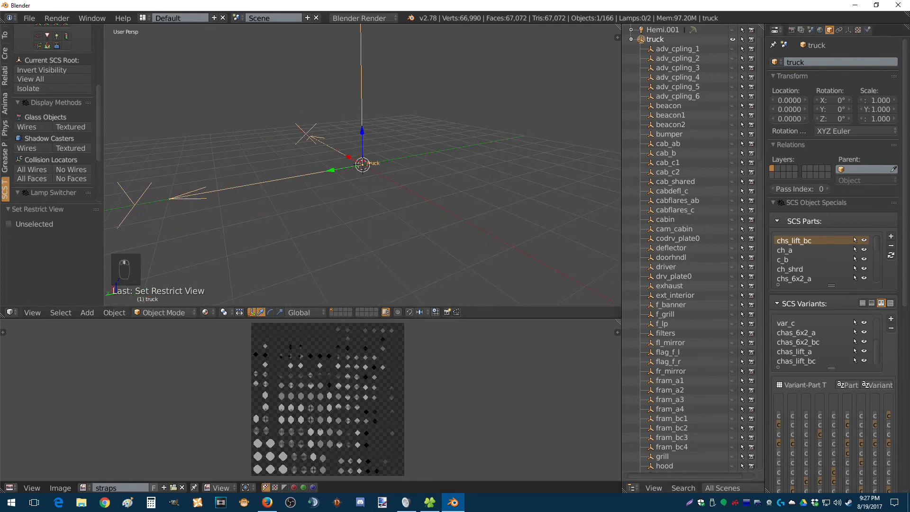
{"action": "scroll", "coordinate": [822, 341], "scroll_direction": "up", "scroll_amount": 4}
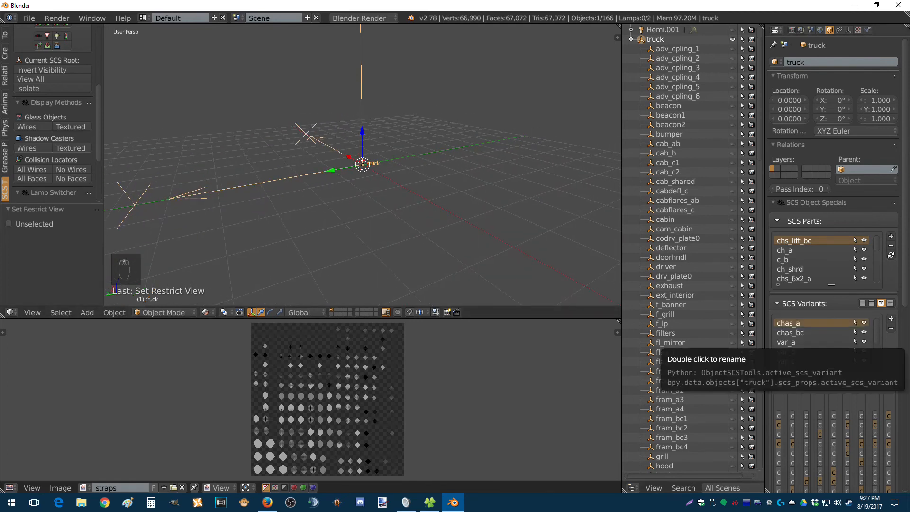
{"action": "scroll", "coordinate": [822, 341], "scroll_direction": "down", "scroll_amount": 1}
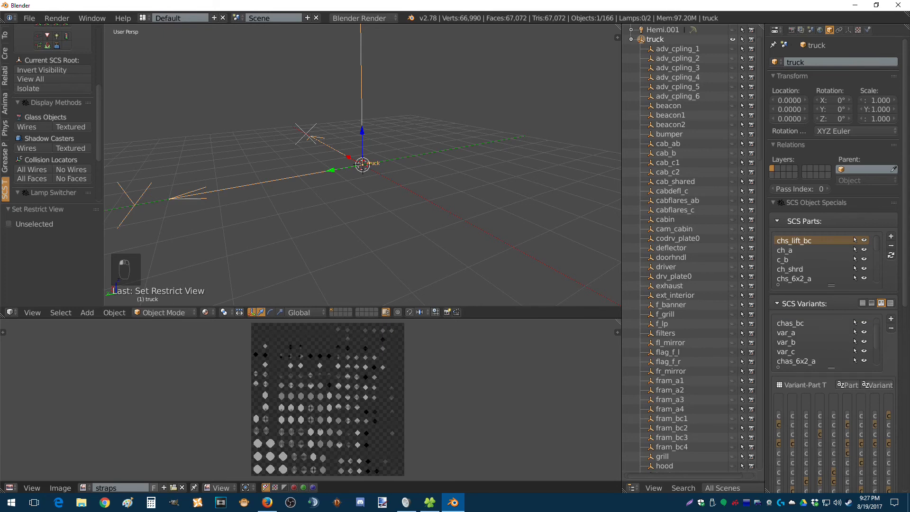
Step: Make the truck's SCS variant with the hood, cab and sleeper visible in the 3D view
{"action": "left_click", "coordinate": [863, 332]}
{"action": "left_click", "coordinate": [864, 332]}
{"action": "left_click", "coordinate": [863, 332]}
{"action": "middle_click_drag", "start_coordinate": [351, 161], "coordinate": [371, 171]}
{"action": "scroll", "coordinate": [393, 187], "scroll_direction": "up", "scroll_amount": 2}
{"action": "scroll", "coordinate": [261, 207], "scroll_direction": "up", "scroll_amount": 1}
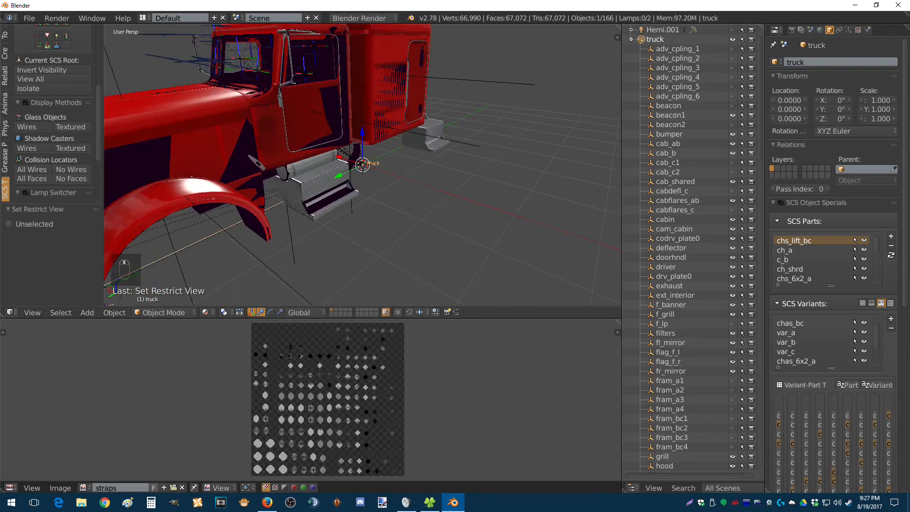
{"action": "right_click", "coordinate": [261, 207]}
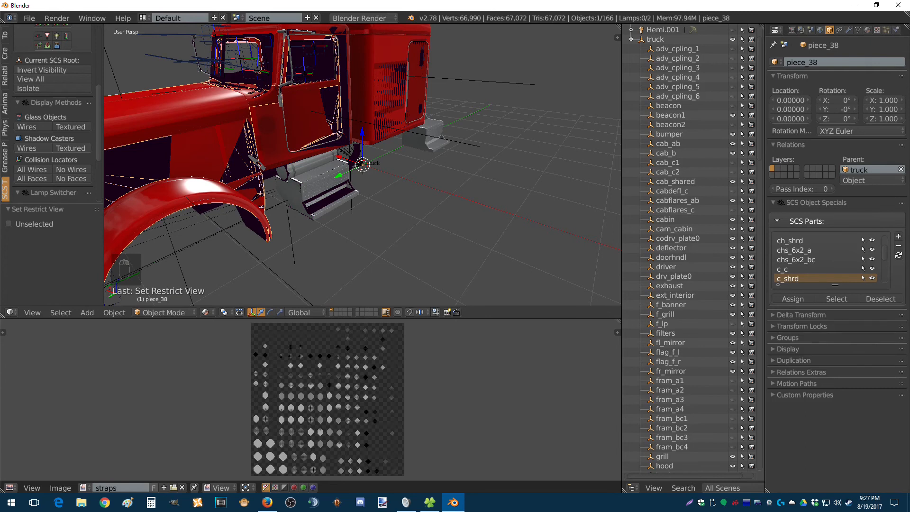
{"action": "key", "text": "h"}
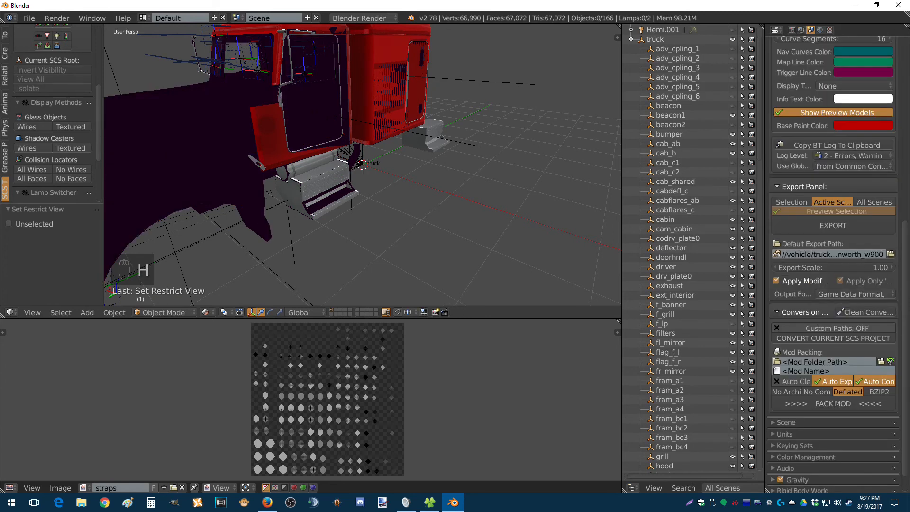
{"action": "key", "text": "ctrl+z"}
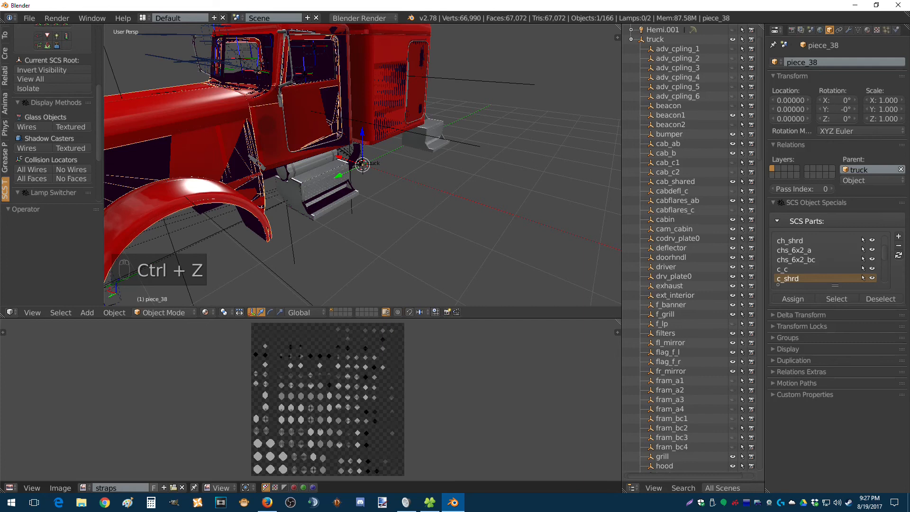
Step: Hide the shadow pieces piece_37 and piece_9 covering the truck body, checking the material settings of the sleeper pieces
{"action": "right_click", "coordinate": [261, 207]}
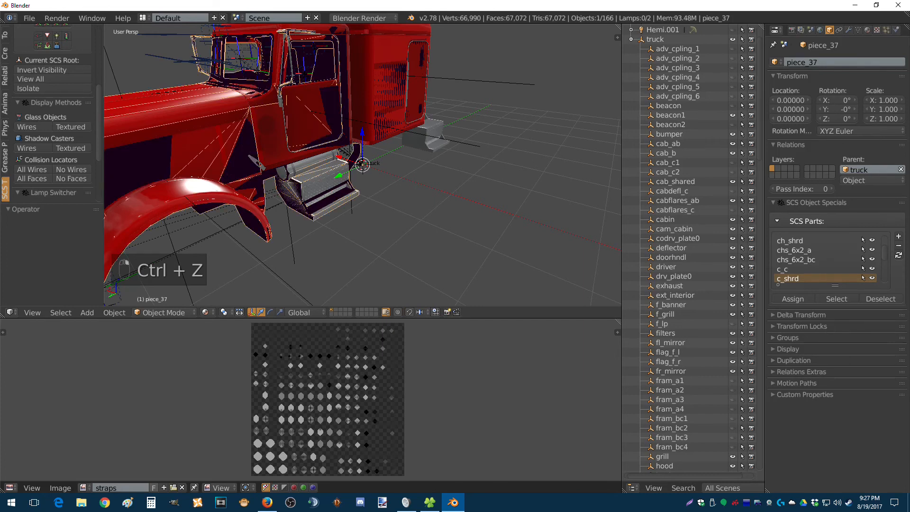
{"action": "key", "text": "h"}
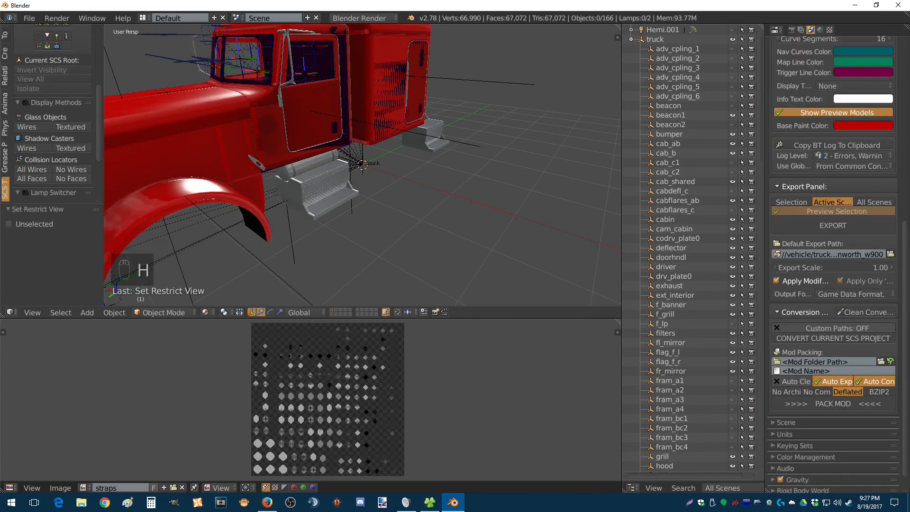
{"action": "right_click", "coordinate": [362, 164]}
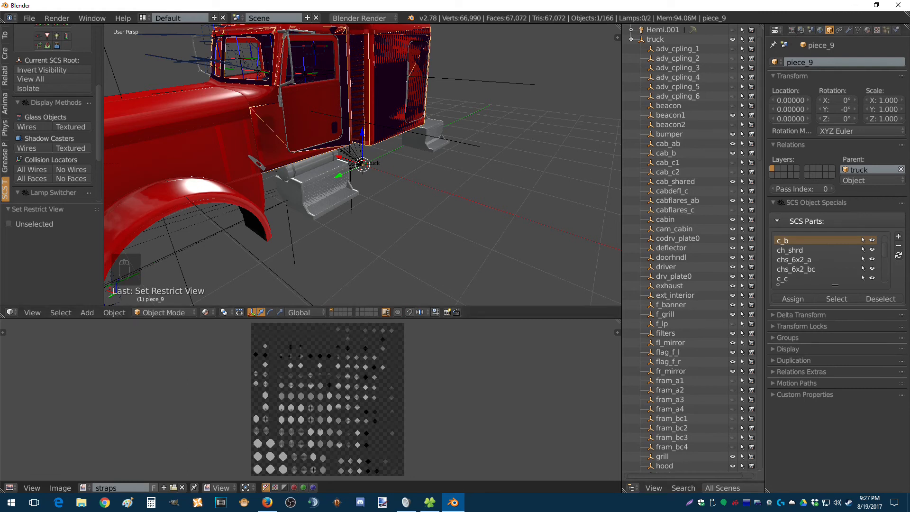
{"action": "left_click", "coordinate": [867, 29]}
{"action": "key", "text": "h"}
{"action": "middle_click_drag", "start_coordinate": [331, 156], "coordinate": [342, 141]}
{"action": "scroll", "coordinate": [362, 138], "scroll_direction": "down", "scroll_amount": 2}
{"action": "right_click", "coordinate": [343, 114]}
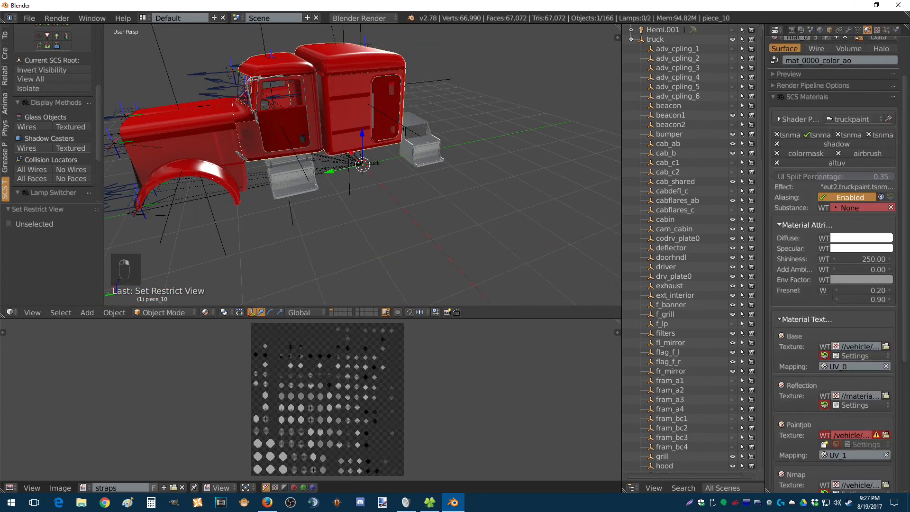
{"action": "middle_click_drag", "start_coordinate": [342, 141], "coordinate": [479, 150]}
{"action": "scroll", "coordinate": [438, 149], "scroll_direction": "down", "scroll_amount": 4}
{"action": "scroll", "coordinate": [353, 144], "scroll_direction": "up", "scroll_amount": 5}
{"action": "scroll", "coordinate": [362, 164], "scroll_direction": "down", "scroll_amount": 6}
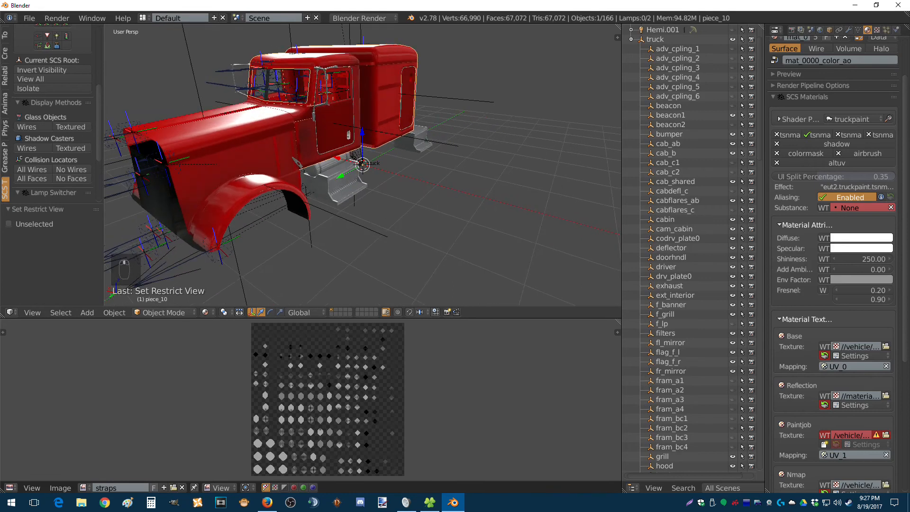
Step: Load paintjob_09_b.tobj from the upgrade\paintjob\peterbilt_389 folder of ATS_Files_1.28_exp as the Paintjob texture of the hood piece's truckpaint material
{"action": "right_click", "coordinate": [246, 147]}
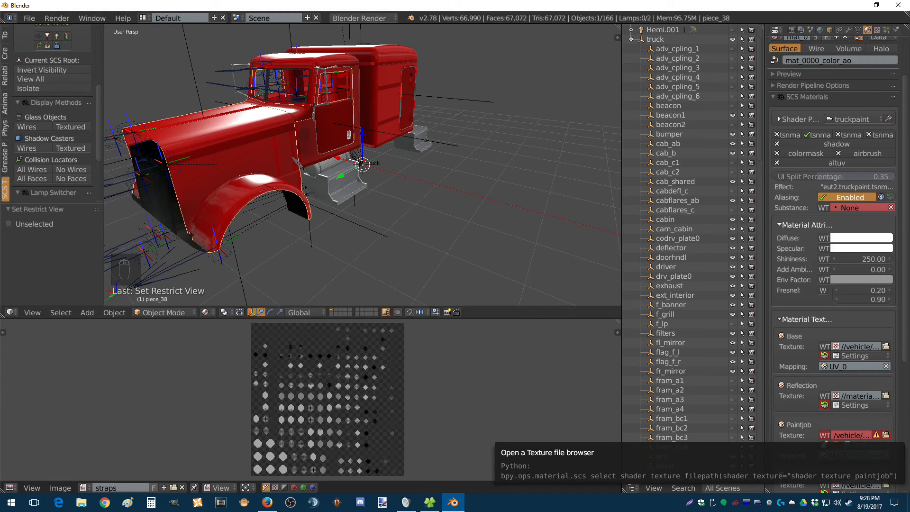
{"action": "scroll", "coordinate": [834, 284], "scroll_direction": "down", "scroll_amount": 3}
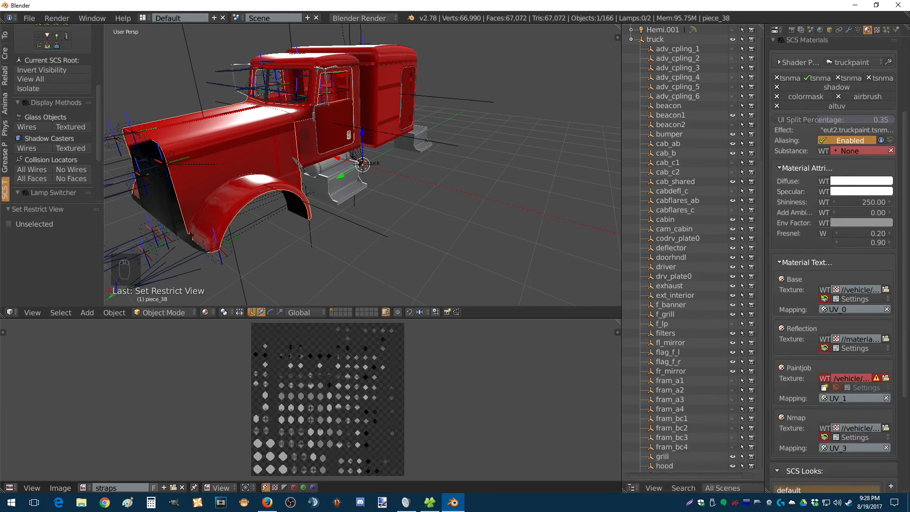
{"action": "left_click", "coordinate": [885, 377]}
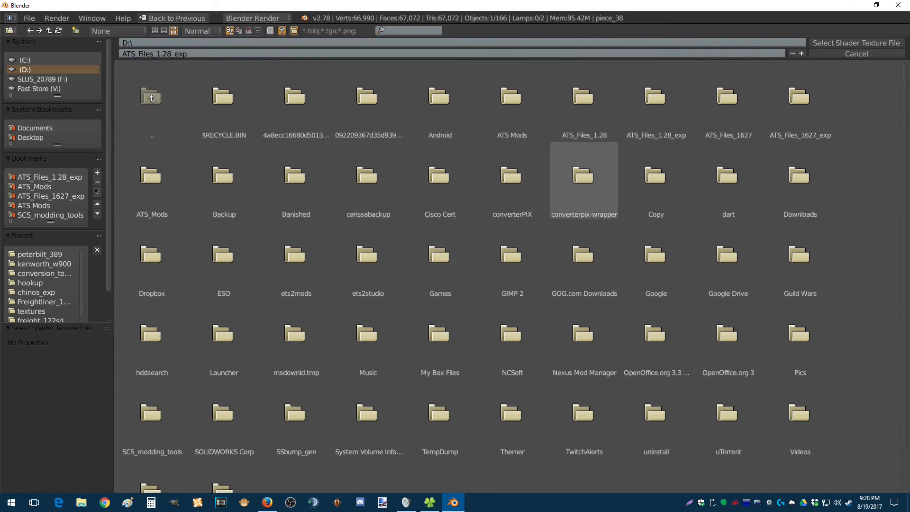
{"action": "left_click", "coordinate": [655, 99]}
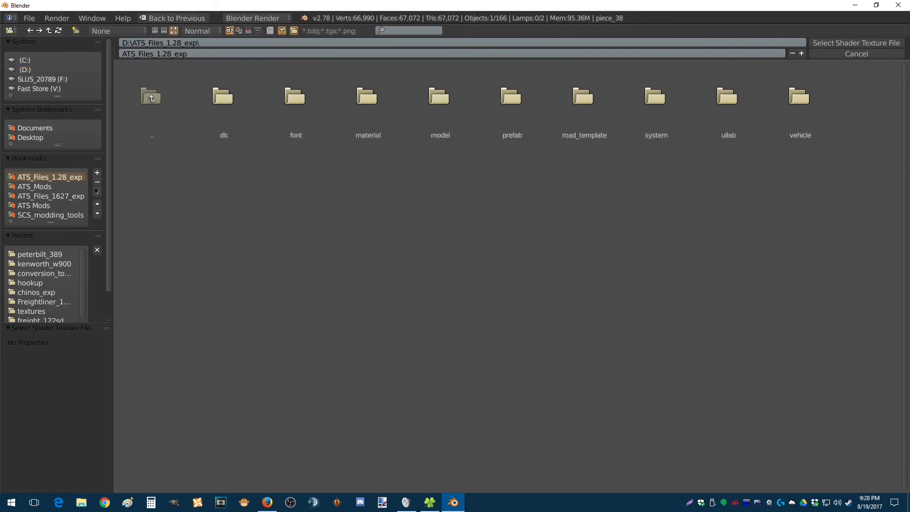
{"action": "left_click", "coordinate": [799, 100]}
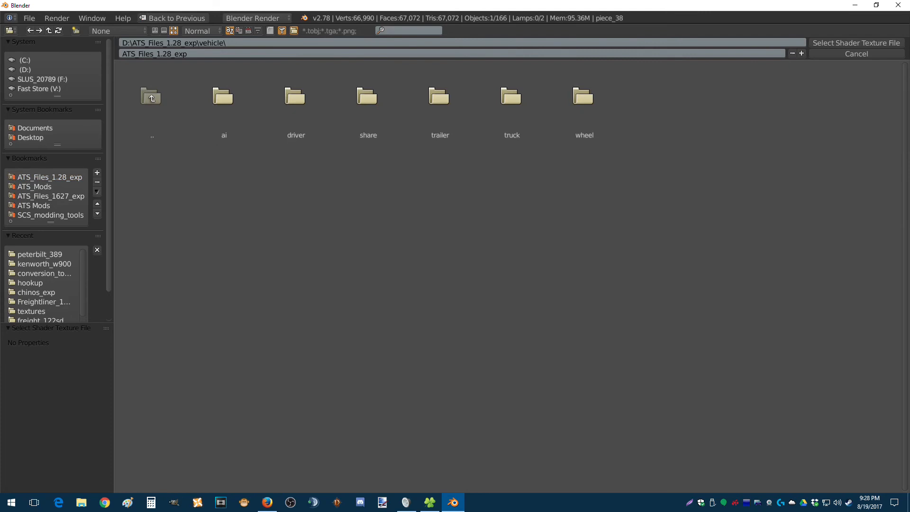
{"action": "left_click", "coordinate": [511, 100]}
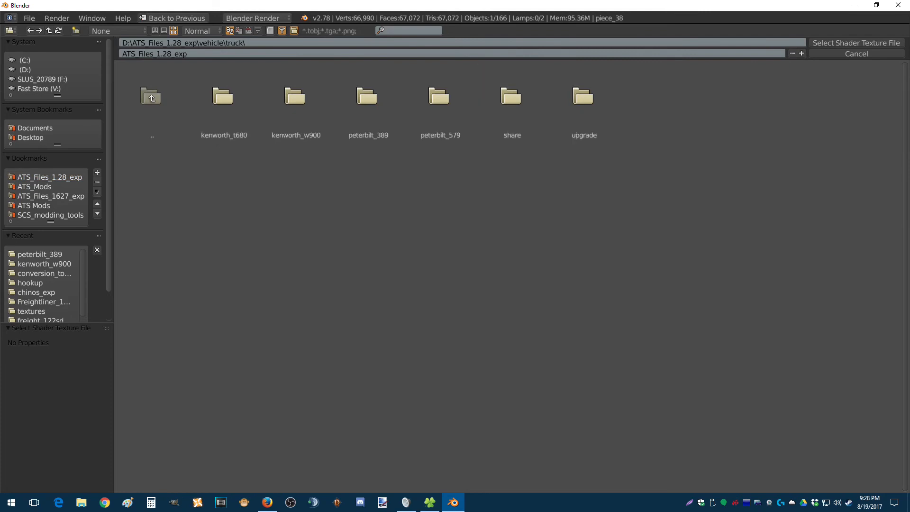
{"action": "left_click", "coordinate": [583, 99]}
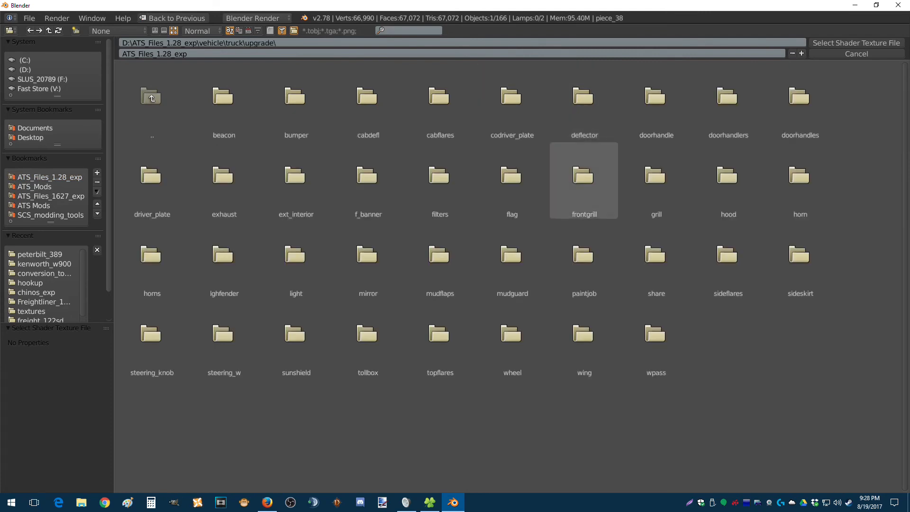
{"action": "left_click", "coordinate": [583, 258]}
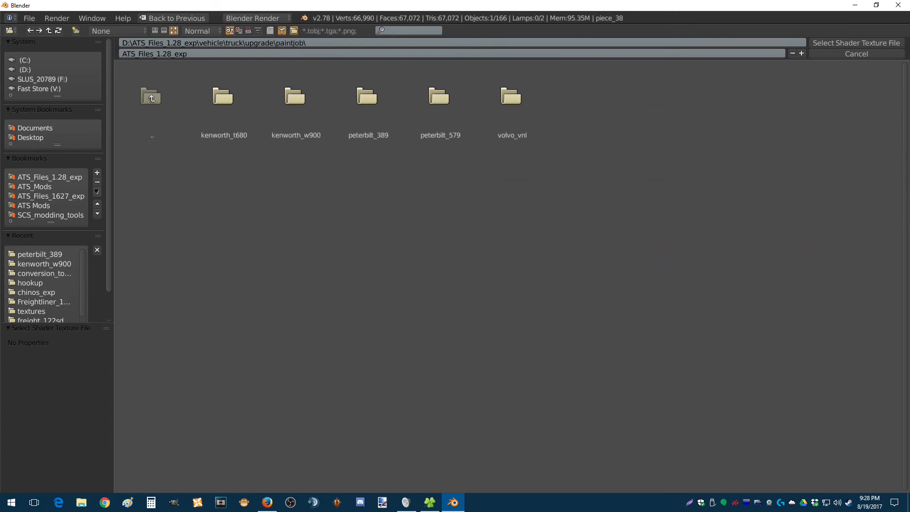
{"action": "left_click", "coordinate": [367, 114]}
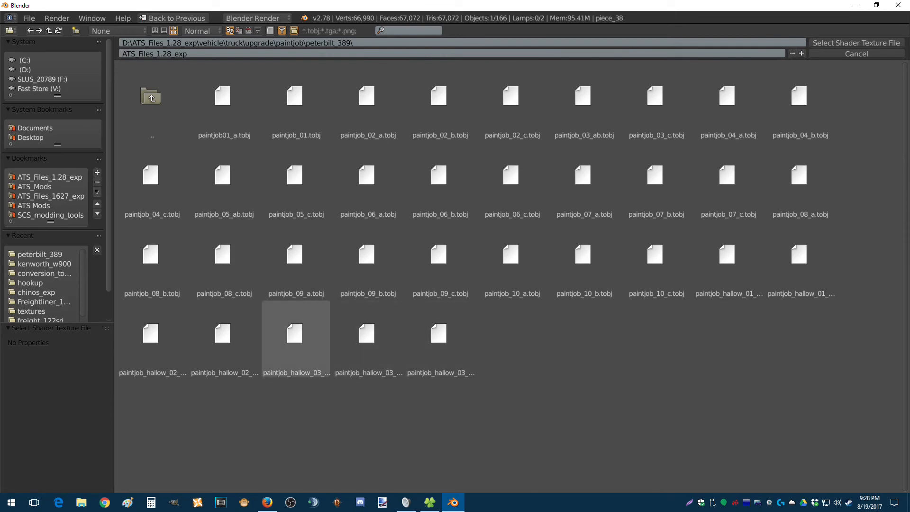
{"action": "left_click", "coordinate": [367, 258]}
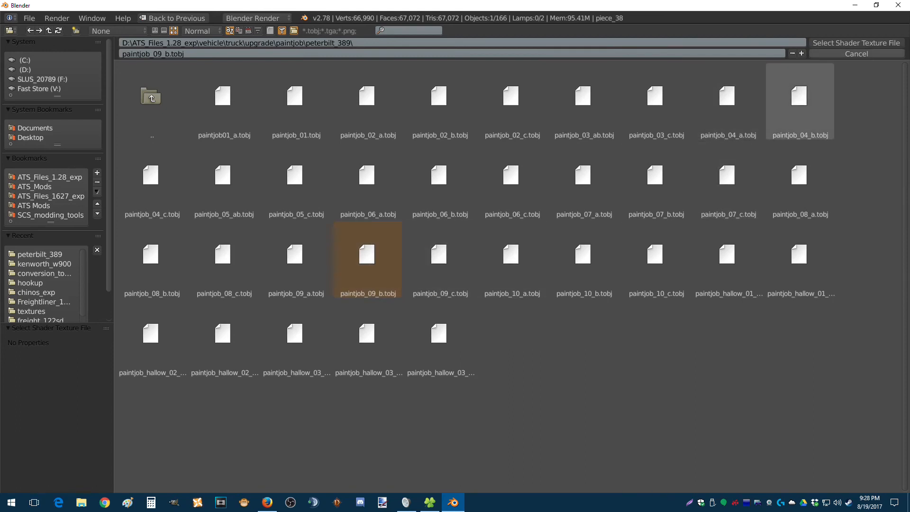
{"action": "left_click", "coordinate": [855, 43]}
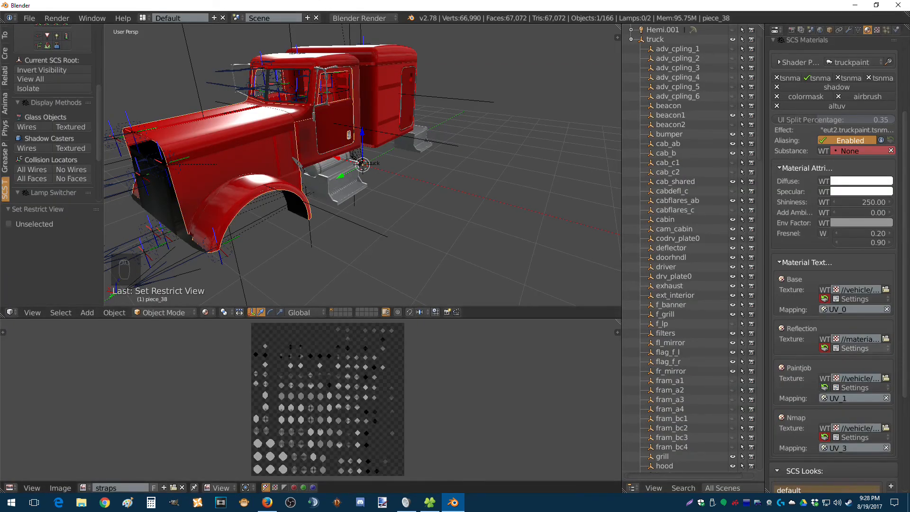
Step: Enable the airbrush flavor of the truckpaint shader and view the paint job on the truck body
{"action": "scroll", "coordinate": [834, 265], "scroll_direction": "down", "scroll_amount": 1}
{"action": "scroll", "coordinate": [834, 256], "scroll_direction": "up", "scroll_amount": 3}
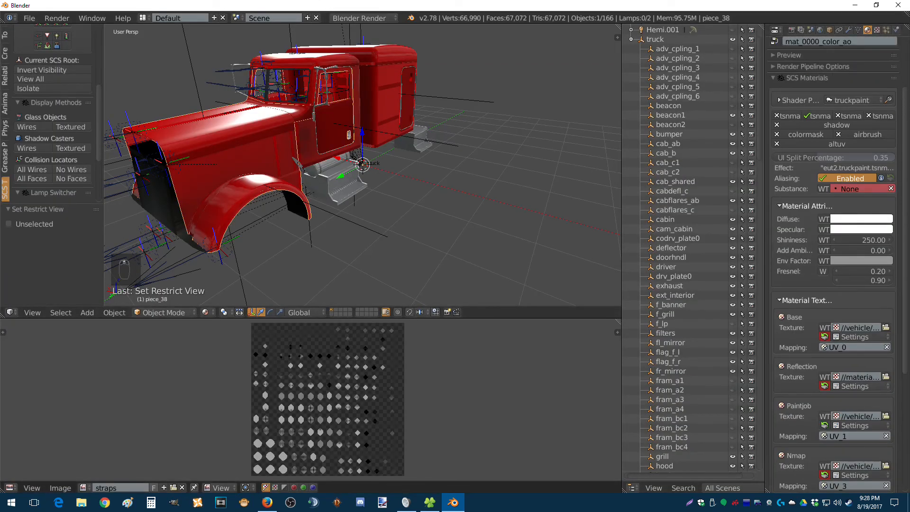
{"action": "left_click", "coordinate": [838, 134]}
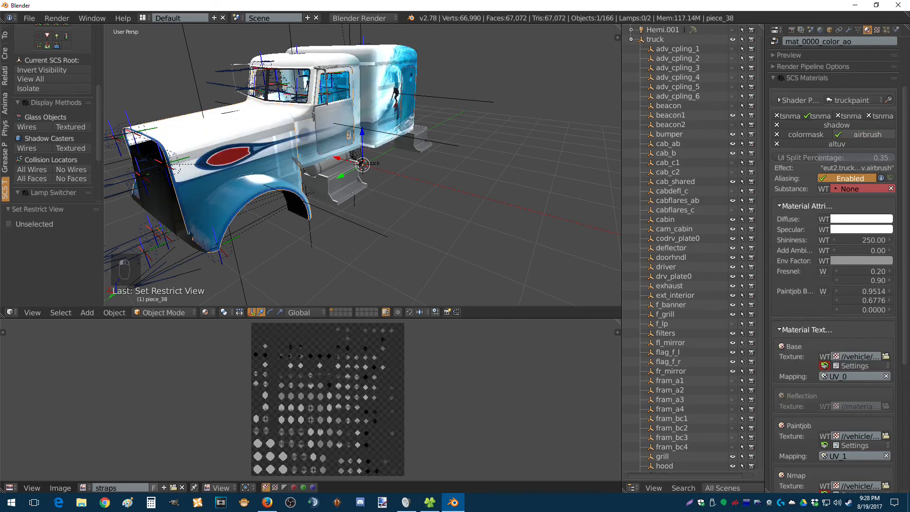
{"action": "middle_click_drag", "start_coordinate": [464, 180], "coordinate": [247, 182]}
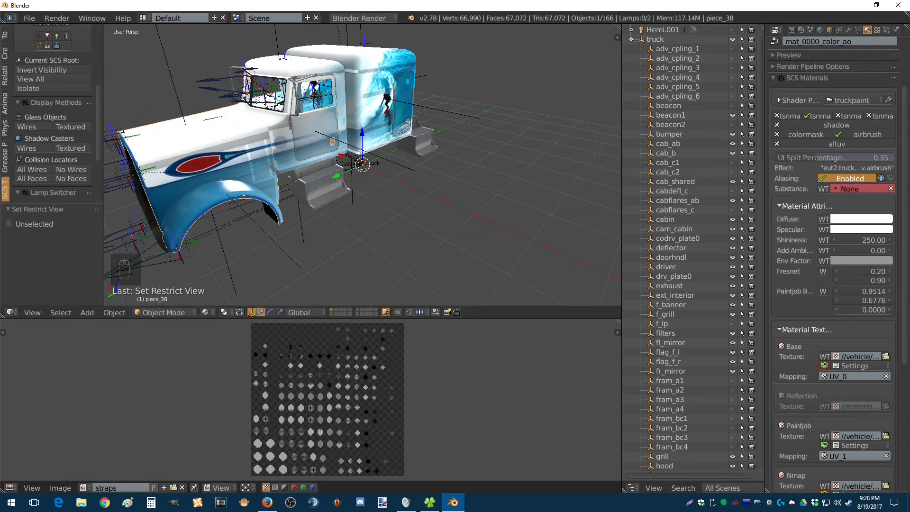
Step: Replace the material's Paintjob texture with paintjob_06_b.tobj
{"action": "left_click", "coordinate": [885, 435]}
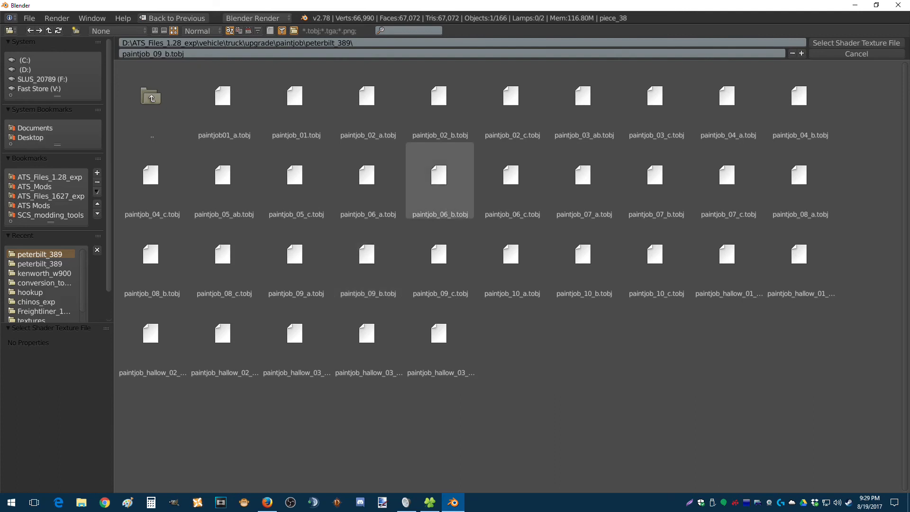
{"action": "left_click", "coordinate": [438, 190]}
{"action": "left_click", "coordinate": [856, 43]}
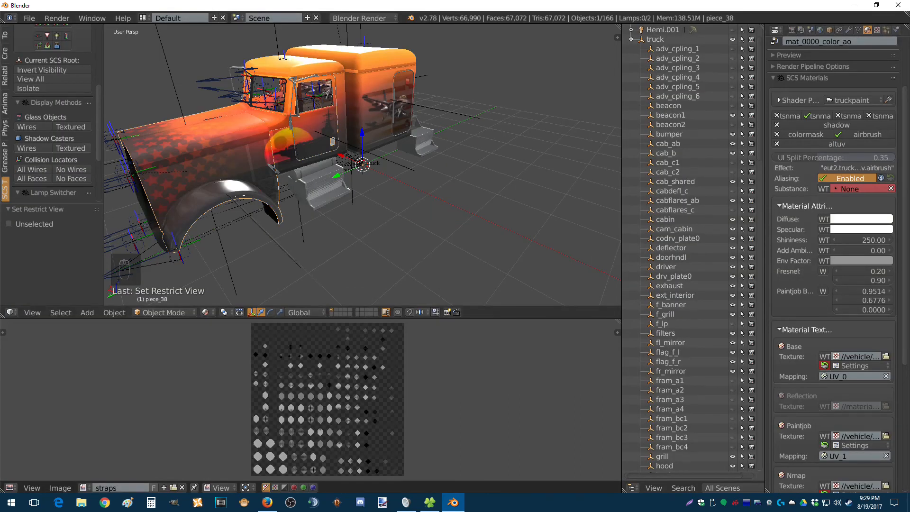
Step: Set the Paintjob texture to paintjob_02_b.tobj and inspect the truck's stripes from the right side in orthographic projection
{"action": "left_click", "coordinate": [886, 436]}
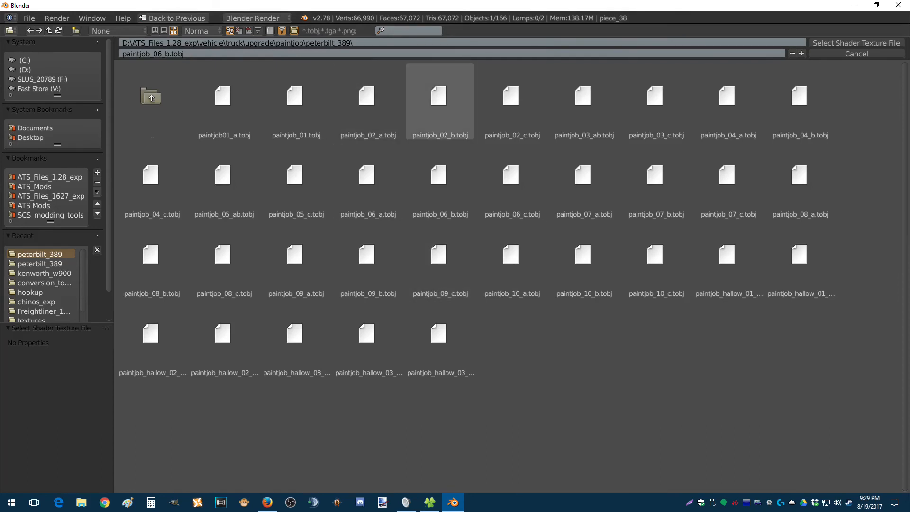
{"action": "left_click", "coordinate": [855, 43]}
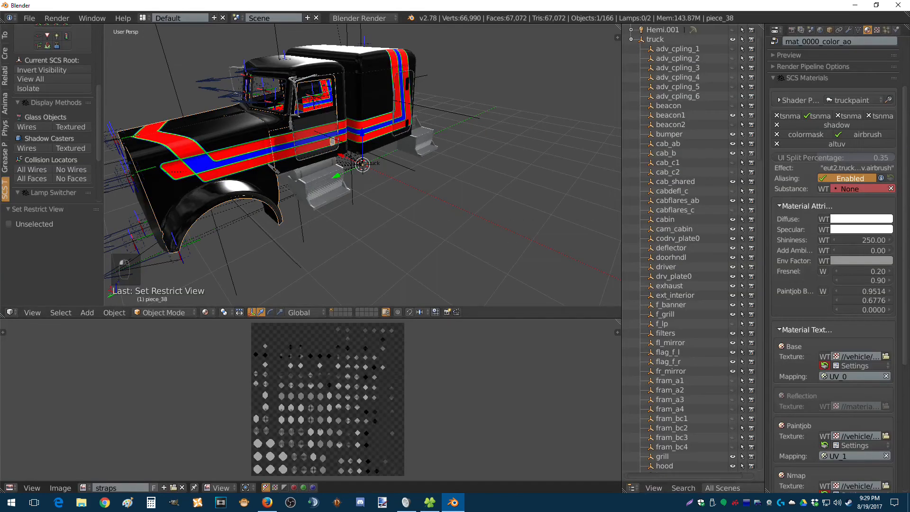
{"action": "middle_click_drag", "start_coordinate": [332, 189], "coordinate": [536, 185]}
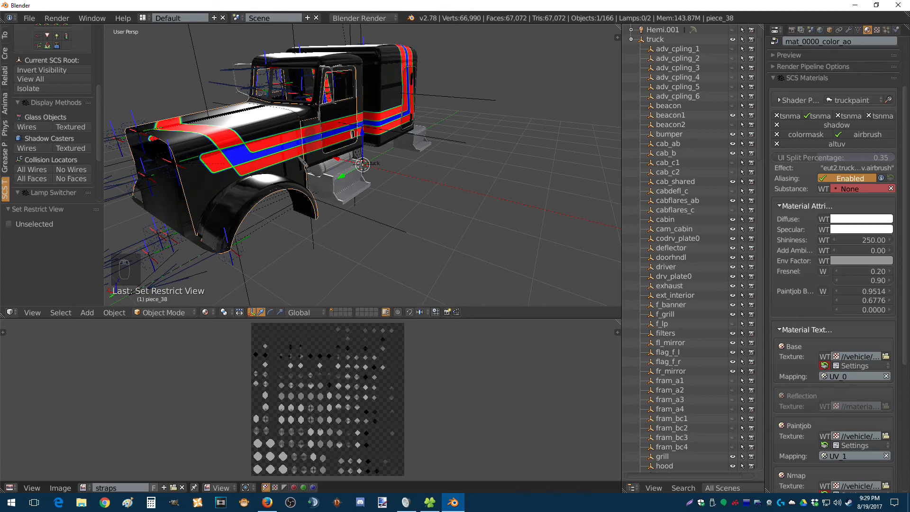
{"action": "key", "text": "KP_5"}
{"action": "key", "text": "KP_3"}
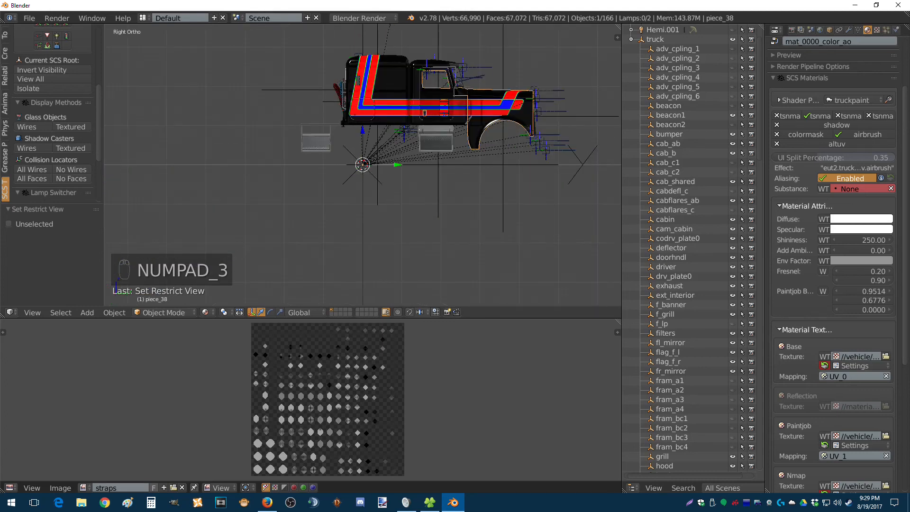
{"action": "key", "text": "alt+Home"}
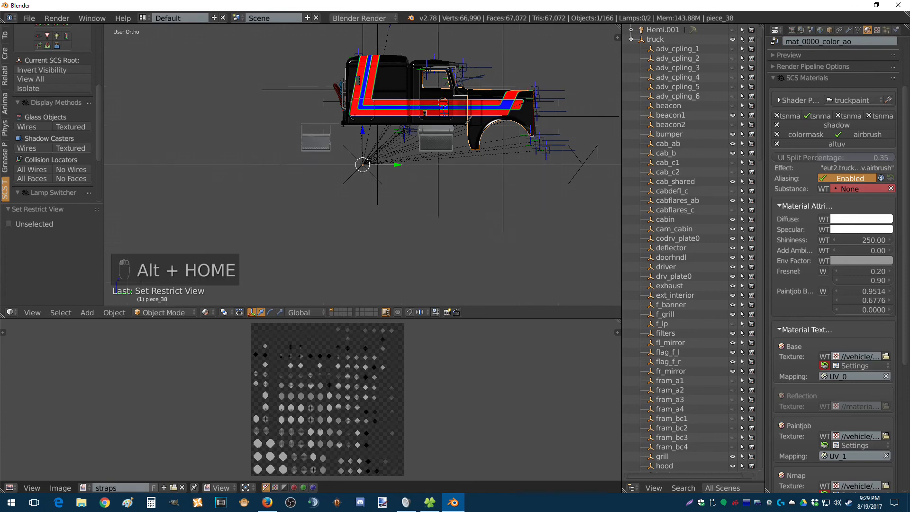
{"action": "scroll", "coordinate": [363, 165], "scroll_direction": "up", "scroll_amount": 4}
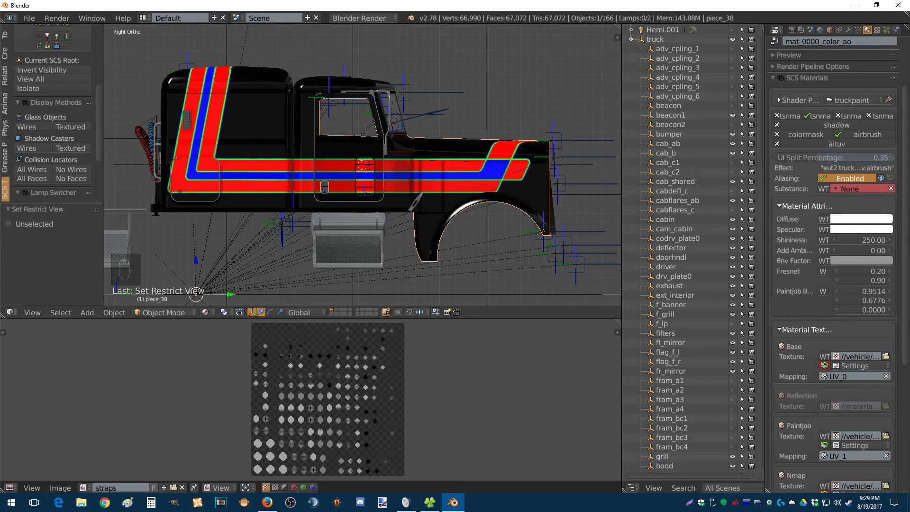
{"action": "middle_click_drag", "start_coordinate": [427, 166], "coordinate": [239, 180]}
{"action": "scroll", "coordinate": [265, 180], "scroll_direction": "down", "scroll_amount": 3}
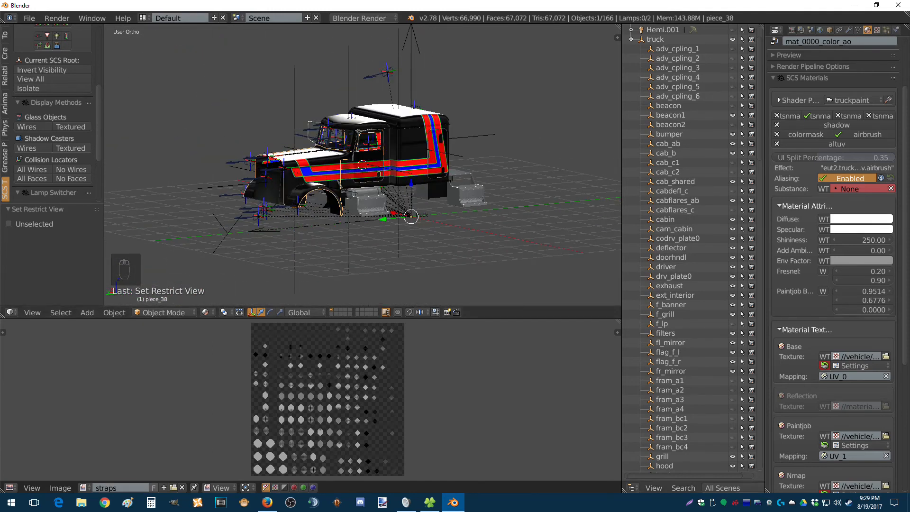
Step: Select the truck root, show its object properties, and make the SCS variant chas_bc visible alongside the cab
{"action": "left_click", "coordinate": [655, 40]}
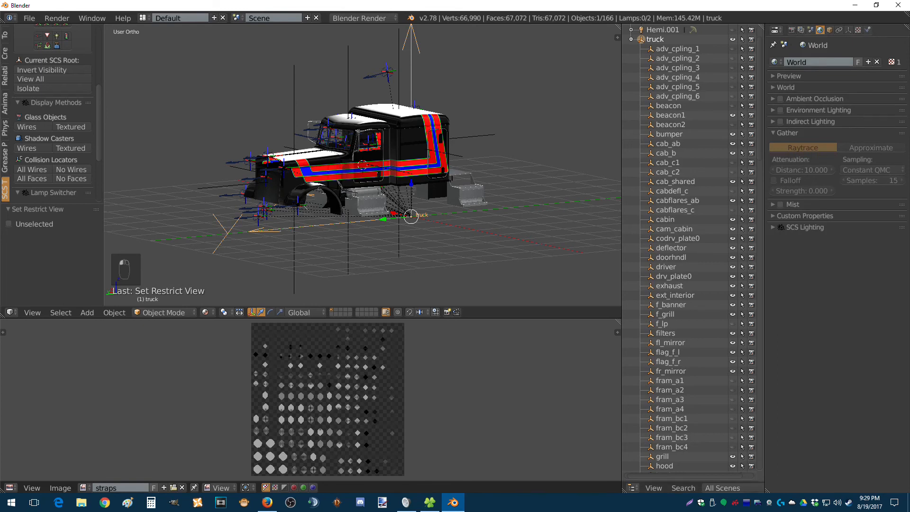
{"action": "left_click", "coordinate": [830, 30]}
{"action": "scroll", "coordinate": [806, 341], "scroll_direction": "down", "scroll_amount": 1}
{"action": "scroll", "coordinate": [805, 341], "scroll_direction": "up", "scroll_amount": 2}
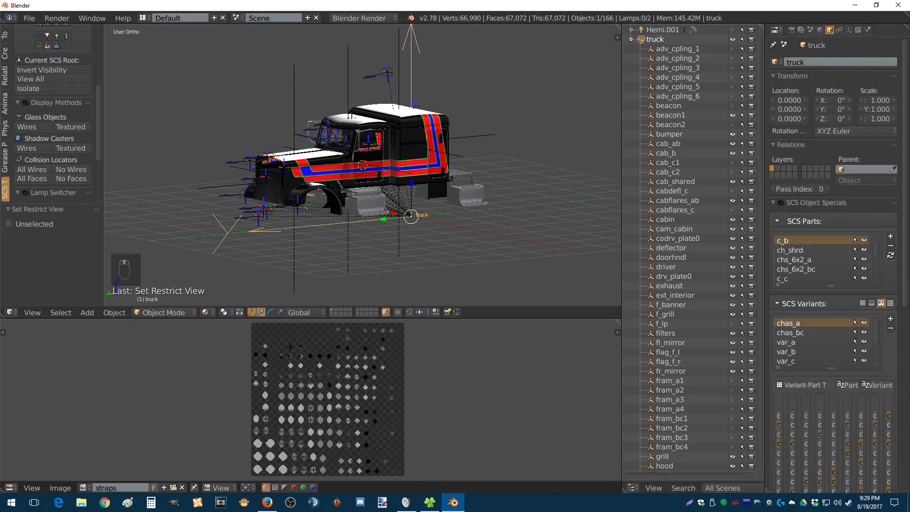
{"action": "left_click", "coordinate": [863, 332], "text": "shift"}
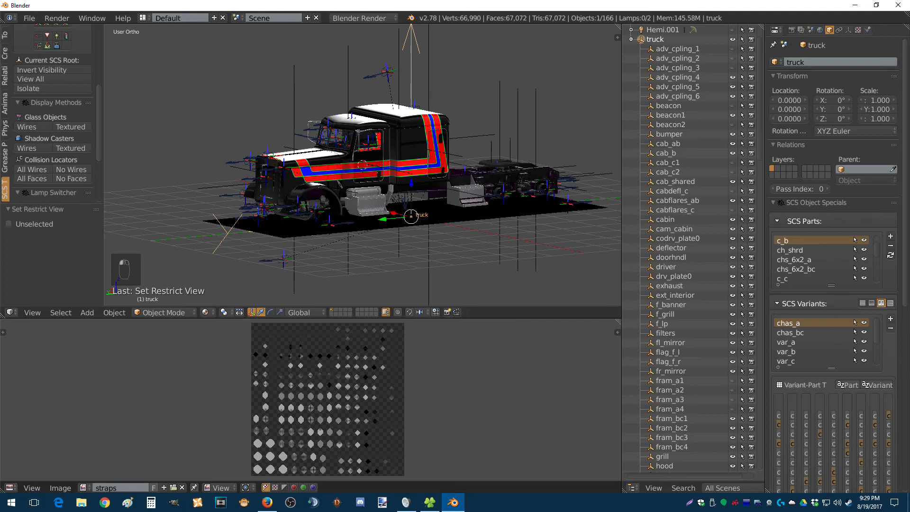
Step: Select the wheel_r_3_0 locator beside the rear chassis and find its entry in the object list
{"action": "middle_click_drag", "start_coordinate": [474, 190], "coordinate": [284, 195]}
{"action": "left_click", "coordinate": [247, 215]}
{"action": "key", "text": "alt+Home"}
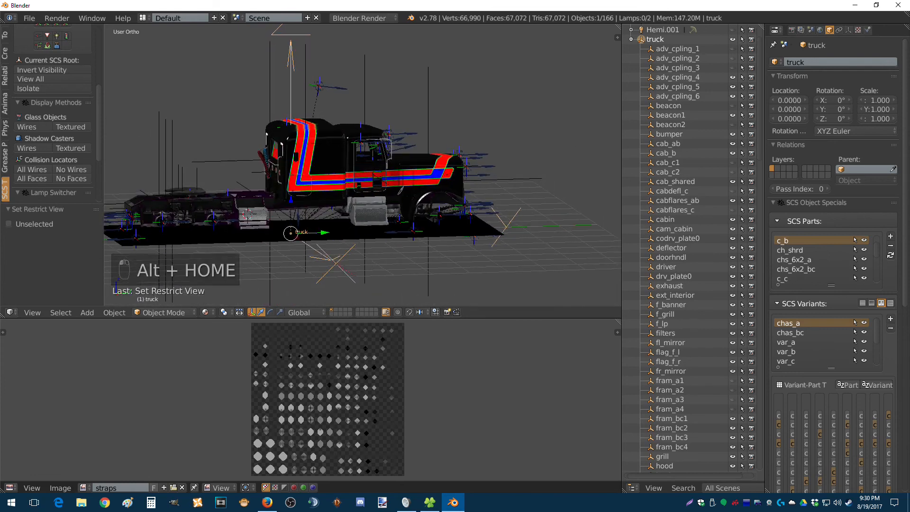
{"action": "scroll", "coordinate": [247, 215], "scroll_direction": "up", "scroll_amount": 6}
{"action": "middle_click_drag", "start_coordinate": [248, 214], "coordinate": [317, 243]}
{"action": "middle_click_drag", "start_coordinate": [204, 195], "coordinate": [211, 197]}
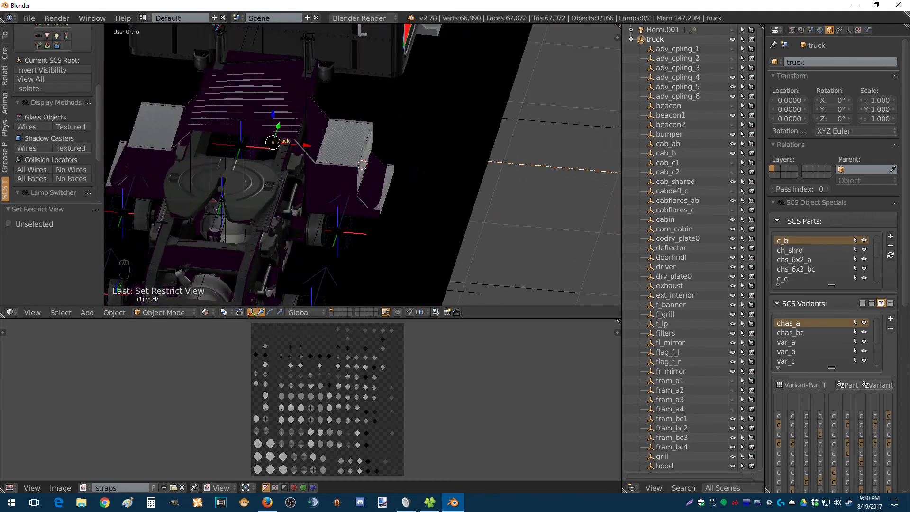
{"action": "right_click", "coordinate": [212, 198]}
{"action": "right_click", "coordinate": [337, 232]}
{"action": "middle_click_drag", "start_coordinate": [337, 232], "coordinate": [302, 215]}
{"action": "scroll", "coordinate": [687, 265], "scroll_direction": "down", "scroll_amount": 4}
{"action": "scroll", "coordinate": [687, 246], "scroll_direction": "down", "scroll_amount": 12}
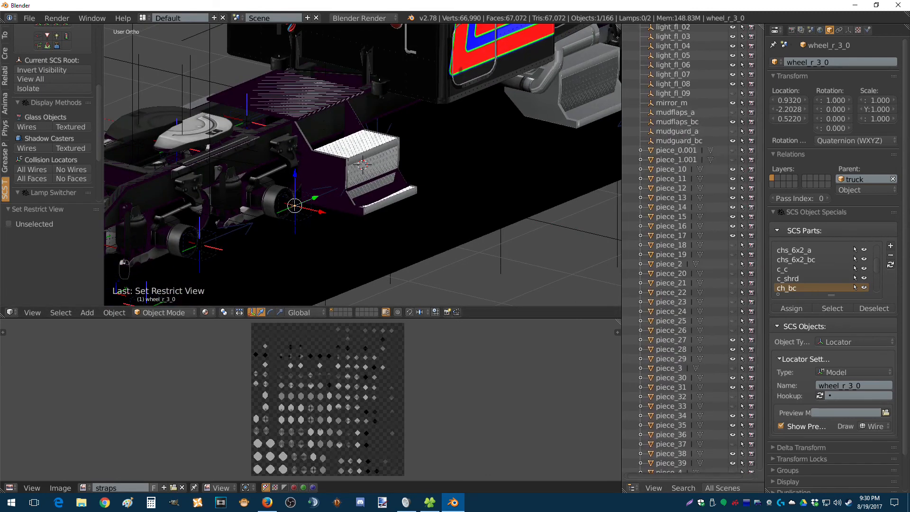
{"action": "scroll", "coordinate": [687, 246], "scroll_direction": "down", "scroll_amount": 15}
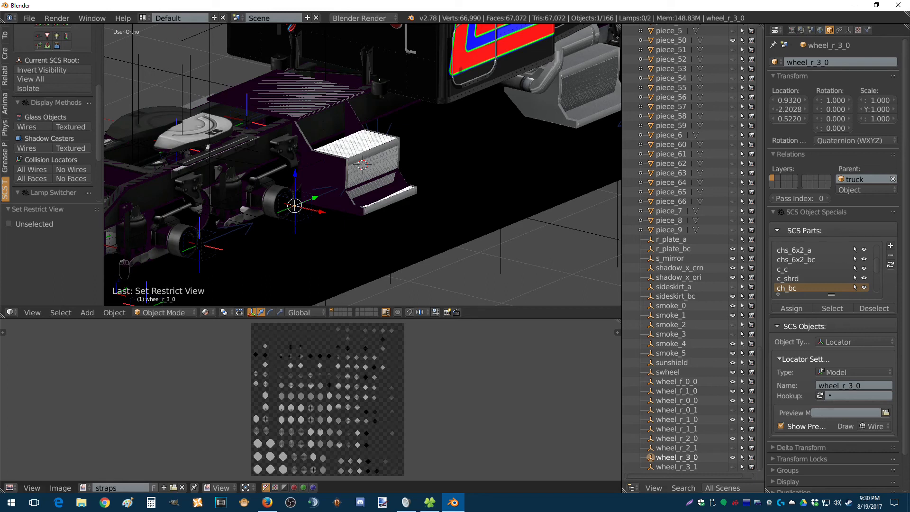
Step: Select the wheel_r_2_0 locator on the opposite side of the rear chassis
{"action": "middle_click_drag", "start_coordinate": [351, 199], "coordinate": [441, 199]}
{"action": "scroll", "coordinate": [463, 199], "scroll_direction": "down", "scroll_amount": 2}
{"action": "right_click", "coordinate": [369, 218]}
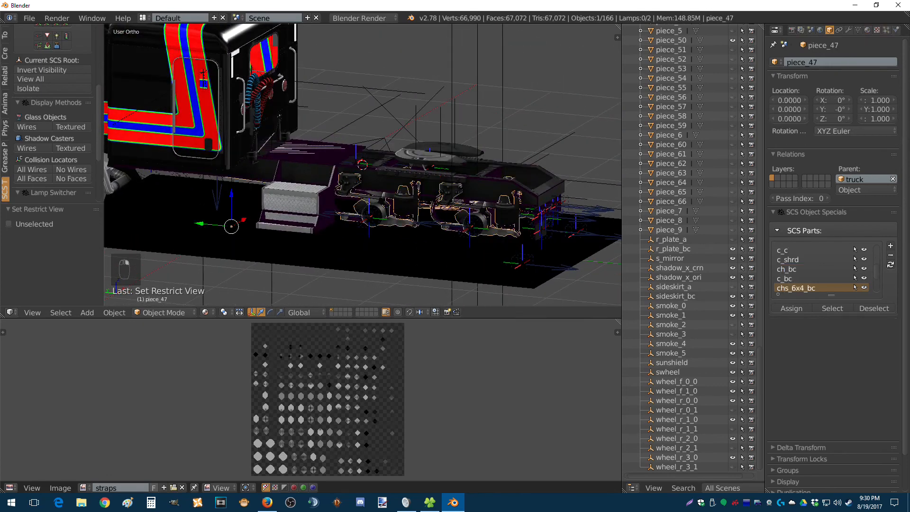
{"action": "right_click", "coordinate": [368, 219]}
{"action": "middle_click_drag", "start_coordinate": [369, 219], "coordinate": [233, 198]}
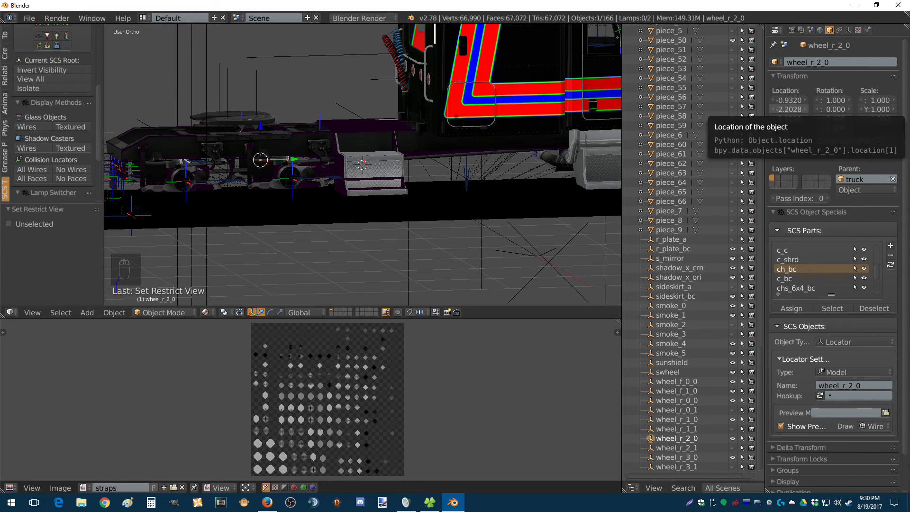
Step: Raise the wheel_r_2_0 locator's Z location to 0.5420 and check its height against the axle
{"action": "left_click", "coordinate": [804, 119]}
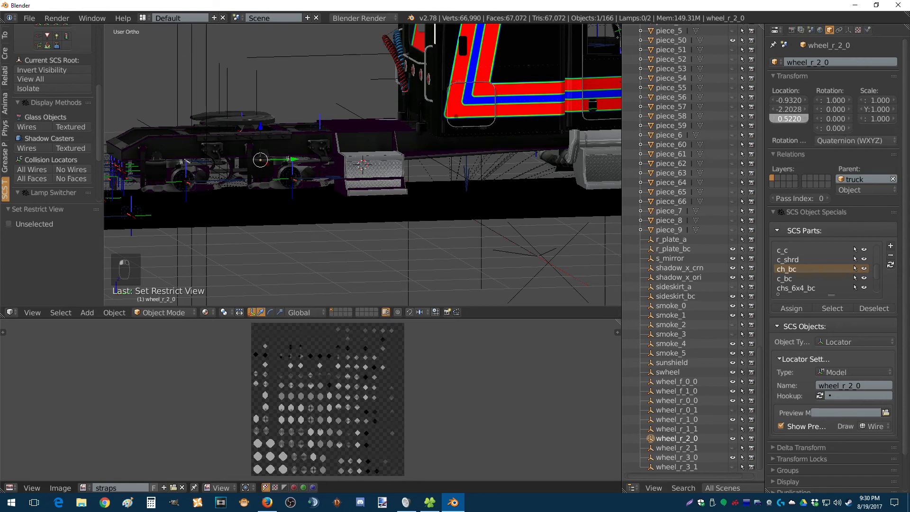
{"action": "left_click", "coordinate": [805, 118]}
{"action": "middle_click_drag", "start_coordinate": [403, 189], "coordinate": [572, 191]}
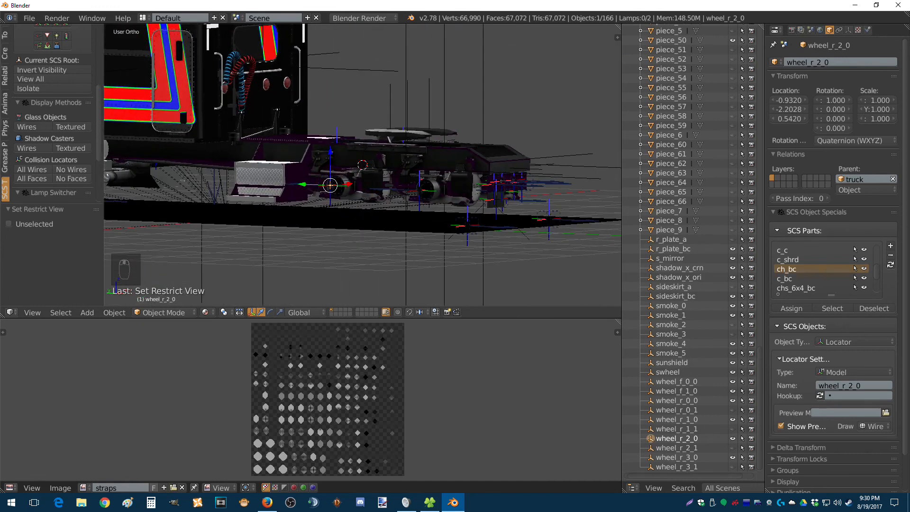
{"action": "scroll", "coordinate": [572, 191], "scroll_direction": "up", "scroll_amount": 6}
{"action": "middle_click_drag", "start_coordinate": [402, 190], "coordinate": [438, 181]}
{"action": "scroll", "coordinate": [457, 180], "scroll_direction": "down", "scroll_amount": 2}
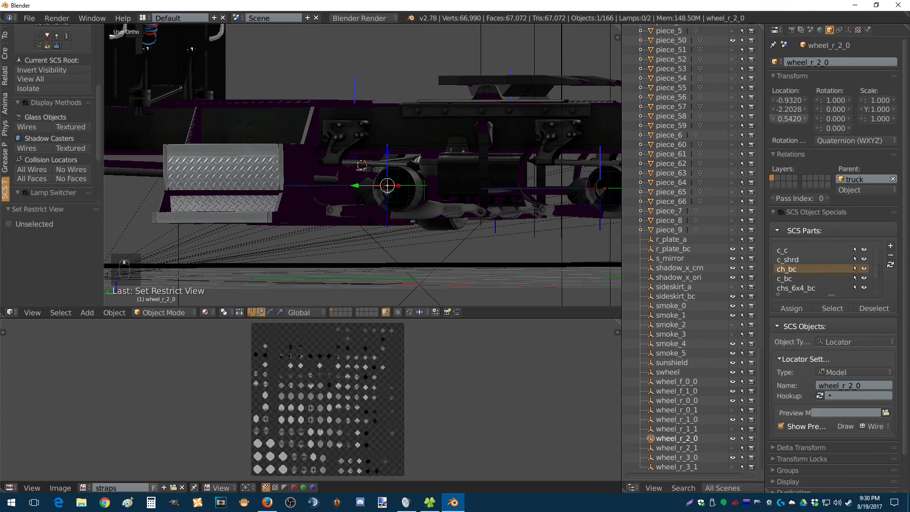
Step: Return the wheel_r_2_0 locator's Z location to 0.5220
{"action": "left_click", "coordinate": [772, 119]}
{"action": "left_click", "coordinate": [772, 119]}
{"action": "scroll", "coordinate": [521, 180], "scroll_direction": "down", "scroll_amount": 2}
{"action": "middle_click_drag", "start_coordinate": [521, 180], "coordinate": [269, 206]}
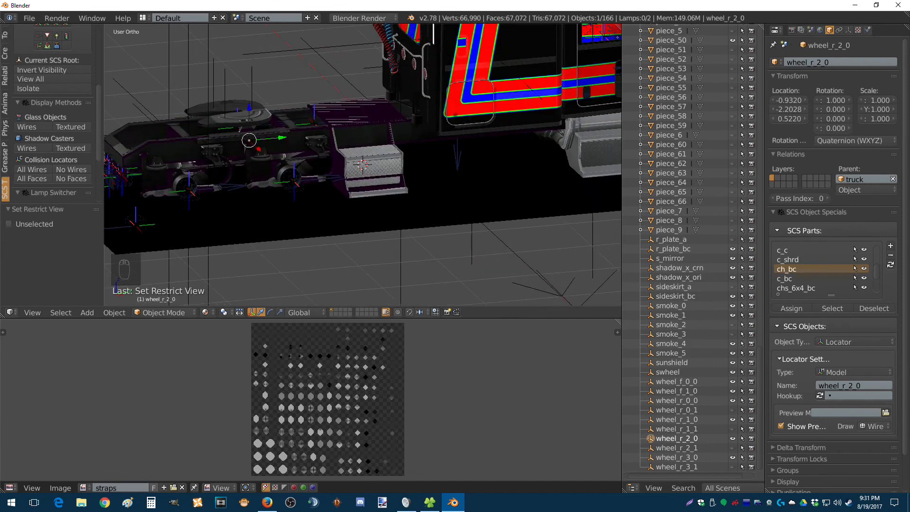
{"action": "scroll", "coordinate": [362, 165], "scroll_direction": "down", "scroll_amount": 5}
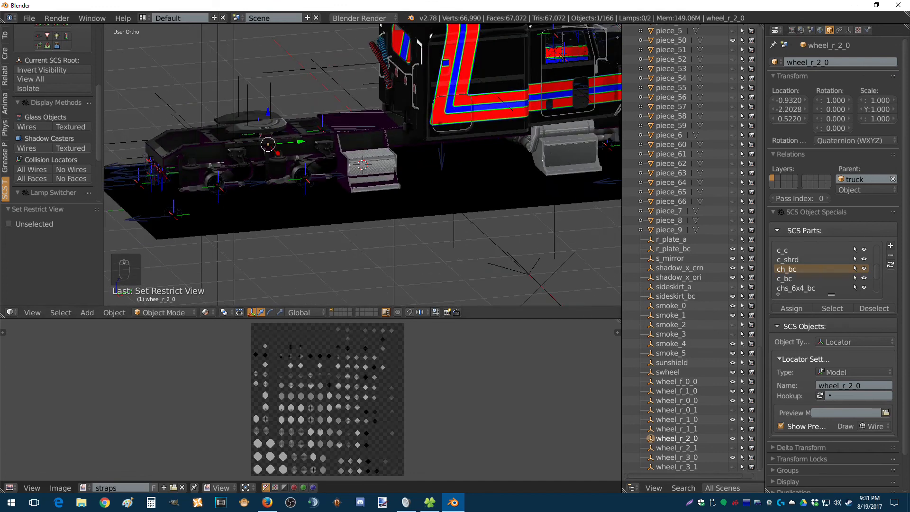
{"action": "mouse_move", "coordinate": [362, 164]}
{"action": "middle_mouse_down"}
{"action": "mouse_move", "coordinate": [366, 182]}
{"action": "mouse_move", "coordinate": [369, 165]}
{"action": "middle_mouse_up"}
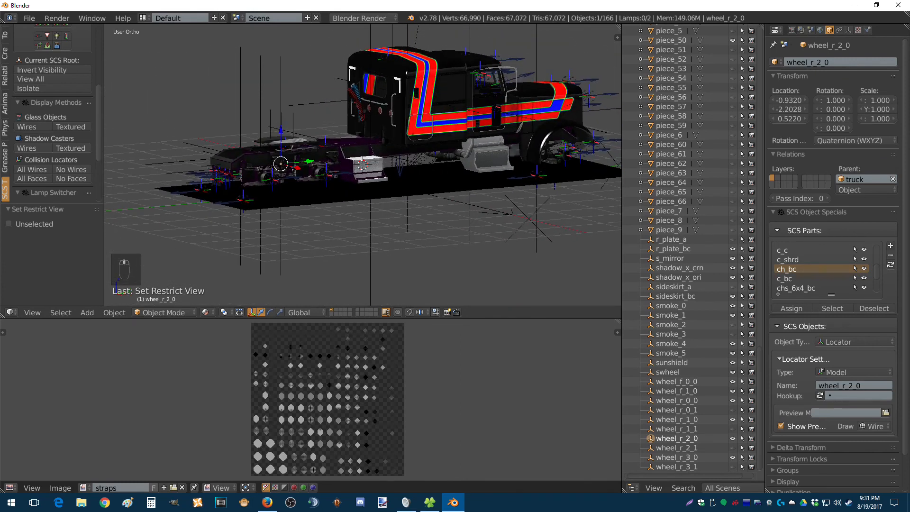
Step: Select the ground shadow mesh piece_35 and the chassis mesh piece_34 in turn to compare their SCS part assignments
{"action": "mouse_move", "coordinate": [388, 203]}
{"action": "middle_mouse_down"}
{"action": "mouse_move", "coordinate": [443, 190]}
{"action": "mouse_move", "coordinate": [393, 200]}
{"action": "middle_mouse_up"}
{"action": "right_click", "coordinate": [404, 204]}
{"action": "scroll", "coordinate": [404, 204], "scroll_direction": "down", "scroll_amount": 2}
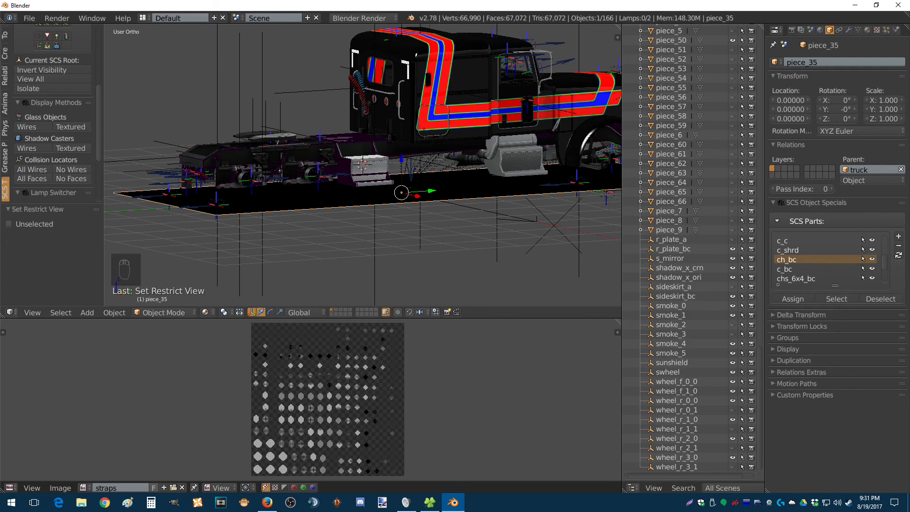
{"action": "middle_click_drag", "start_coordinate": [379, 189], "coordinate": [366, 208]}
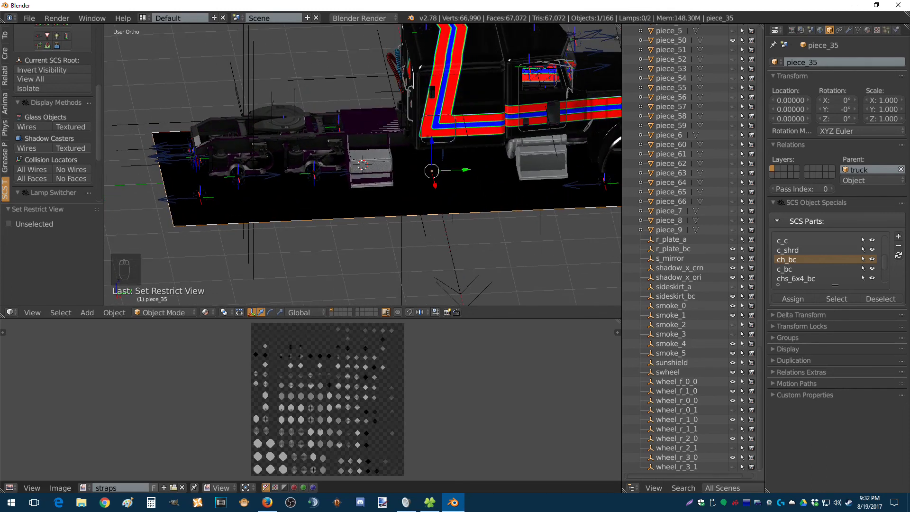
{"action": "right_click", "coordinate": [311, 172]}
{"action": "right_click", "coordinate": [312, 175]}
{"action": "middle_click_drag", "start_coordinate": [313, 175], "coordinate": [330, 126]}
{"action": "right_click", "coordinate": [337, 150]}
{"action": "scroll", "coordinate": [330, 126], "scroll_direction": "up", "scroll_amount": 2}
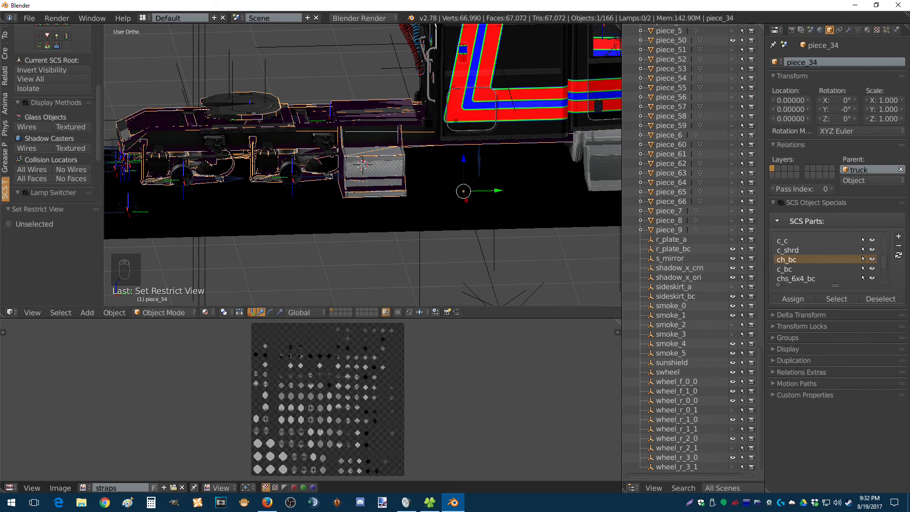
Step: Select the grill locator at the truck's front and snap the 3D cursor to it
{"action": "scroll", "coordinate": [363, 165], "scroll_direction": "down", "scroll_amount": 2}
{"action": "mouse_move", "coordinate": [363, 171]}
{"action": "middle_mouse_down"}
{"action": "mouse_move", "coordinate": [270, 164]}
{"action": "mouse_move", "coordinate": [199, 179]}
{"action": "mouse_move", "coordinate": [362, 164]}
{"action": "middle_mouse_up"}
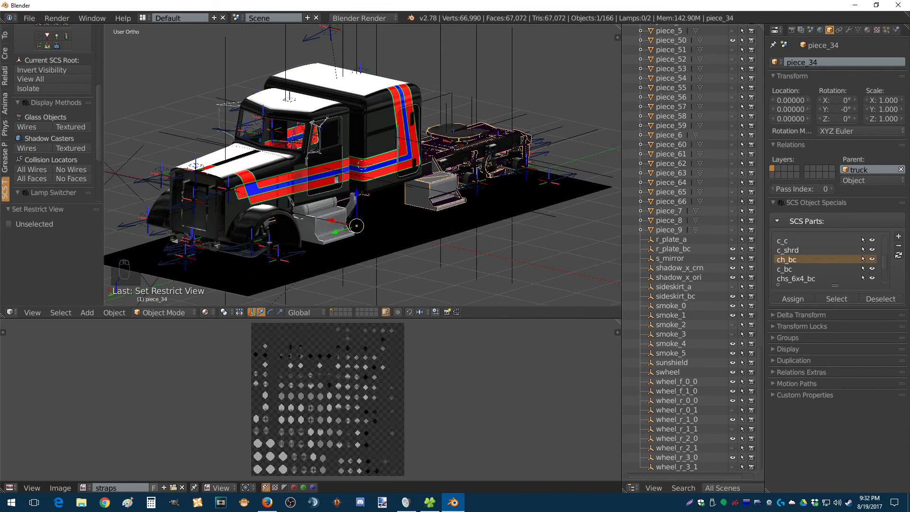
{"action": "mouse_move", "coordinate": [362, 165]}
{"action": "middle_mouse_down"}
{"action": "mouse_move", "coordinate": [299, 148]}
{"action": "mouse_move", "coordinate": [362, 164]}
{"action": "middle_mouse_up"}
{"action": "scroll", "coordinate": [362, 164], "scroll_direction": "up", "scroll_amount": 4}
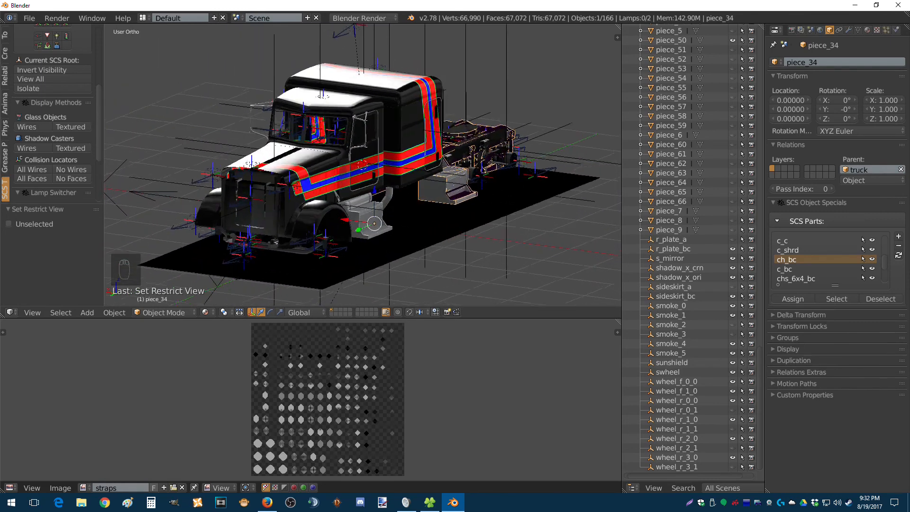
{"action": "right_click", "coordinate": [238, 247]}
{"action": "right_click", "coordinate": [238, 247]}
{"action": "right_click", "coordinate": [238, 247]}
{"action": "right_click", "coordinate": [238, 247]}
{"action": "right_click", "coordinate": [213, 219]}
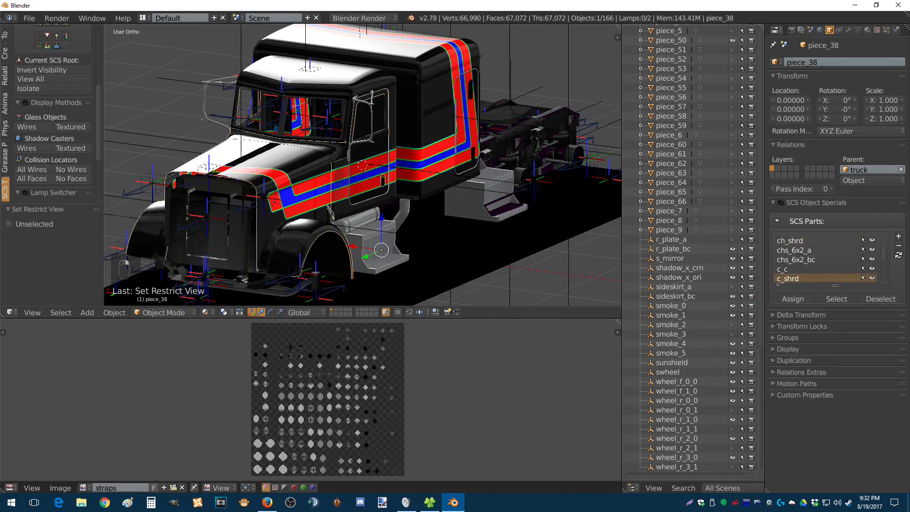
{"action": "right_click", "coordinate": [214, 218]}
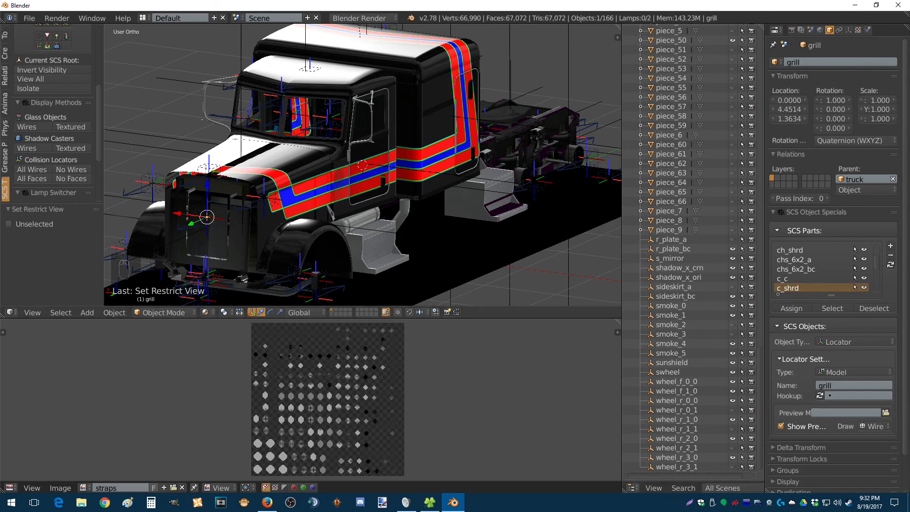
{"action": "key", "text": "shift+s"}
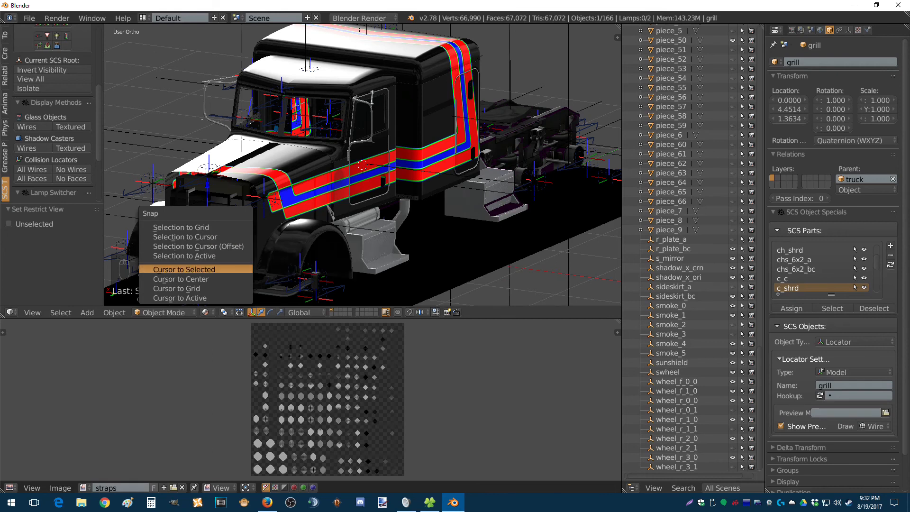
{"action": "left_click", "coordinate": [180, 269]}
{"action": "scroll", "coordinate": [362, 164], "scroll_direction": "down", "scroll_amount": 8}
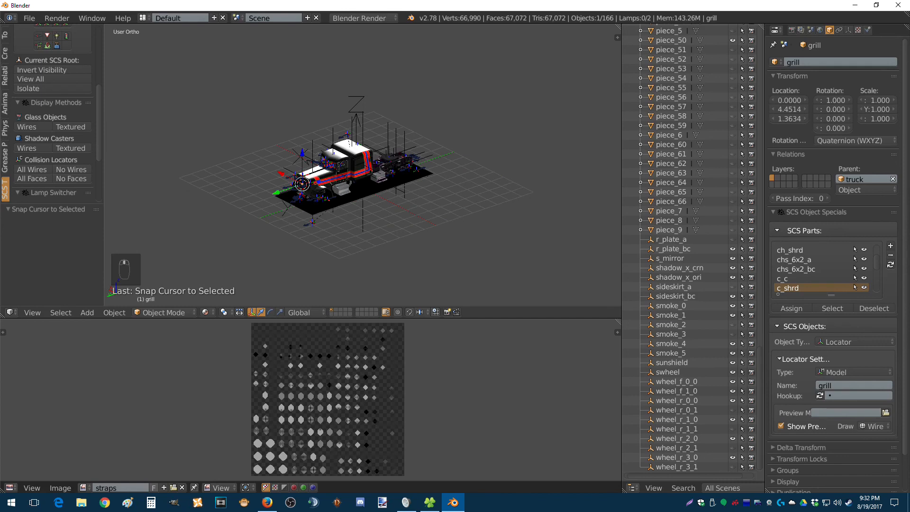
Step: Try snapping the grill locator to a 3D cursor placed away from the truck, and undo the move
{"action": "left_click", "coordinate": [497, 238]}
{"action": "key", "text": "shift+s"}
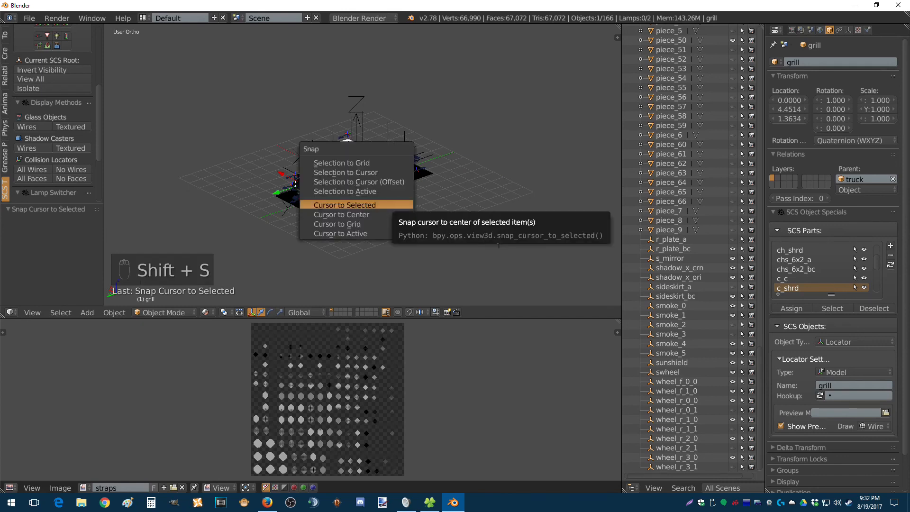
{"action": "left_click", "coordinate": [345, 172]}
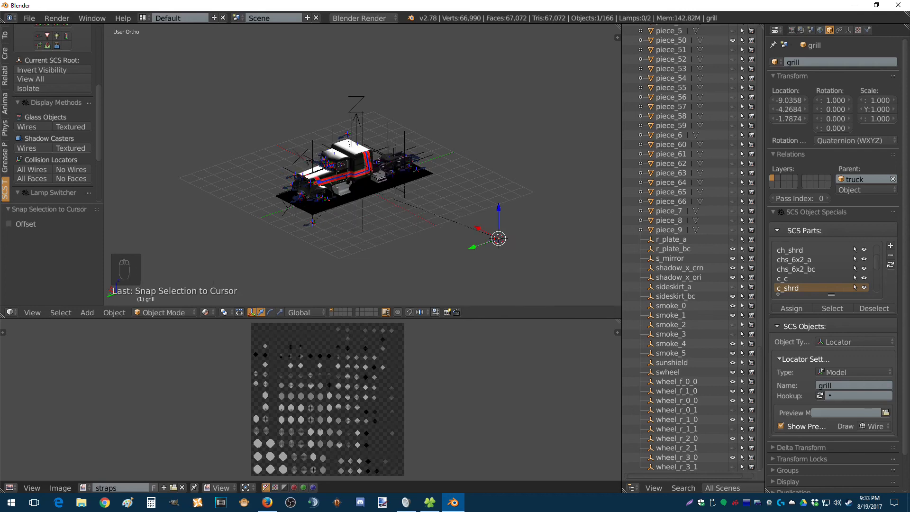
{"action": "key", "text": "ctrl+z"}
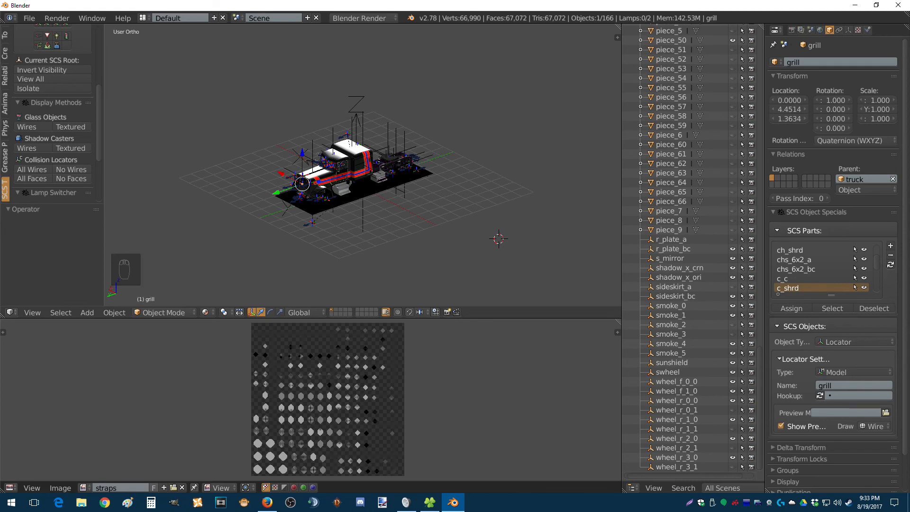
Step: Snap the 3D cursor back onto the selected grill locator
{"action": "key", "text": "shift+s"}
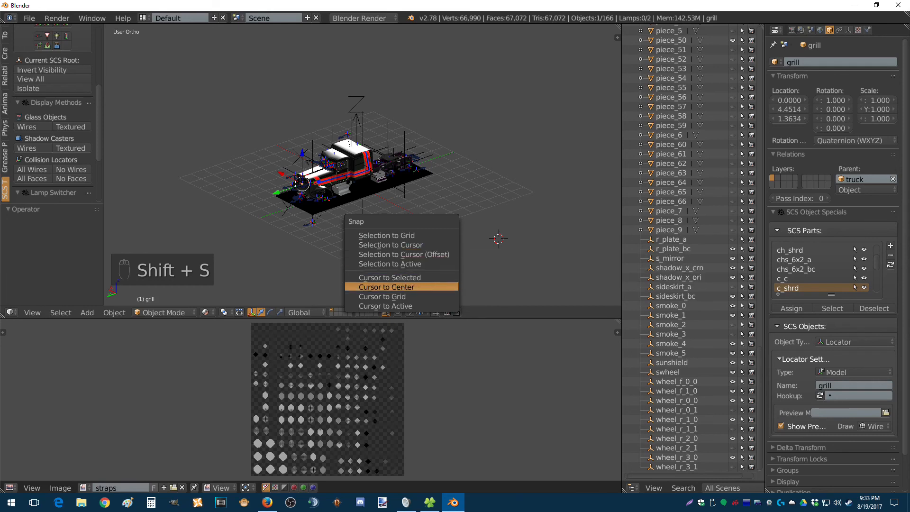
{"action": "left_click", "coordinate": [390, 277]}
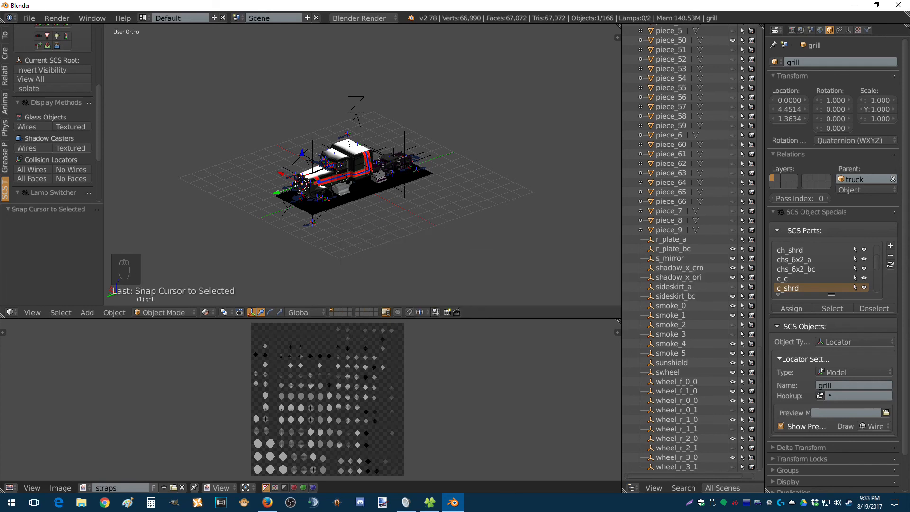
{"action": "scroll", "coordinate": [361, 165], "scroll_direction": "up", "scroll_amount": 6}
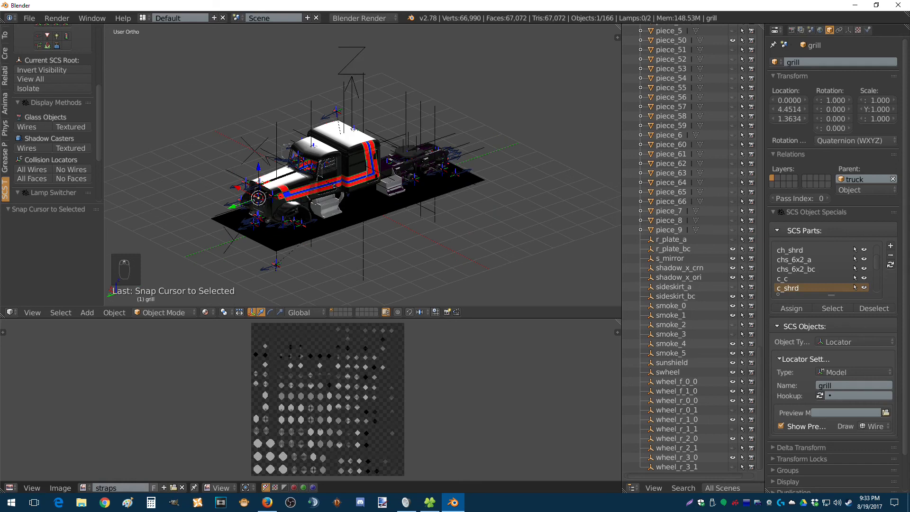
{"action": "scroll", "coordinate": [361, 164], "scroll_direction": "down", "scroll_amount": 3}
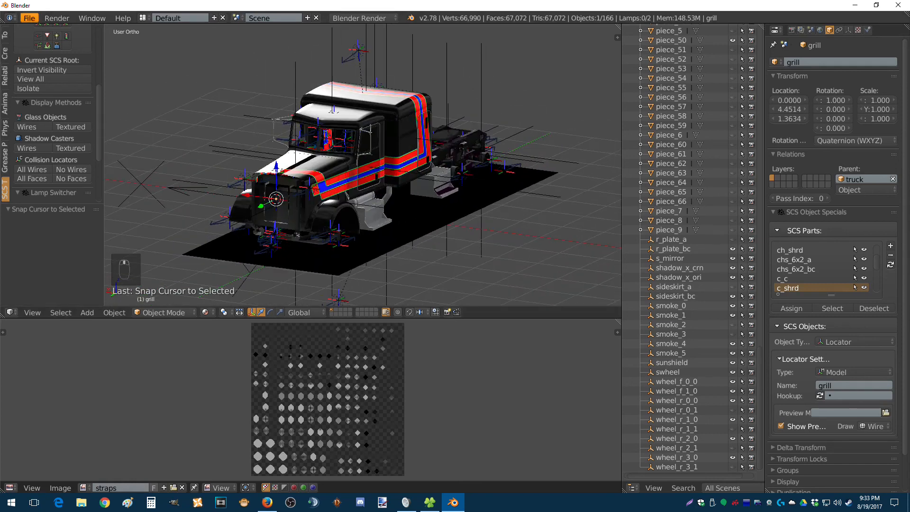
Step: Import grill02.pim from vehicle\truck\upgrade\grill\peterbilt_389 in SCS format and inspect the grille on the truck's front
{"action": "left_click", "coordinate": [29, 18]}
{"action": "mouse_move", "coordinate": [47, 189]}
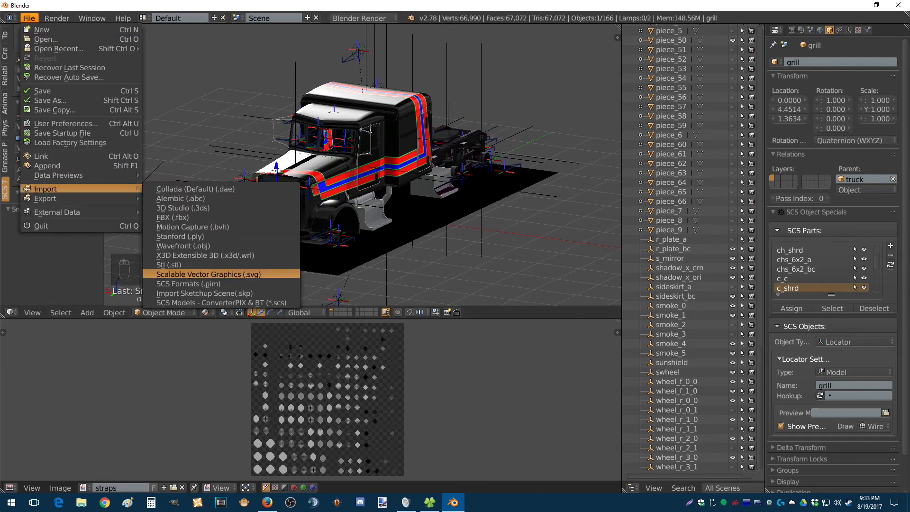
{"action": "left_click", "coordinate": [213, 283]}
{"action": "left_click", "coordinate": [125, 66]}
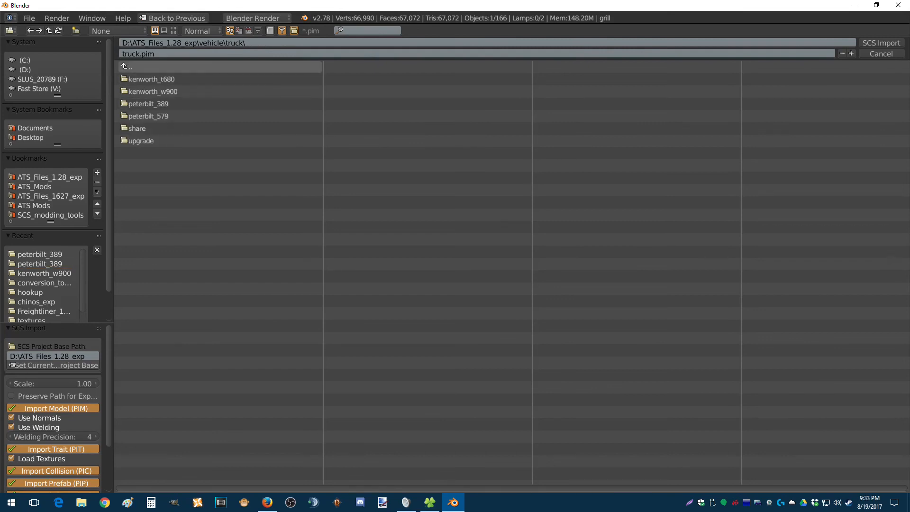
{"action": "left_click", "coordinate": [142, 128]}
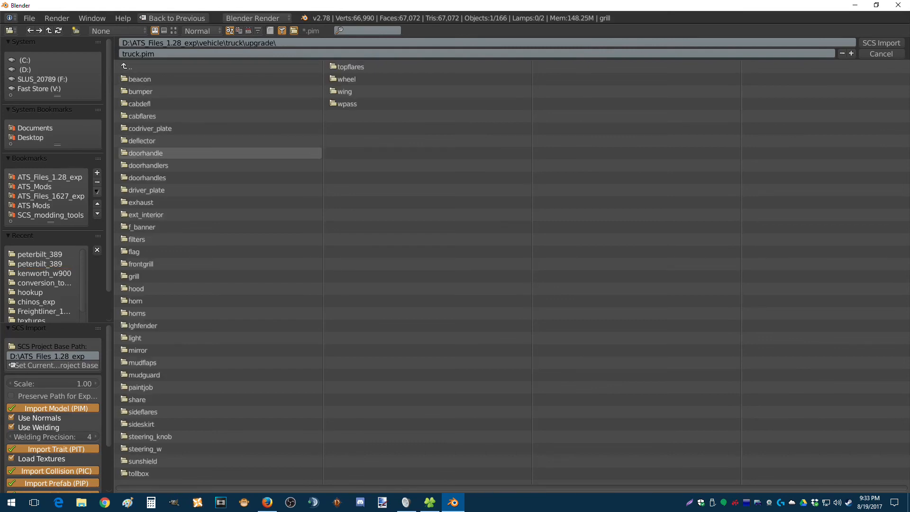
{"action": "left_click", "coordinate": [134, 276]}
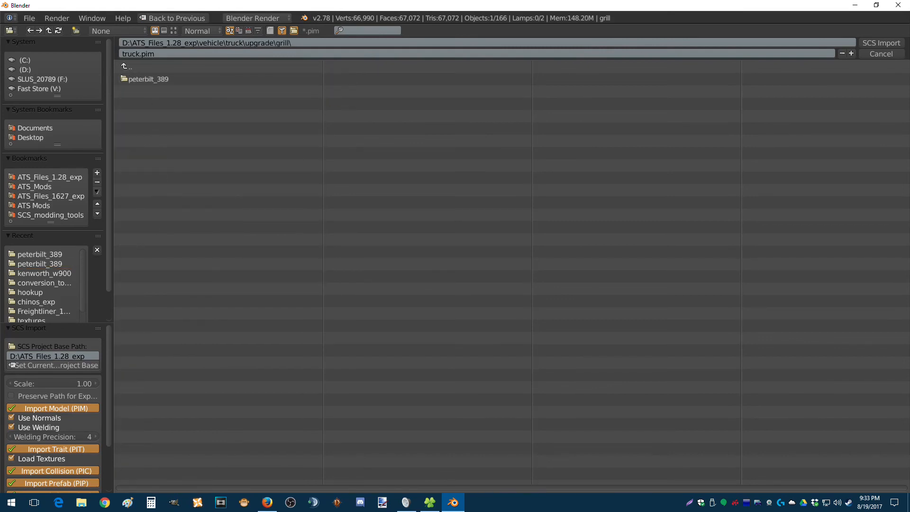
{"action": "left_click", "coordinate": [142, 78]}
{"action": "left_click", "coordinate": [144, 104]}
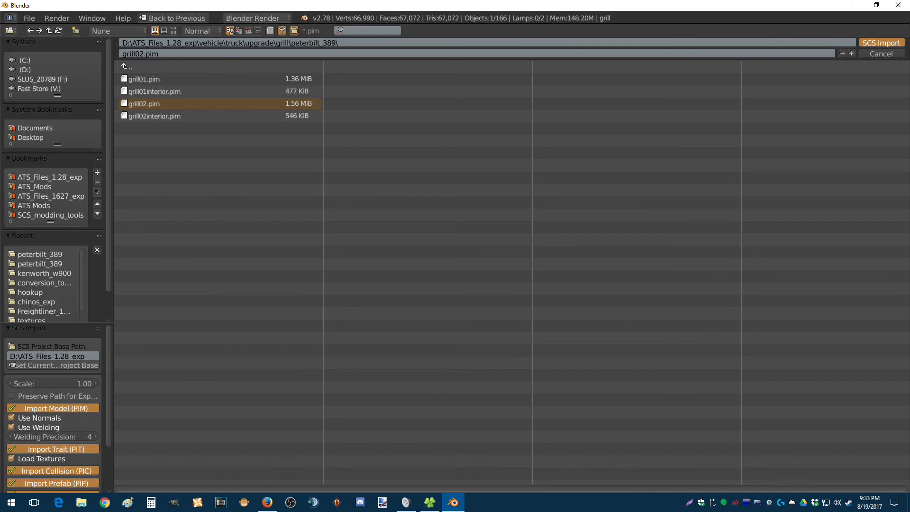
{"action": "left_click", "coordinate": [880, 42]}
{"action": "scroll", "coordinate": [362, 165], "scroll_direction": "up", "scroll_amount": 4}
{"action": "middle_click_drag", "start_coordinate": [346, 199], "coordinate": [389, 186]}
{"action": "middle_click_drag", "start_coordinate": [388, 186], "coordinate": [350, 90], "text": "shift"}
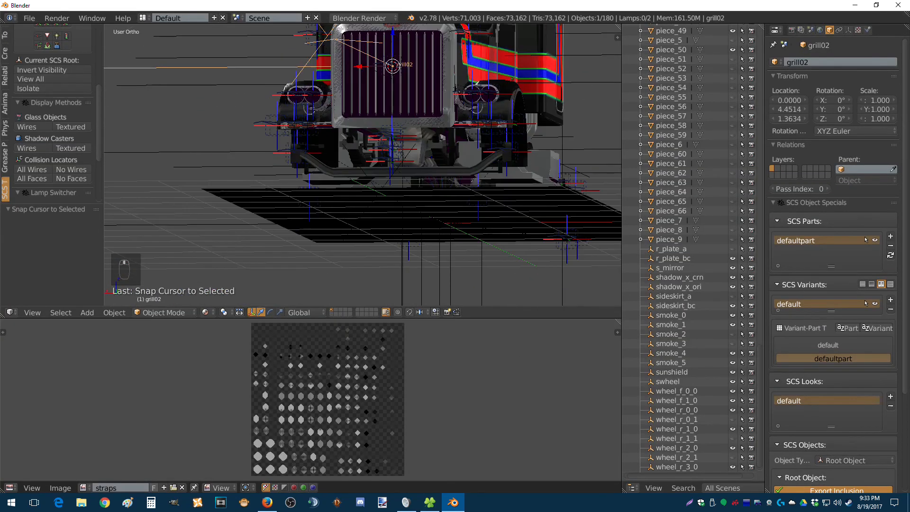
{"action": "scroll", "coordinate": [362, 165], "scroll_direction": "up", "scroll_amount": 4}
{"action": "middle_click_drag", "start_coordinate": [362, 142], "coordinate": [327, 183]}
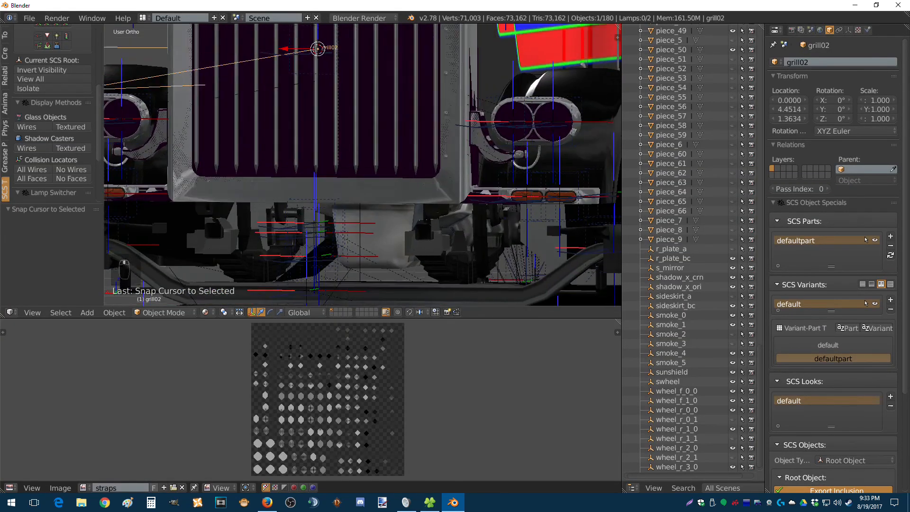
Step: Place the 3D cursor on the front grille and inspect how the grille fits the hood and truck front
{"action": "middle_click_drag", "start_coordinate": [363, 94], "coordinate": [268, 266], "text": "shift"}
{"action": "left_click", "coordinate": [320, 190]}
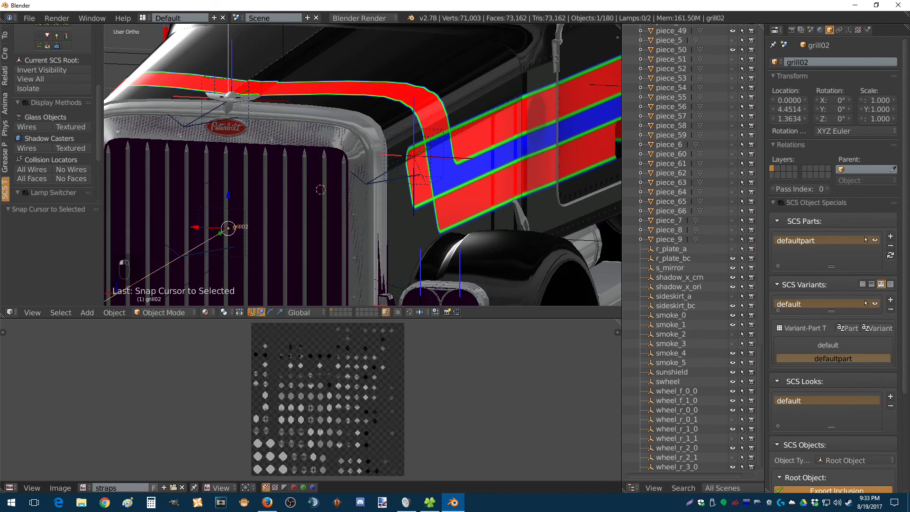
{"action": "key", "text": "alt+Home"}
{"action": "middle_click_drag", "start_coordinate": [320, 189], "coordinate": [408, 194]}
{"action": "mouse_move", "coordinate": [362, 165]}
{"action": "middle_mouse_down"}
{"action": "mouse_move", "coordinate": [353, 166]}
{"action": "mouse_move", "coordinate": [363, 164]}
{"action": "middle_mouse_up"}
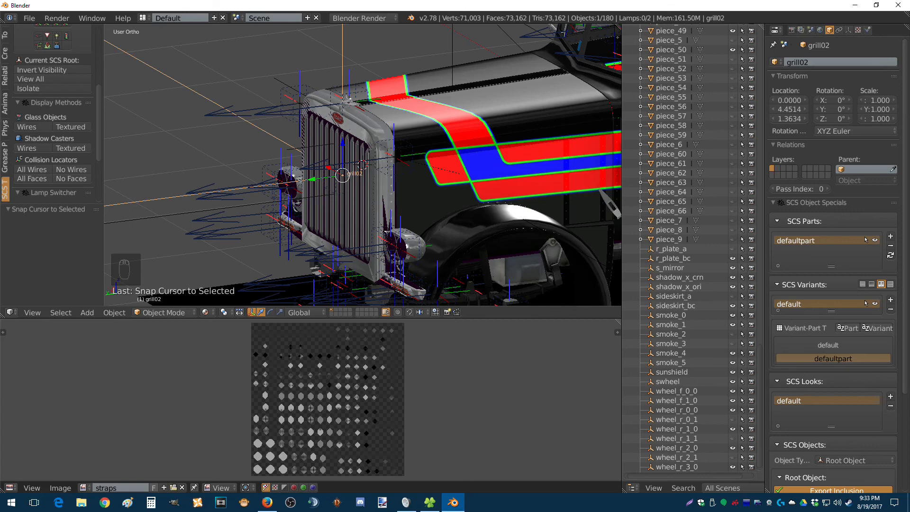
{"action": "mouse_move", "coordinate": [362, 164]}
{"action": "middle_mouse_down"}
{"action": "mouse_move", "coordinate": [395, 166]}
{"action": "mouse_move", "coordinate": [353, 165]}
{"action": "mouse_move", "coordinate": [372, 165]}
{"action": "mouse_move", "coordinate": [362, 164]}
{"action": "middle_mouse_up"}
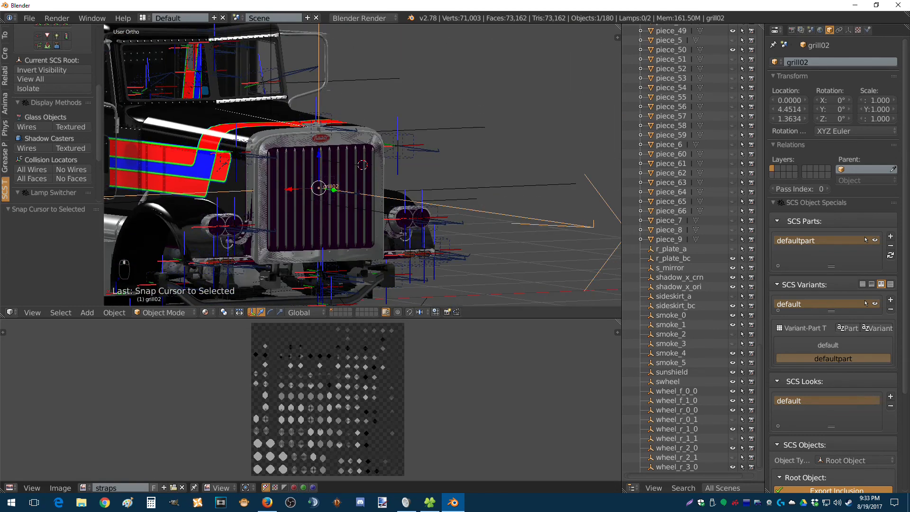
{"action": "middle_click_drag", "start_coordinate": [362, 164], "coordinate": [362, 164]}
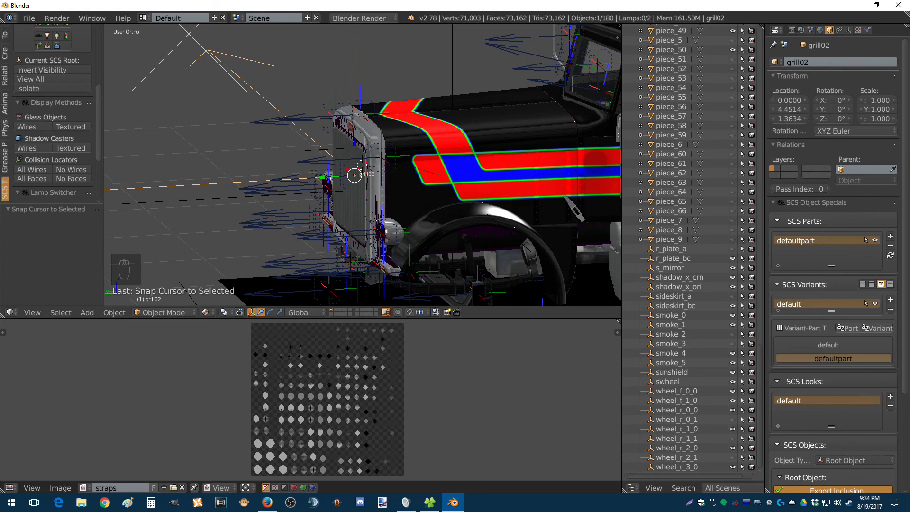
{"action": "scroll", "coordinate": [362, 164], "scroll_direction": "down", "scroll_amount": 2}
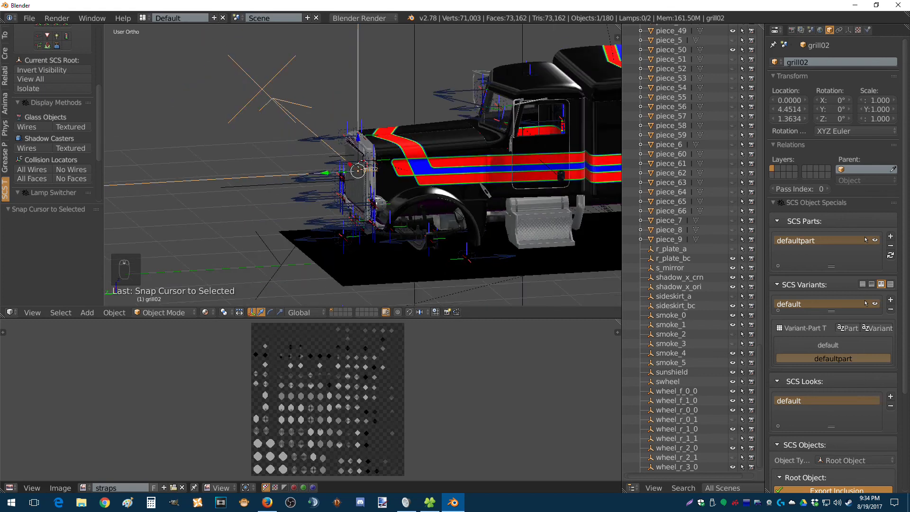
{"action": "middle_click_drag", "start_coordinate": [362, 164], "coordinate": [348, 184]}
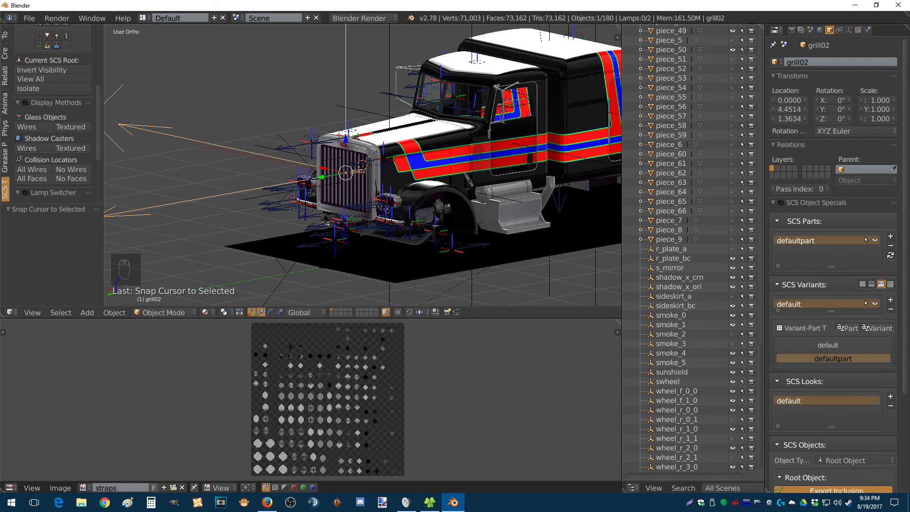
Step: Examine the truck's locator list and the grille's placement relative to the whole truck
{"action": "scroll", "coordinate": [687, 247], "scroll_direction": "up", "scroll_amount": 8}
{"action": "scroll", "coordinate": [687, 247], "scroll_direction": "up", "scroll_amount": 10}
{"action": "scroll", "coordinate": [687, 246], "scroll_direction": "up", "scroll_amount": 8}
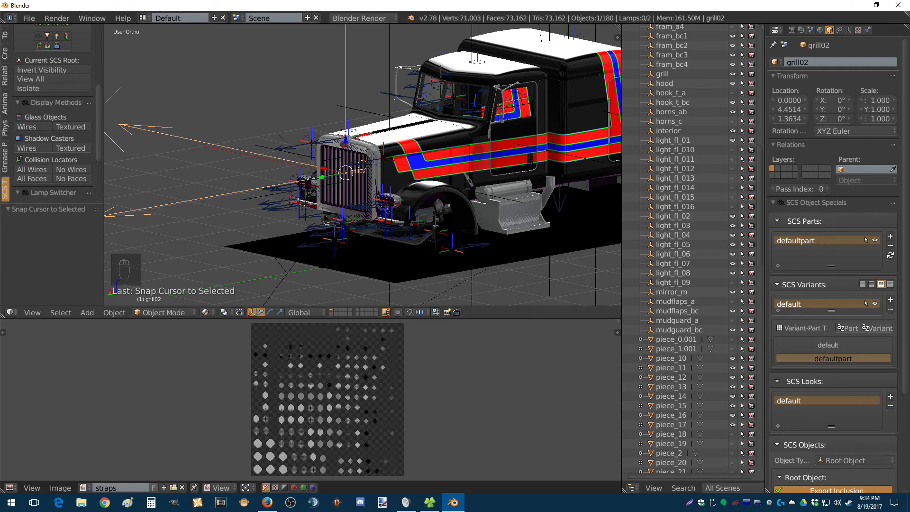
{"action": "scroll", "coordinate": [363, 164], "scroll_direction": "up", "scroll_amount": 3}
{"action": "middle_click_drag", "start_coordinate": [363, 165], "coordinate": [348, 151]}
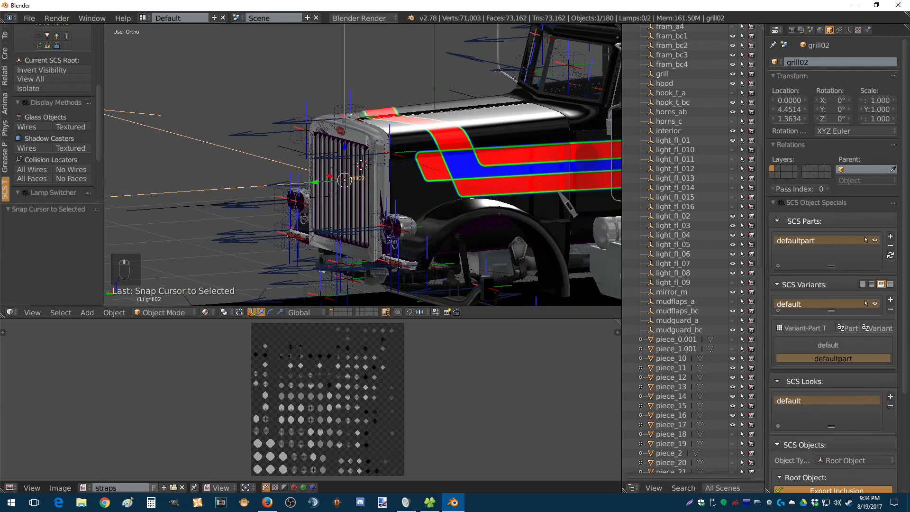
{"action": "scroll", "coordinate": [348, 152], "scroll_direction": "down", "scroll_amount": 2}
{"action": "scroll", "coordinate": [352, 172], "scroll_direction": "down", "scroll_amount": 3}
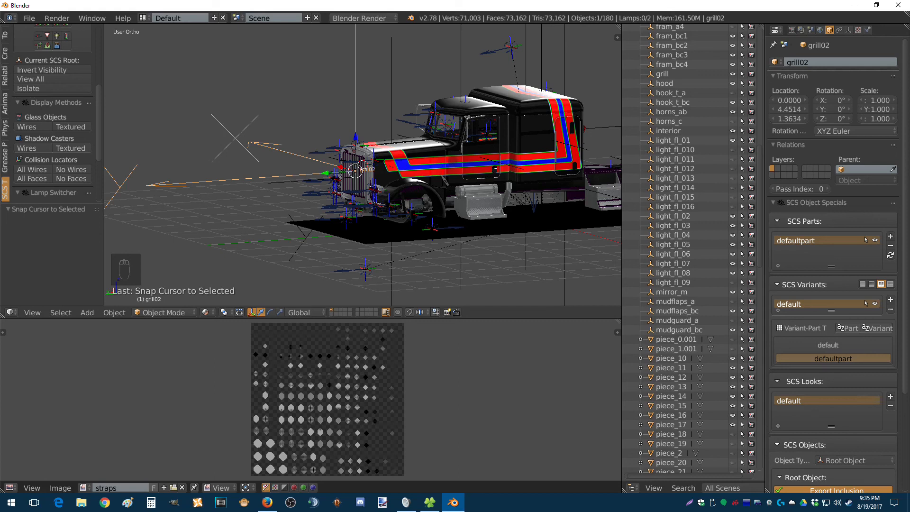
{"action": "middle_click_drag", "start_coordinate": [360, 170], "coordinate": [393, 184]}
{"action": "scroll", "coordinate": [393, 184], "scroll_direction": "down", "scroll_amount": 3}
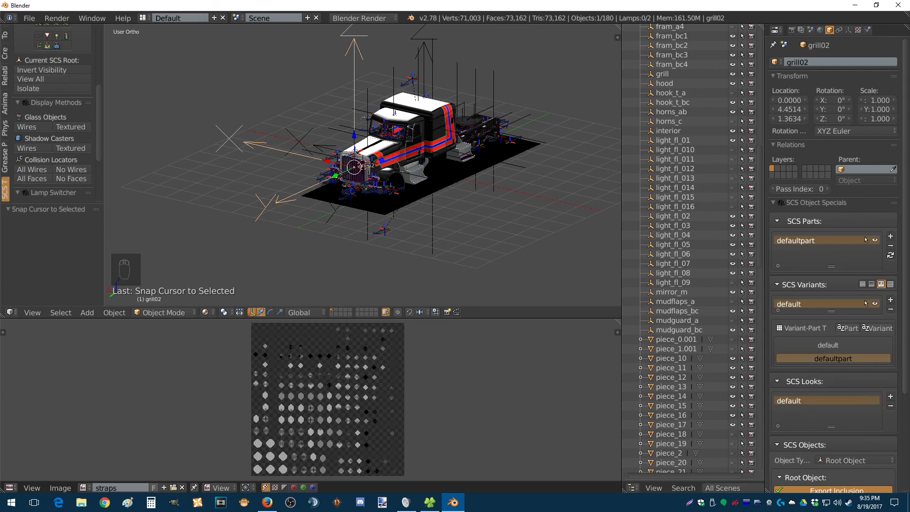
{"action": "scroll", "coordinate": [362, 165], "scroll_direction": "up", "scroll_amount": 4}
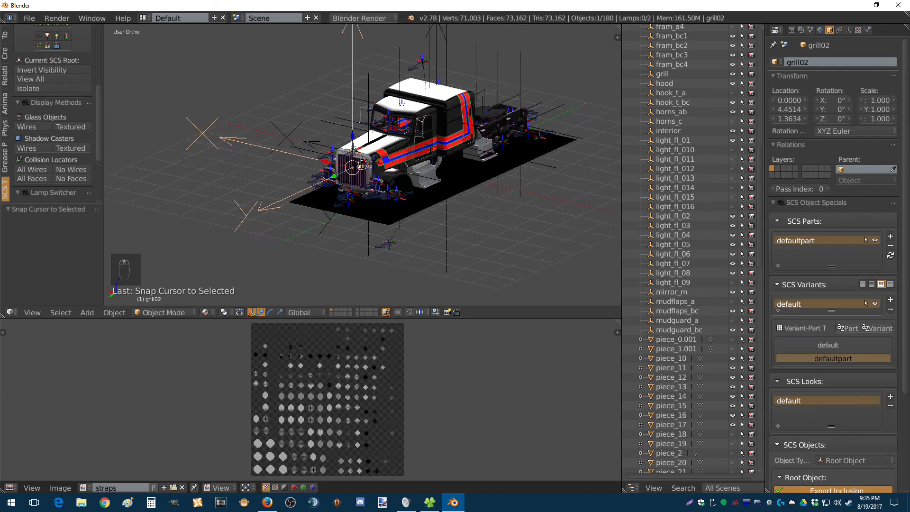
{"action": "mouse_move", "coordinate": [362, 165]}
{"action": "middle_mouse_down"}
{"action": "mouse_move", "coordinate": [322, 153]}
{"action": "mouse_move", "coordinate": [349, 177]}
{"action": "mouse_move", "coordinate": [344, 167]}
{"action": "middle_mouse_up"}
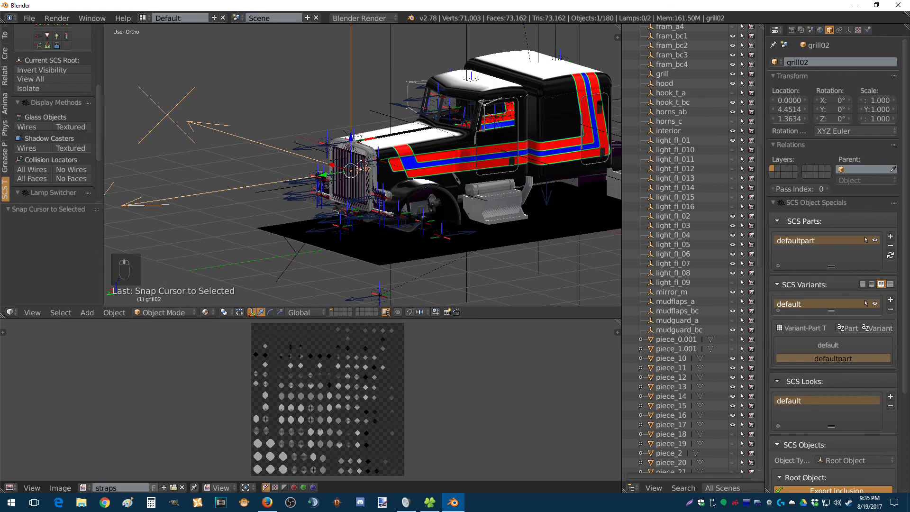
Step: Expand the grill02 hierarchy in the scene list and select its root object
{"action": "right_click", "coordinate": [347, 169]}
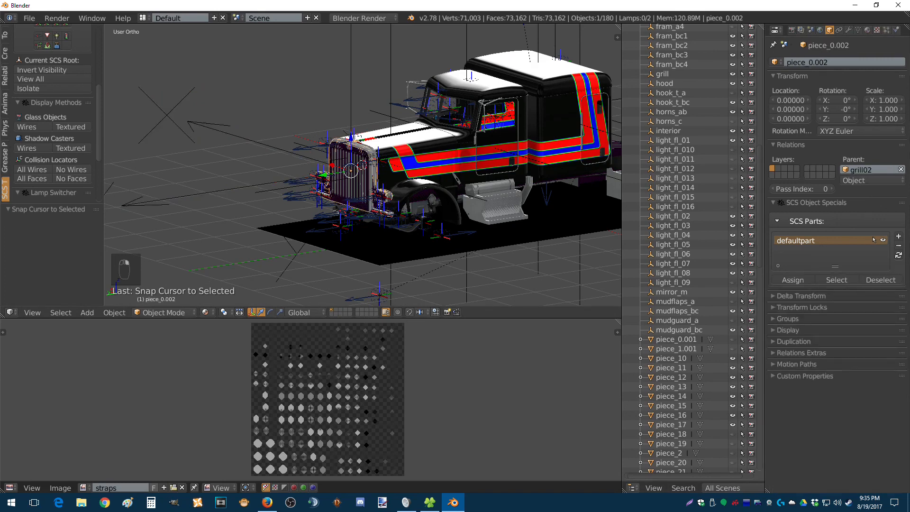
{"action": "scroll", "coordinate": [682, 246], "scroll_direction": "down", "scroll_amount": 2}
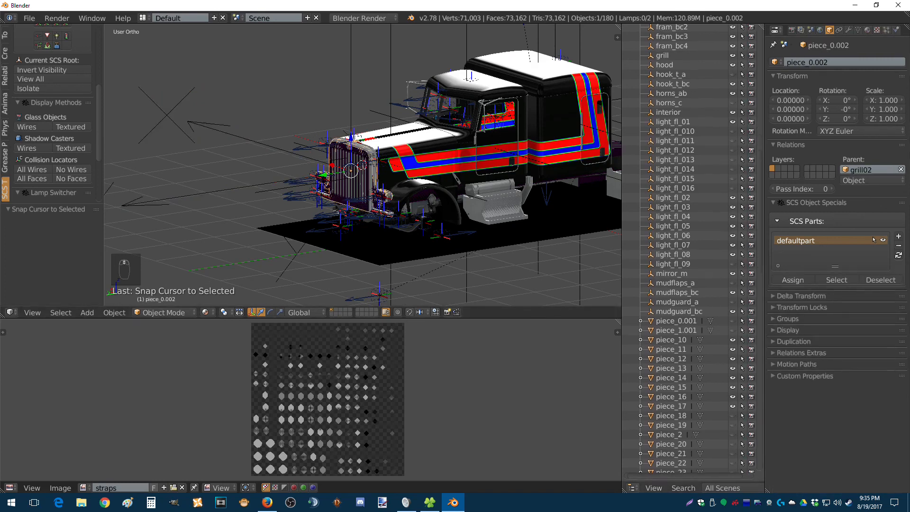
{"action": "scroll", "coordinate": [682, 246], "scroll_direction": "up", "scroll_amount": 15}
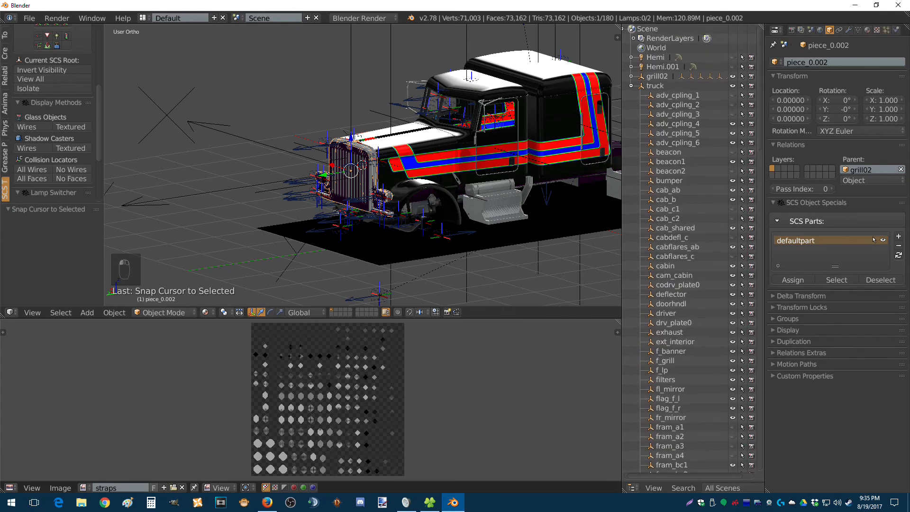
{"action": "left_click", "coordinate": [631, 76]}
{"action": "left_click", "coordinate": [657, 76]}
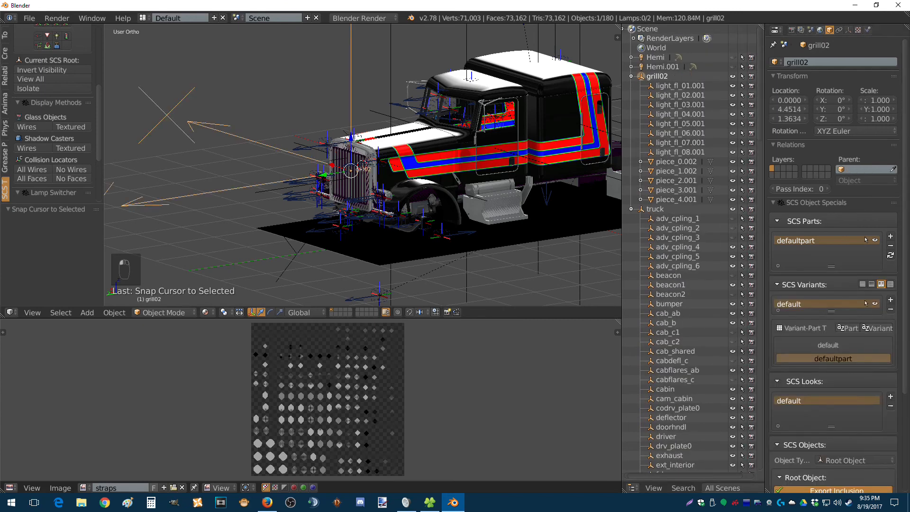
Step: Set the scene's default SCS export path to vehicle\truck\upgrade\grill\peterbilt_389
{"action": "left_click", "coordinate": [810, 29]}
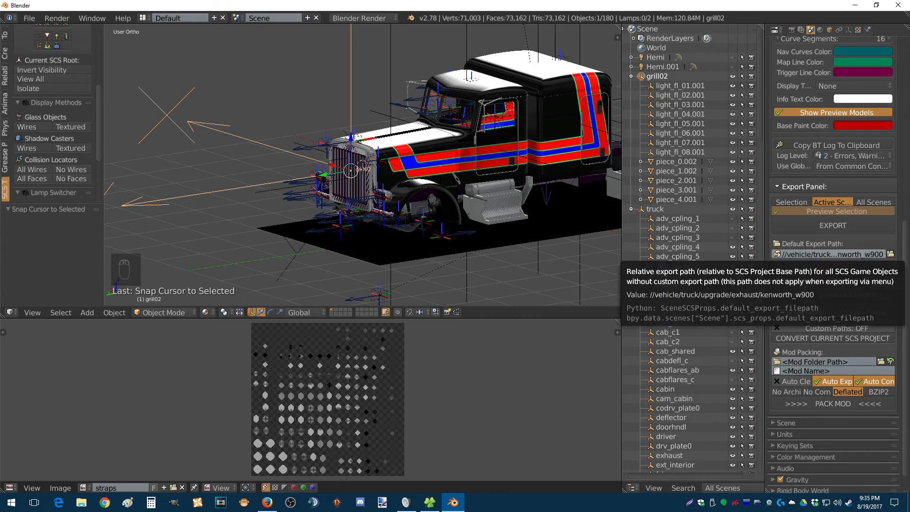
{"action": "left_click", "coordinate": [890, 254]}
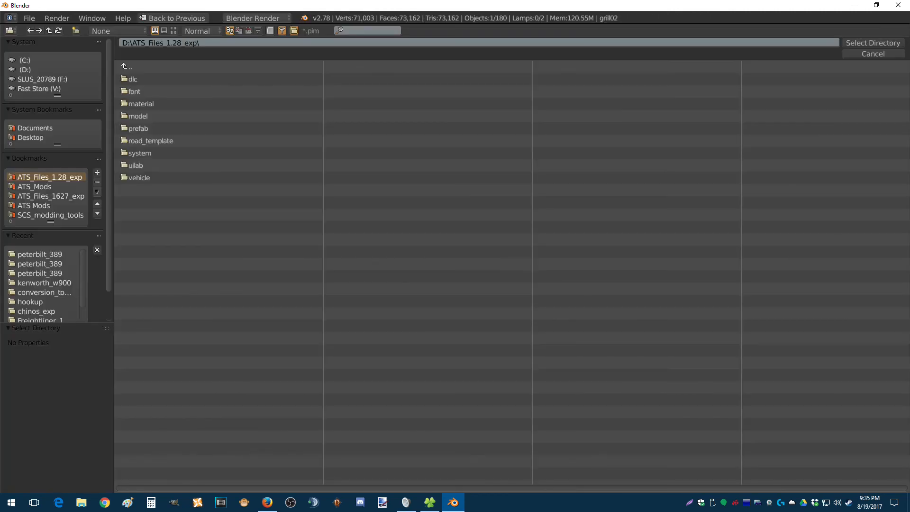
{"action": "left_click", "coordinate": [138, 177]}
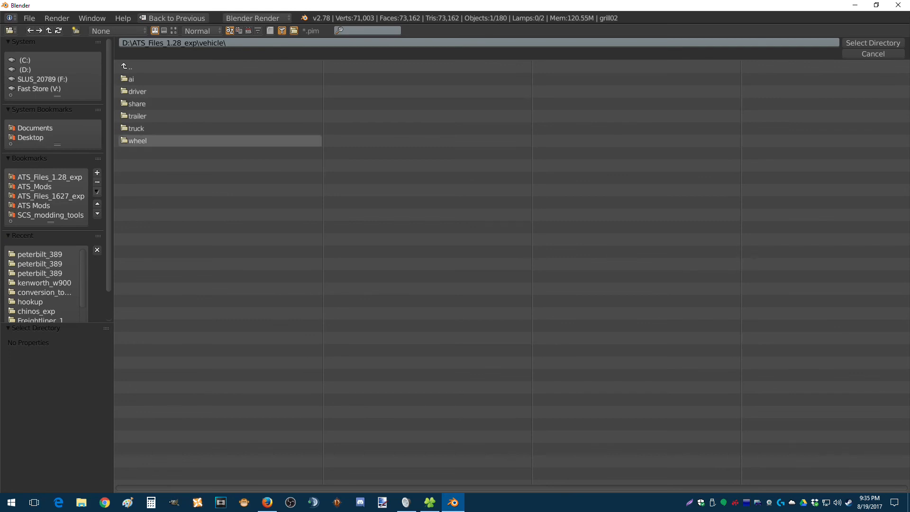
{"action": "left_click", "coordinate": [137, 129]}
{"action": "left_click", "coordinate": [141, 140]}
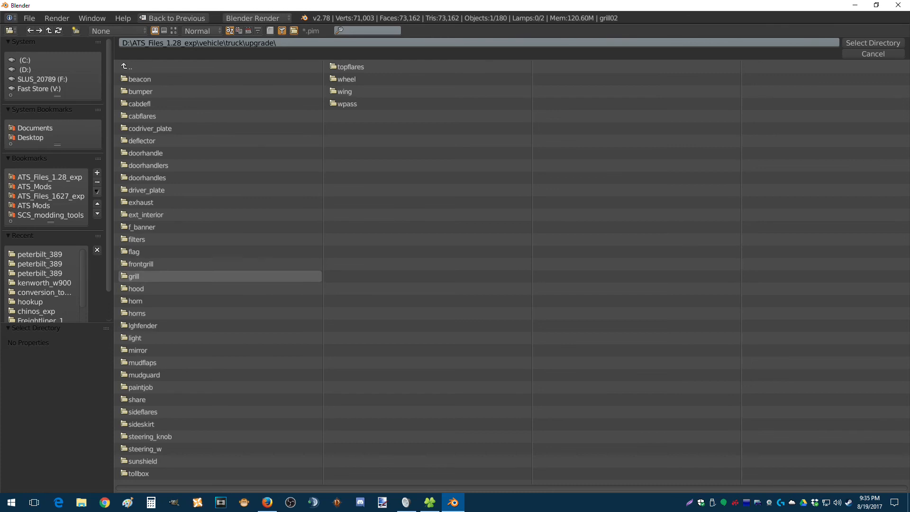
{"action": "left_click", "coordinate": [134, 275]}
{"action": "left_click", "coordinate": [142, 78]}
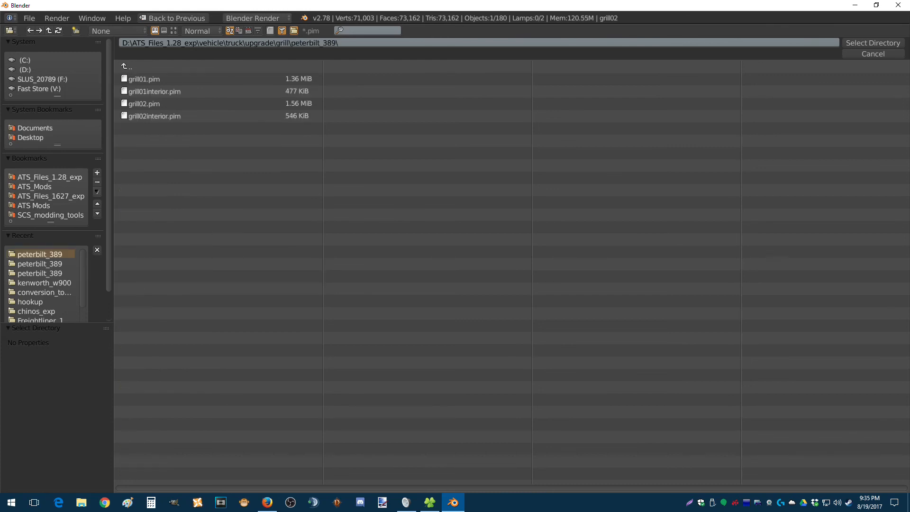
{"action": "left_click", "coordinate": [872, 43]}
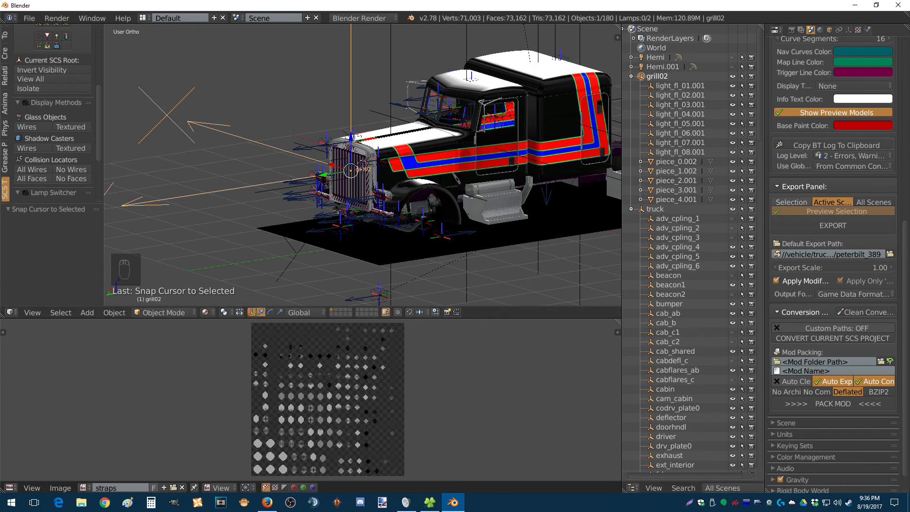
Step: Set the export scope to Selection, preview the grill02 export, and cancel without exporting
{"action": "left_click", "coordinate": [791, 202]}
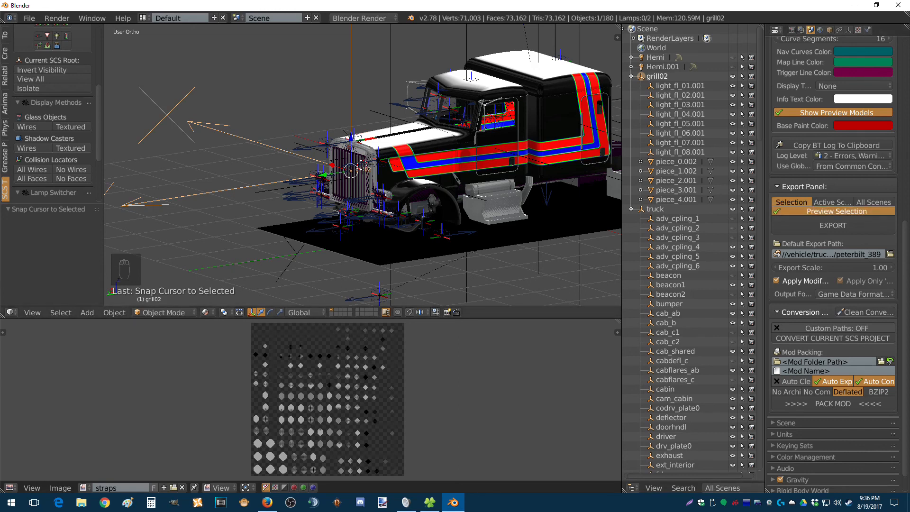
{"action": "key", "text": "Return"}
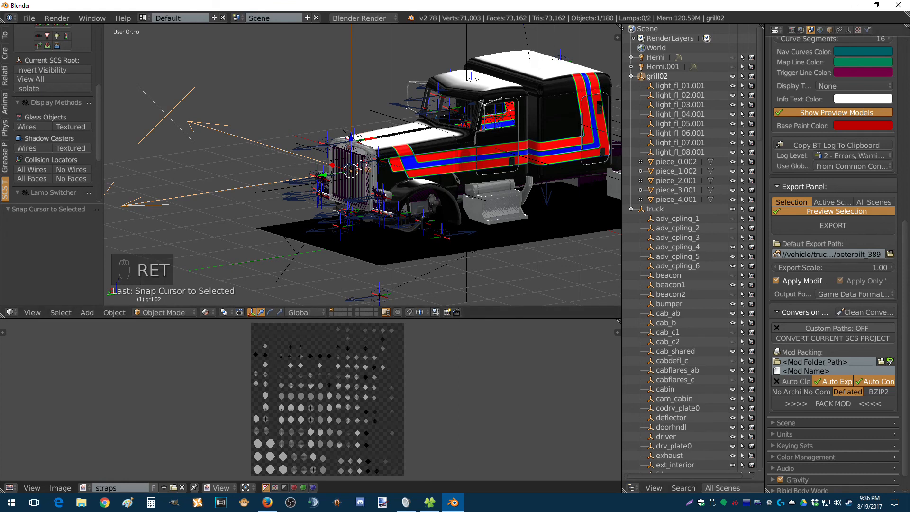
{"action": "left_click", "coordinate": [832, 226]}
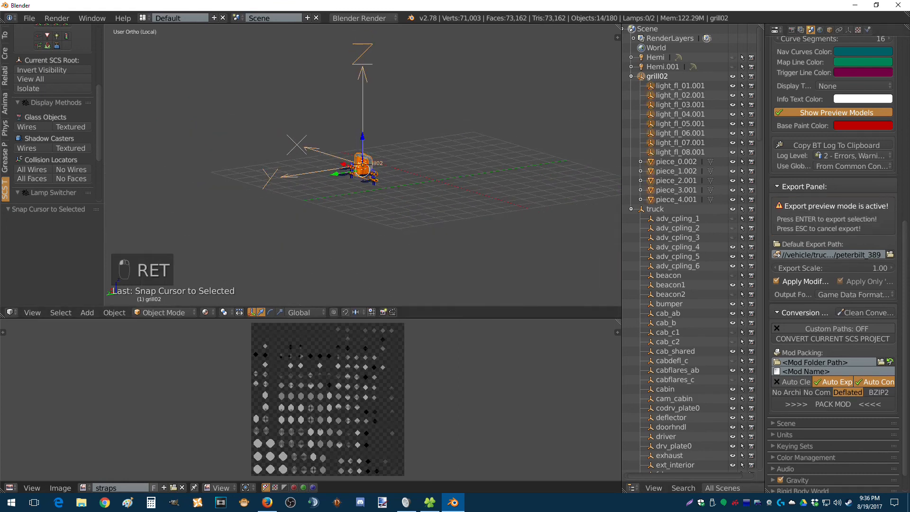
{"action": "scroll", "coordinate": [351, 177], "scroll_direction": "up", "scroll_amount": 14}
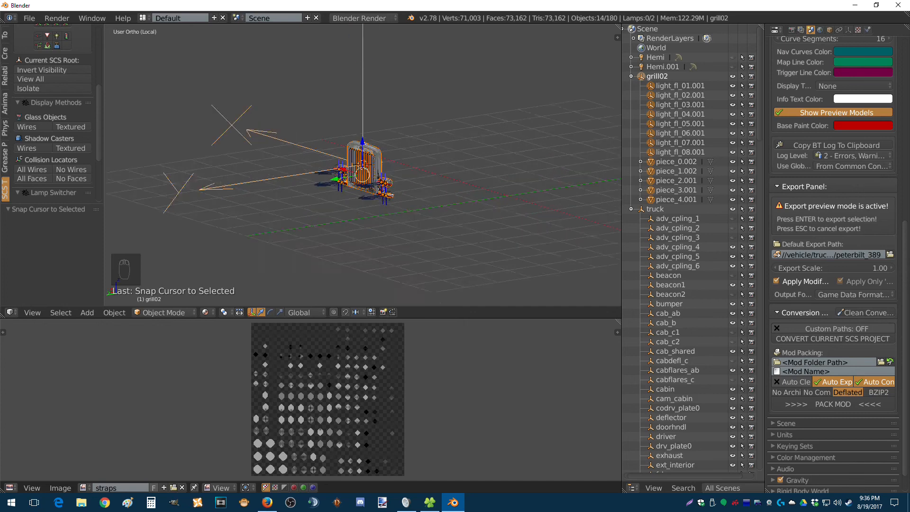
{"action": "scroll", "coordinate": [351, 176], "scroll_direction": "down", "scroll_amount": 5}
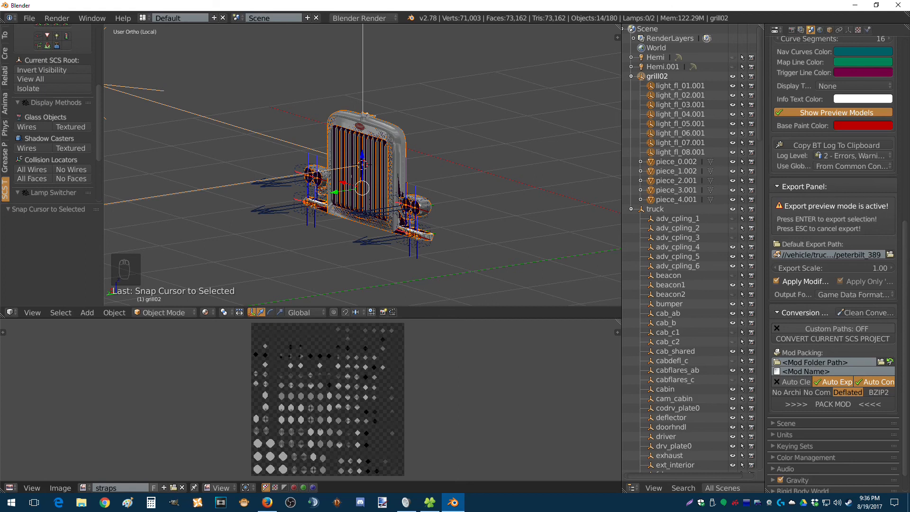
{"action": "key", "text": "Escape"}
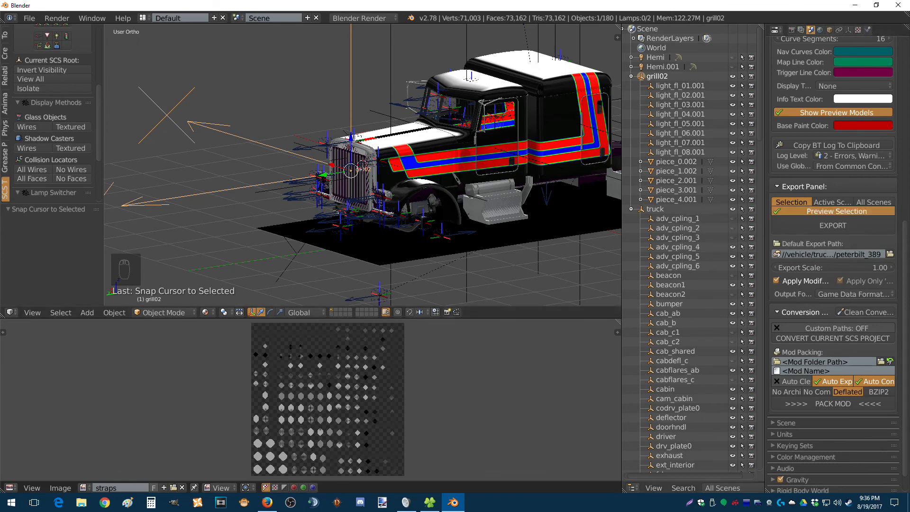
Step: Select the truck root object, preview its export, and cancel without exporting
{"action": "left_click", "coordinate": [655, 209]}
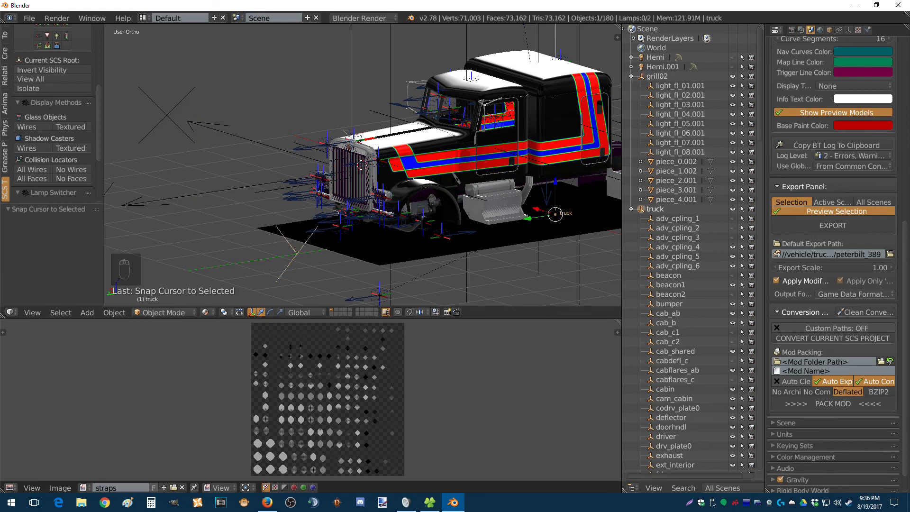
{"action": "left_click", "coordinate": [832, 226]}
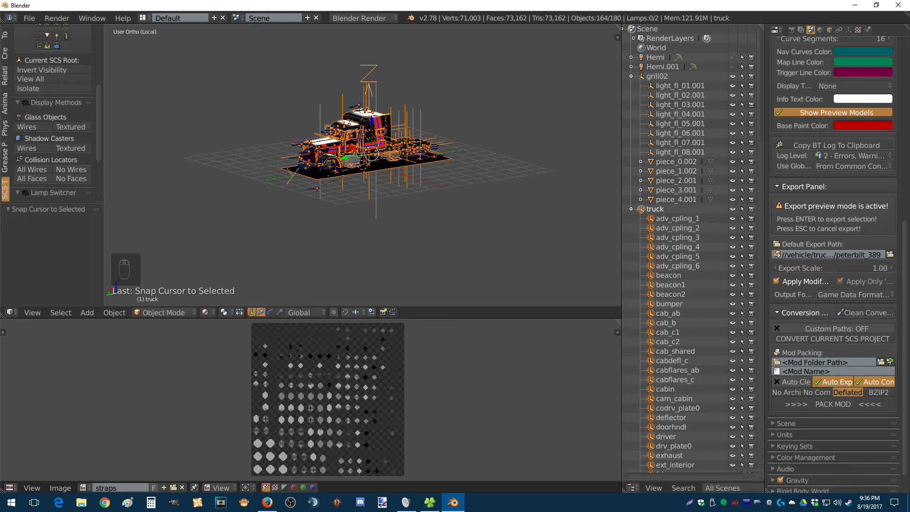
{"action": "key", "text": "Escape"}
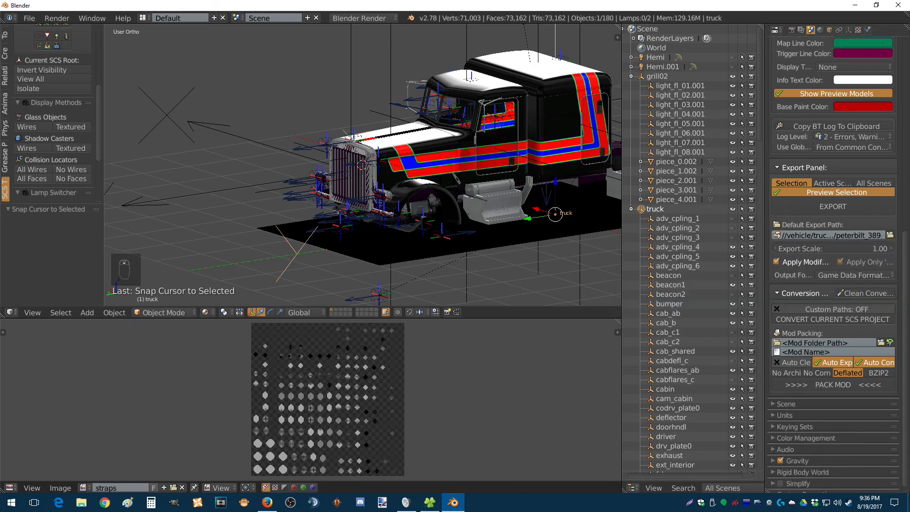
{"action": "scroll", "coordinate": [829, 256], "scroll_direction": "down", "scroll_amount": 2}
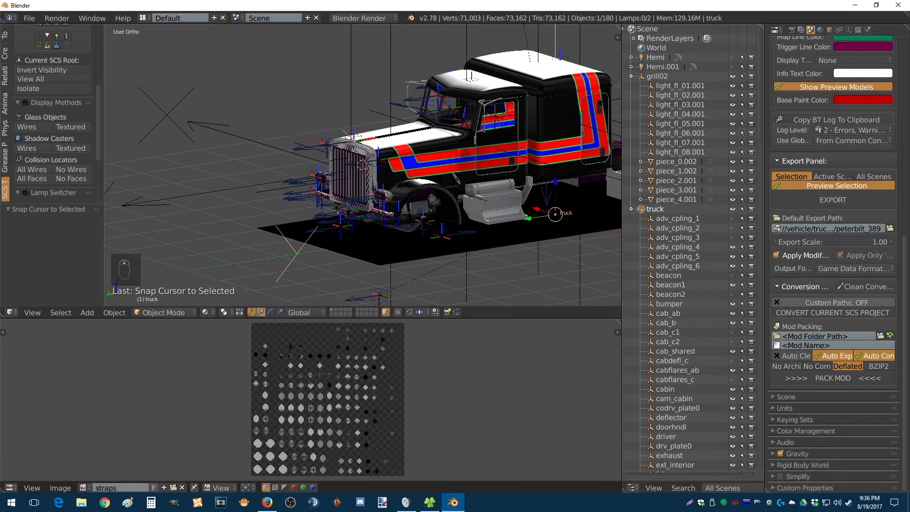